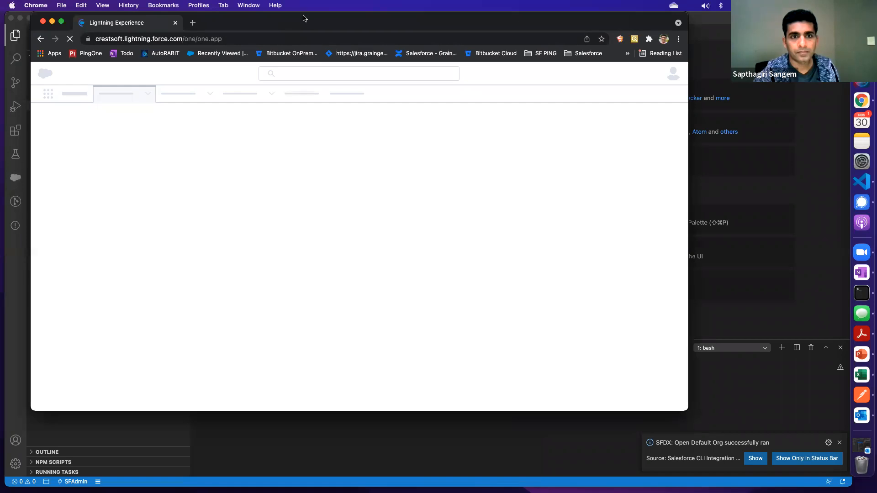
Move and enlarge the browser window to show the full Salesforce home page, and open Setup
drag(302, 20, 278, 20)
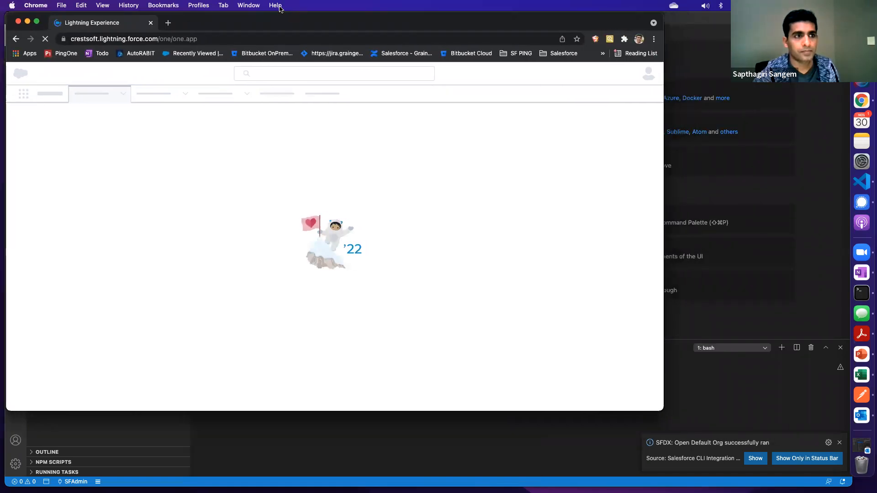
drag(663, 410, 837, 459)
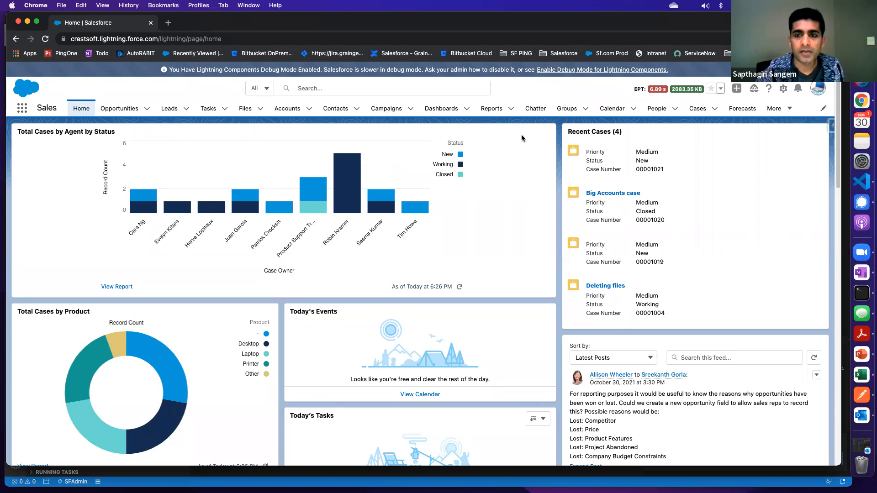
click(783, 88)
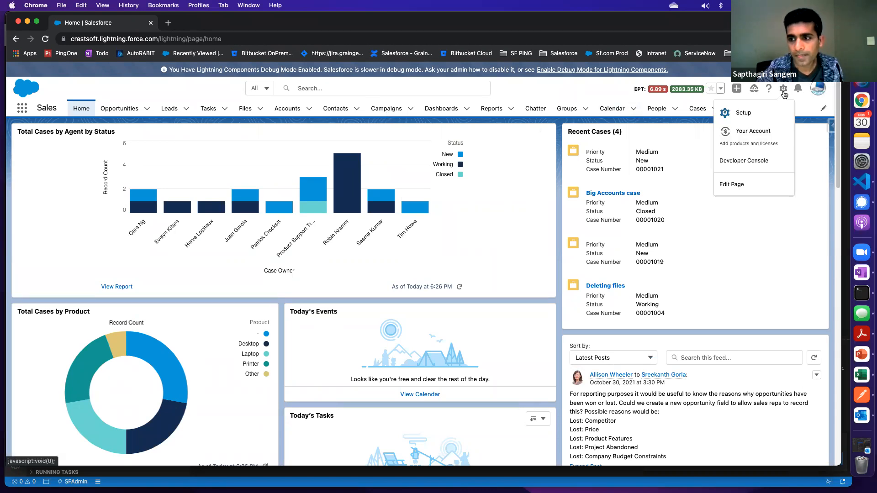
click(754, 114)
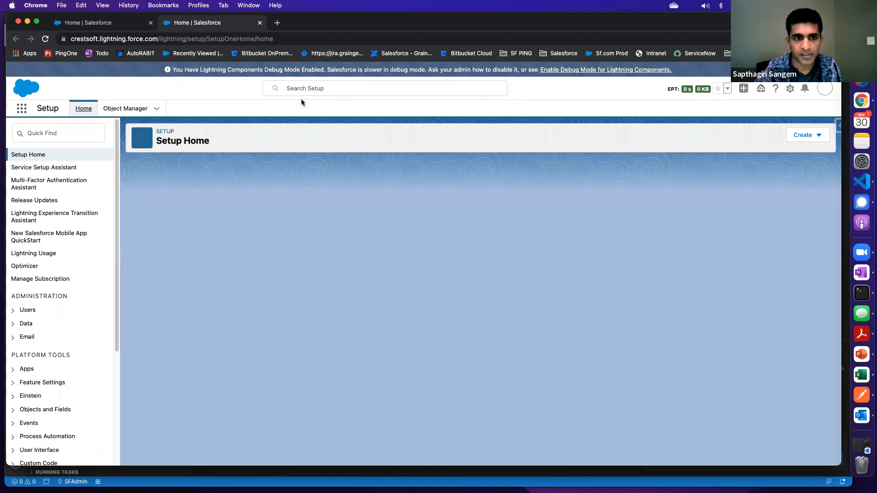
Search Setup for "flow" and for email alerts, and open the Email Alerts page under Workflow Actions
click(73, 131)
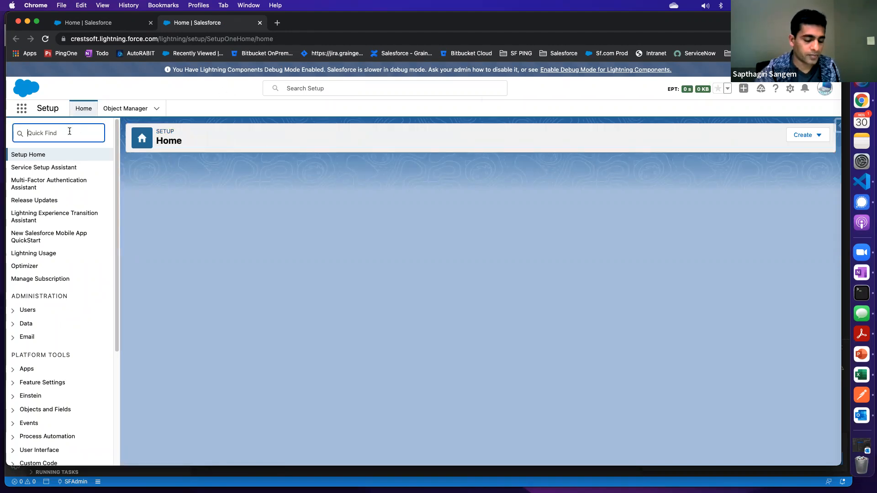
text(f)
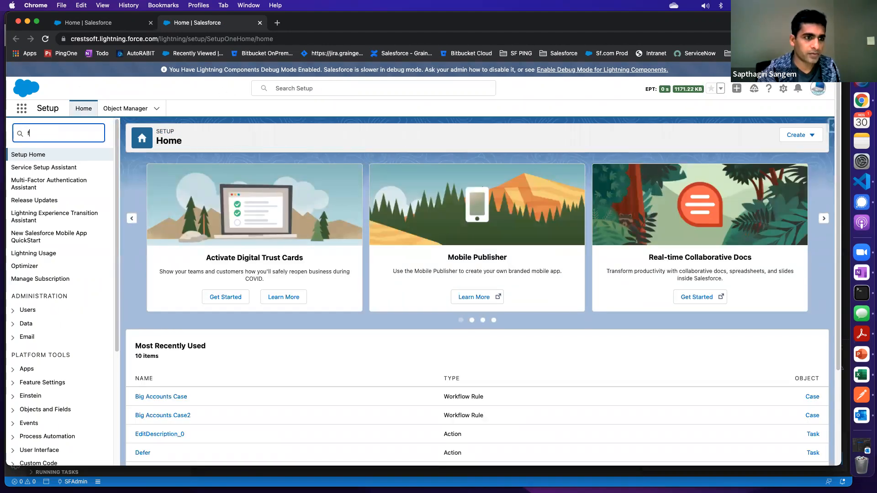
text(low)
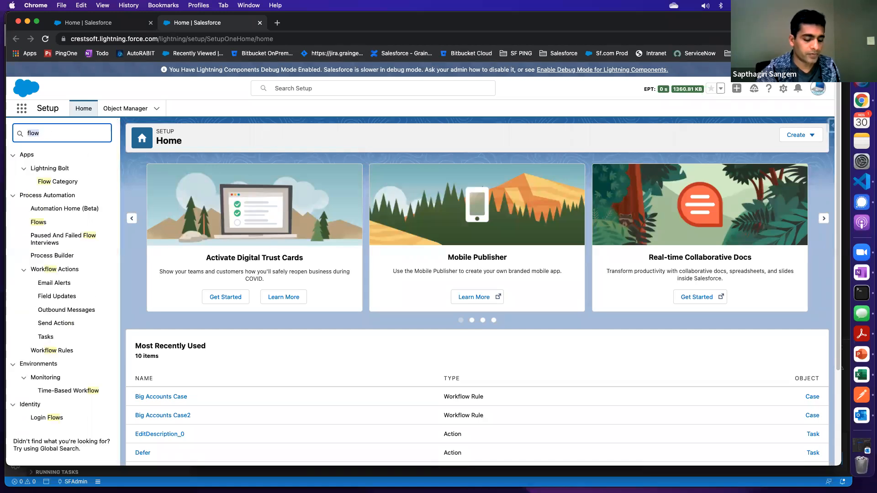
text(email aler)
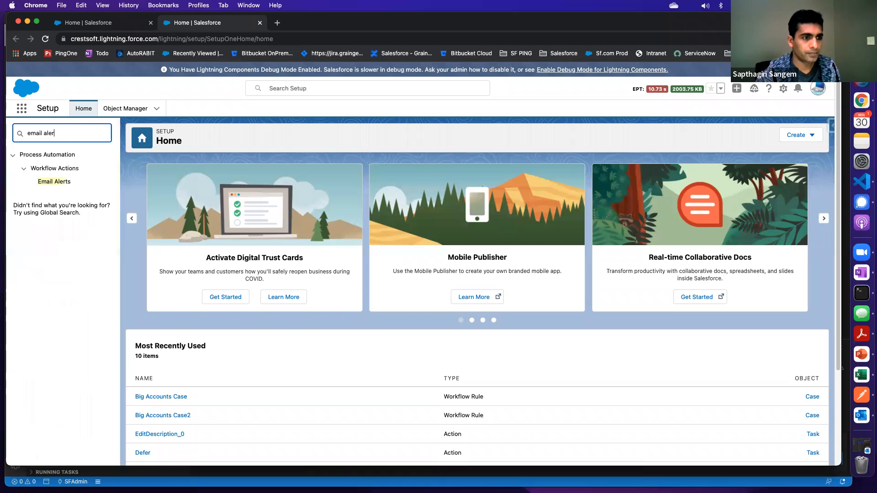
click(61, 182)
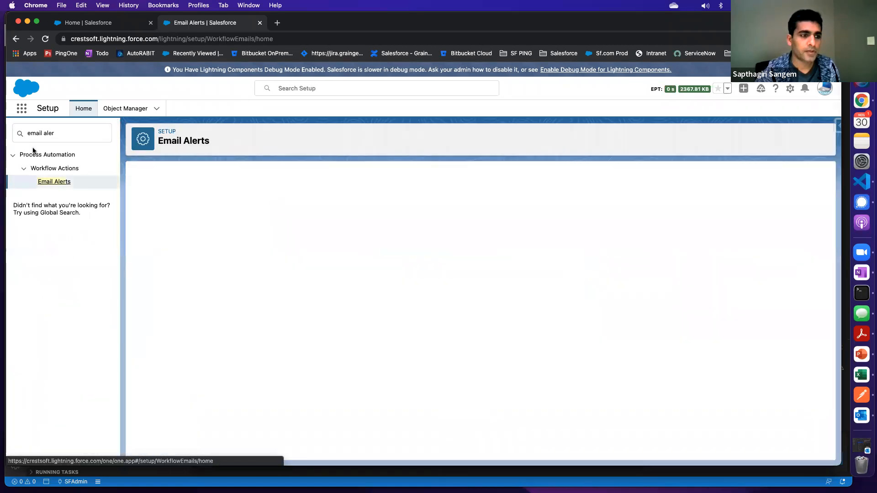
Find "workf" in Setup and open the Workflow Rules list
click(64, 133)
text(workf)
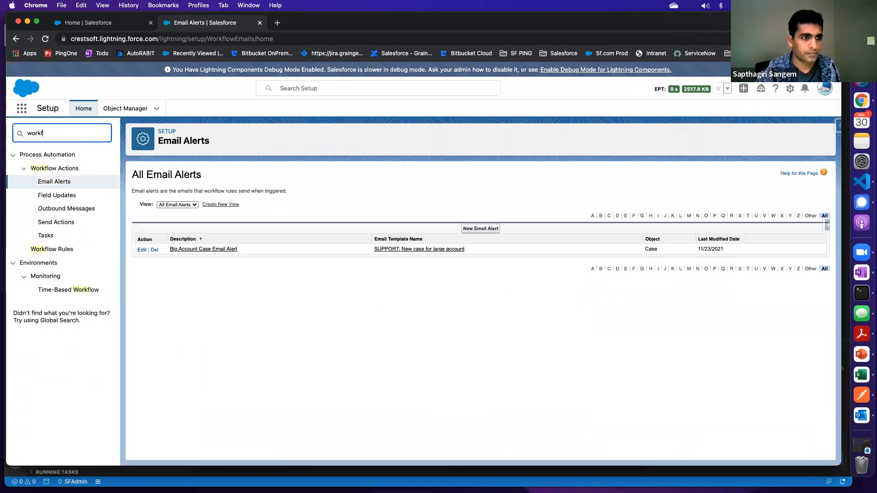
click(51, 249)
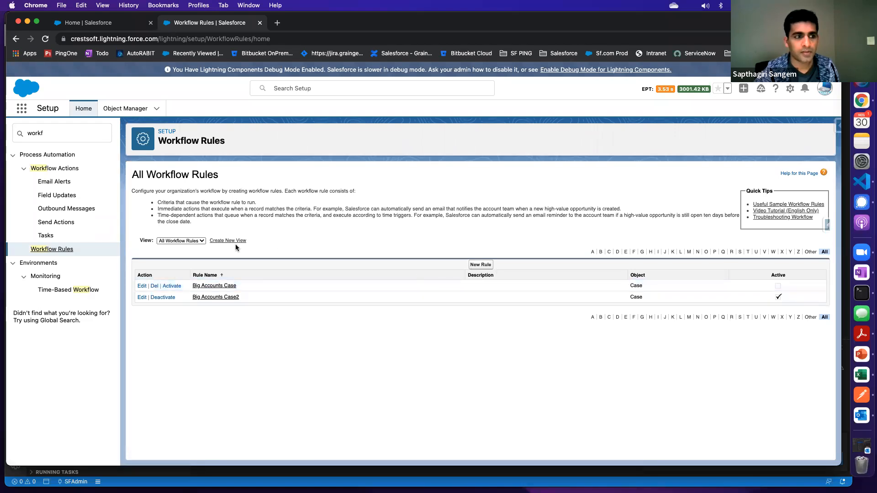
Search Setup for "process" to view the process automation entries
click(58, 135)
text(pr)
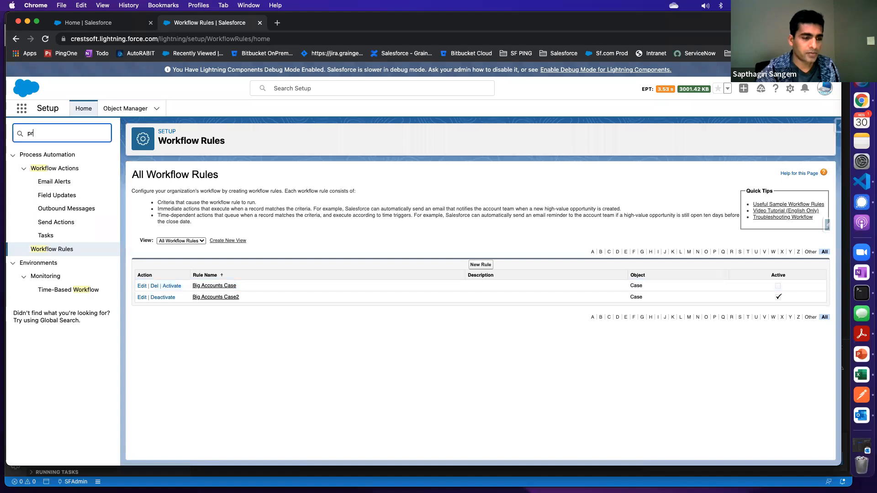
text(ocess)
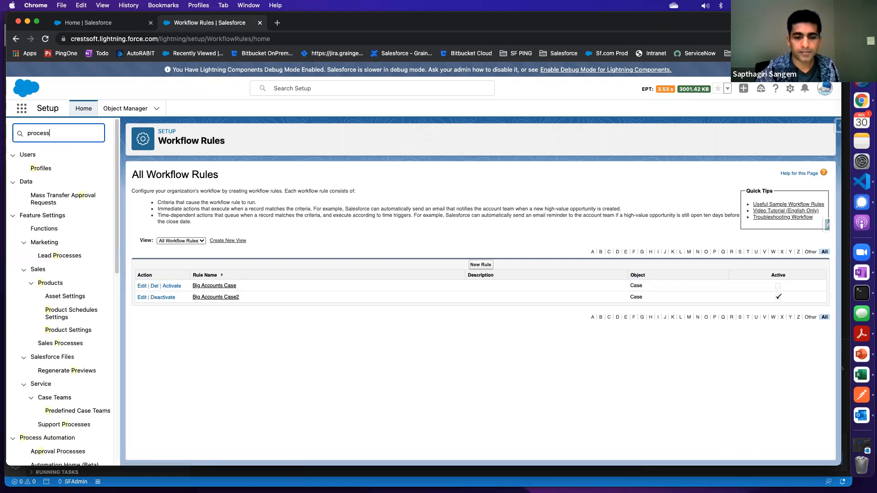
Deactivate the Big Accounts Case2 workflow rule and accept the pending-actions confirmation
click(212, 316)
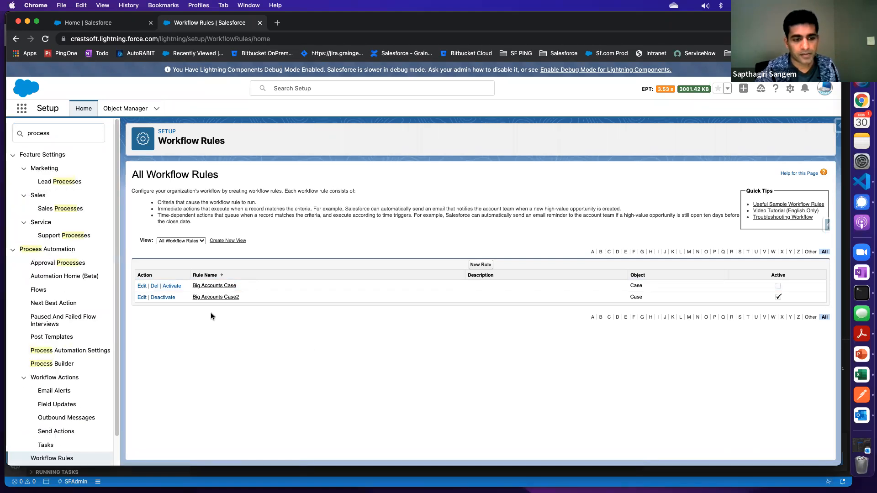
click(163, 297)
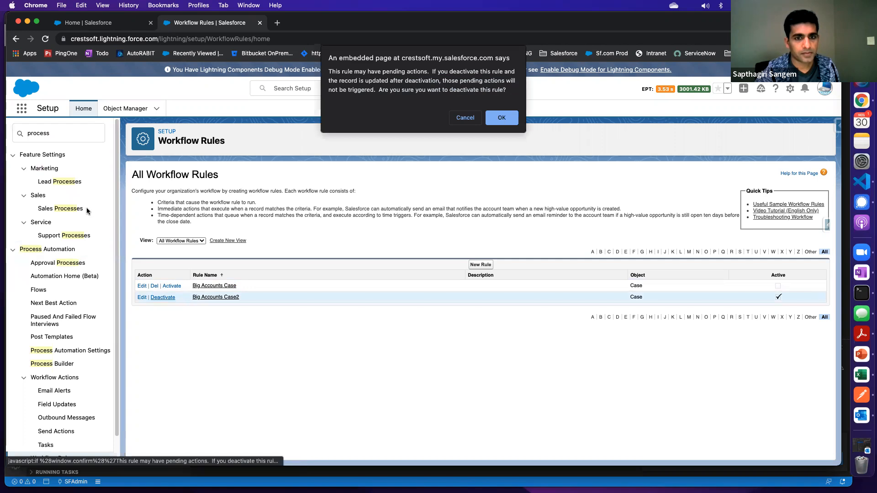
click(502, 122)
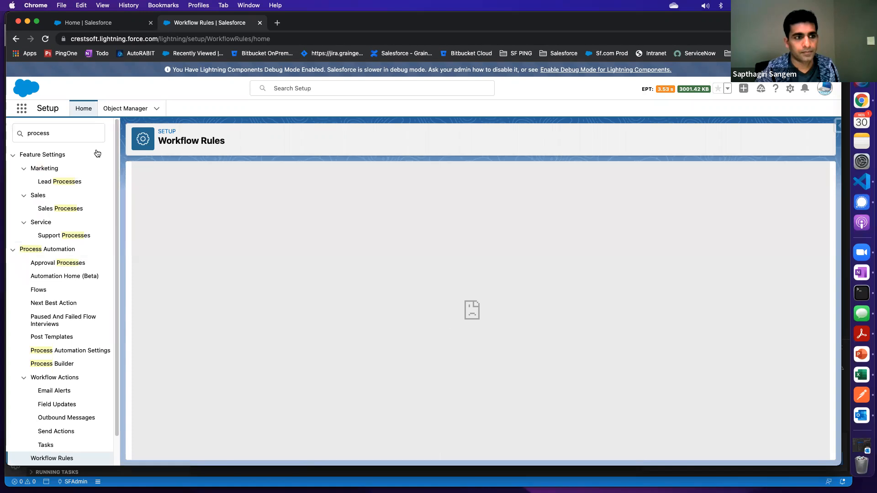
Try to reopen the Workflow Rules list by searching Setup for "workf"
click(66, 134)
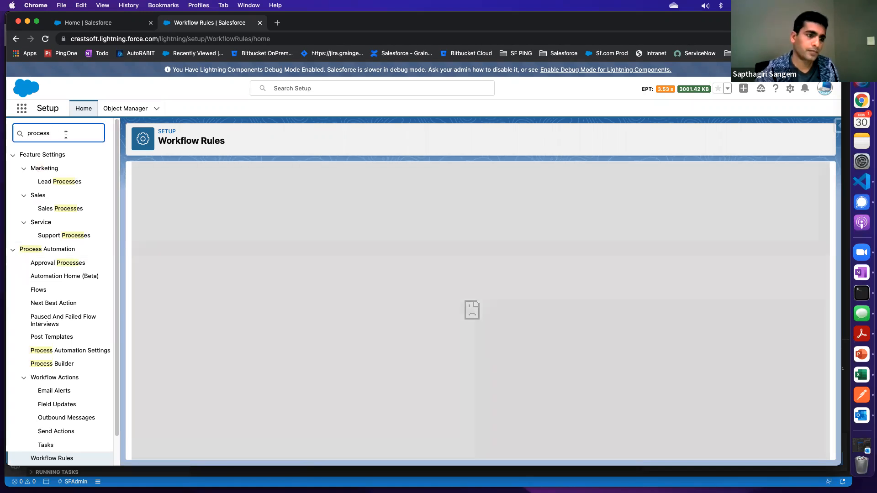
text(wor)
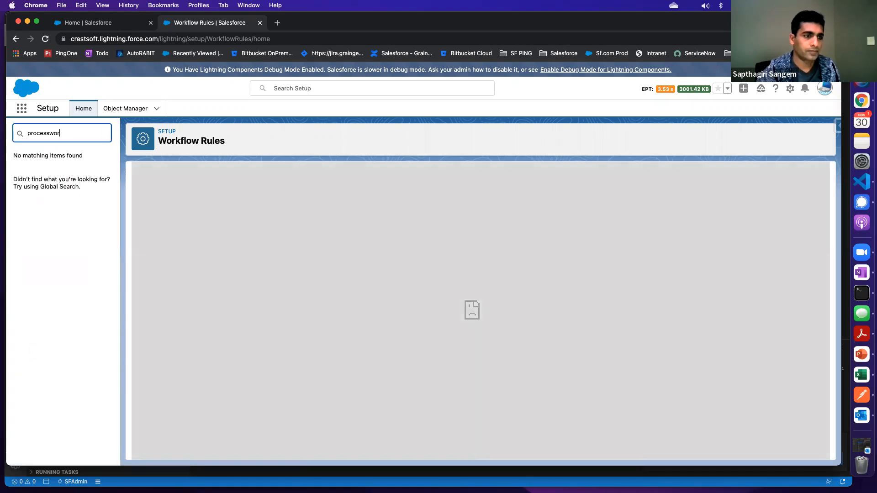
text(workf)
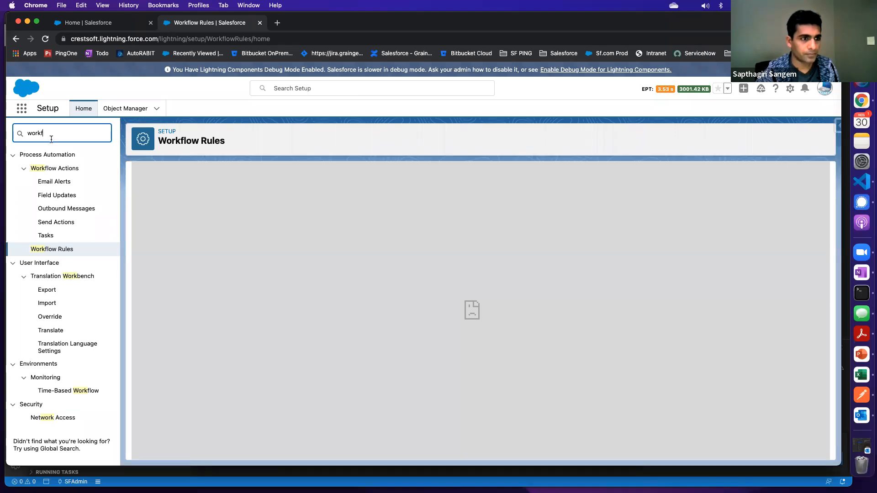
click(52, 249)
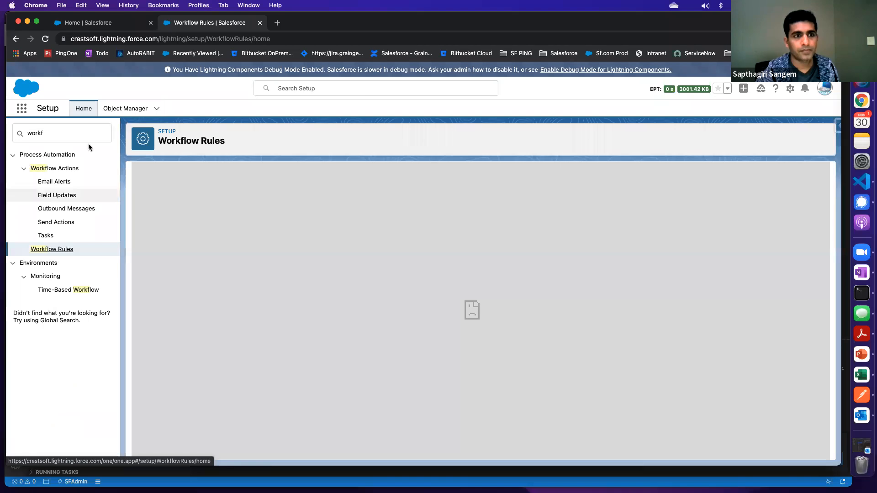
Reload the Setup page, search for "workf" and open the Workflow Rules list again
click(46, 39)
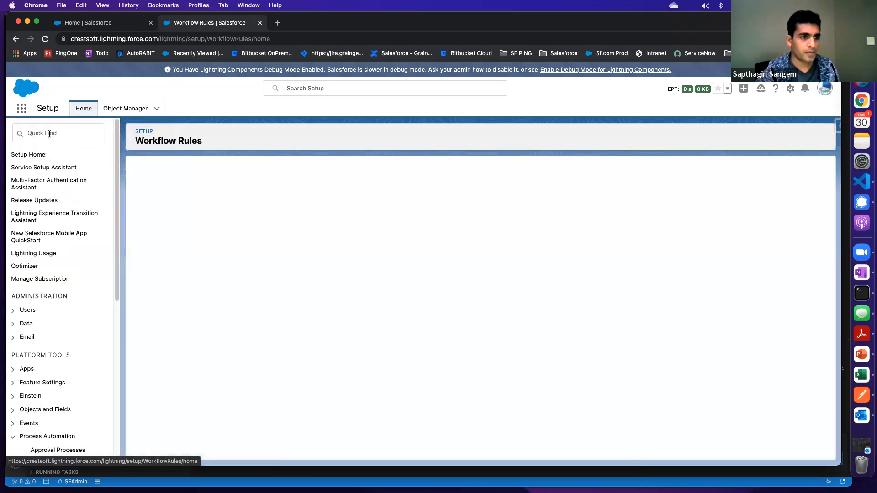
click(49, 134)
text(workf)
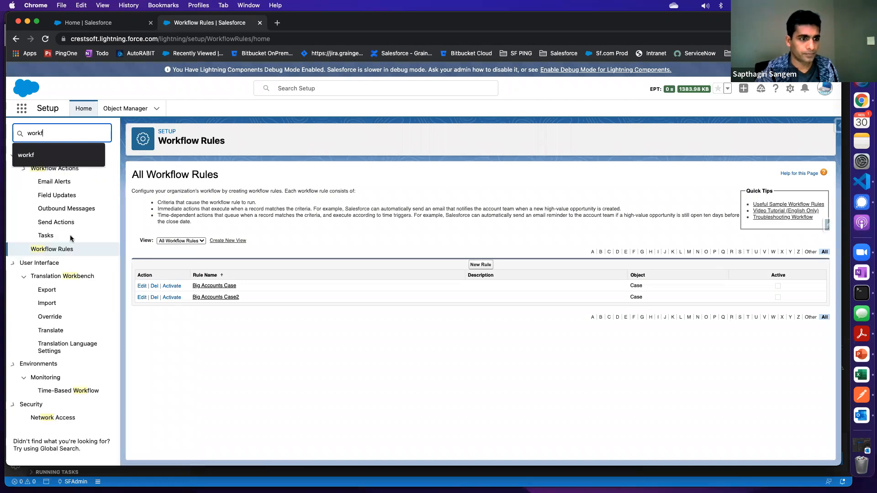
click(61, 249)
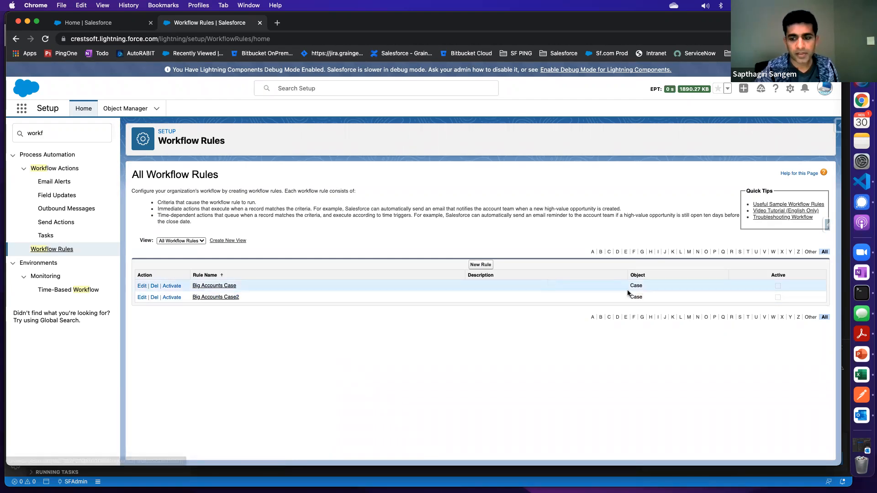
Open the Big Accounts Case2 rule, review its evaluation criteria and filter logic in edit mode, and leave without saving
click(230, 298)
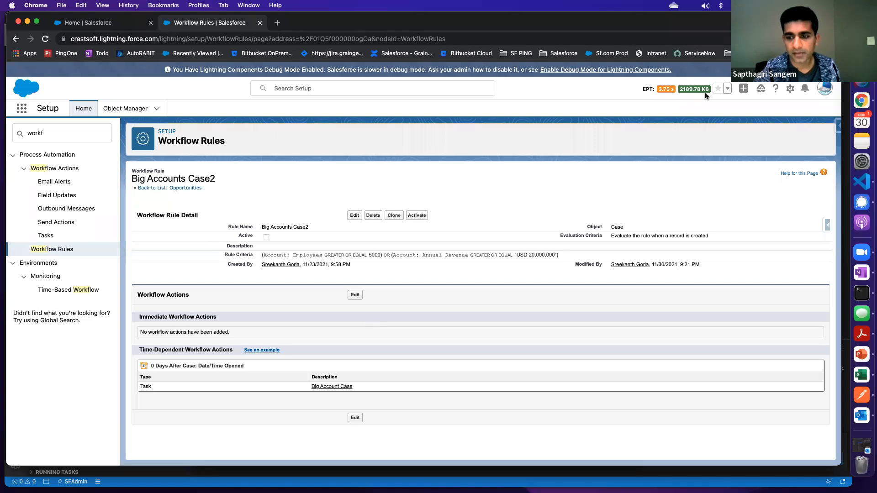
drag(609, 236, 711, 236)
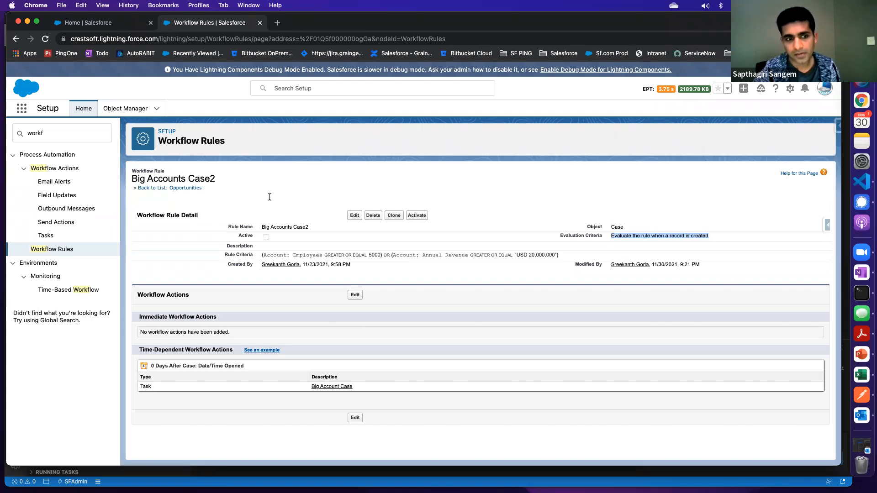
click(354, 215)
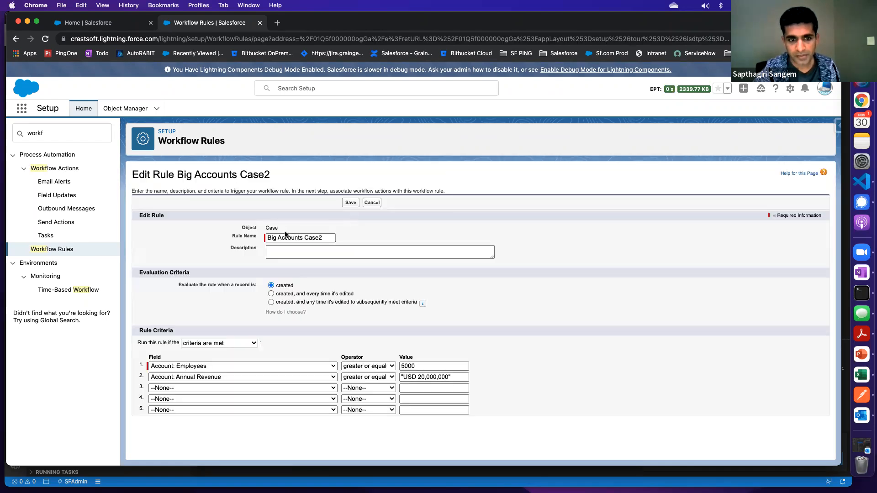
drag(263, 227, 274, 229)
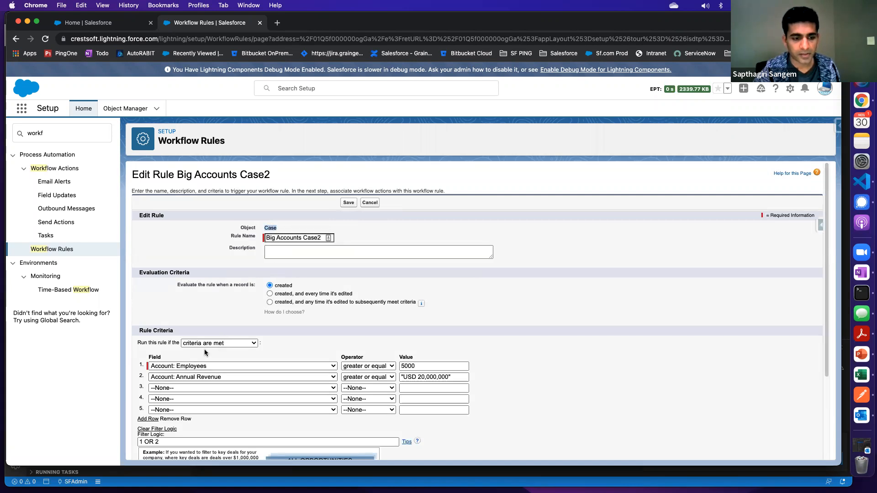
scroll(246, 374, down, 5)
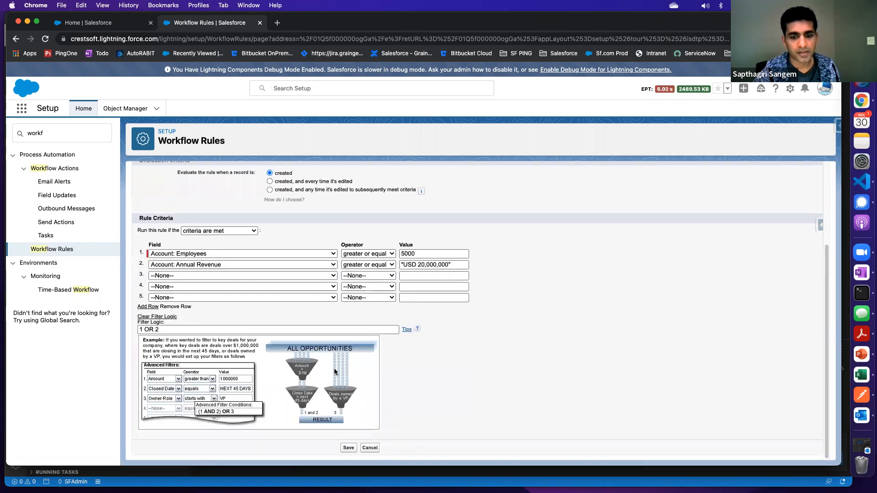
click(146, 332)
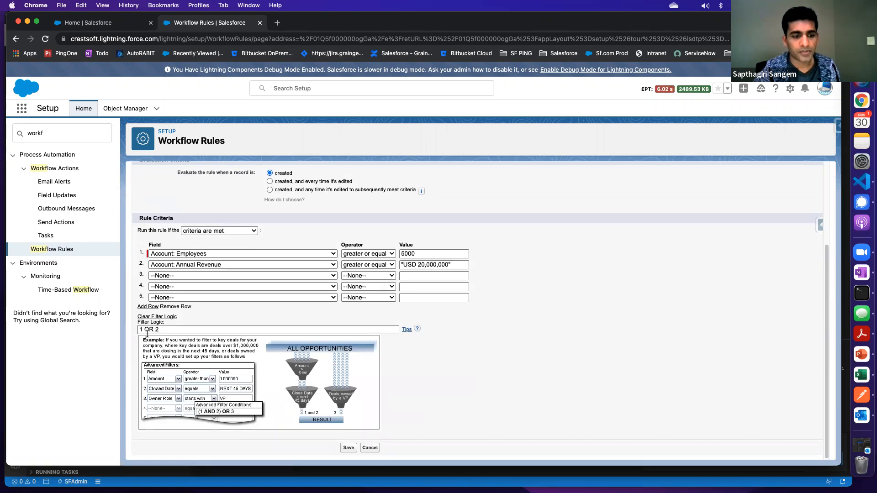
drag(171, 332, 138, 330)
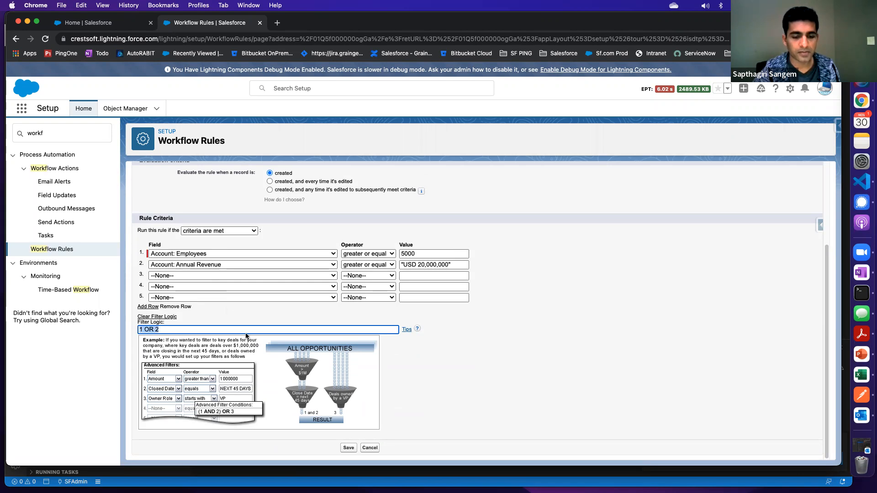
click(370, 448)
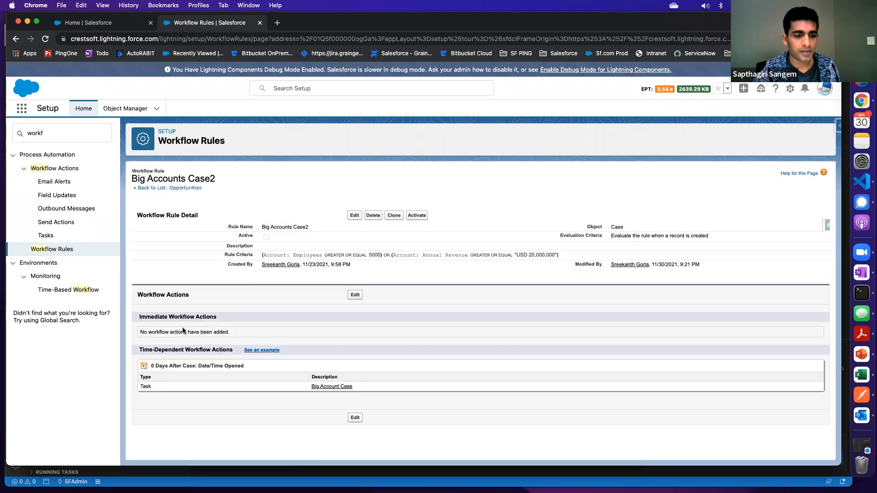
Open the workflow actions of Big Accounts Case2 for editing and view the options for adding an immediate action
click(356, 295)
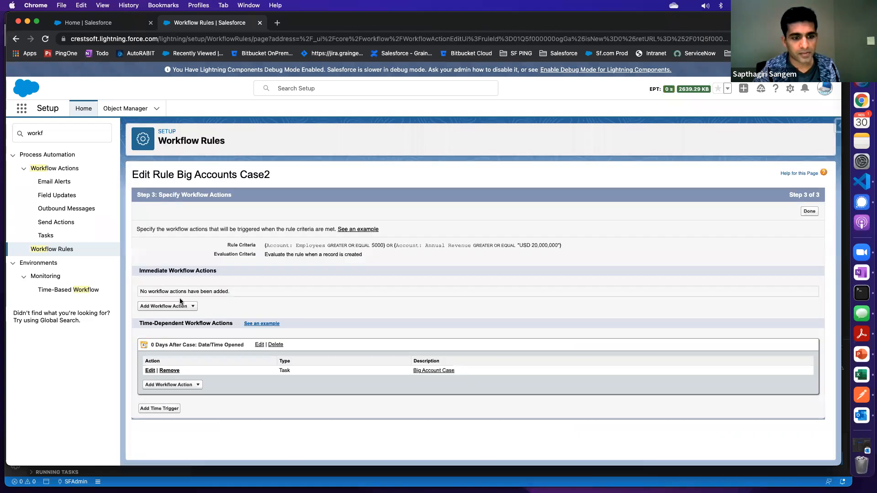
click(185, 306)
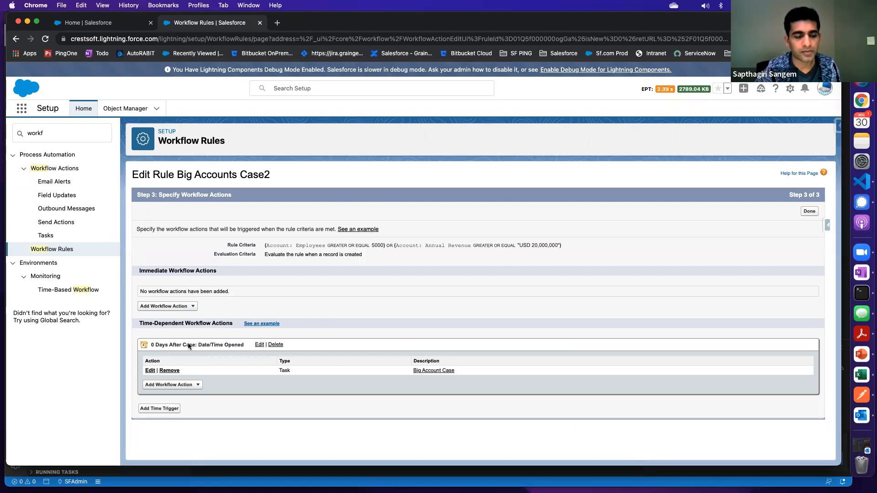
Search Setup for "process bui" and open Process Builder
click(58, 136)
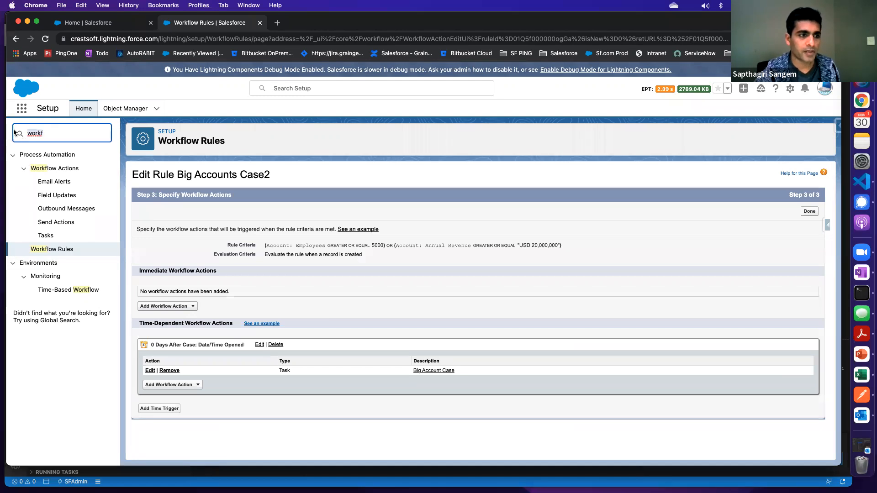
key(BackSpace)
key(BackSpace)
key(BackSpace)
key(BackSpace)
key(BackSpace)
text(process )
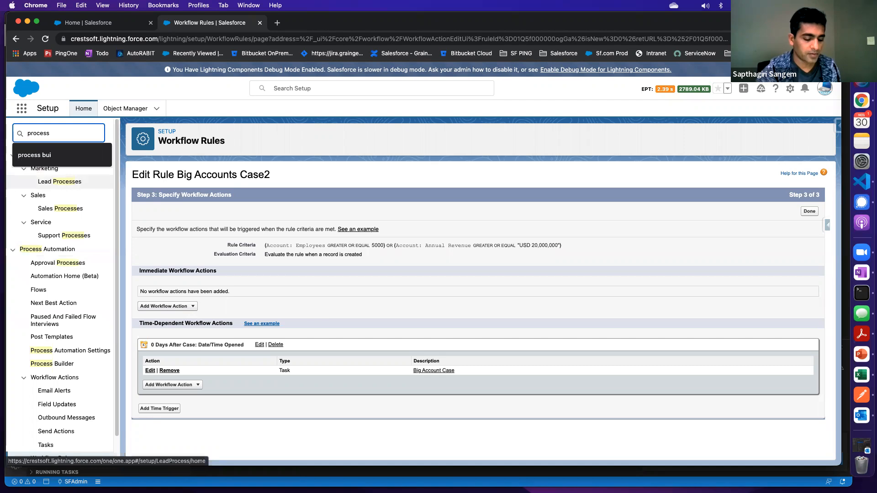
text(bui)
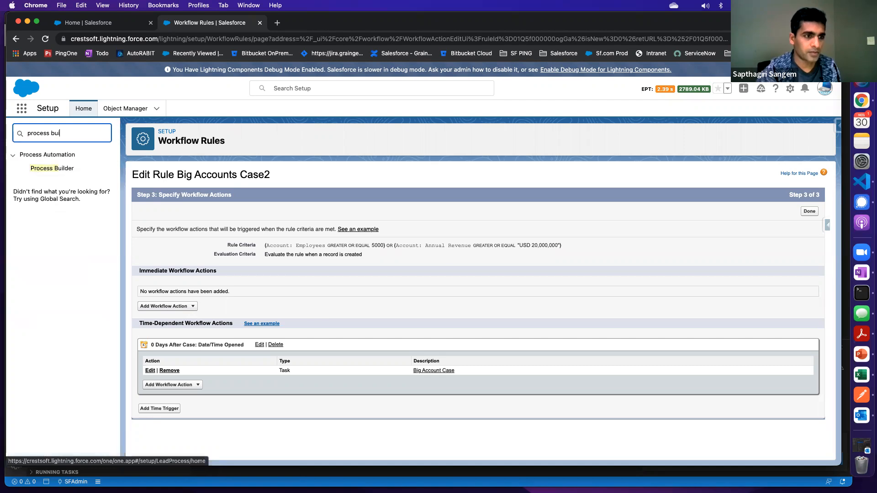
click(59, 169)
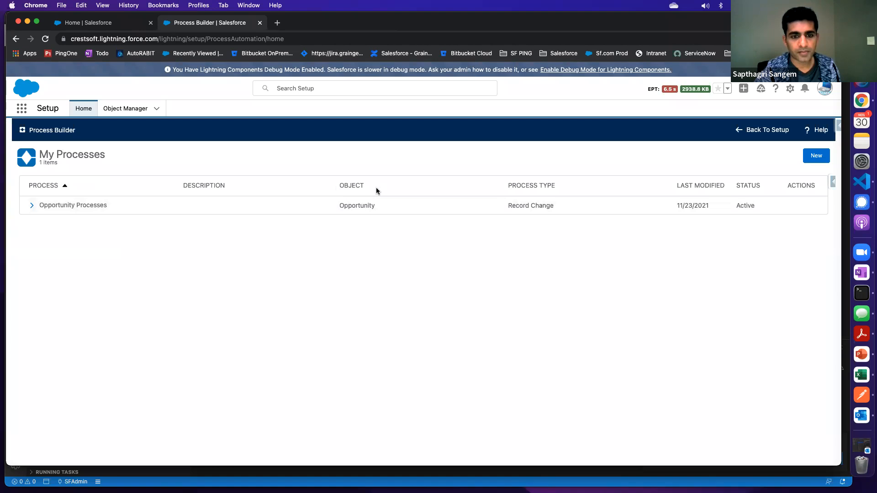
Sort the processes by object, open Version 2 of Opportunity Processes to review its Opportunity start settings, and return to Setup
click(352, 185)
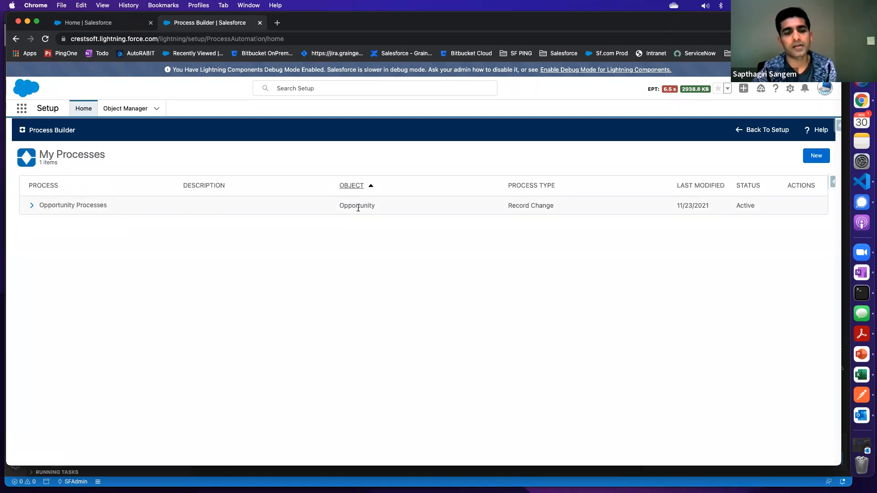
click(54, 205)
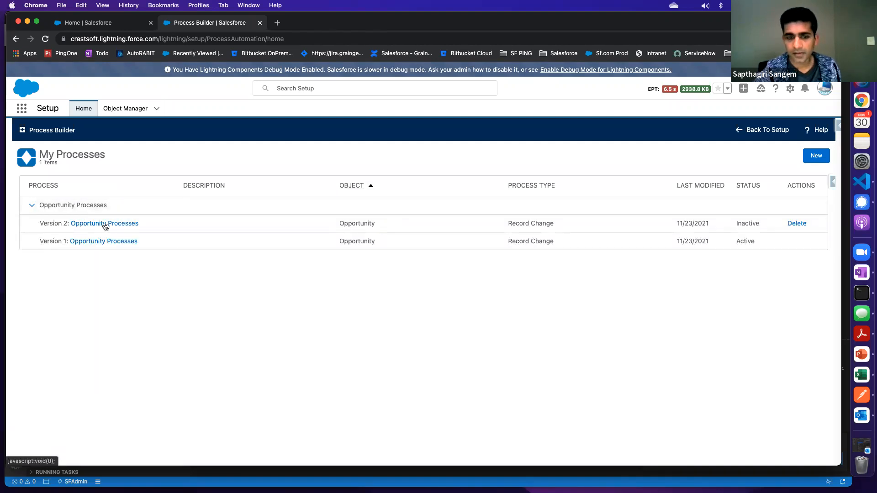
click(105, 224)
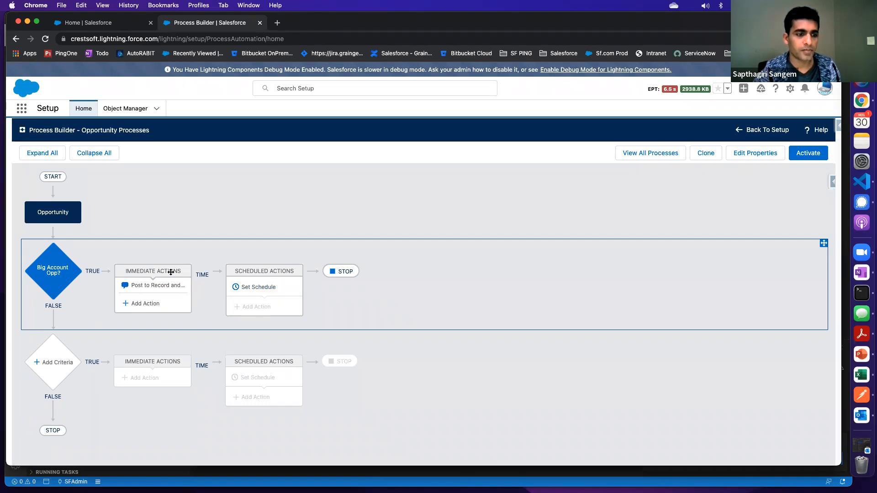
click(53, 218)
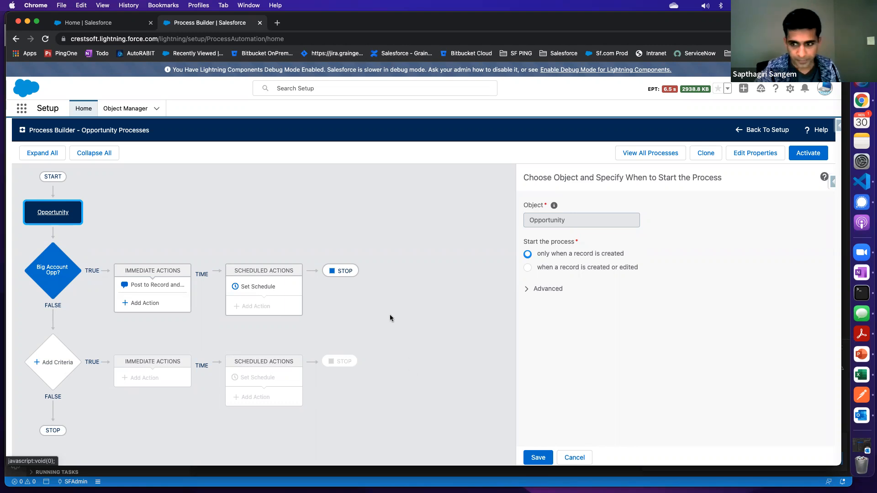
click(766, 130)
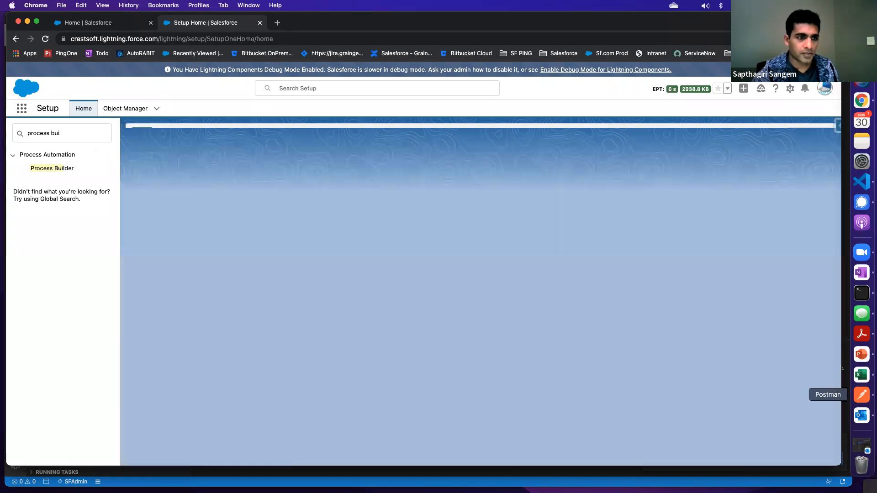
Open the Account object in Object Manager and view its triggers
click(106, 111)
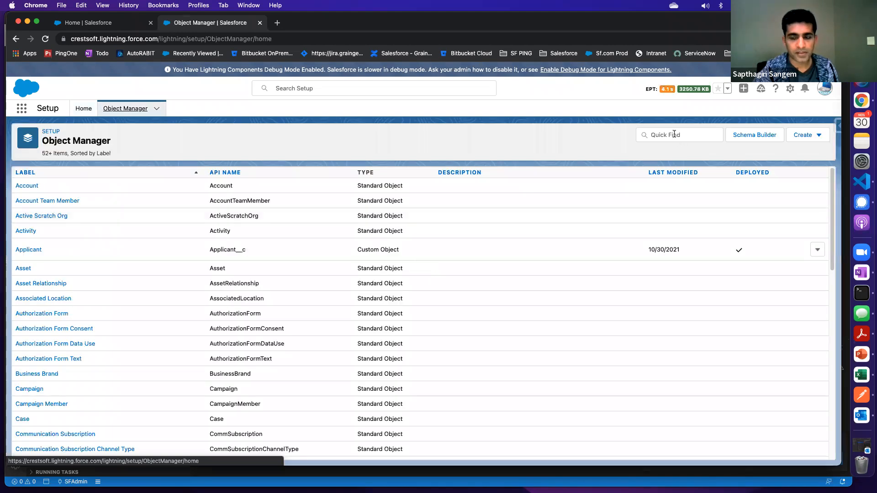
click(675, 135)
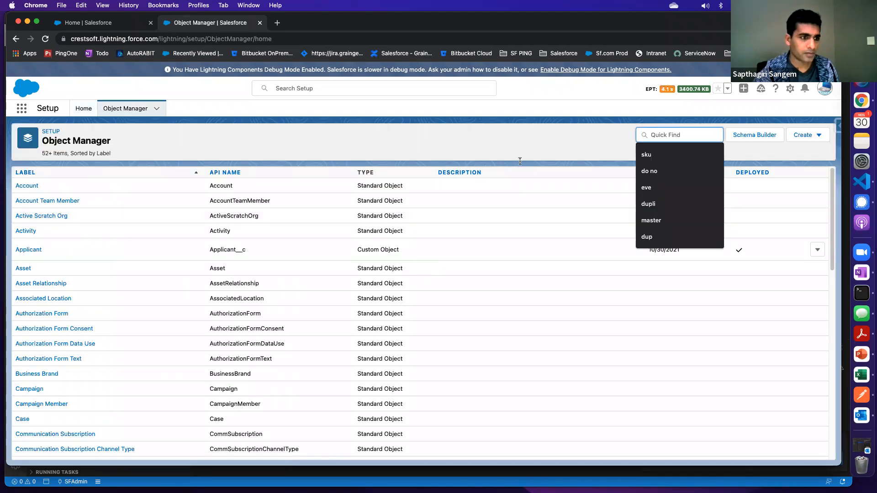
click(28, 187)
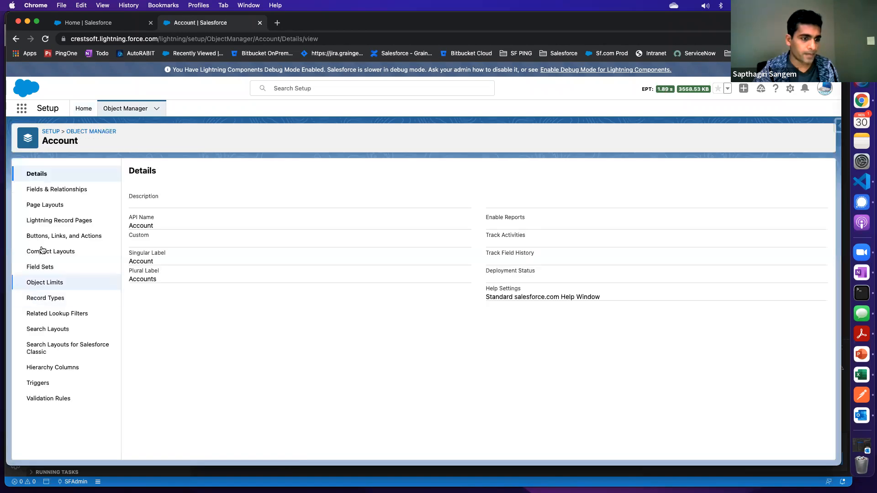
click(42, 385)
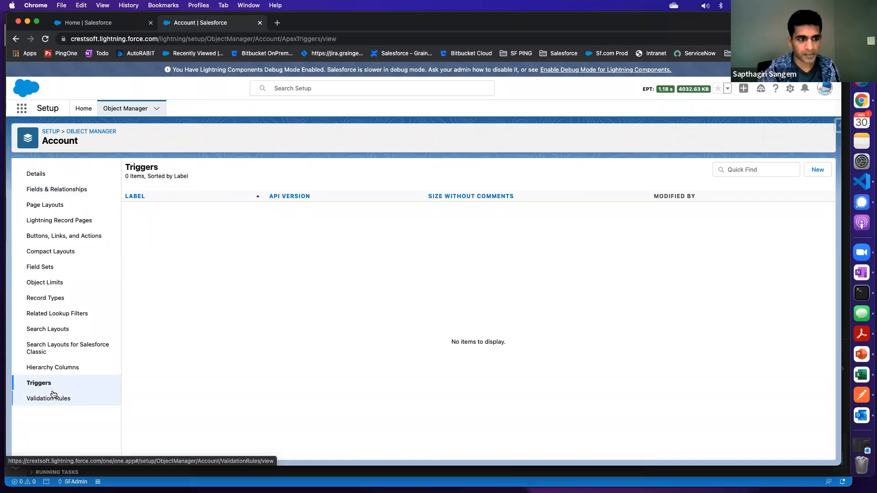
Return to Setup Home, search for "flows" and open the Flows list
click(78, 111)
text(process bui)
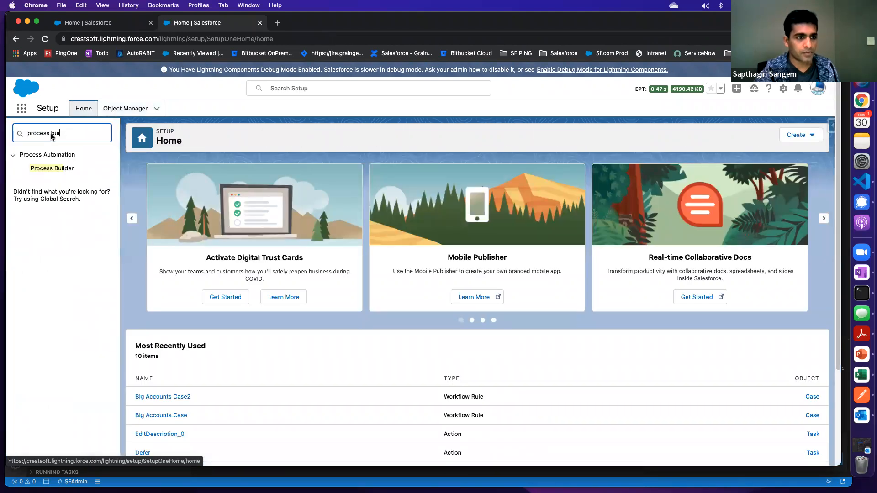
key(super+a)
text(flows)
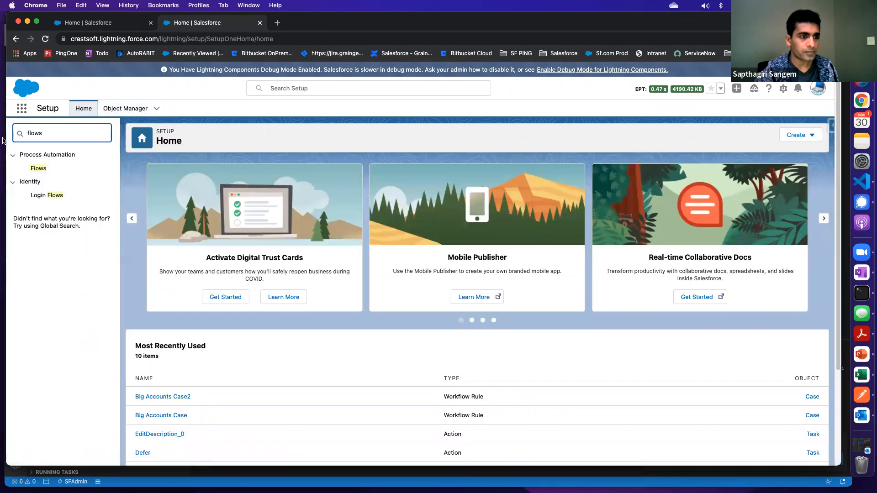
click(38, 168)
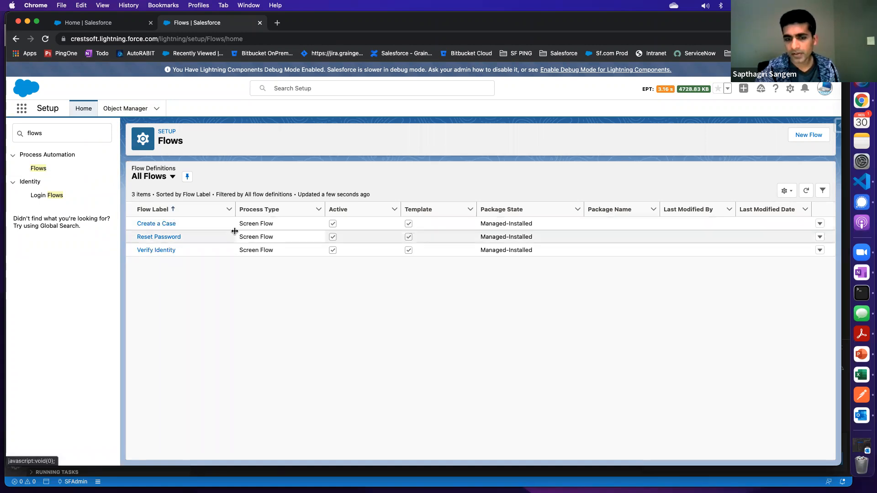
Open the Create a Case flow, inspect its Confirm Customer Info and Confirm Customer Details screen elements, and leave Flow Builder
click(162, 225)
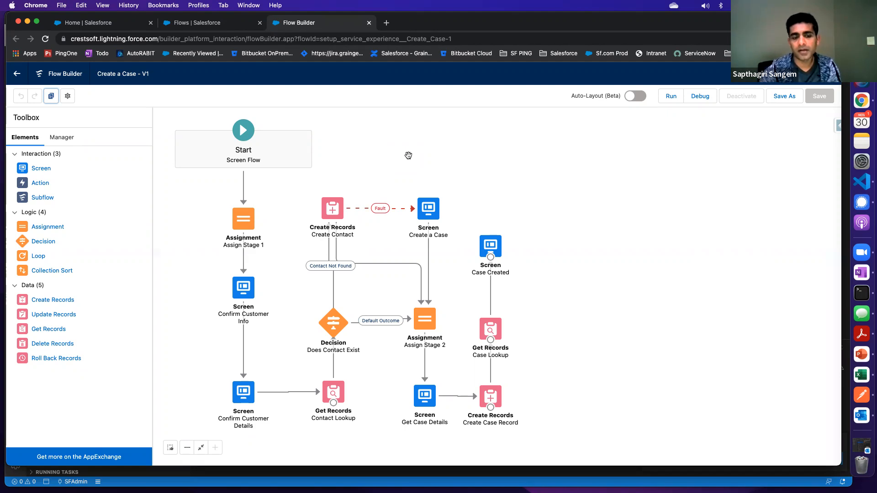
click(243, 292)
click(244, 294)
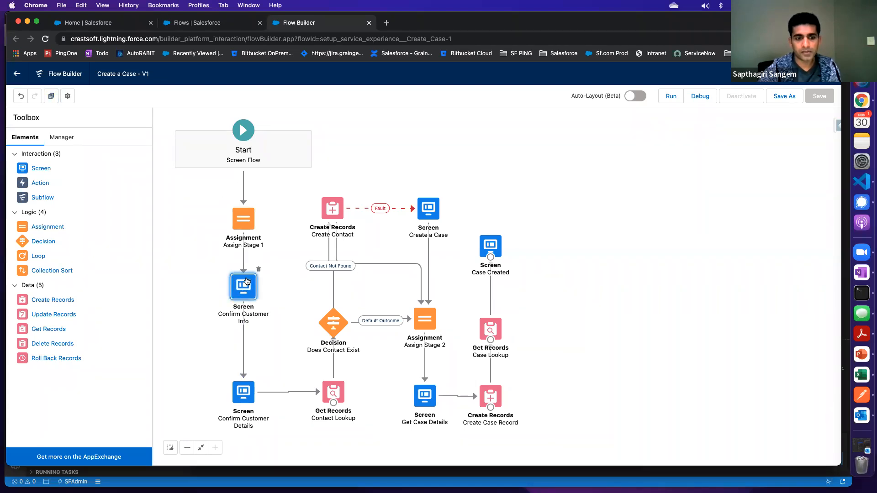
click(242, 399)
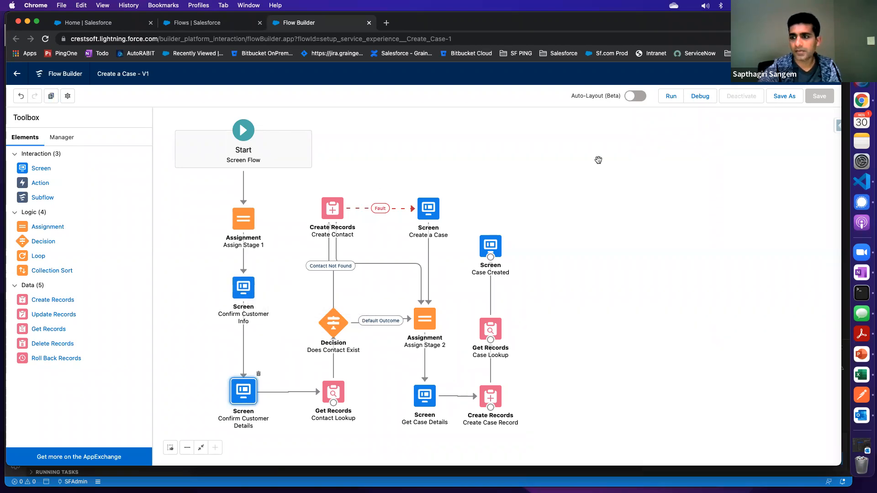
click(19, 73)
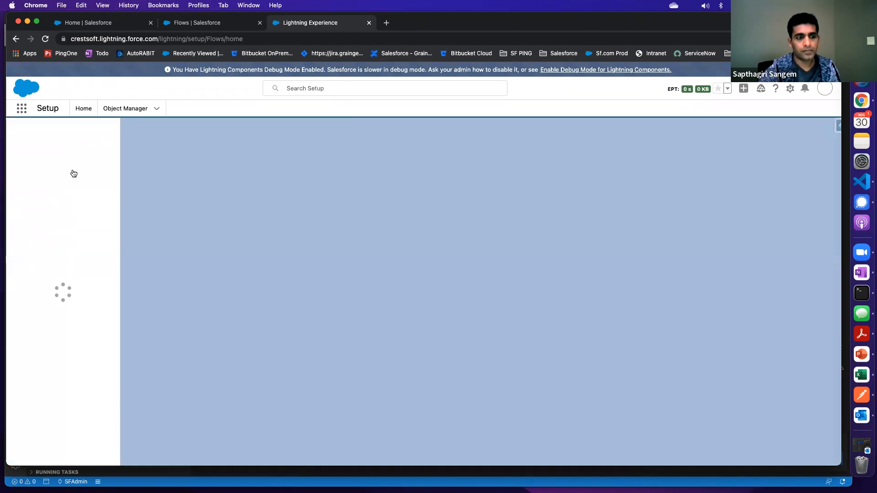
Search Setup for "flows" again and reopen the list of flow definitions
click(51, 133)
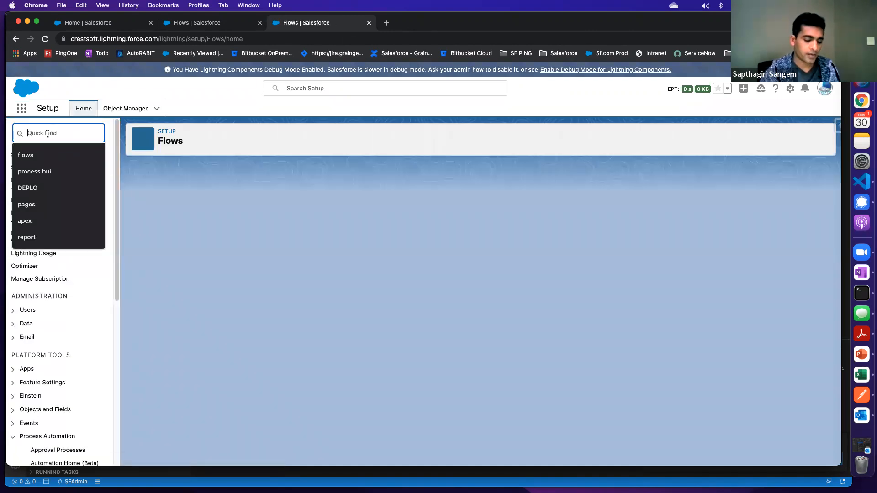
text(fl)
click(28, 154)
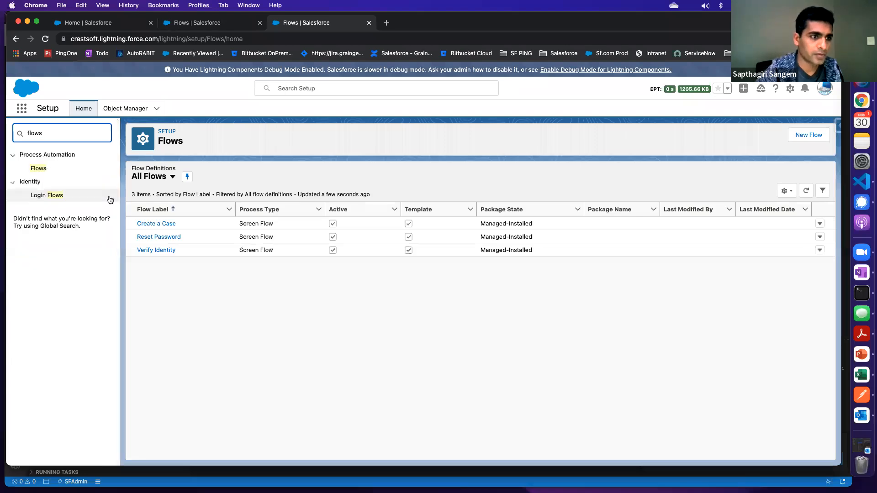
click(40, 168)
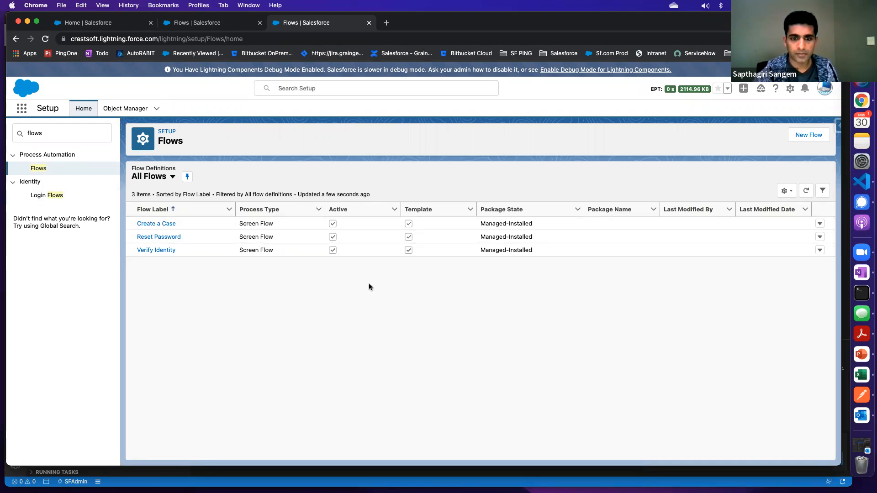
Start a new flow, compare the core flow types, view the layout choices for a Record-Triggered Flow, and close the builder without creating it
click(816, 139)
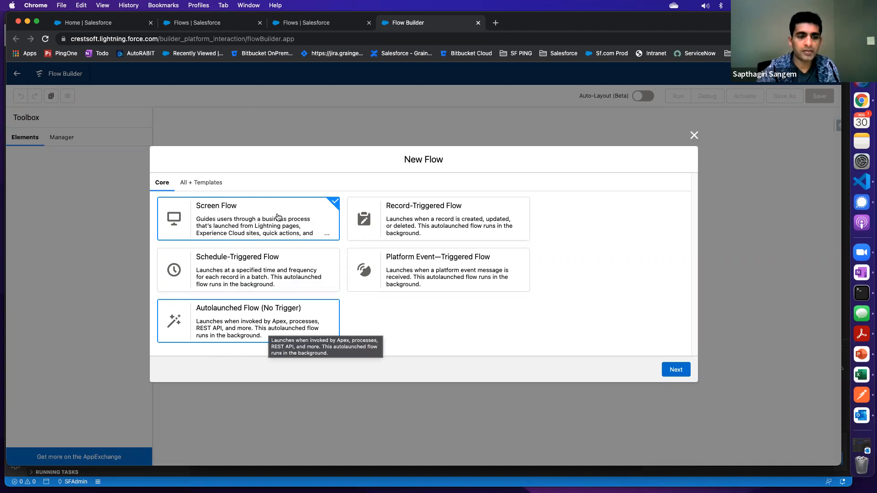
click(230, 324)
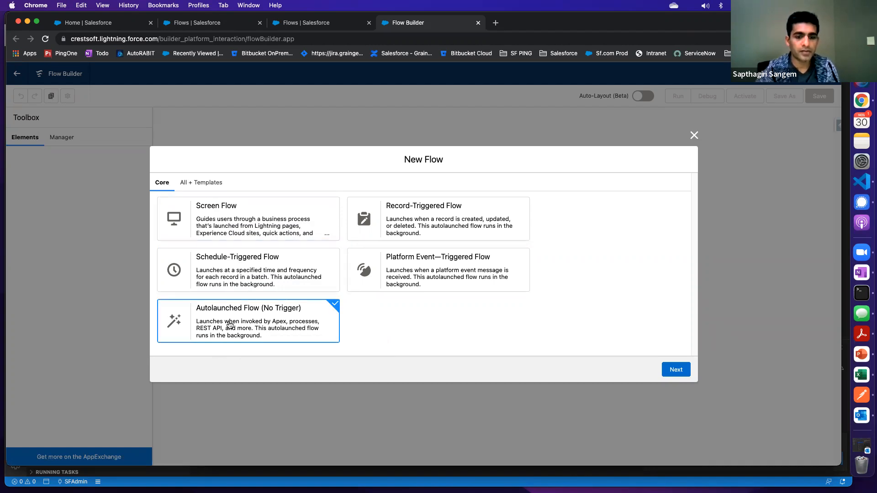
click(417, 228)
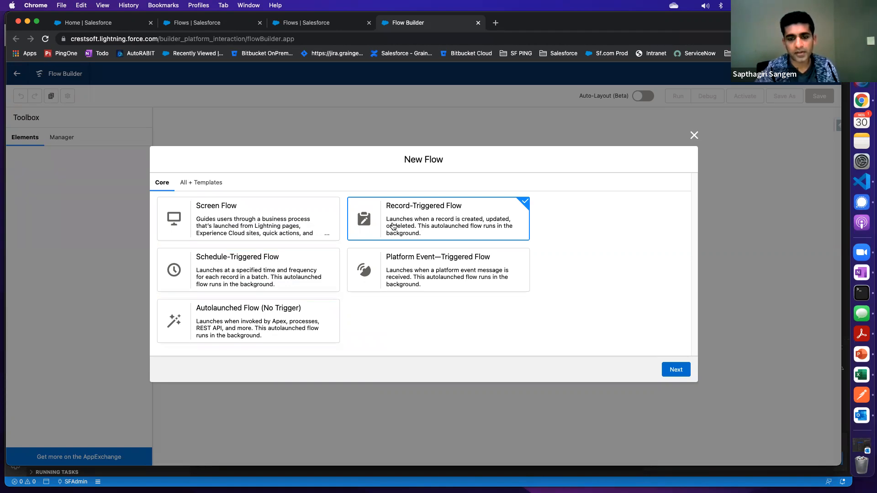
click(445, 278)
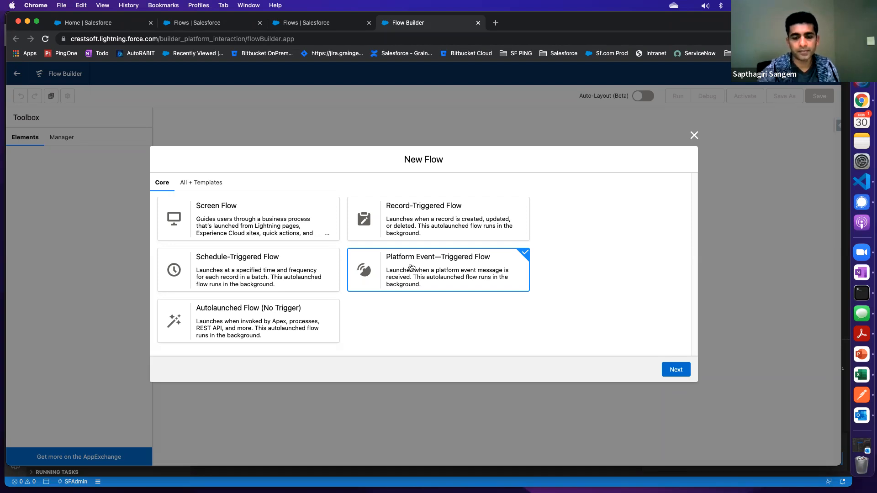
click(416, 229)
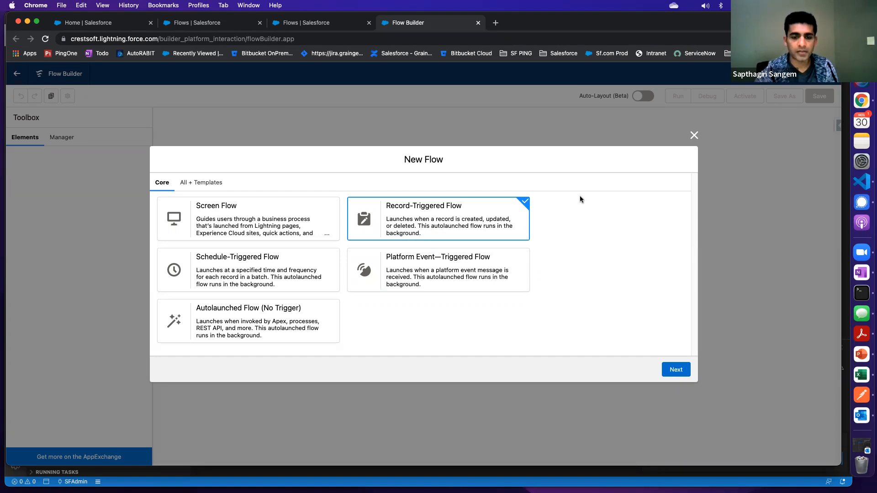
click(675, 370)
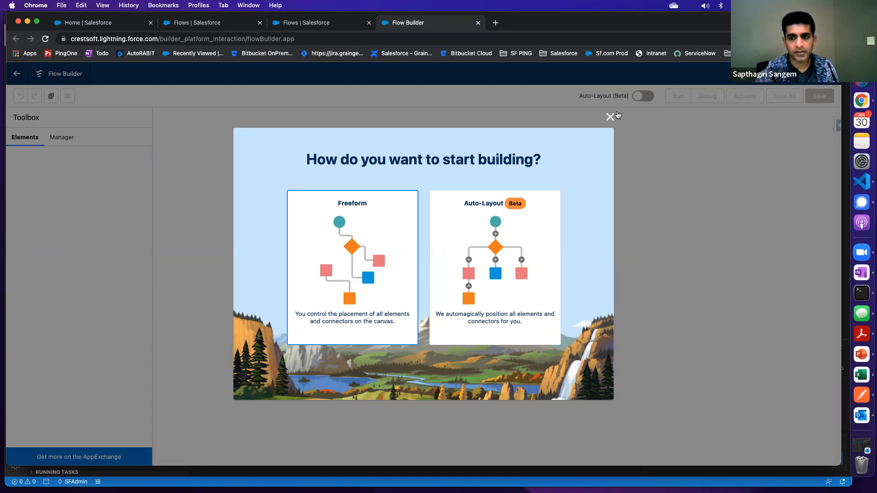
click(611, 117)
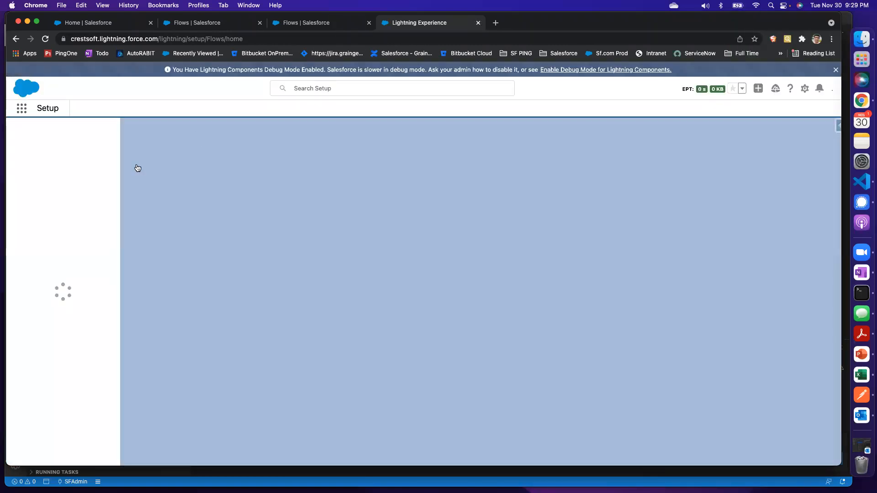
click(478, 22)
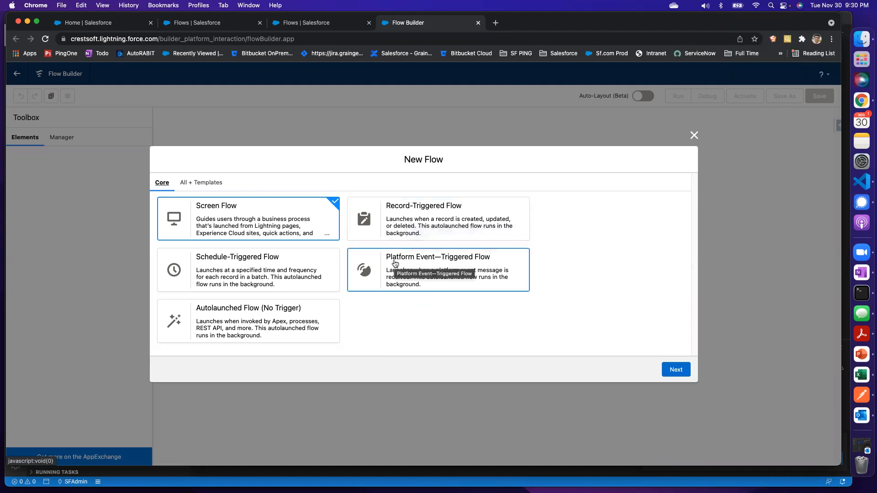
Browse all flow types and templates available for a new flow
click(197, 183)
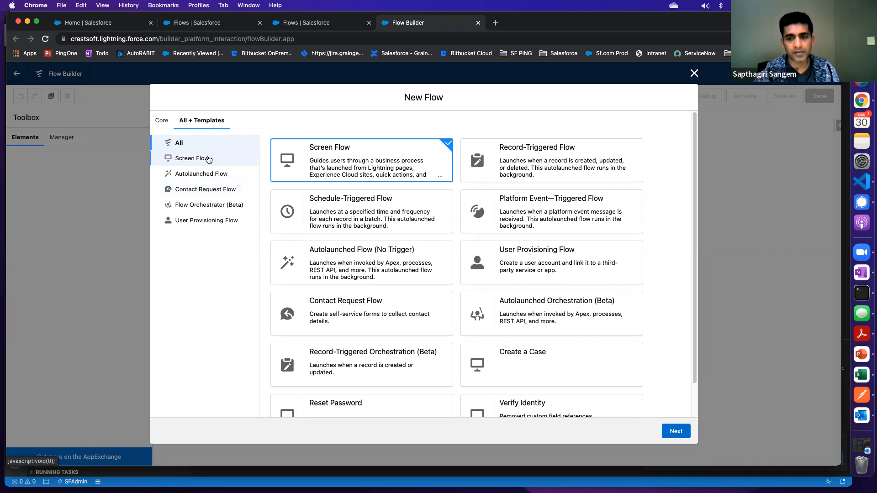
scroll(423, 251, down, 1)
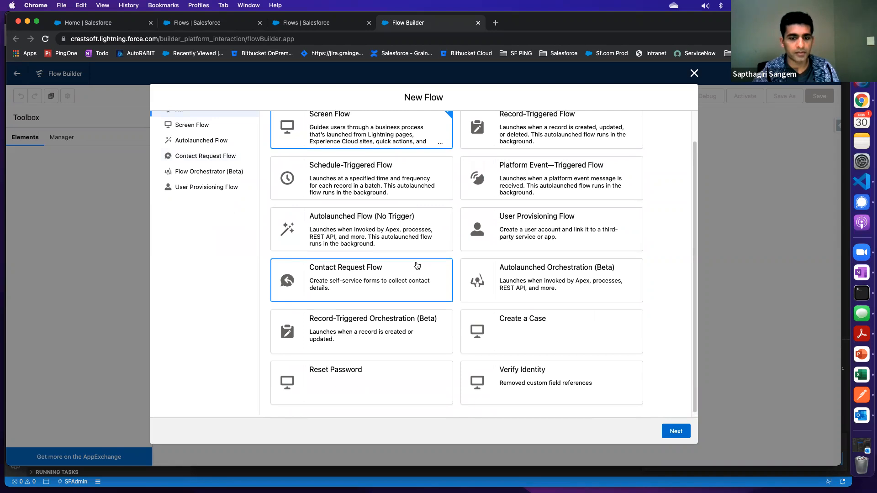
scroll(207, 174, down, 1)
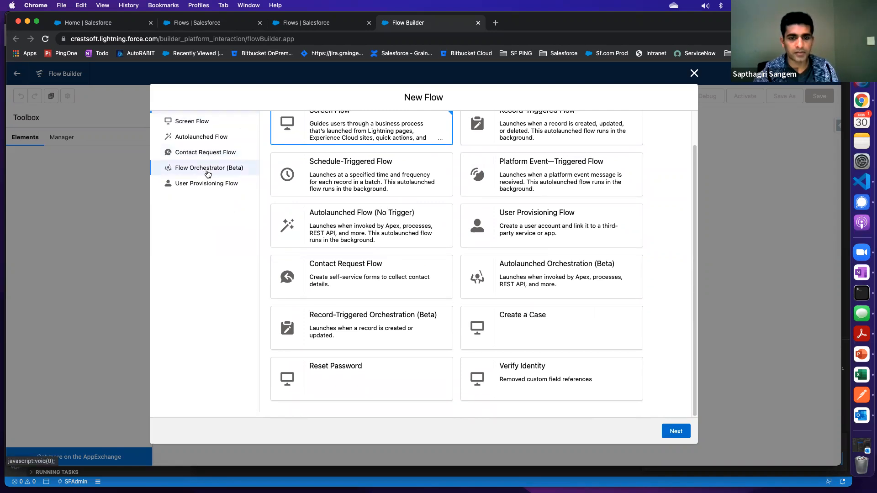
scroll(412, 199, up, 1)
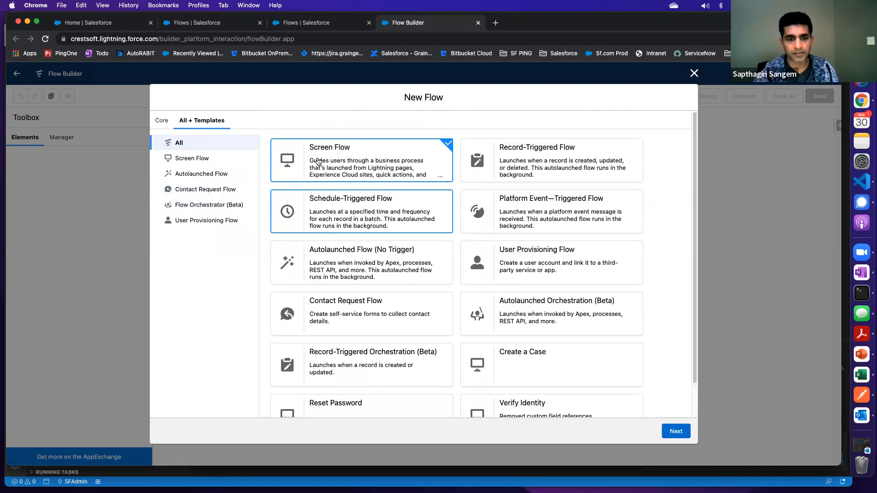
Create a new Record-Triggered Flow from the core flow types, with auto-layout off
scroll(380, 285, down, 1)
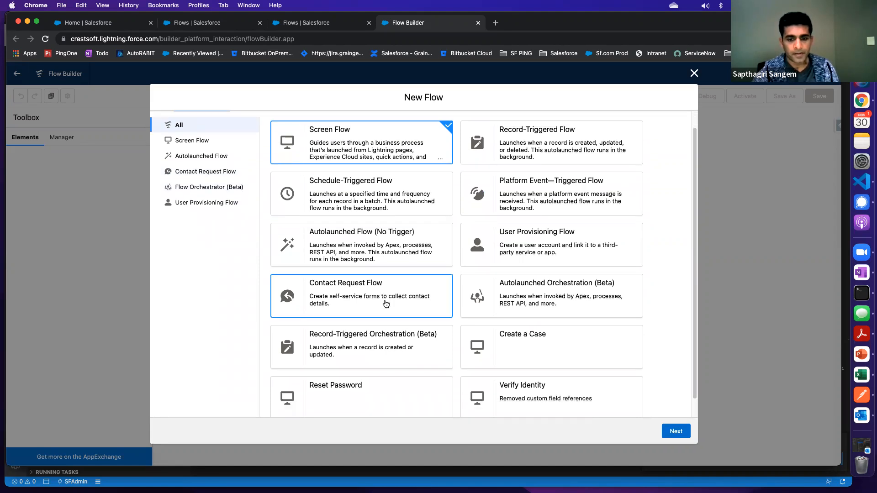
scroll(386, 303, up, 1)
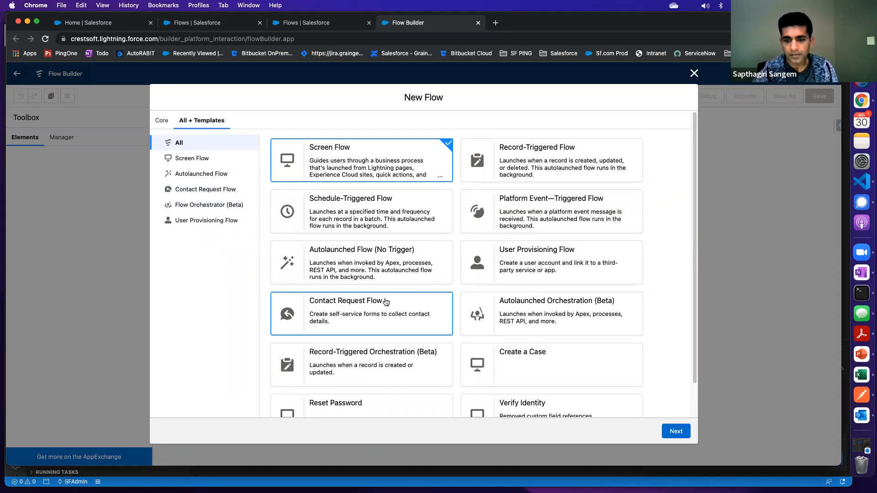
click(163, 119)
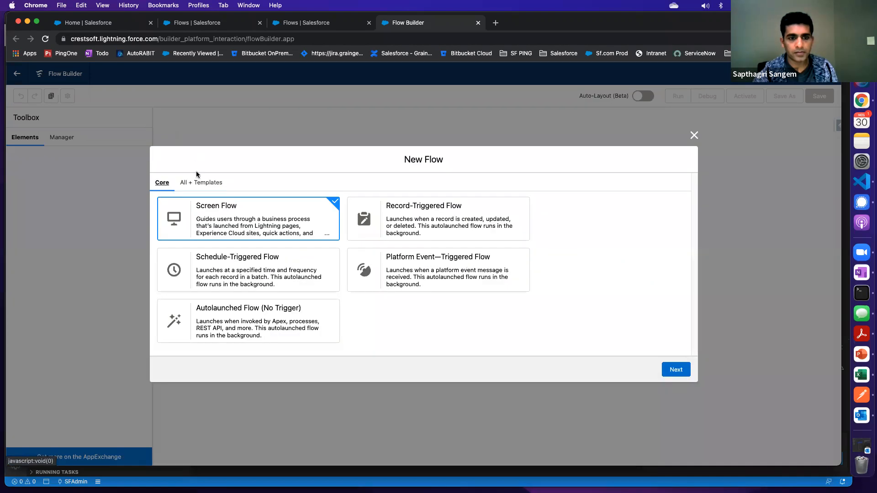
click(412, 213)
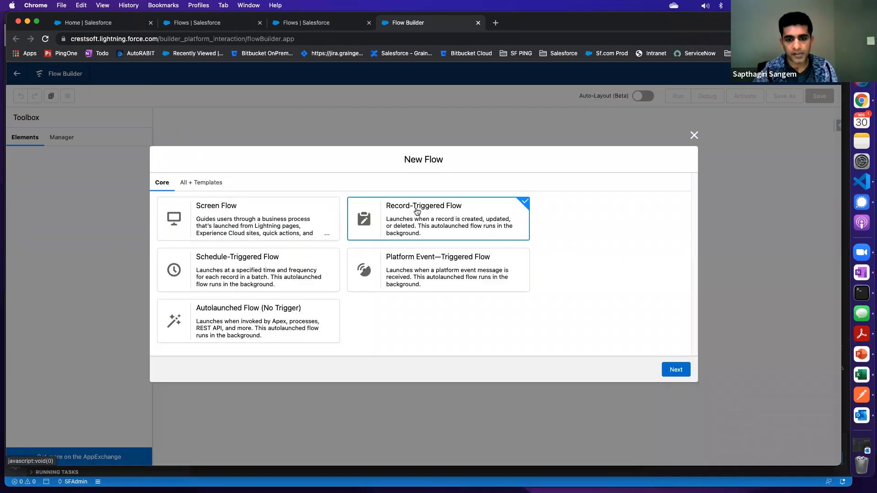
click(676, 369)
click(303, 236)
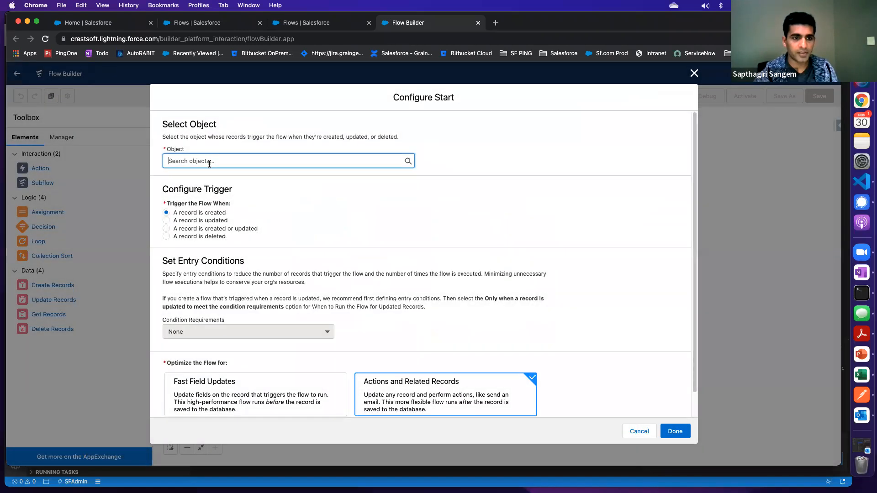
Set Account as the object whose records trigger the flow
click(209, 161)
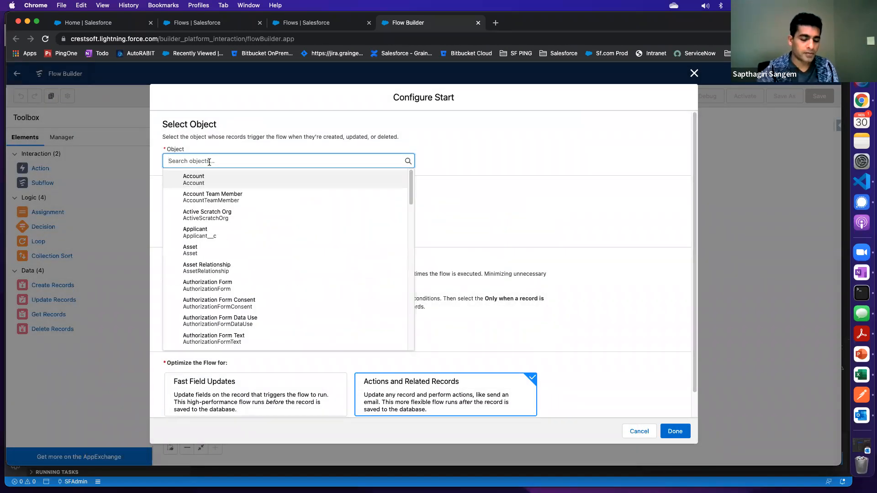
text(Account)
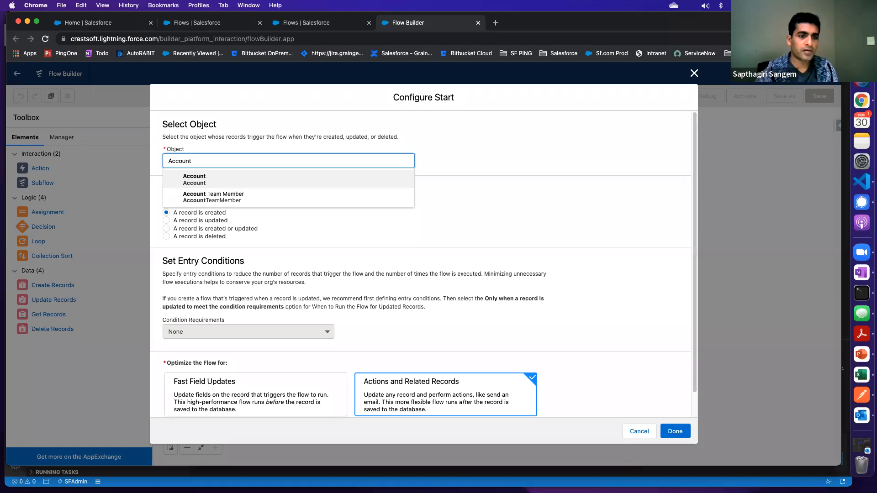
click(209, 178)
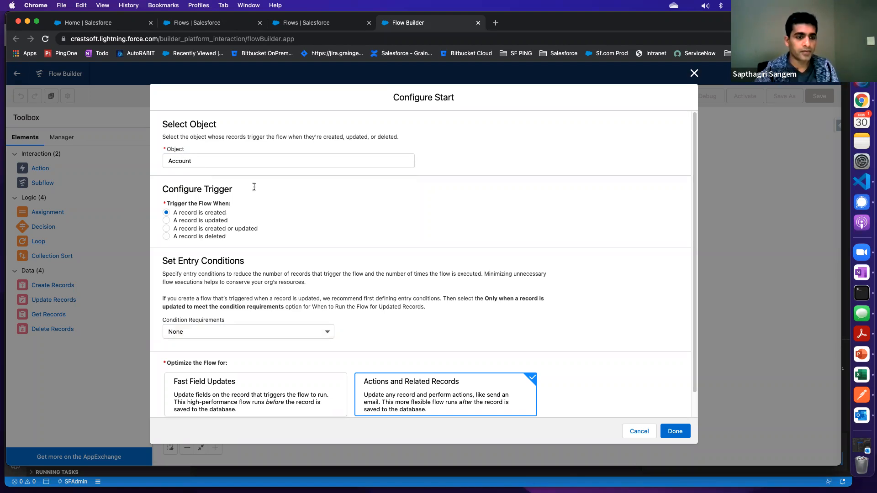
Require all entry conditions to be met (AND) and choose NumberOfEmployees as the field of the first condition
click(191, 334)
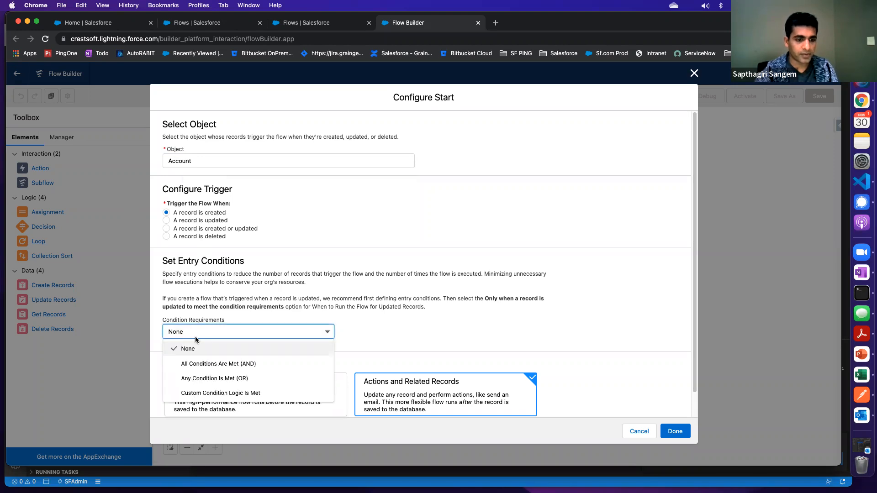
click(221, 369)
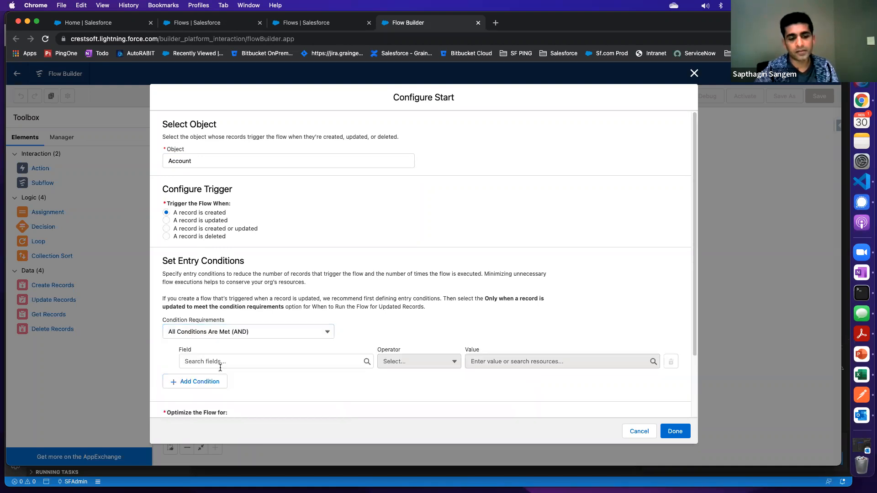
click(230, 362)
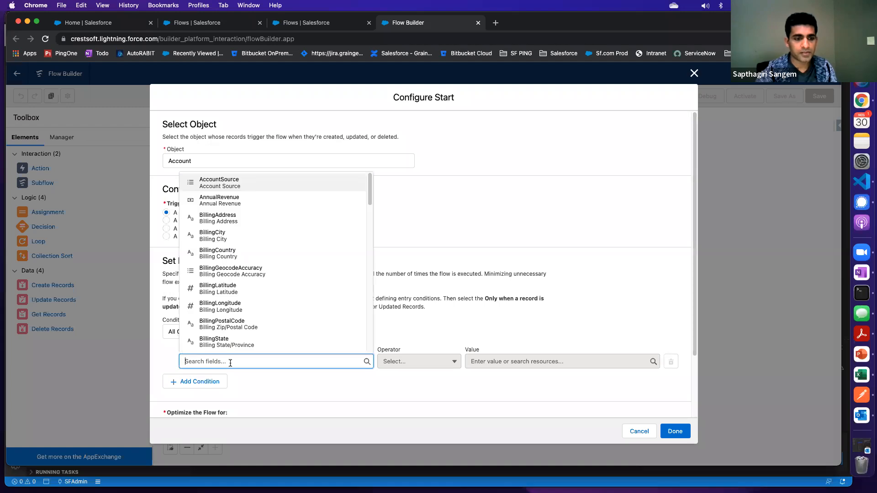
text(number)
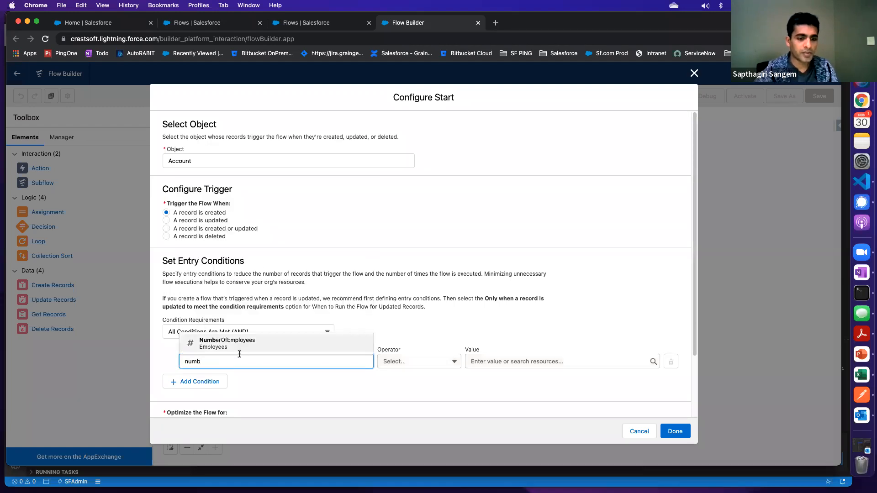
click(219, 341)
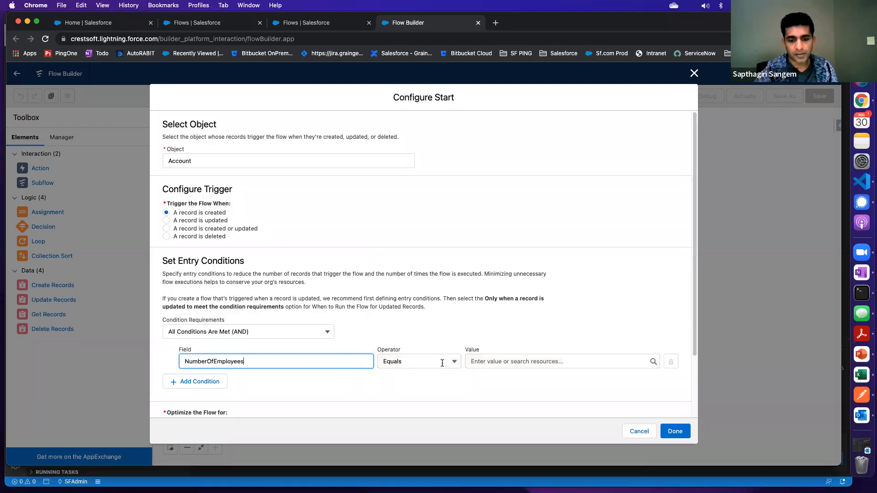
Complete the NumberOfEmployees condition with Greater Than 5000 and confirm the start configuration
scroll(442, 365, down, 3)
click(413, 286)
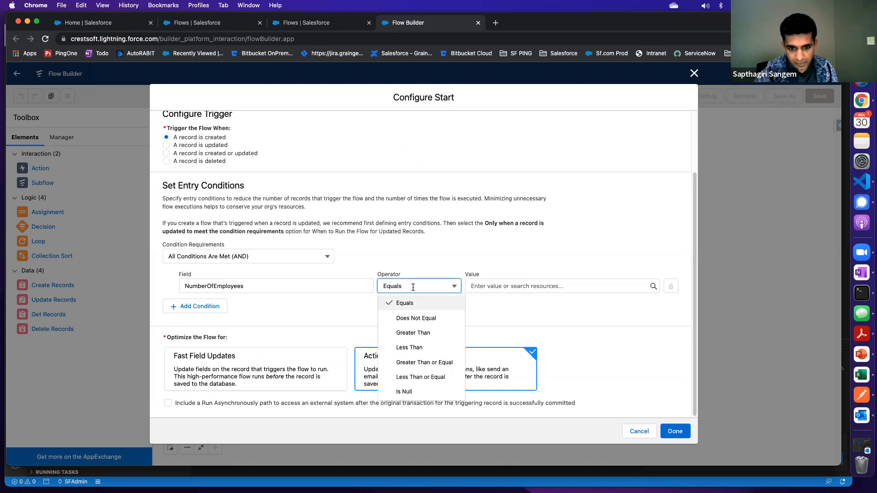
click(413, 333)
click(494, 286)
text(5000)
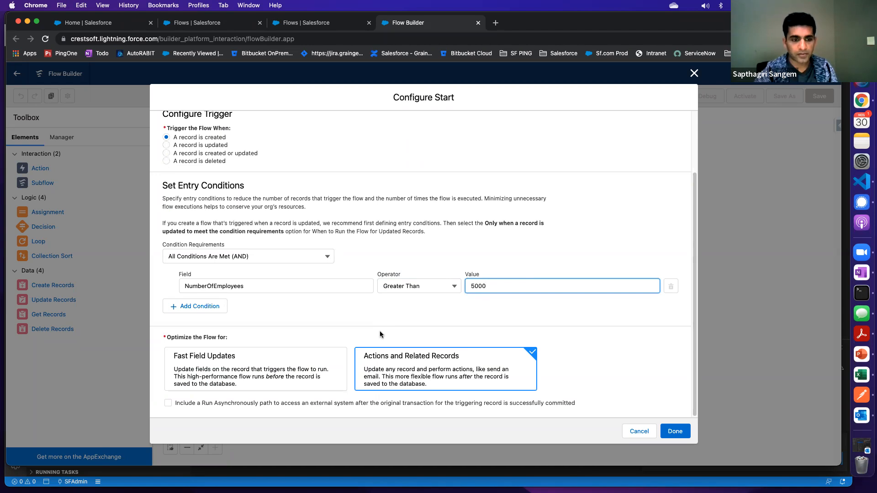
scroll(225, 182, up, 3)
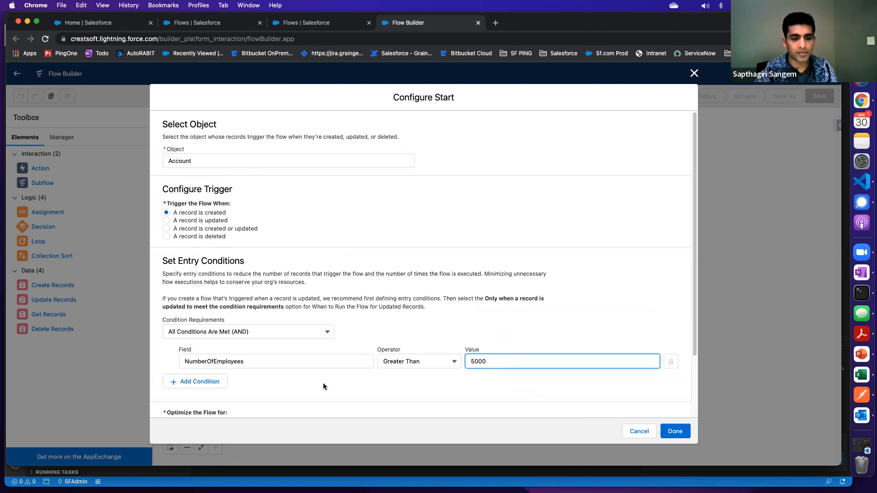
scroll(407, 369, down, 3)
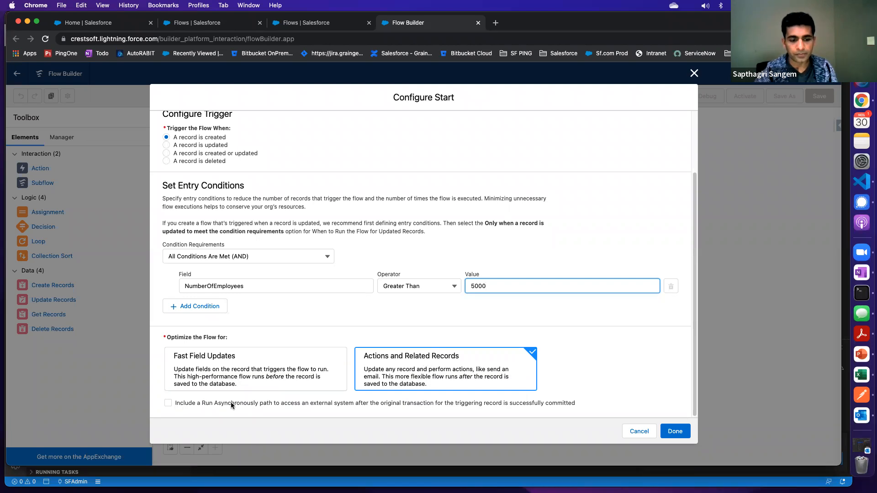
click(675, 431)
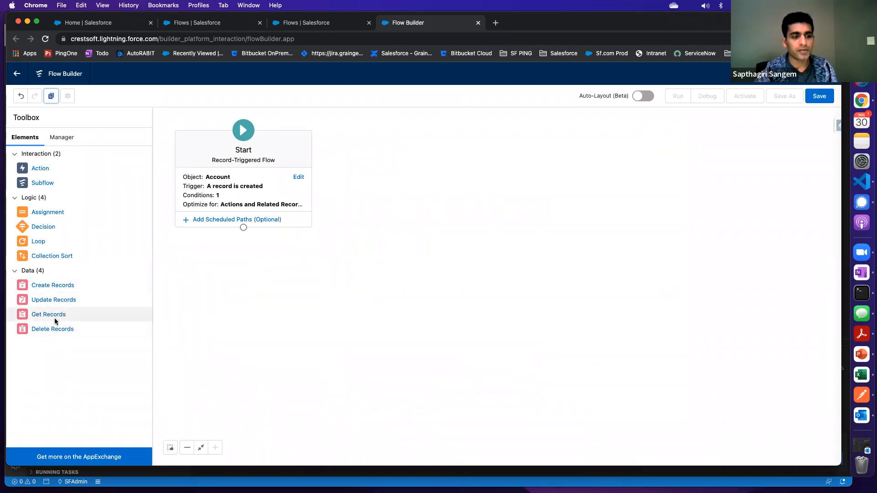
Add a Create Records element below the Start element and label it "Create Oppt"
drag(54, 316, 262, 262)
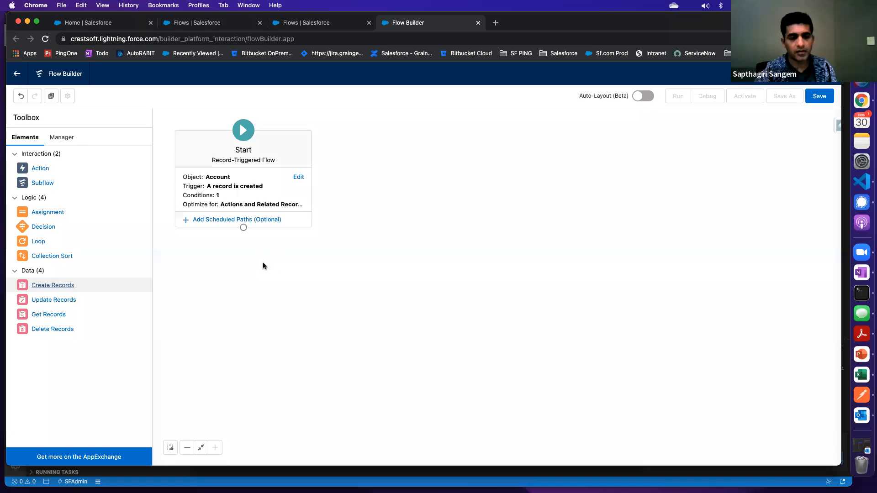
text(C)
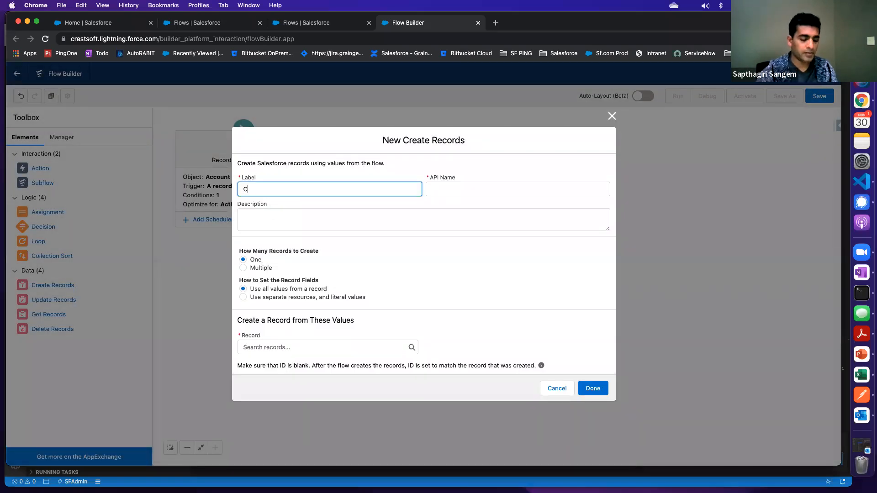
text(reate Oppt)
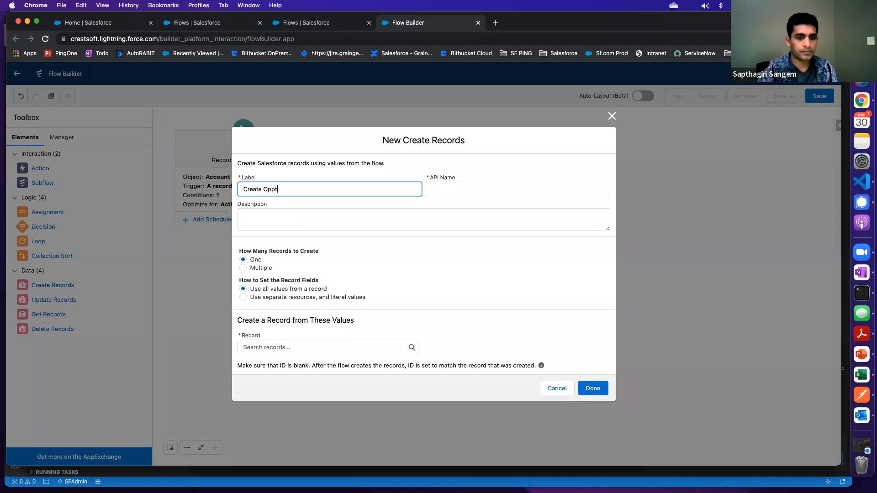
key(Tab)
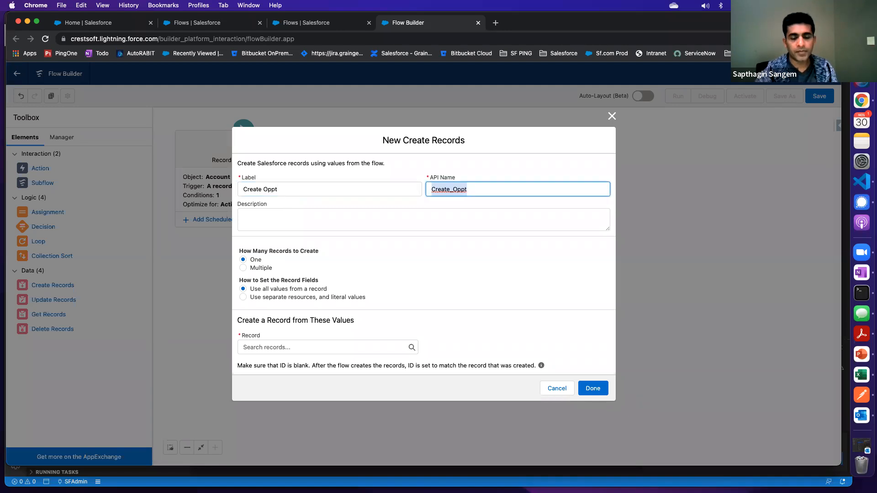
click(273, 216)
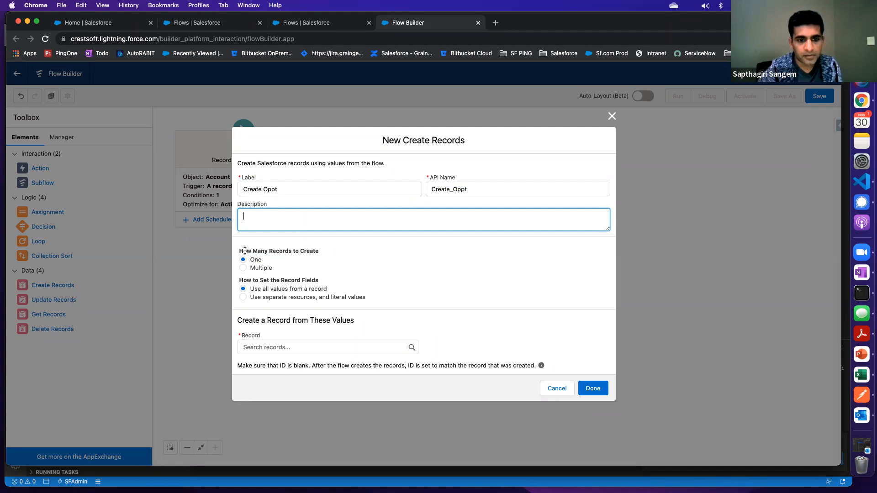
Examine the new element's options for the number of records, how fields are set and the available source records
drag(242, 251, 329, 251)
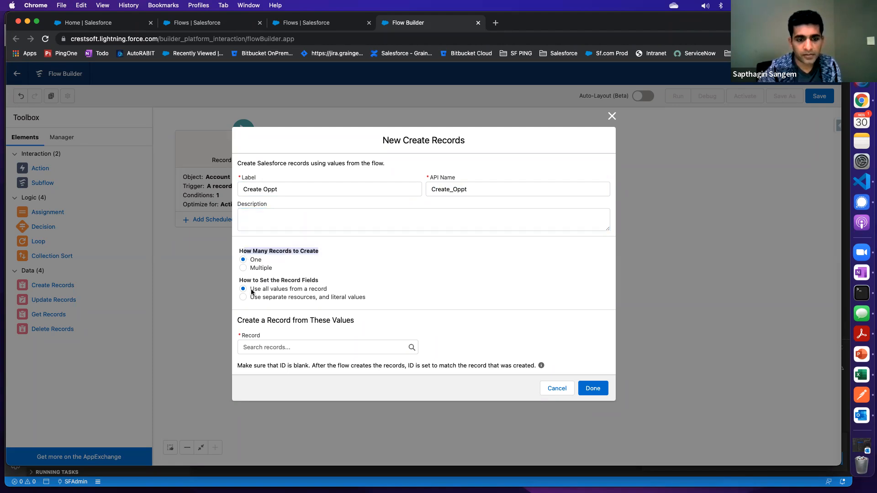
drag(267, 289, 358, 292)
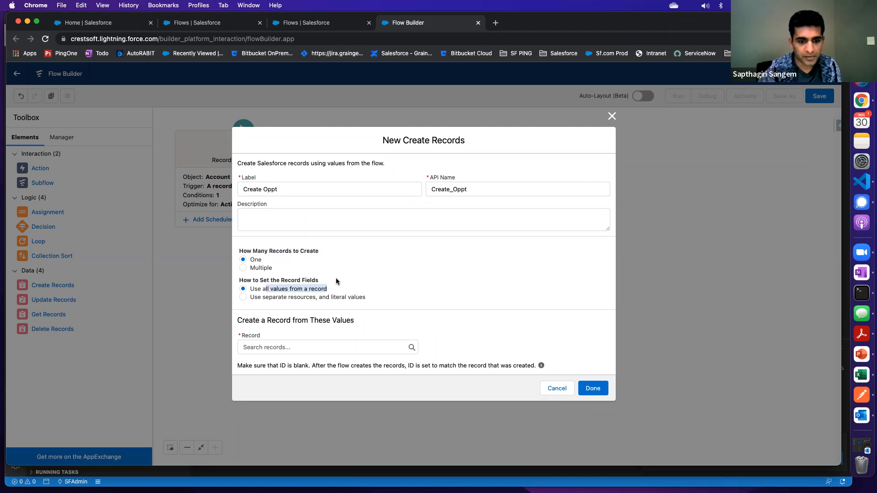
click(267, 292)
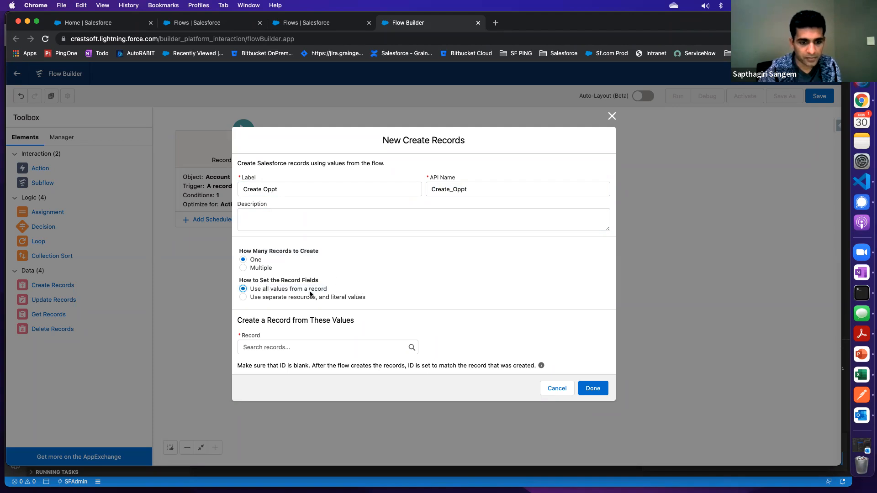
click(274, 347)
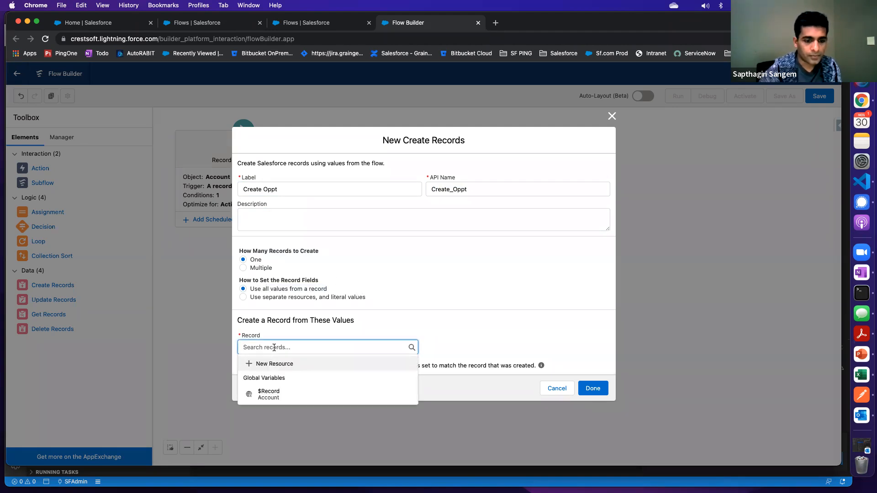
click(418, 302)
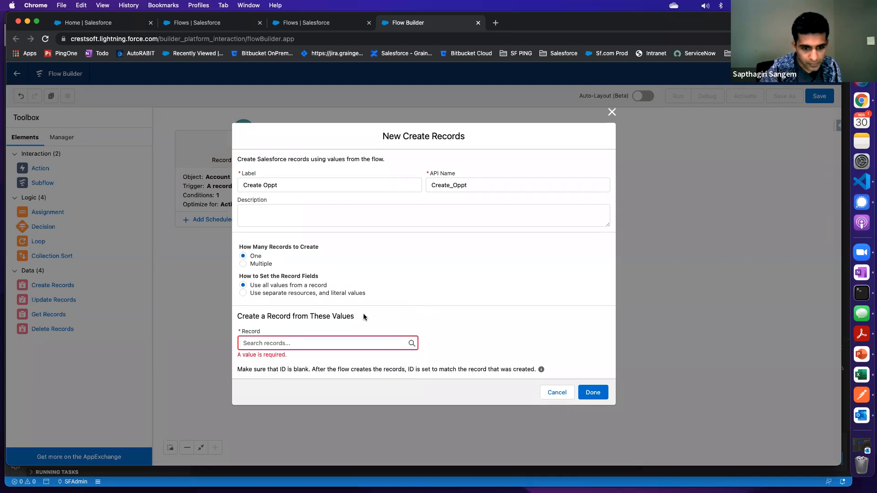
Use the $Record global variable as the source record for Create Oppt and finish the element
click(288, 342)
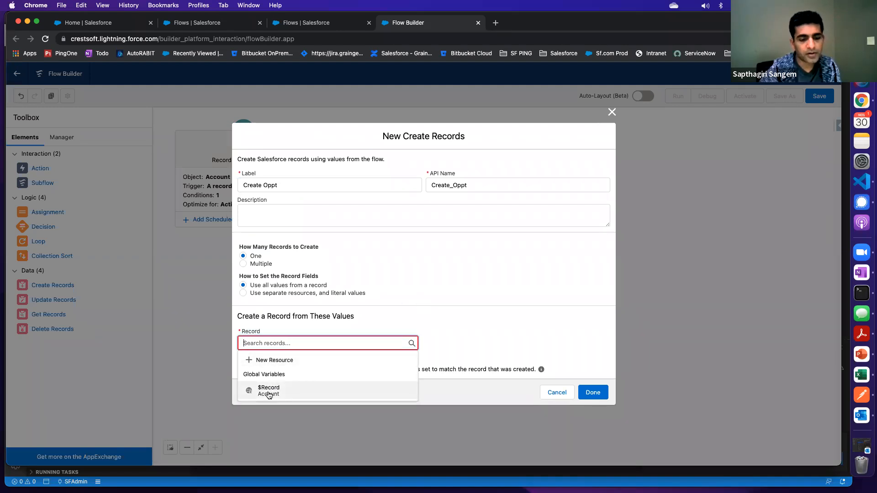
click(268, 391)
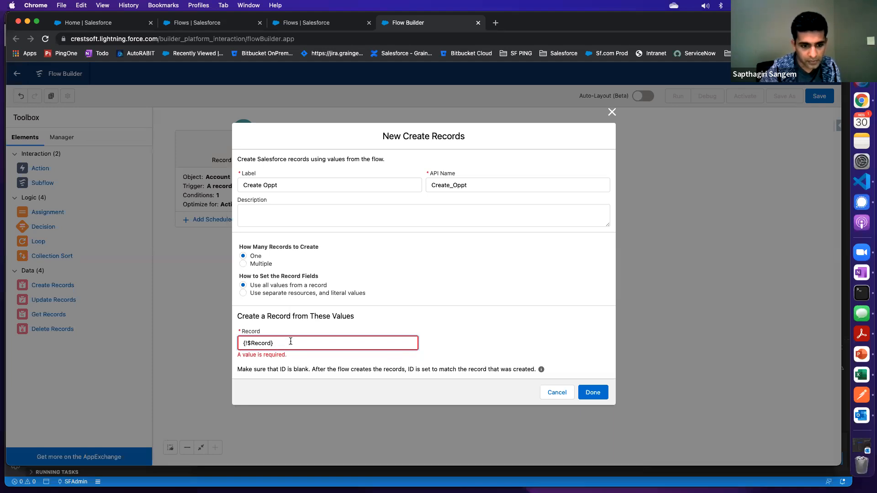
key(BackSpace)
key(BackSpace)
key(BackSpace)
key(BackSpace)
key(BackSpace)
key(BackSpace)
key(BackSpace)
click(260, 342)
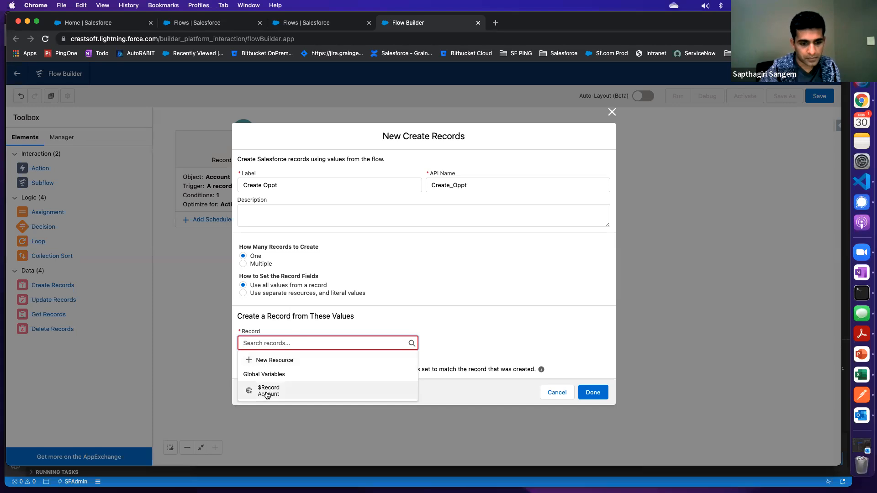
click(268, 391)
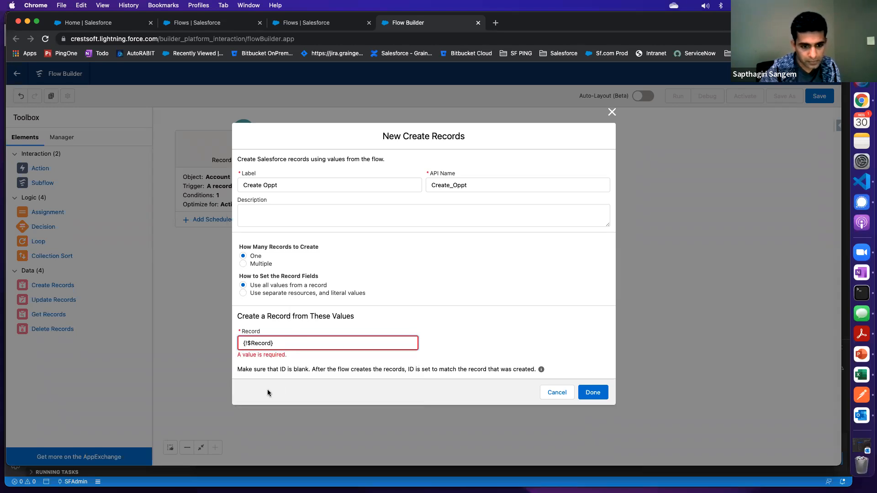
click(593, 392)
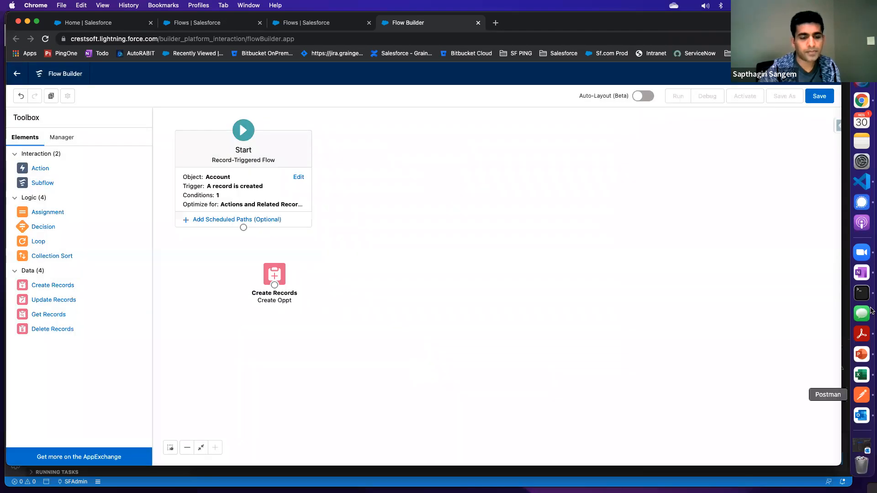
Reopen the Create Oppt element to review its settings and close it without changes
click(276, 277)
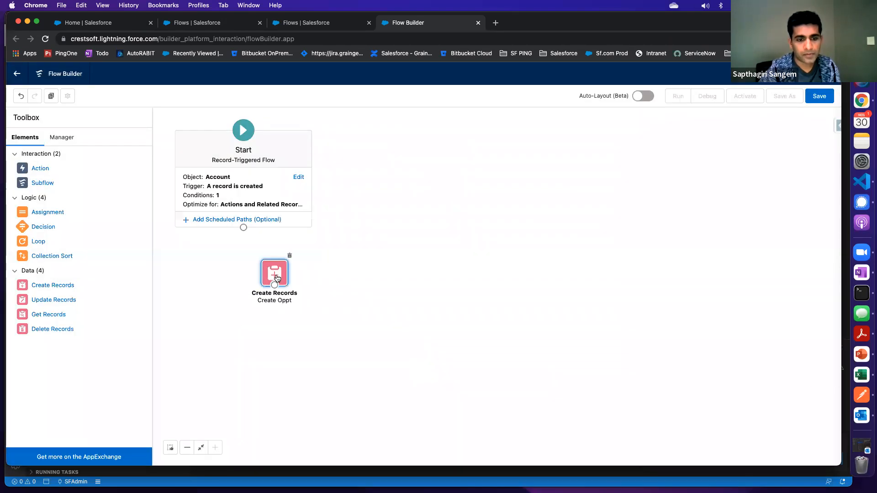
double_click(276, 278)
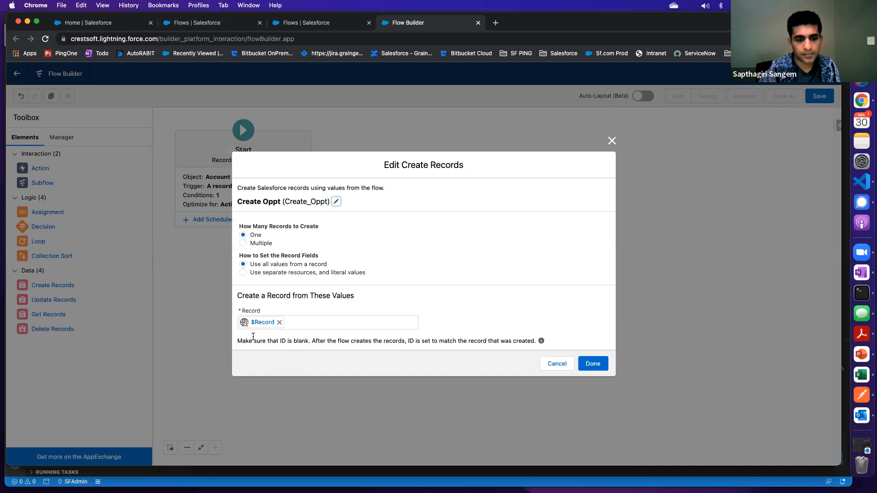
click(612, 141)
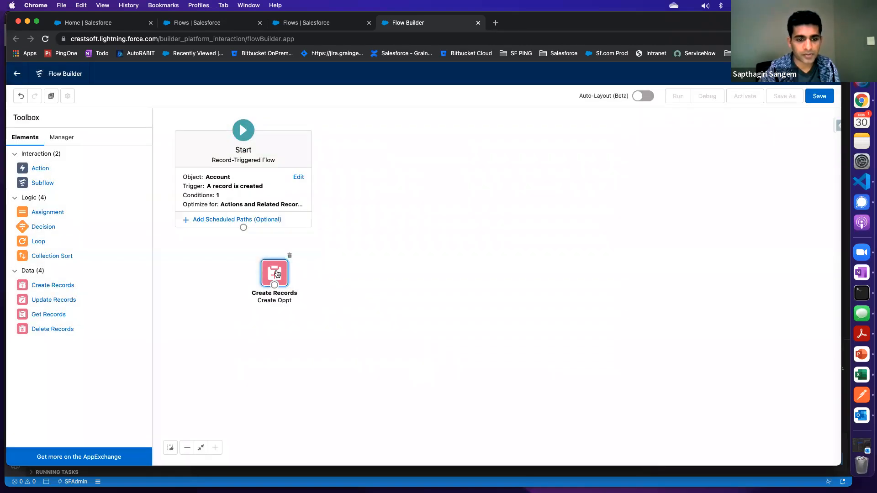
Clear the source record of Create Oppt and examine the resource types offered for a new resource
double_click(276, 273)
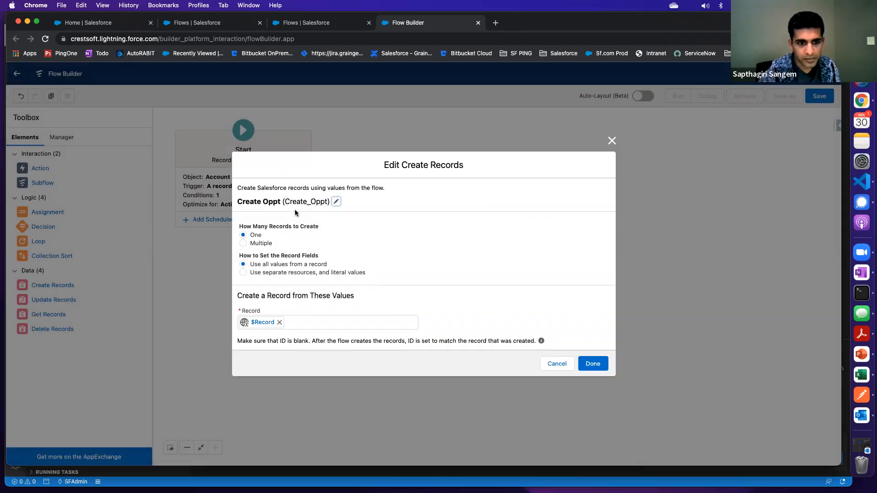
click(279, 322)
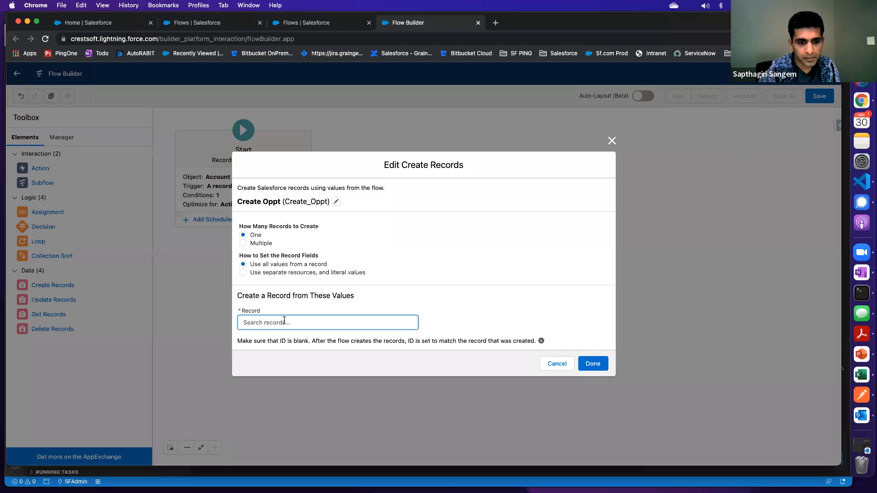
click(284, 321)
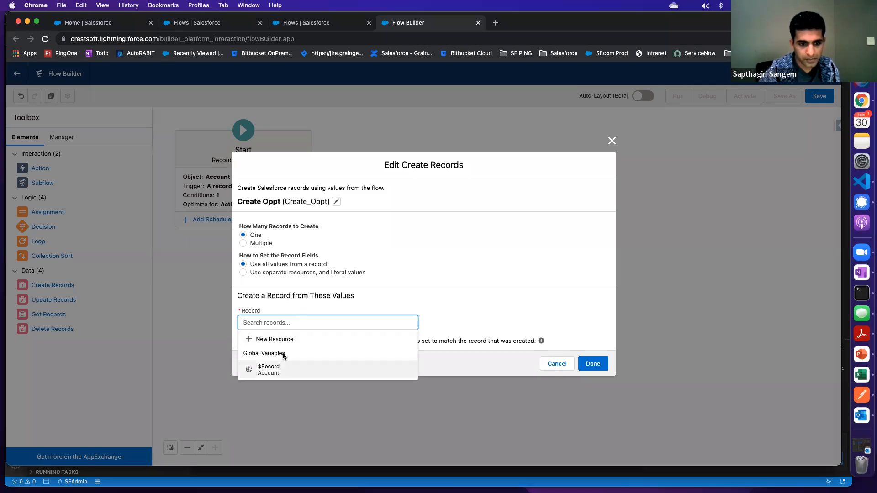
click(287, 342)
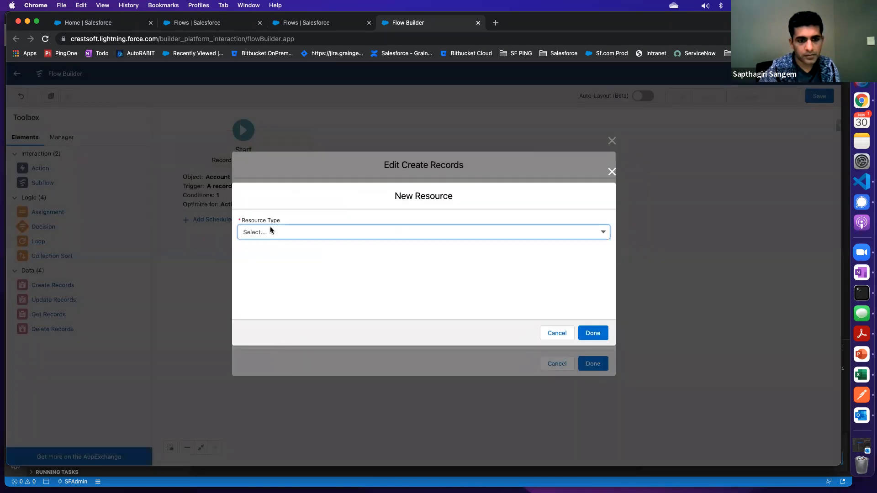
click(269, 230)
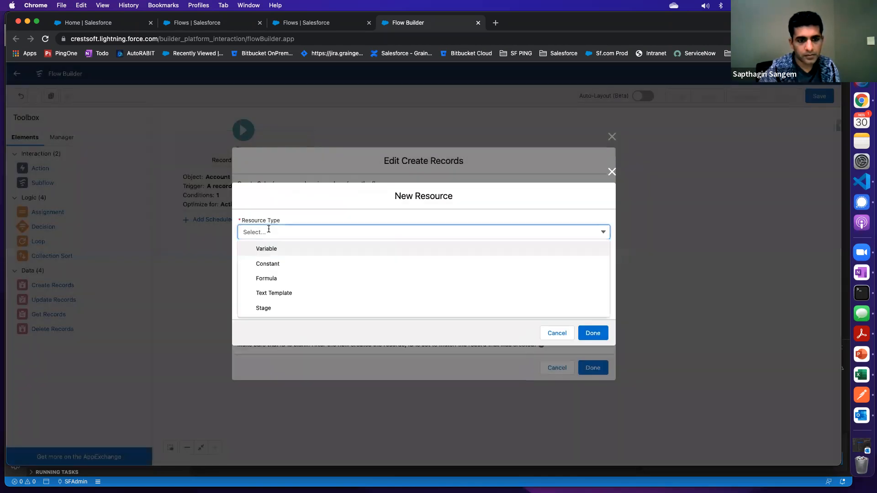
click(602, 233)
click(602, 232)
click(612, 172)
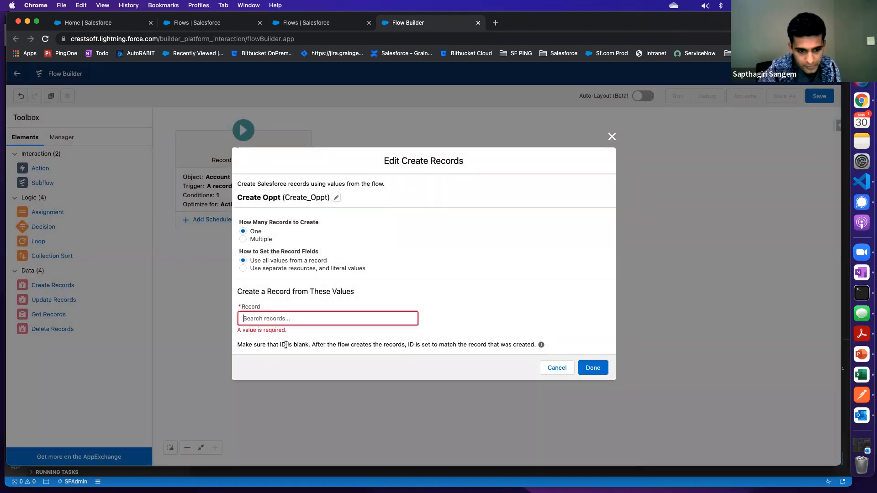
Read the note about the blank ID, choose $Record as Create Oppt's source record again and finish the element
drag(255, 344, 529, 344)
click(343, 351)
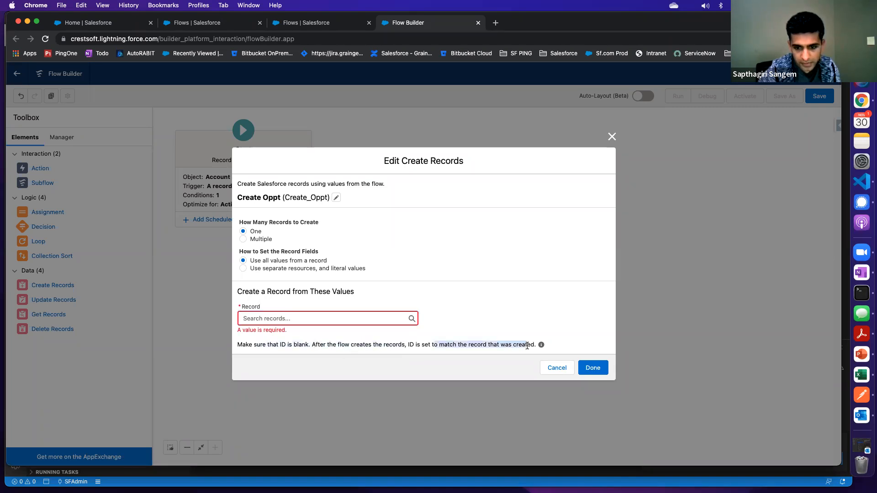
click(281, 320)
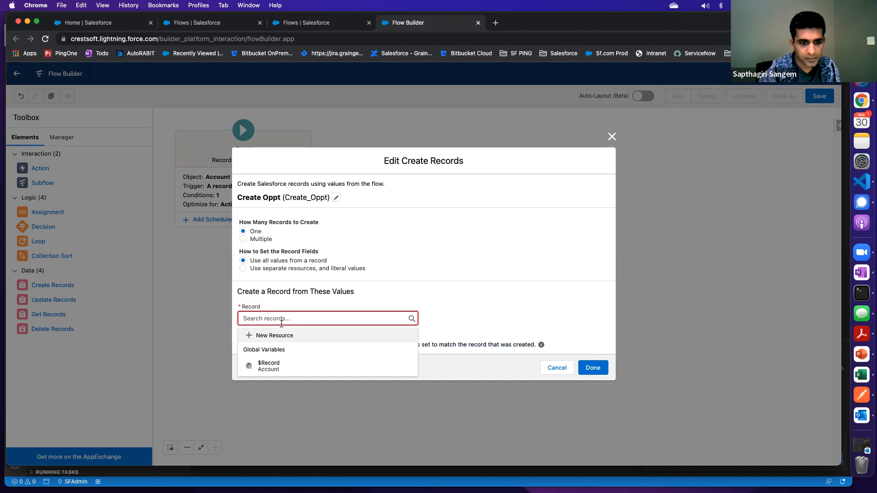
click(268, 372)
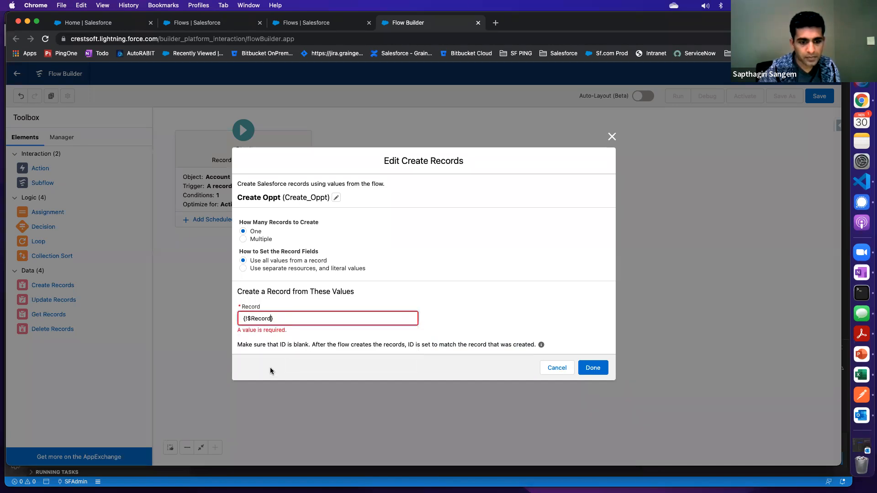
click(592, 367)
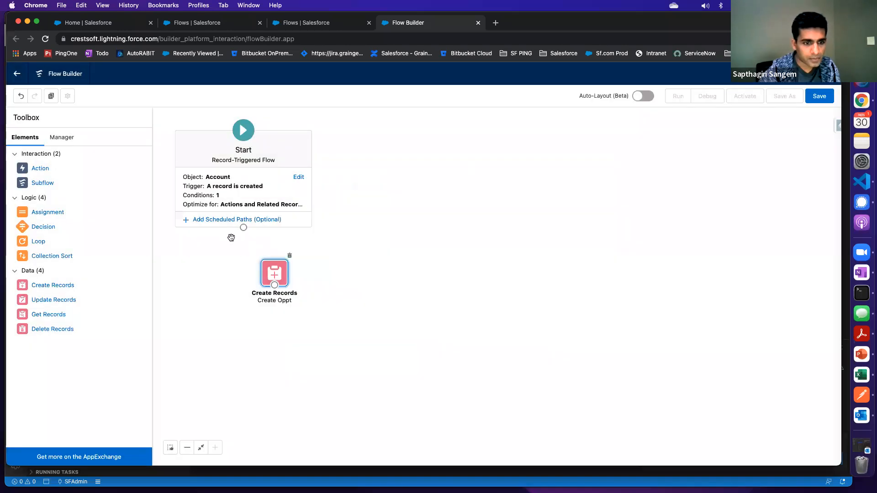
Check the Create Oppt element's settings once more and delete the element from the canvas
click(275, 273)
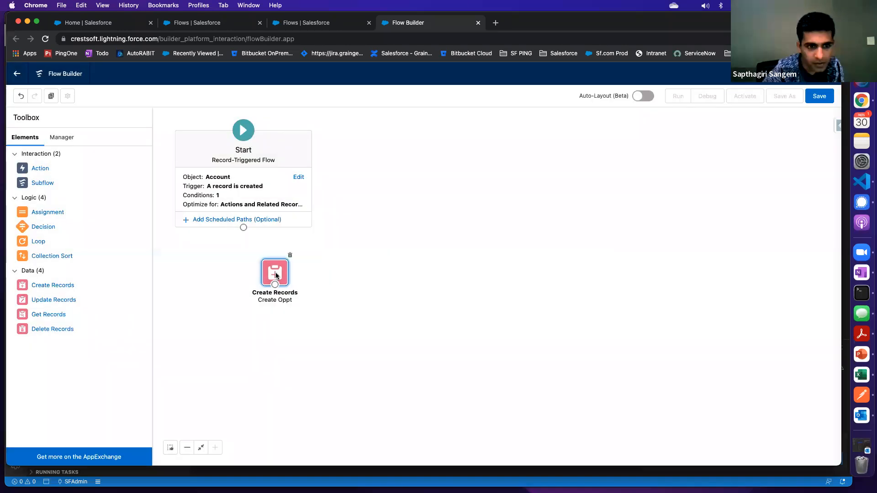
double_click(275, 272)
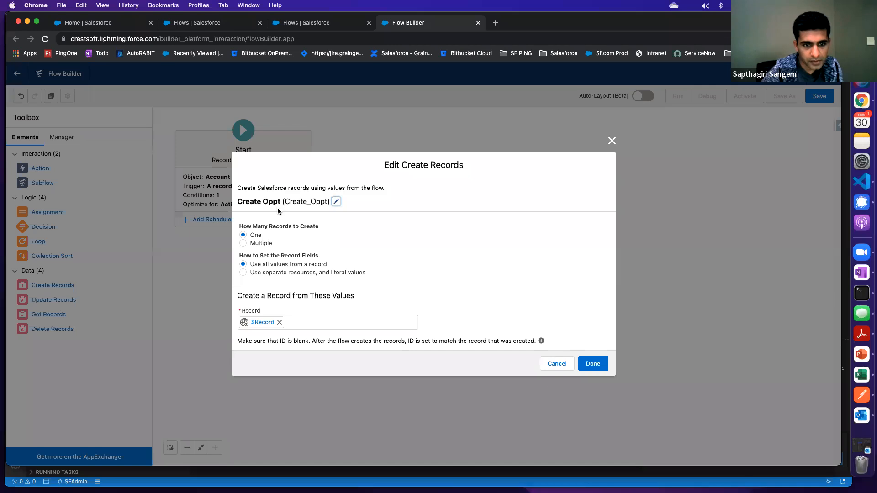
click(611, 141)
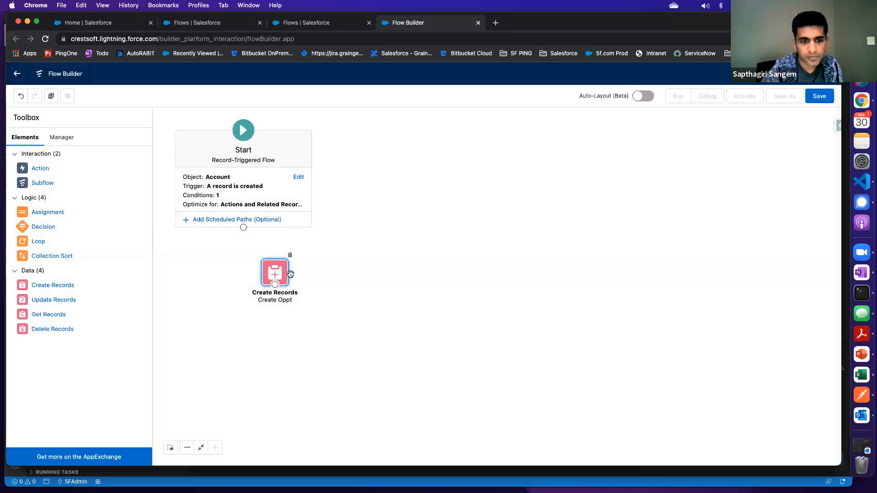
click(289, 255)
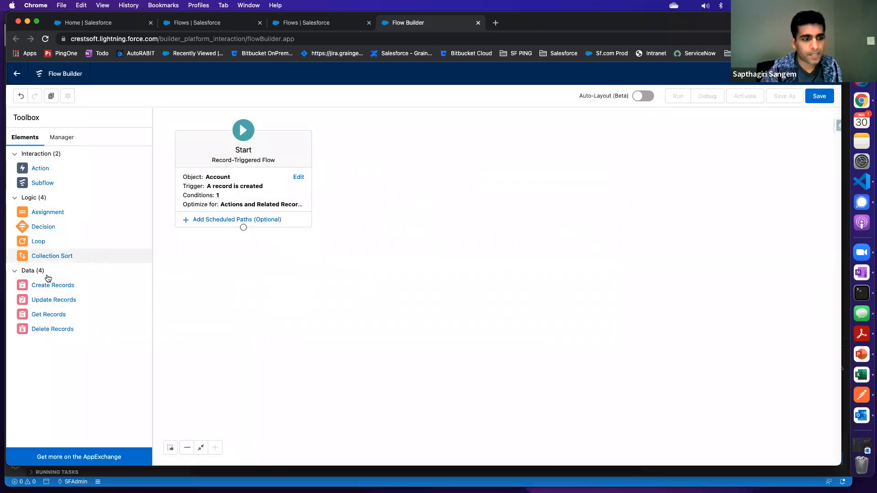
Add a new Create Records element below the Start element with the $Record global variable as its source record
drag(48, 287, 287, 264)
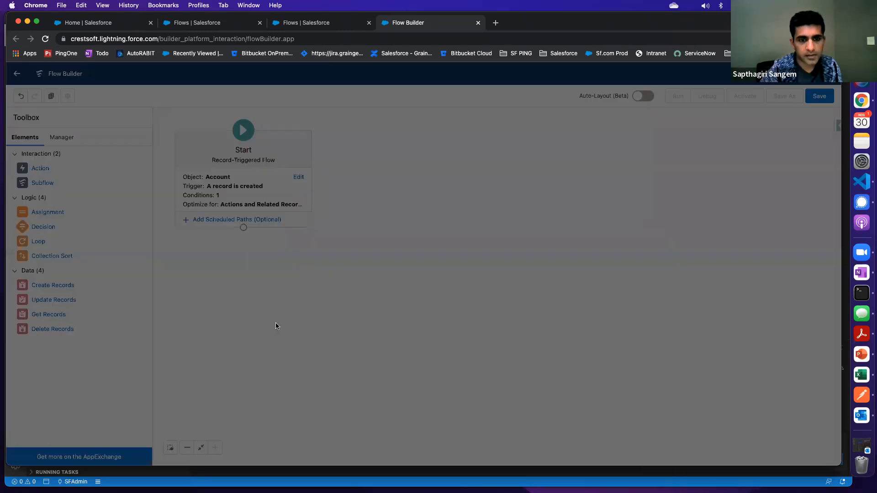
click(268, 346)
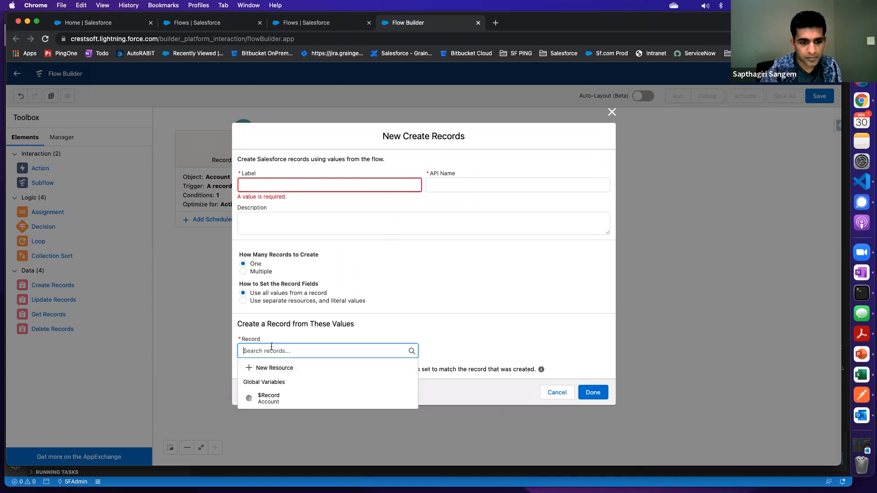
click(273, 325)
drag(268, 321, 360, 319)
click(276, 348)
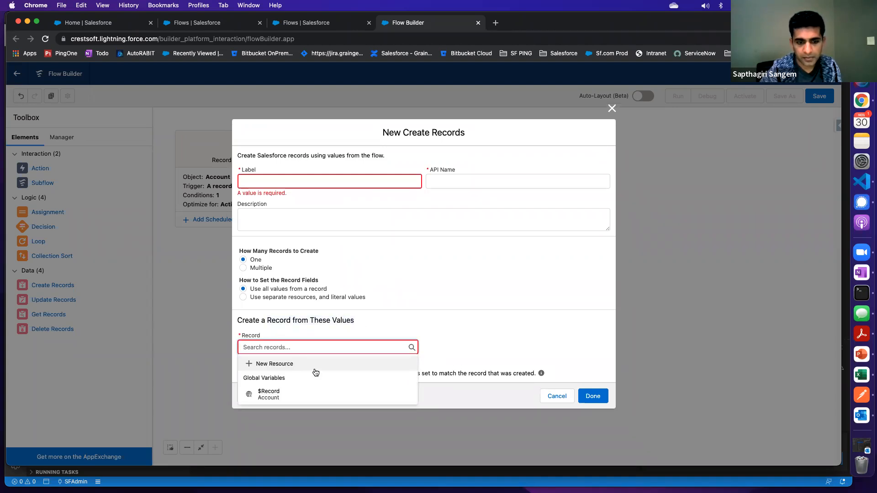
click(276, 397)
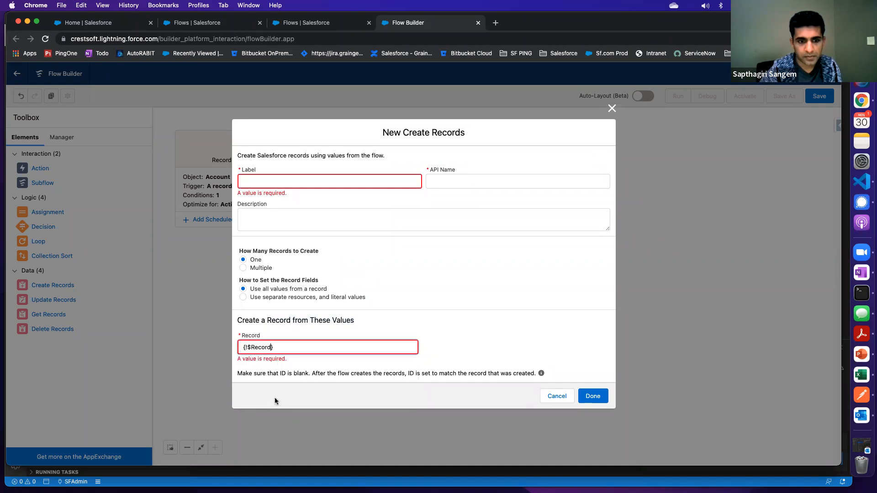
Label the new Create Records element "Create Oppt" and let its API name fill in
click(264, 179)
text(Create)
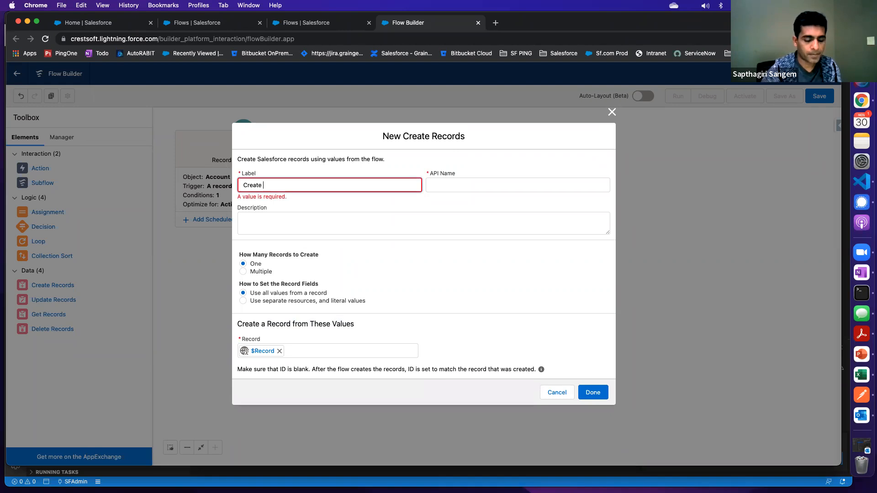
text( Oppt)
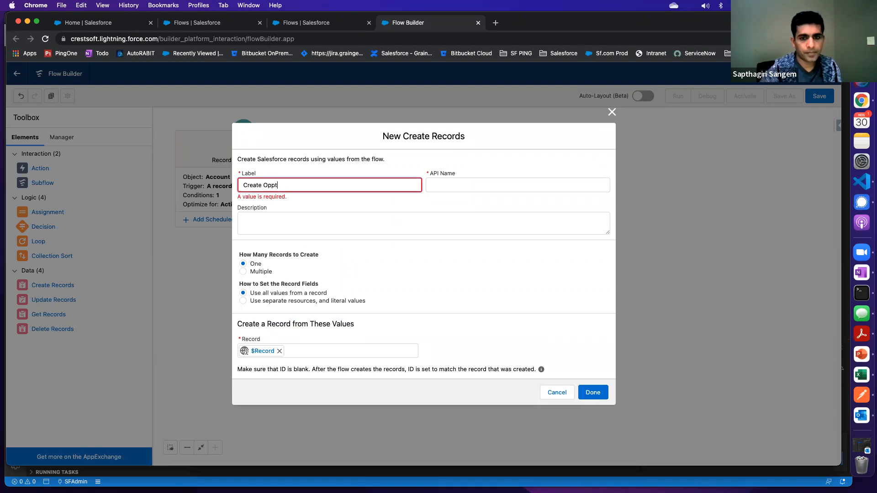
key(Tab)
click(264, 224)
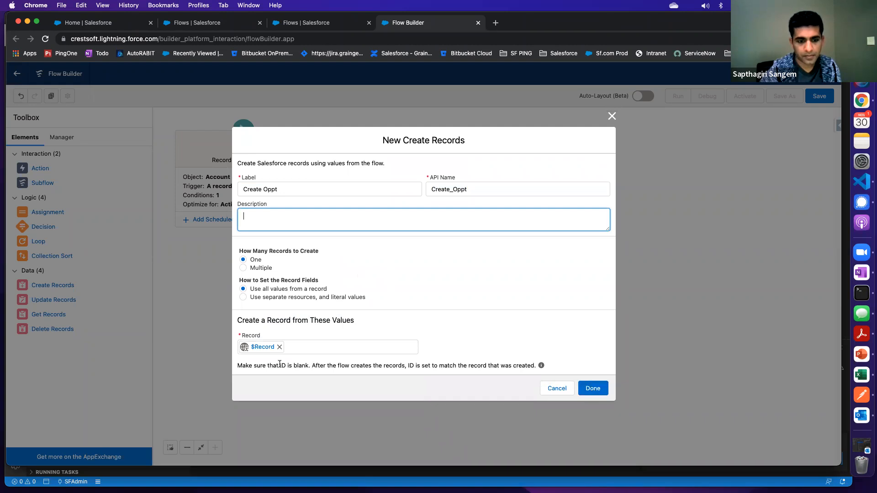
Set the record fields to use separate resources and literal values, and choose Opportunity as the object to create
click(243, 297)
click(279, 354)
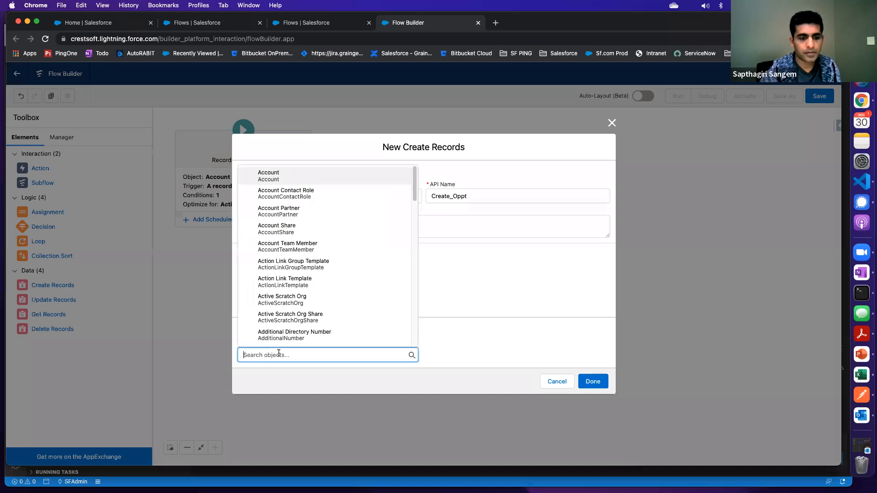
text(opp)
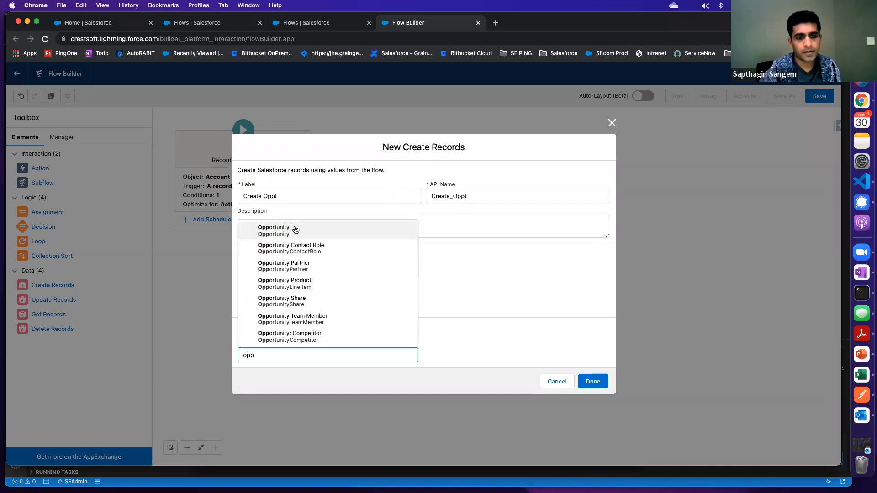
click(295, 230)
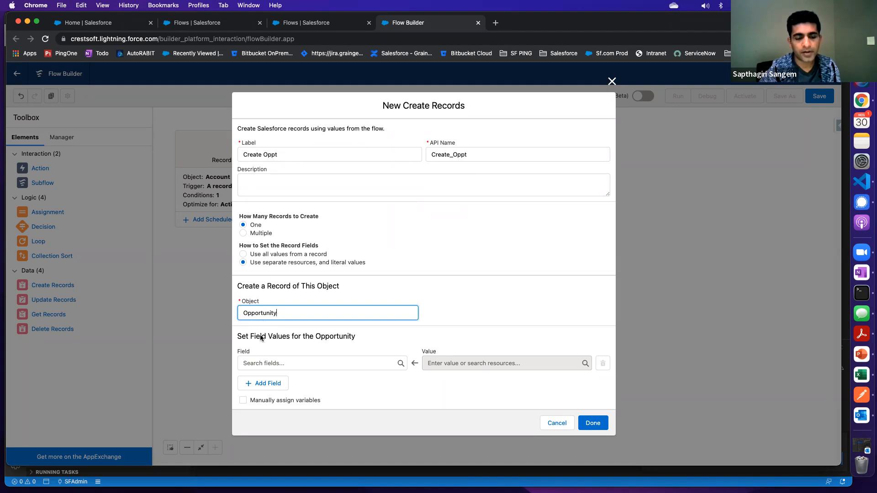
Set the opportunity's AccountId field to the $Flow.CurrentRecord global variable
click(259, 363)
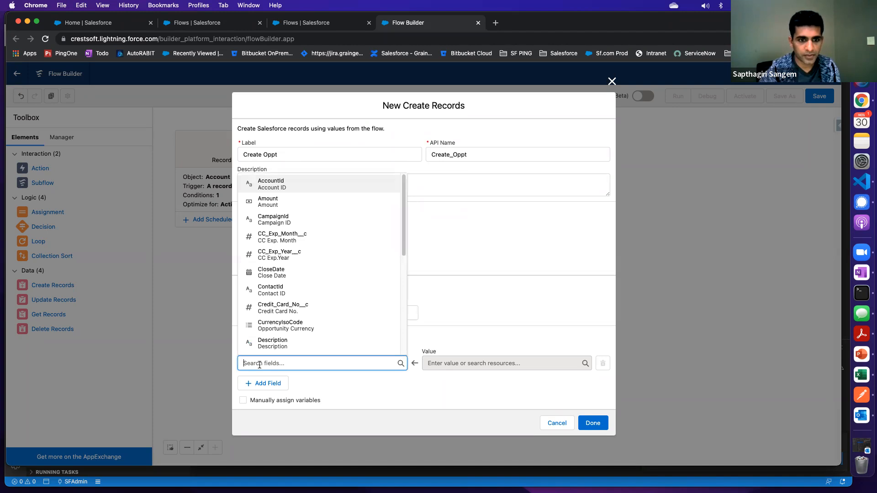
click(280, 183)
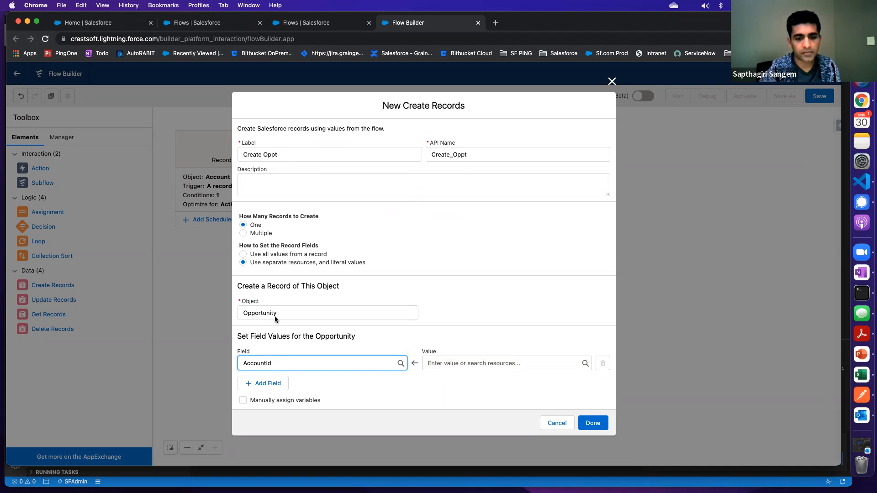
click(461, 364)
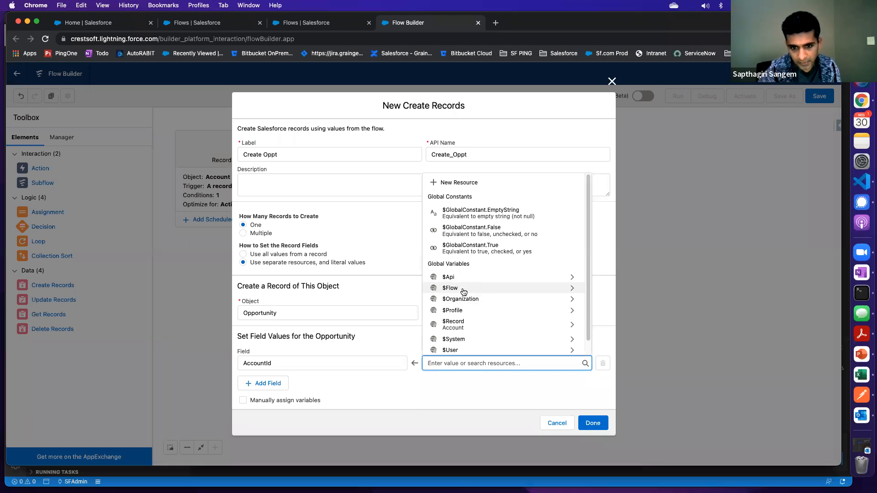
click(451, 288)
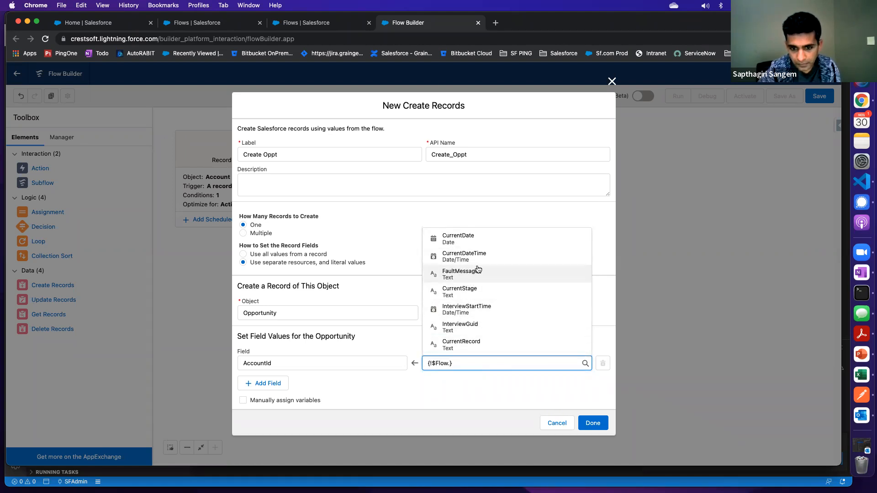
text(a)
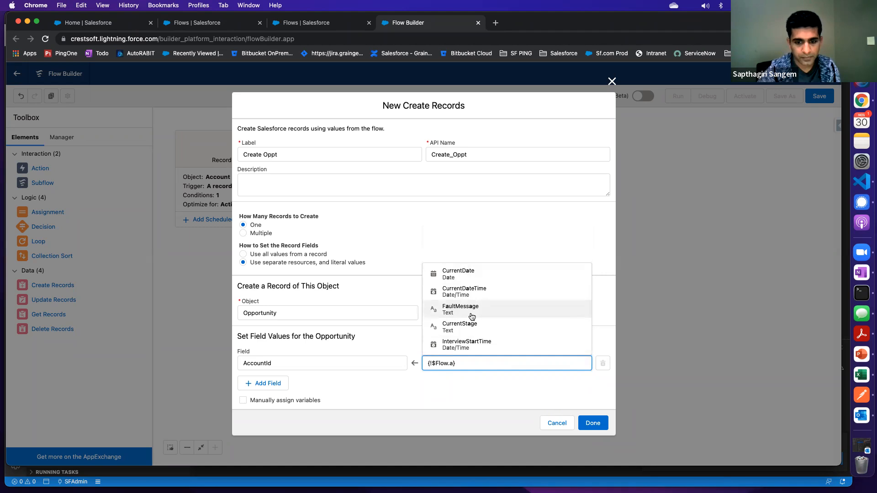
key(BackSpace)
text(cur)
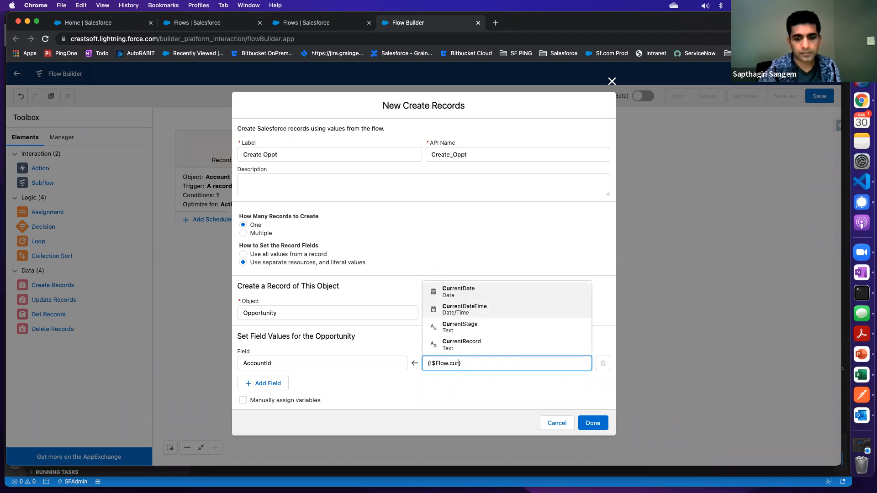
click(468, 345)
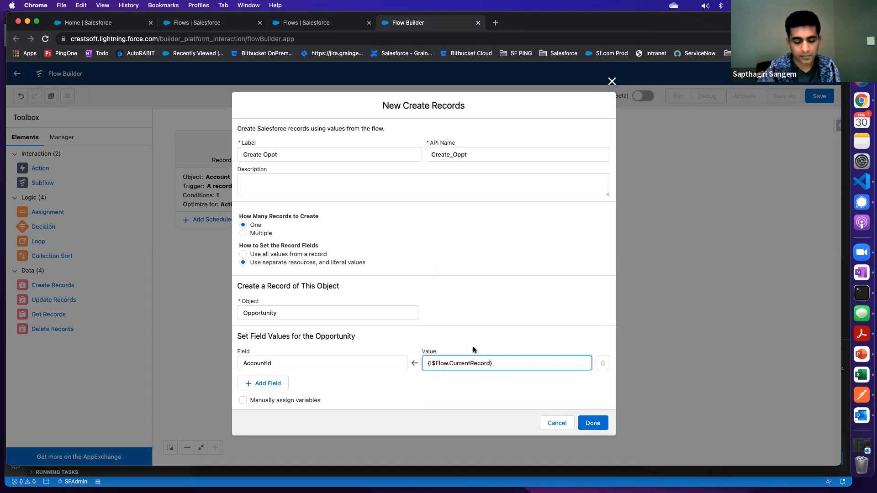
Try to extend the CurrentRecord reference with an account field, then reselect $Flow.CurrentRecord as the AccountId value
text(.)
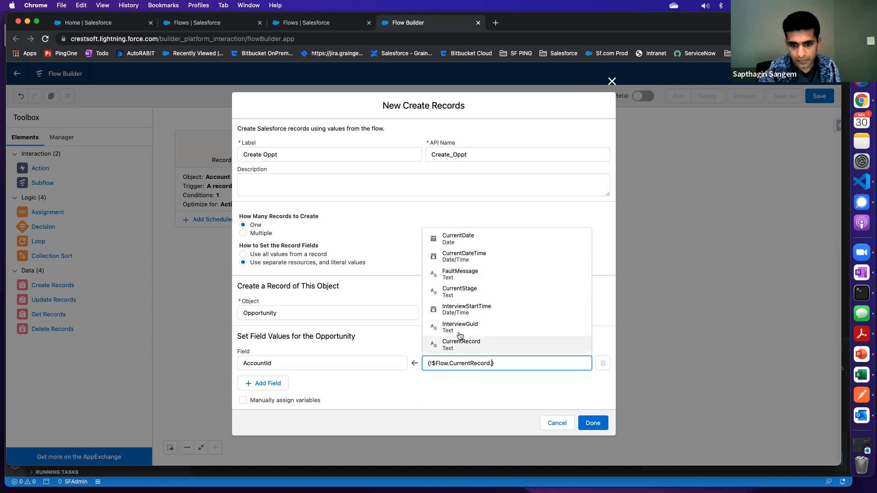
text(a)
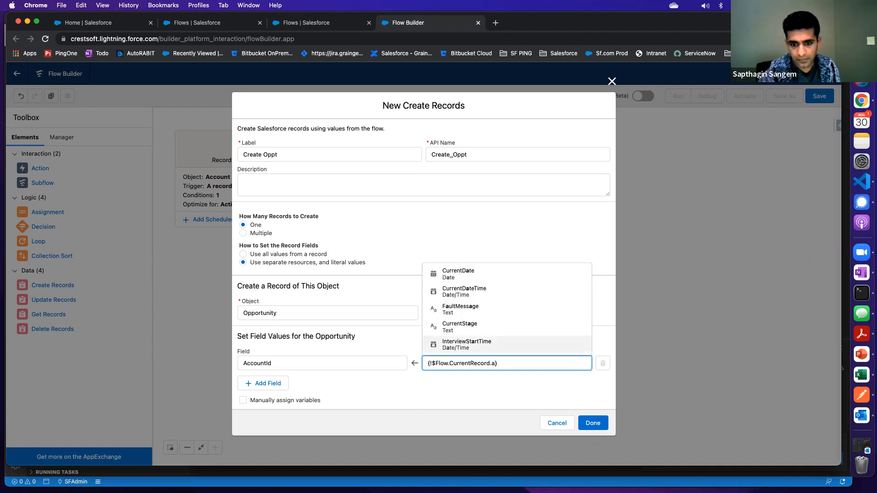
text(c)
key(BackSpace)
key(BackSpace)
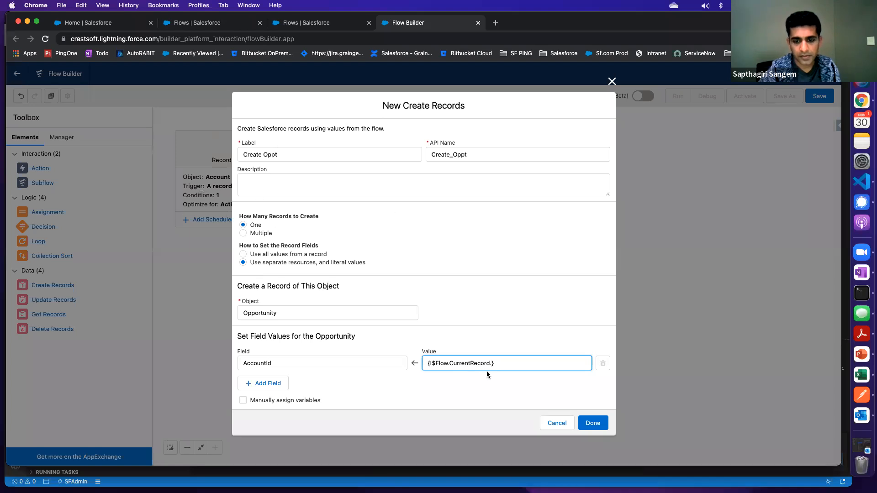
key(BackSpace)
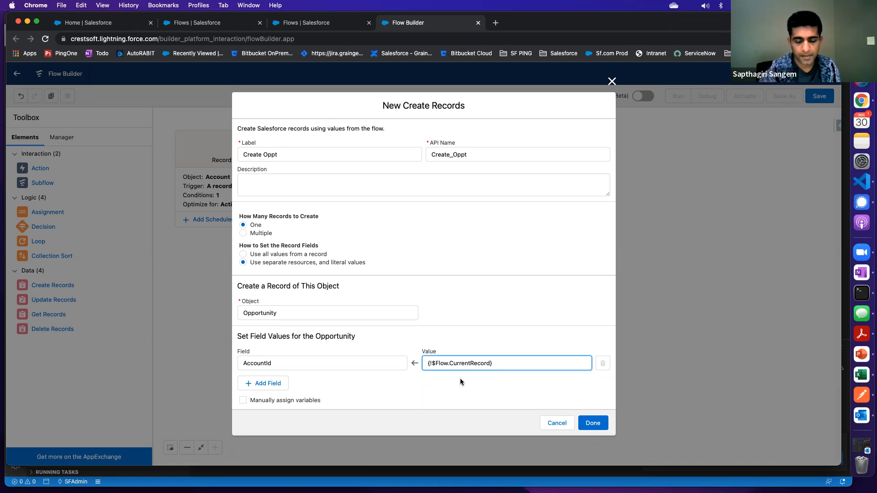
key(BackSpace)
key(BackSpace)
key(BackSpace)
key(BackSpace)
key(BackSpace)
key(BackSpace)
key(BackSpace)
key(BackSpace)
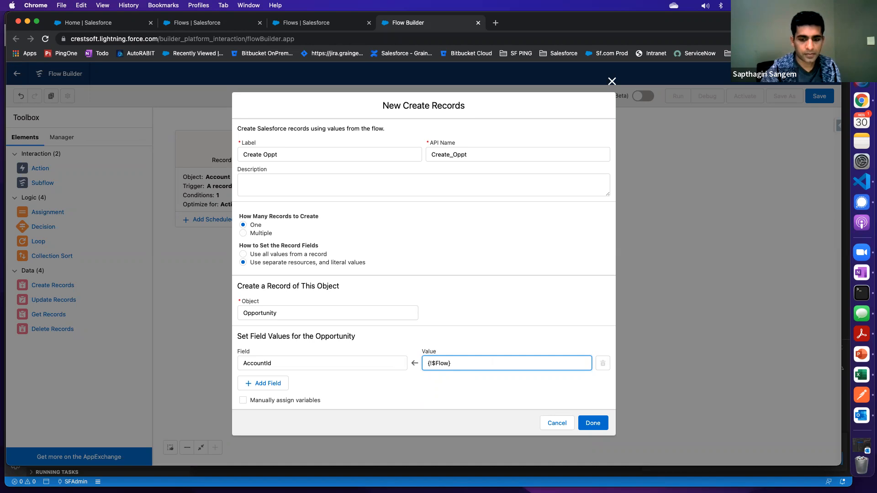
text(.)
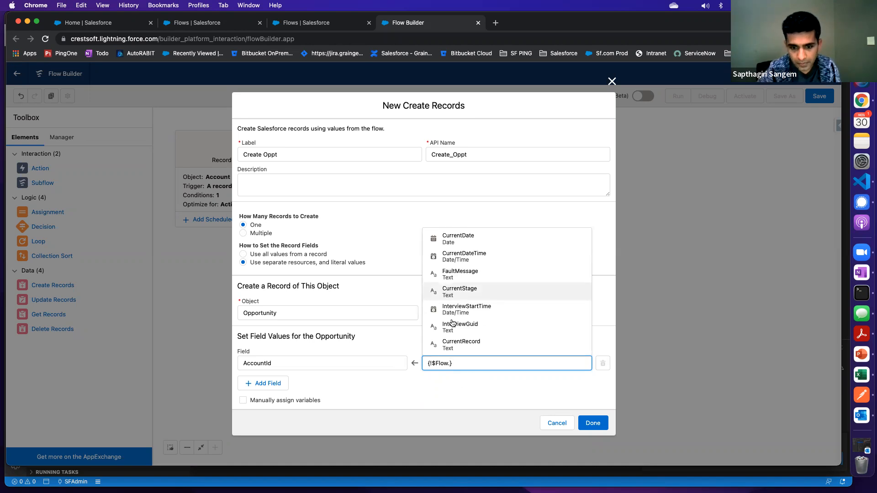
click(455, 345)
Add a second field assignment for the opportunity and choose the Name field
click(273, 384)
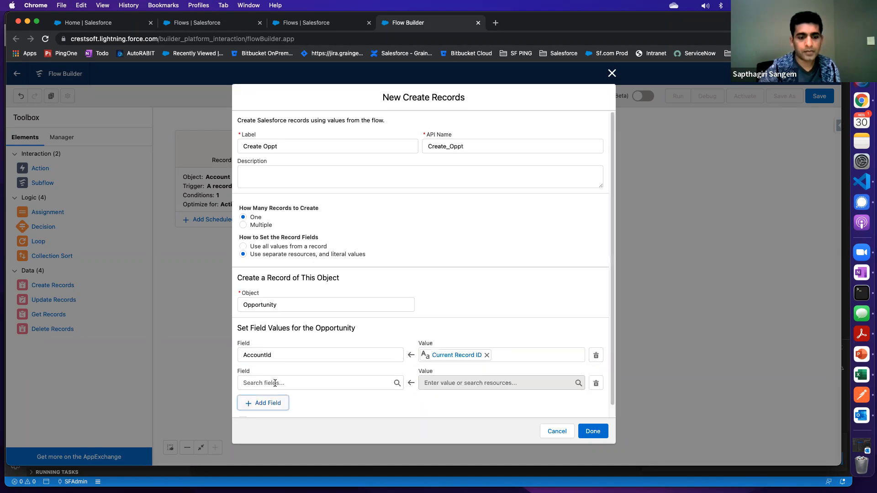
click(265, 383)
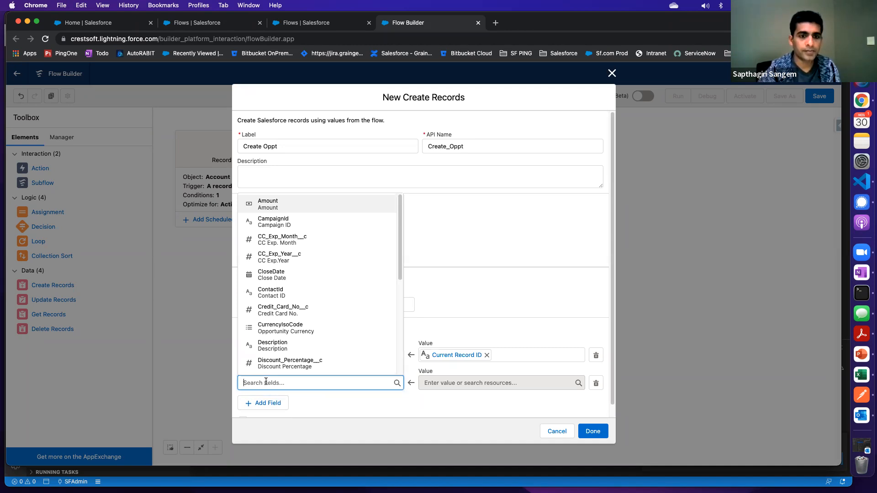
text(Name)
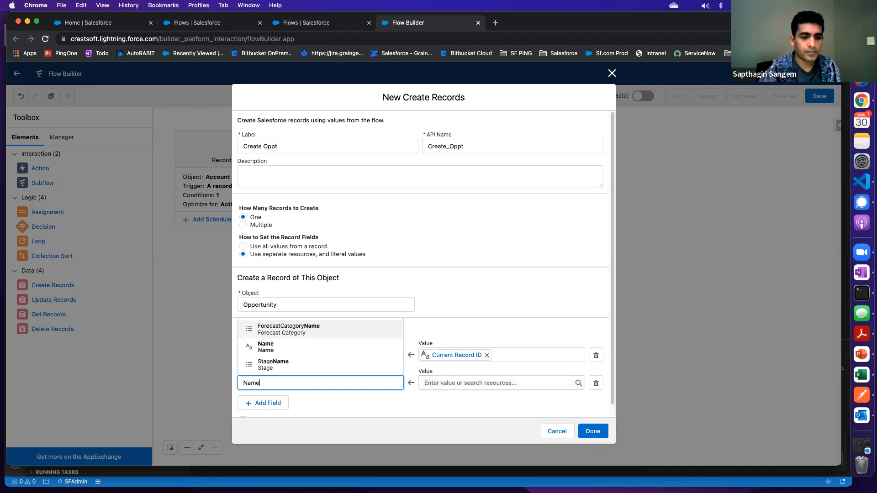
click(283, 348)
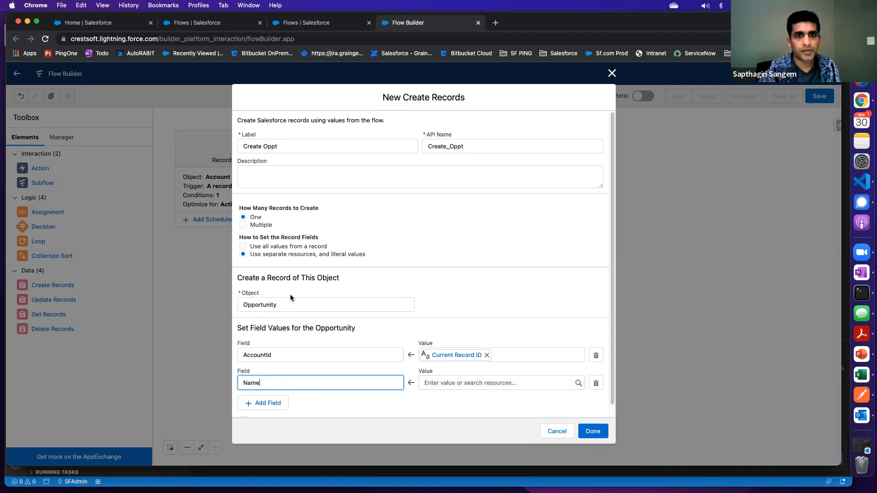
Open a new opportunity form from the Flows setup browser tab and examine its required fields, including the Close Date and Stage choices
click(303, 25)
click(21, 109)
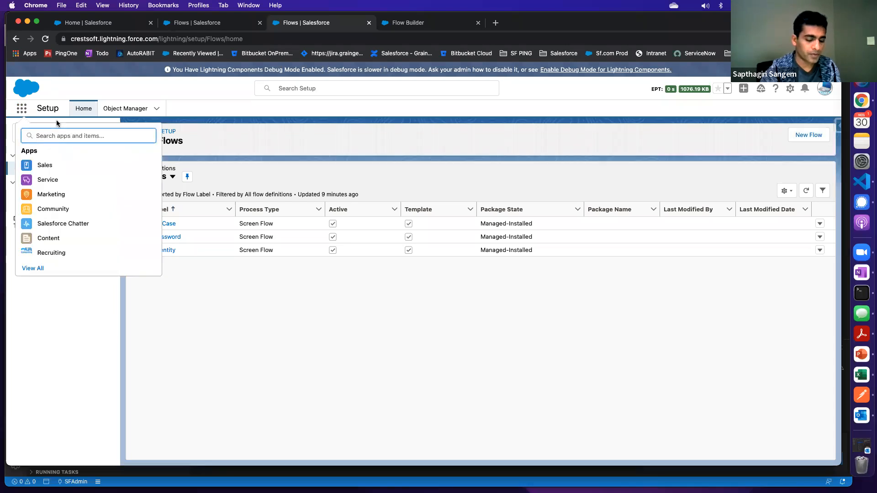
text(opp)
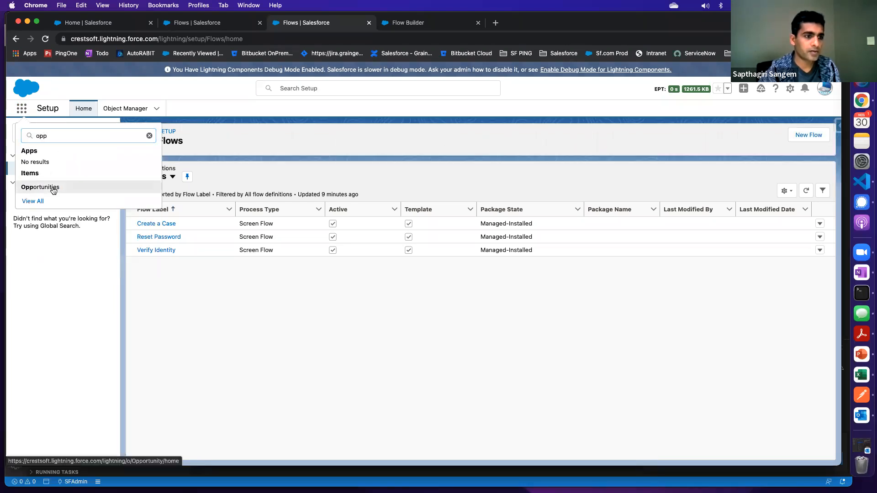
click(46, 187)
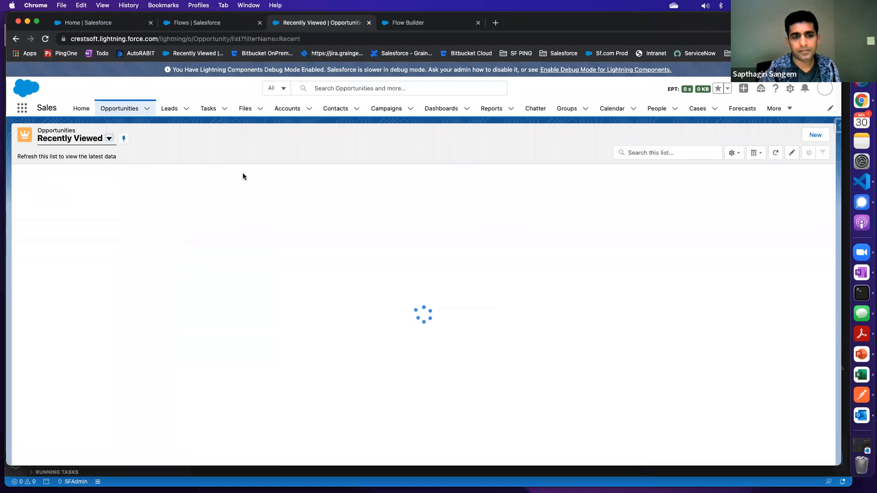
click(814, 136)
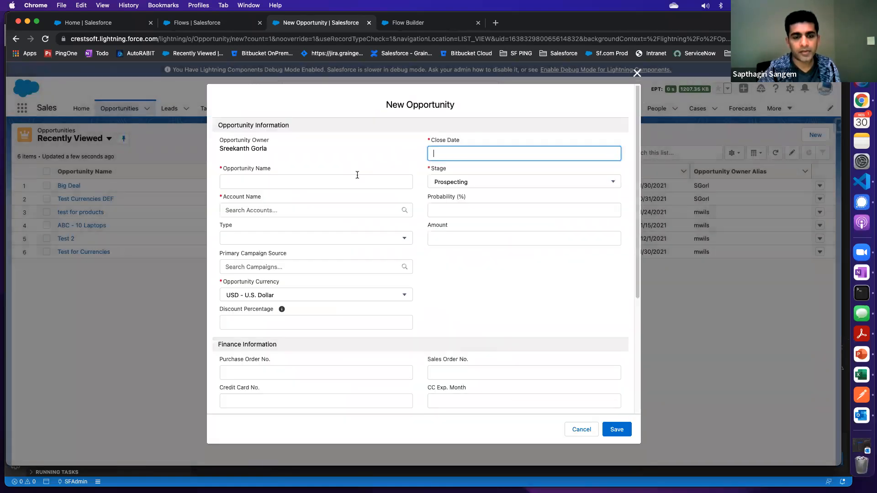
click(286, 183)
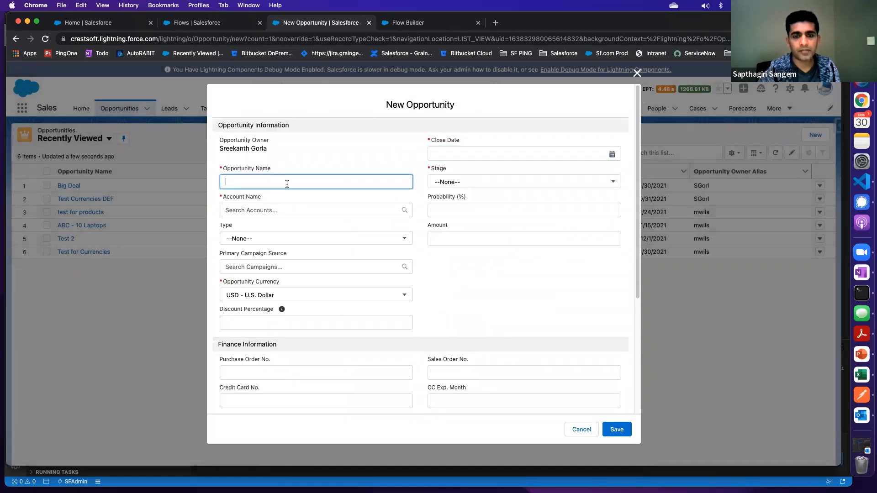
click(277, 209)
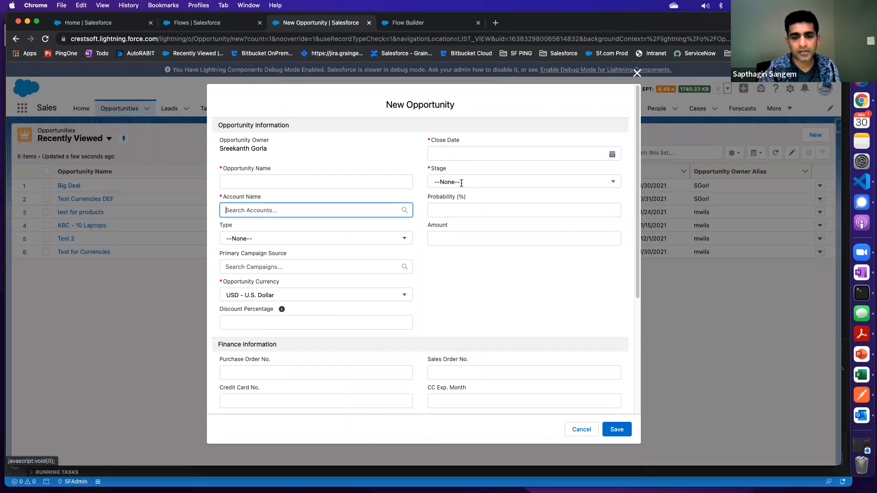
click(464, 154)
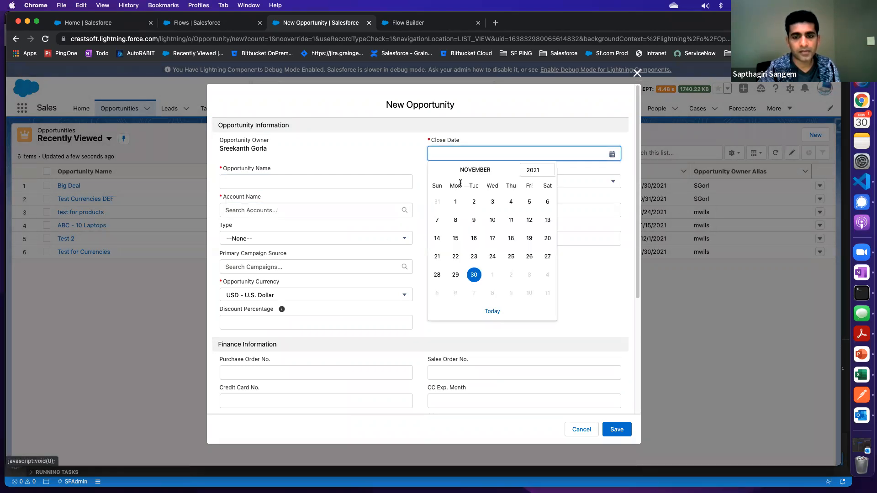
click(569, 135)
click(447, 183)
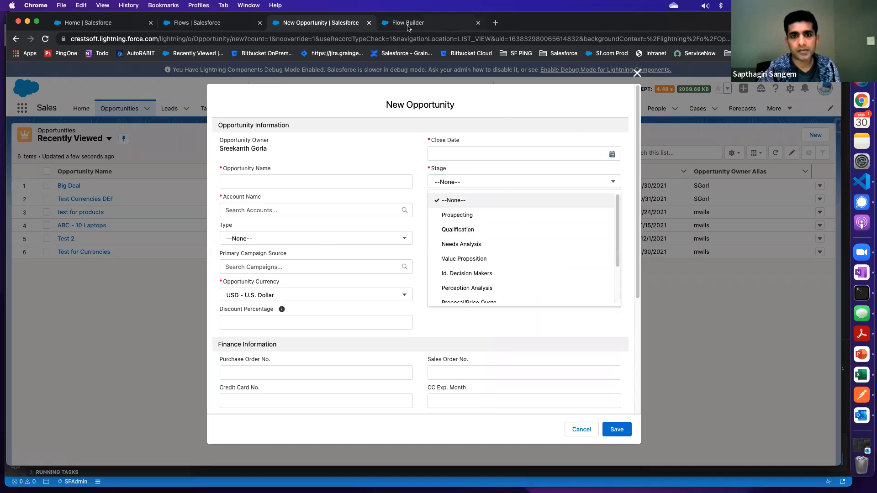
Return to Flow Builder and set the opportunity's Name value to 'Oppt from Flow' in single quotes
key(ctrl+Tab)
click(450, 383)
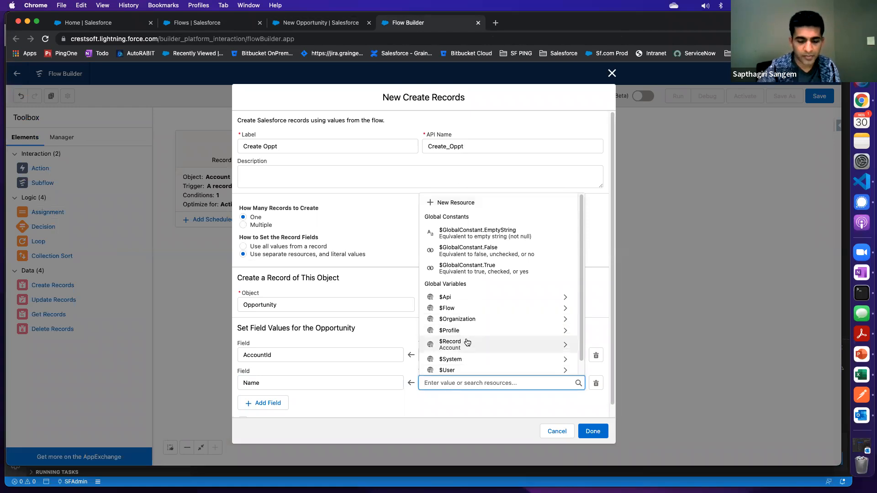
text(Cr)
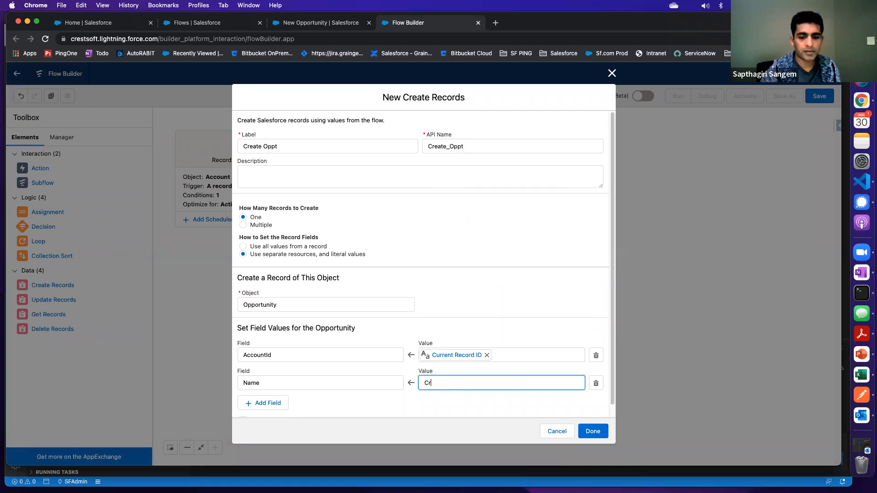
key(BackSpace)
text('Oppt from Flow)
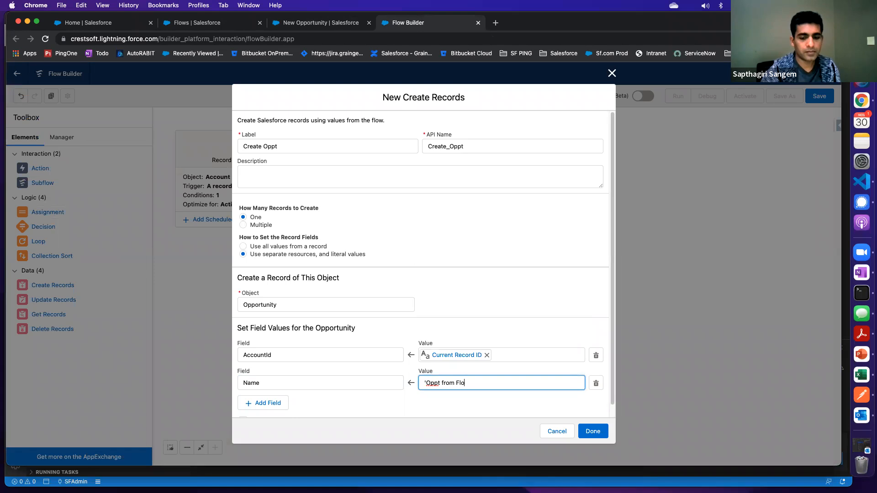
Add a third field assignment that sets the opportunity's Amount to 1000000
click(272, 402)
scroll(298, 369, down, 1)
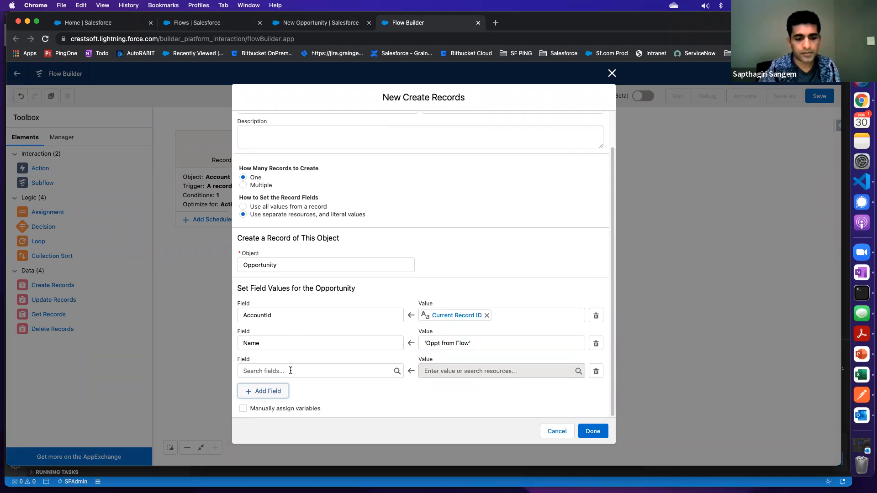
click(291, 370)
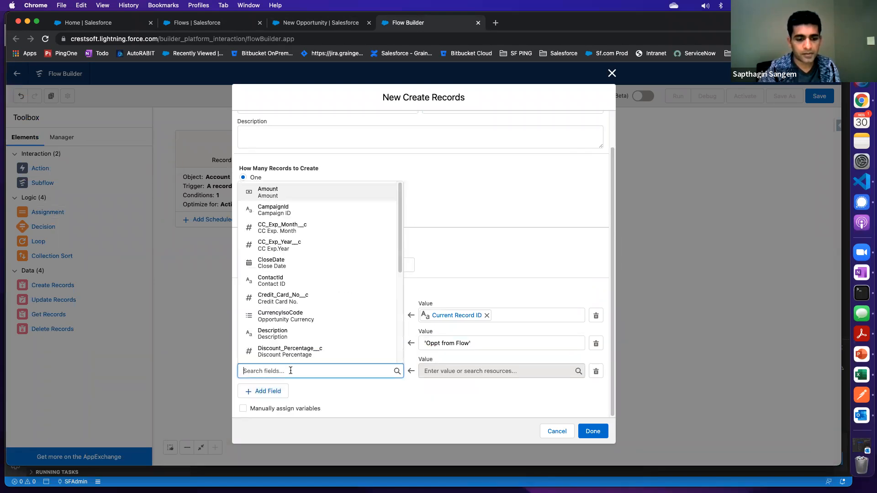
click(279, 191)
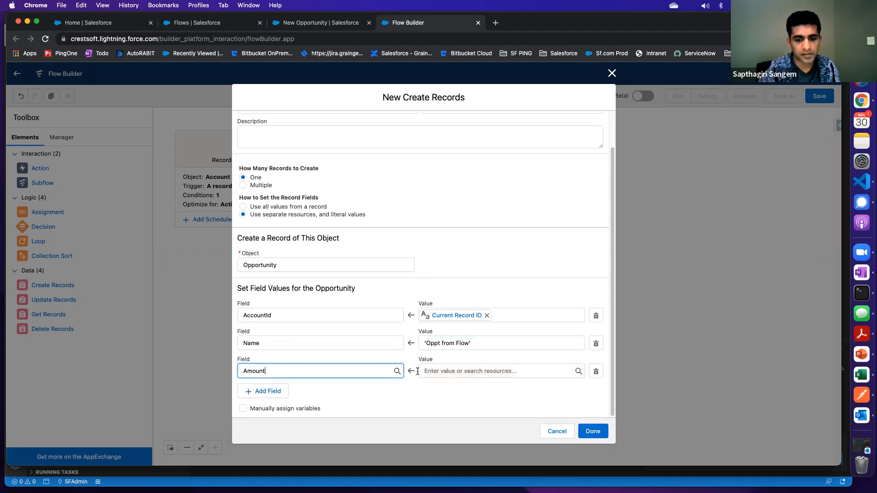
click(448, 372)
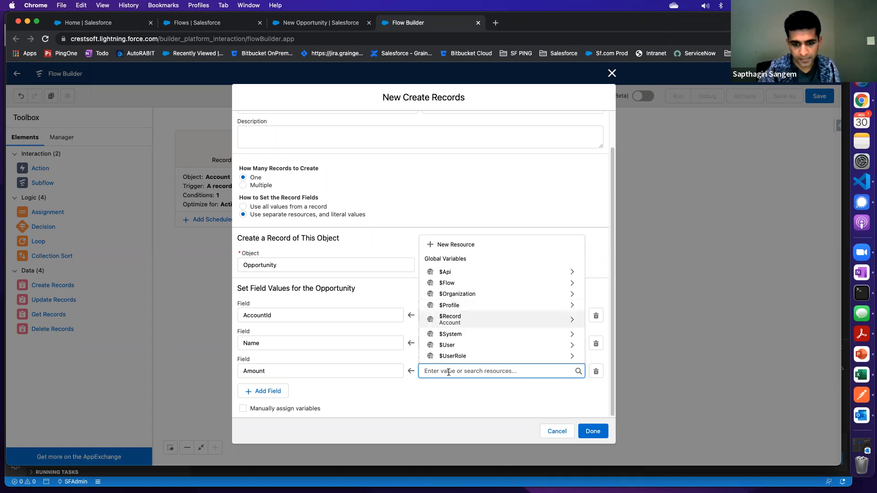
text(1000)
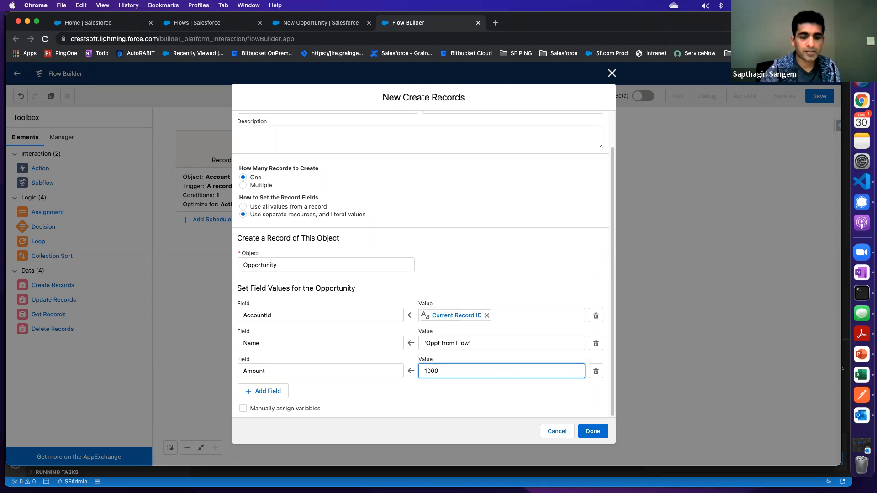
text(000)
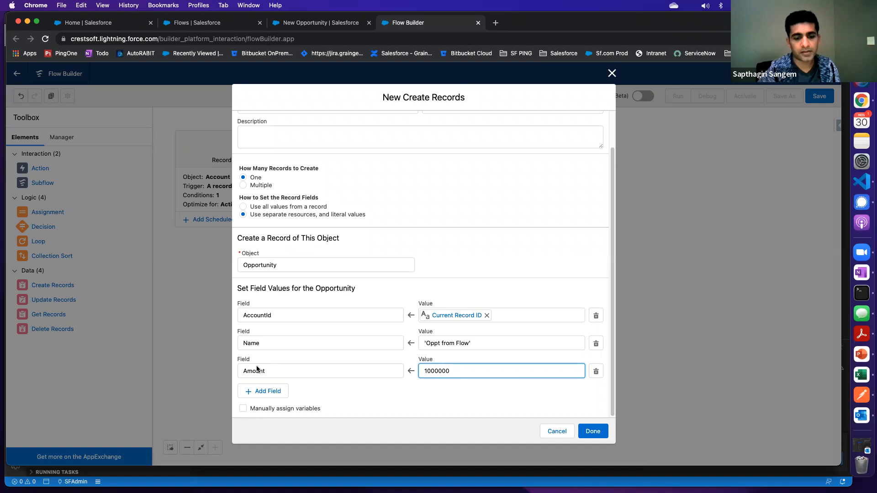
Add a blank fourth field assignment and review the resource types offered when creating a new resource for the Amount value
click(271, 391)
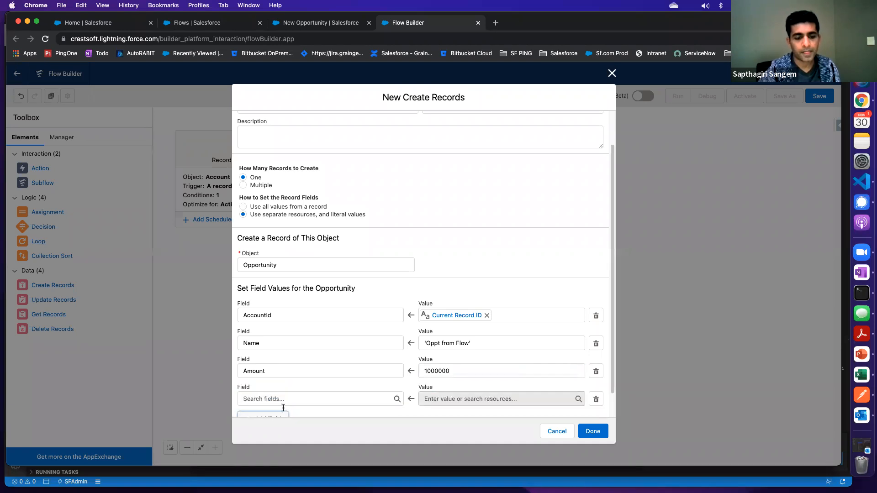
click(283, 405)
click(457, 371)
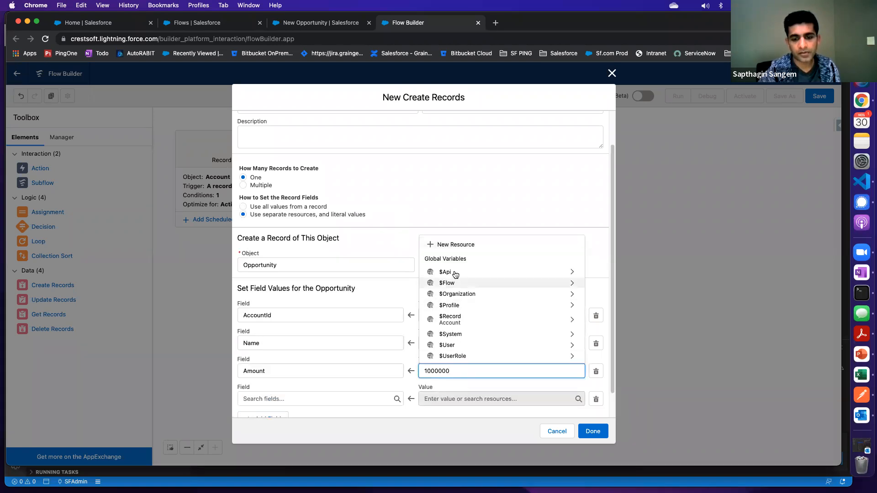
click(459, 244)
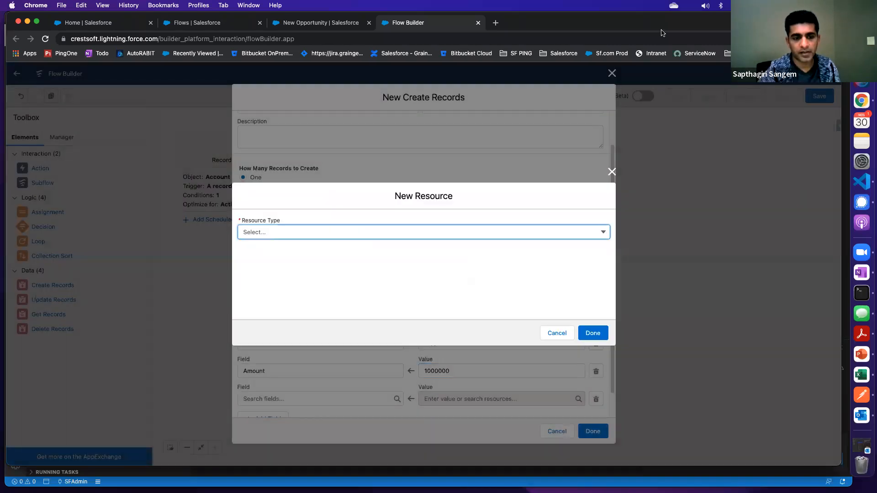
click(296, 231)
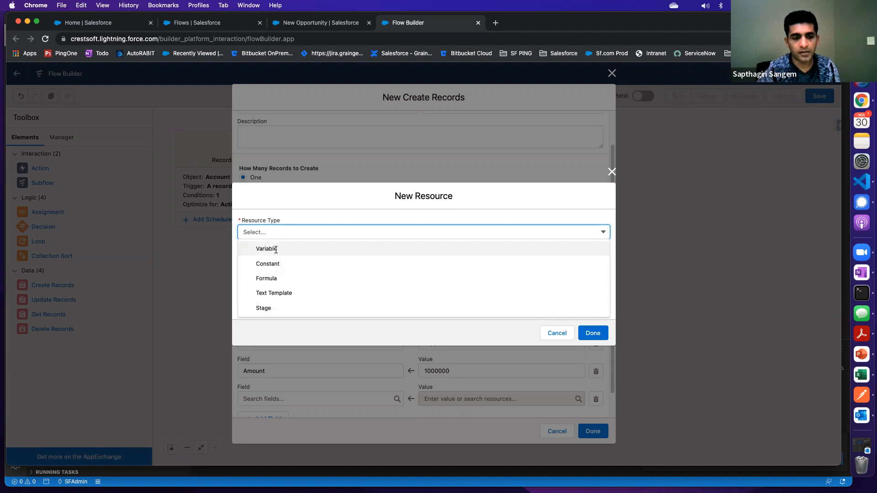
click(553, 333)
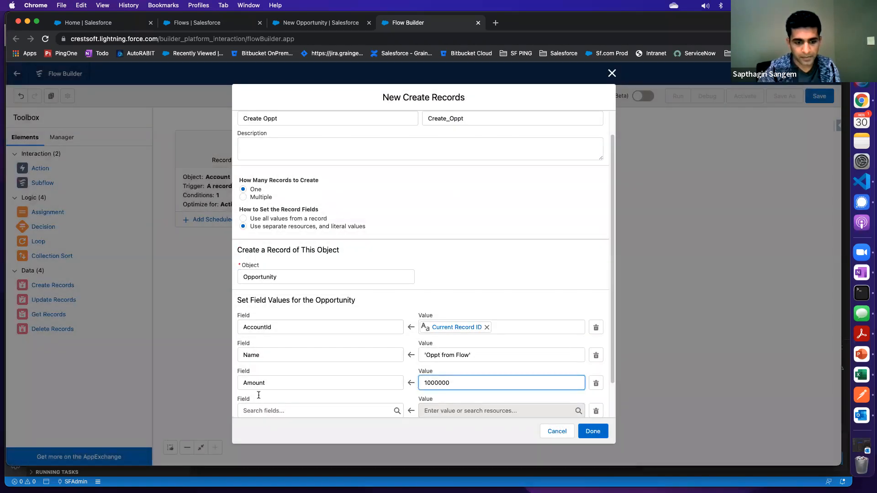
Choose StageName for the fourth field assignment and set its value to Prospecting
scroll(259, 395, down, 2)
click(273, 372)
text(Sta)
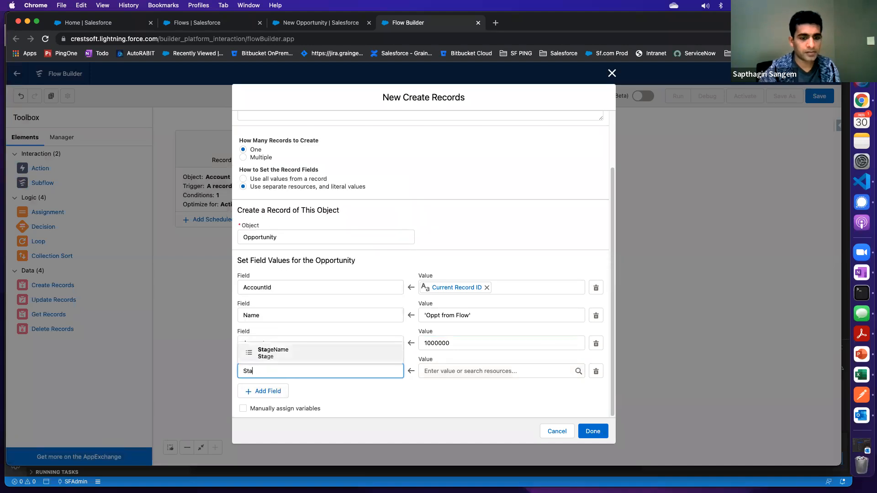
text(g)
click(277, 352)
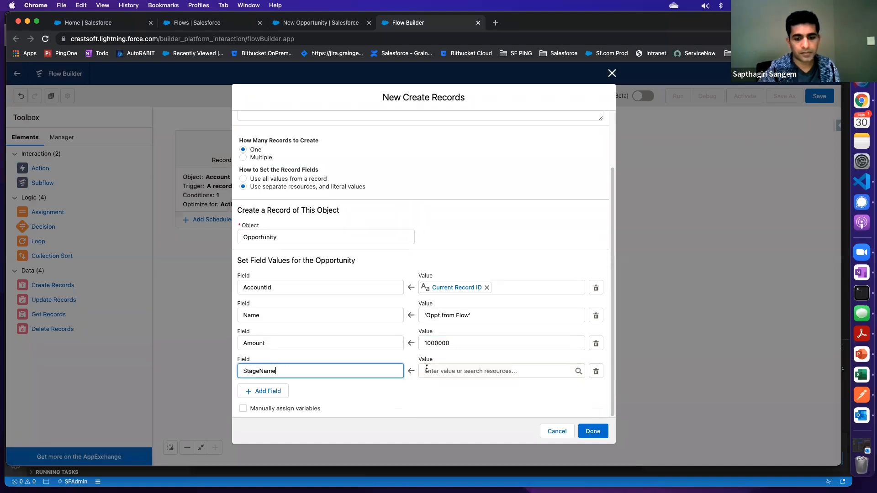
click(460, 370)
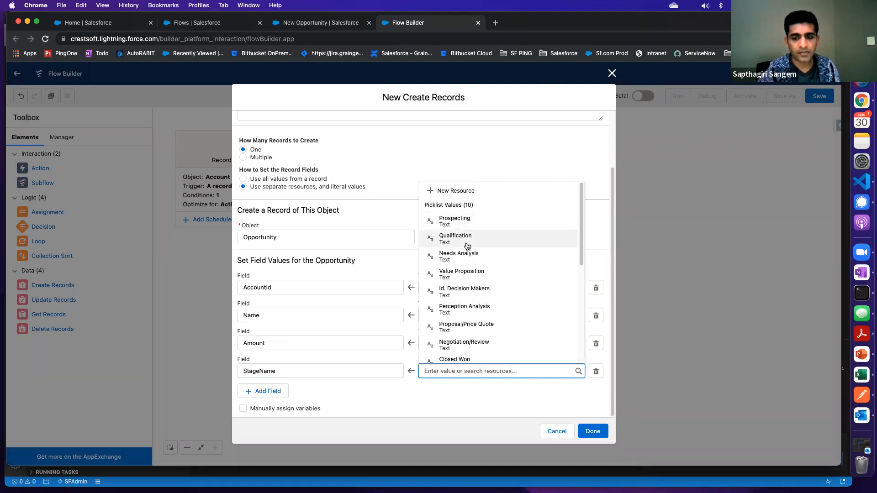
scroll(458, 242, down, 10)
scroll(461, 270, up, 10)
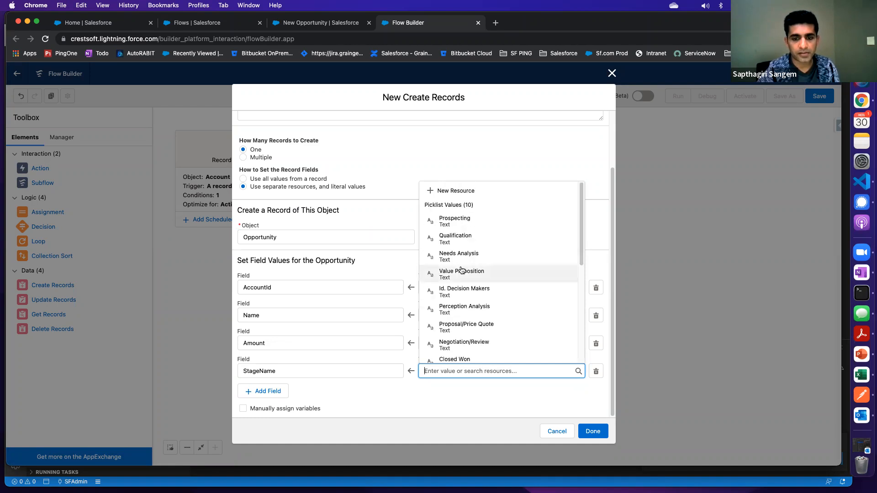
click(457, 223)
Add a fifth field assignment for the opportunity and choose the CloseDate field
click(276, 391)
scroll(270, 385, down, 2)
click(271, 371)
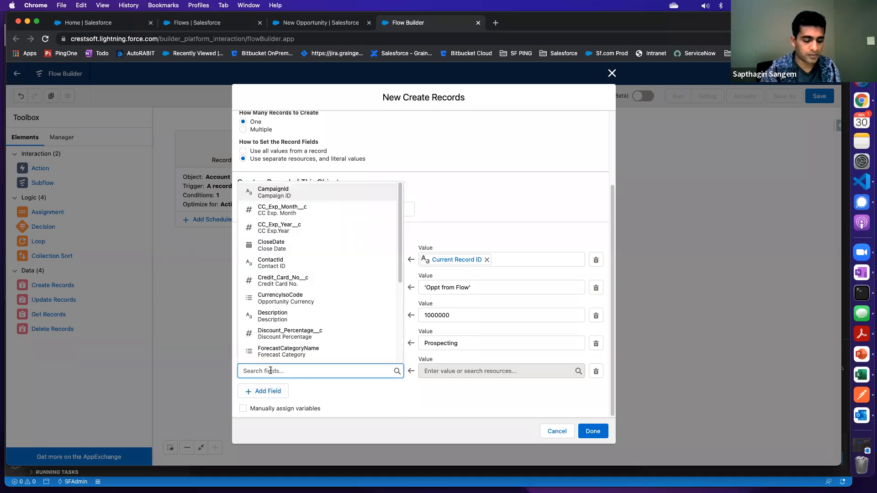
text(dat)
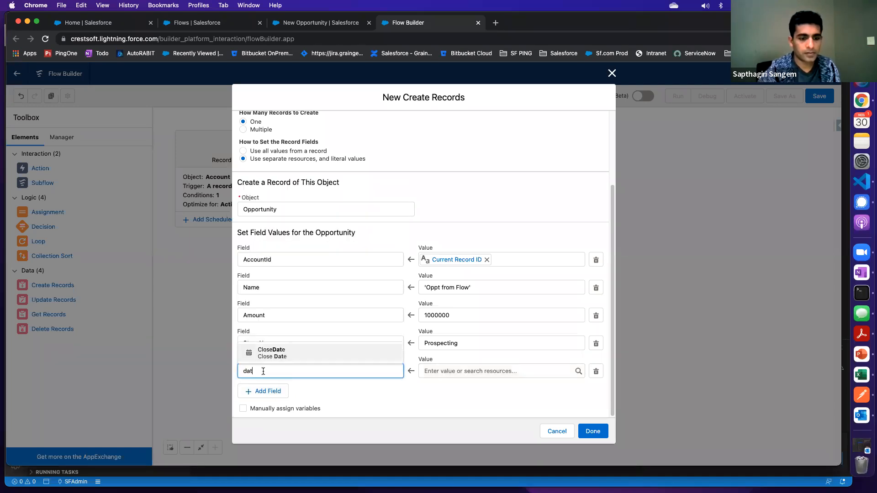
click(274, 352)
click(439, 370)
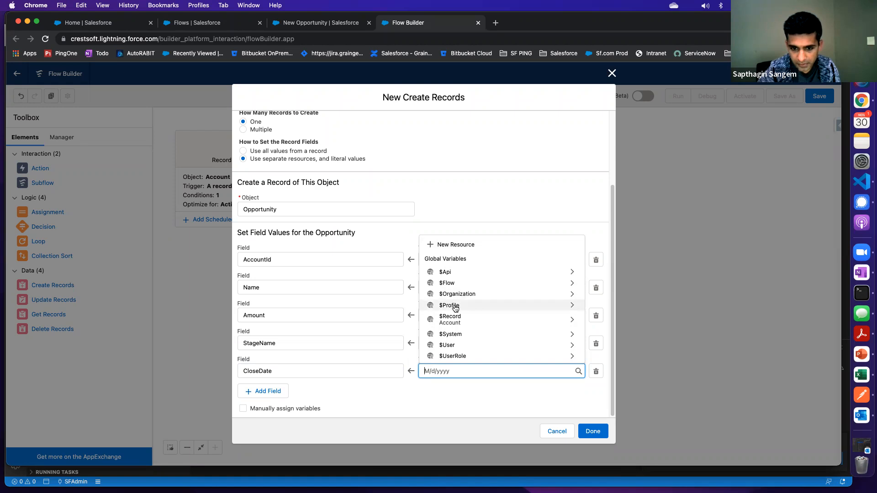
click(454, 334)
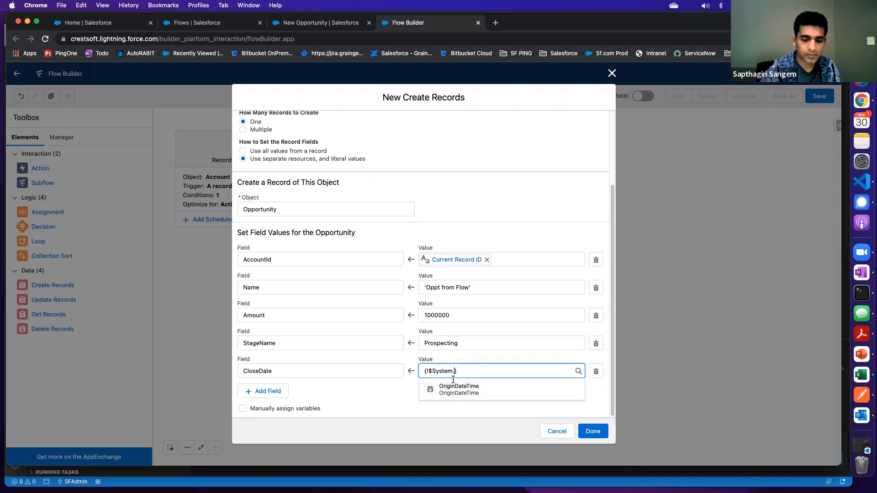
key(BackSpace)
key(BackSpace)
key(BackSpace)
key(BackSpace)
key(BackSpace)
key(BackSpace)
key(BackSpace)
key(BackSpace)
key(BackSpace)
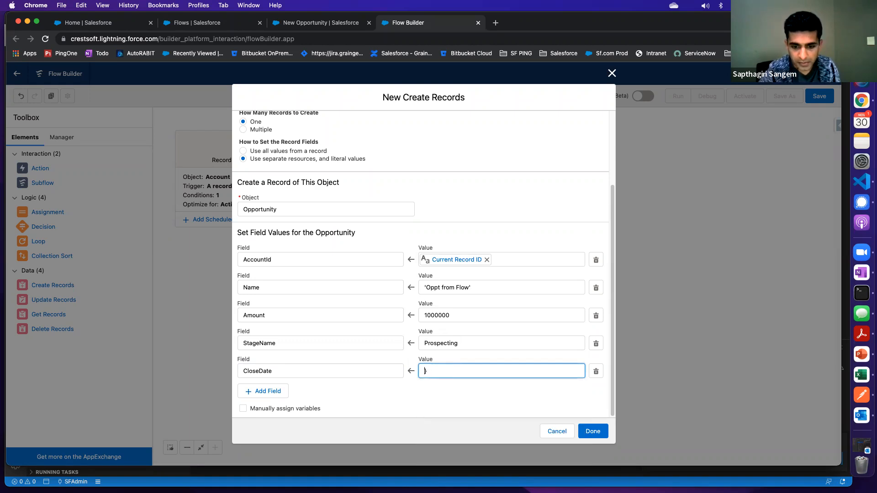
key(Delete)
Set the CloseDate value to the flow's CurrentDate variable, {!$Flow.CurrentDate}, and finish the Create Records element
click(442, 372)
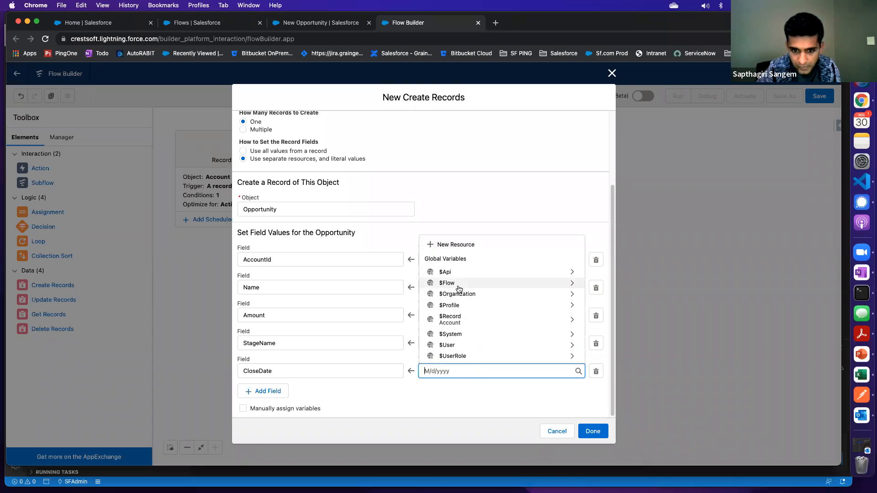
click(572, 283)
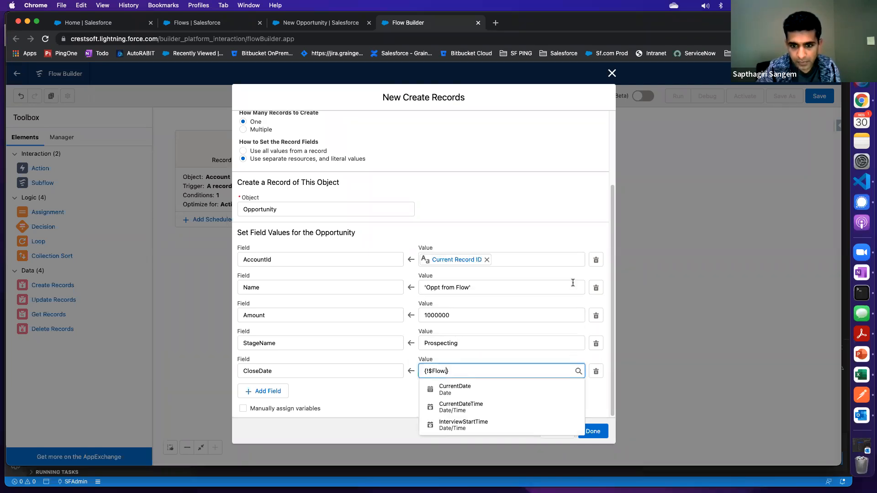
click(465, 388)
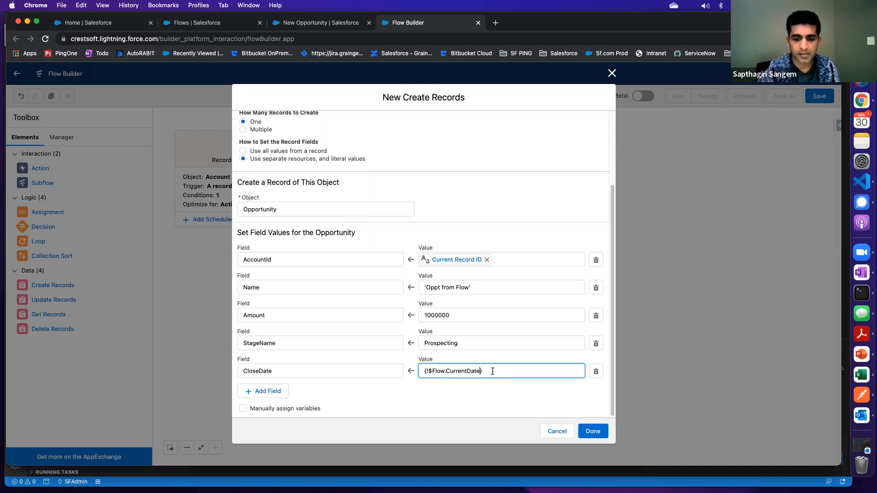
drag(482, 371, 379, 369)
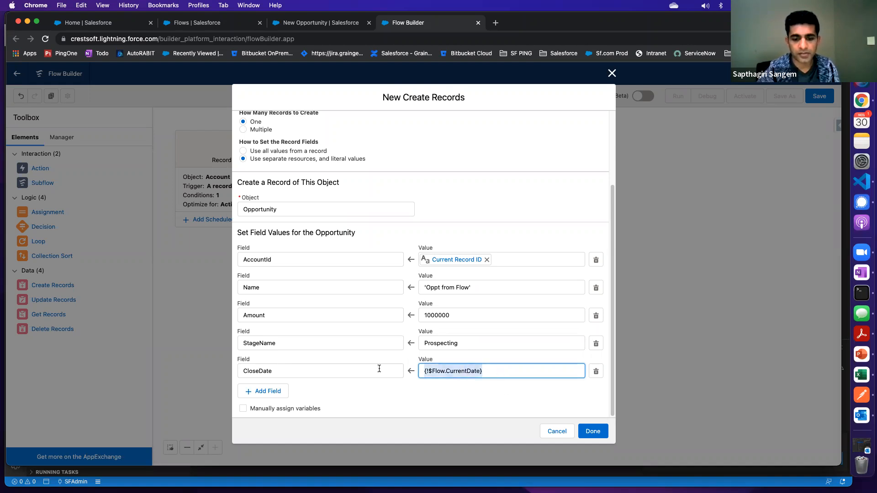
click(593, 431)
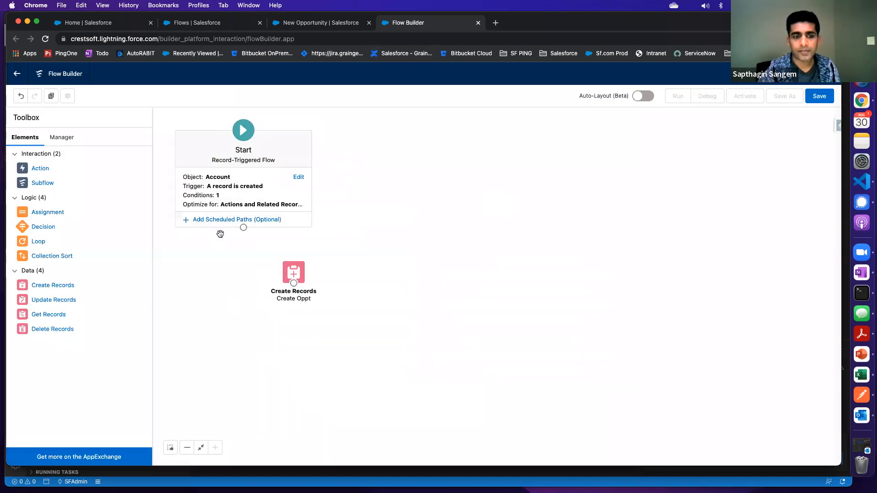
Connect the Start element to Create Oppt and save the flow with the label "Create Oppt for Big Account"
drag(243, 253, 316, 272)
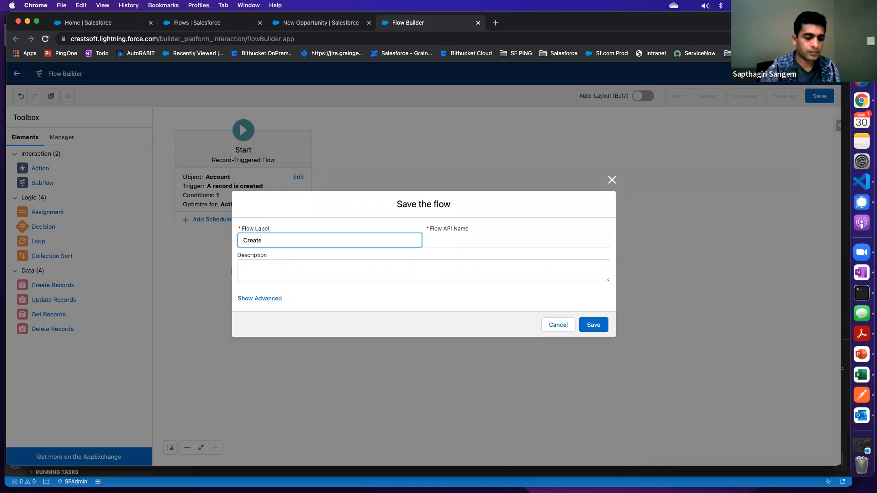
text(t for Bi)
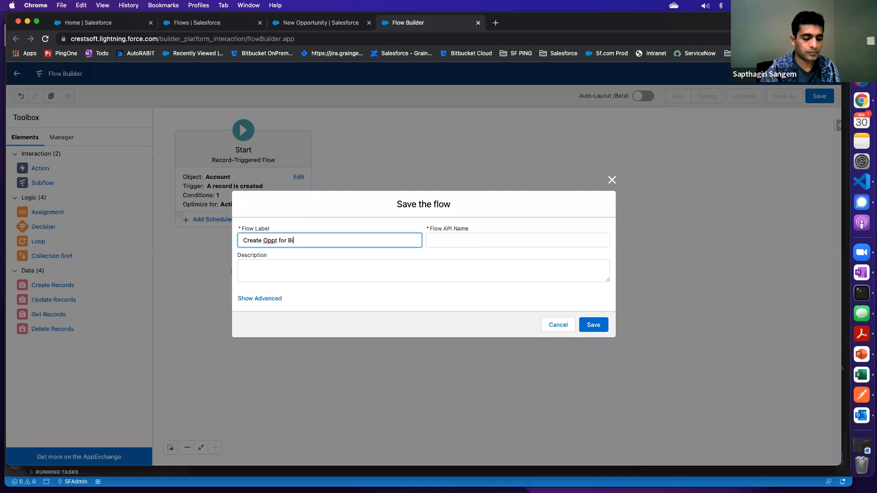
text(g Accou)
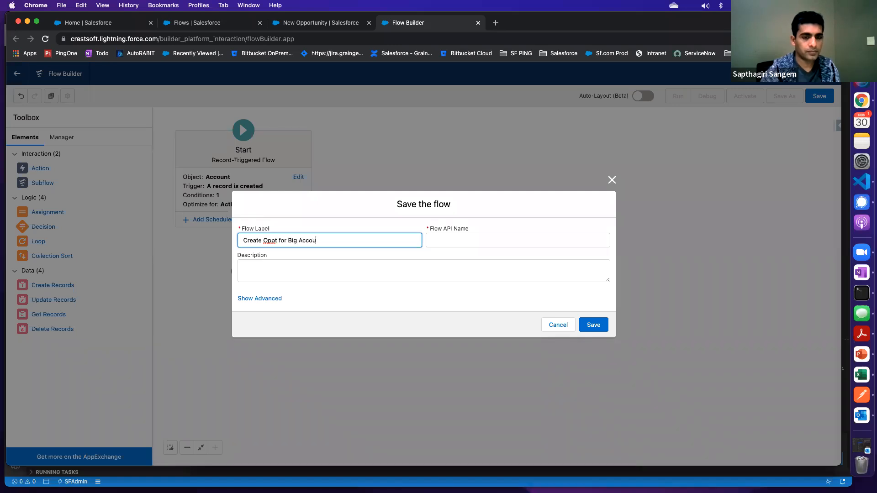
text(nt)
key(Tab)
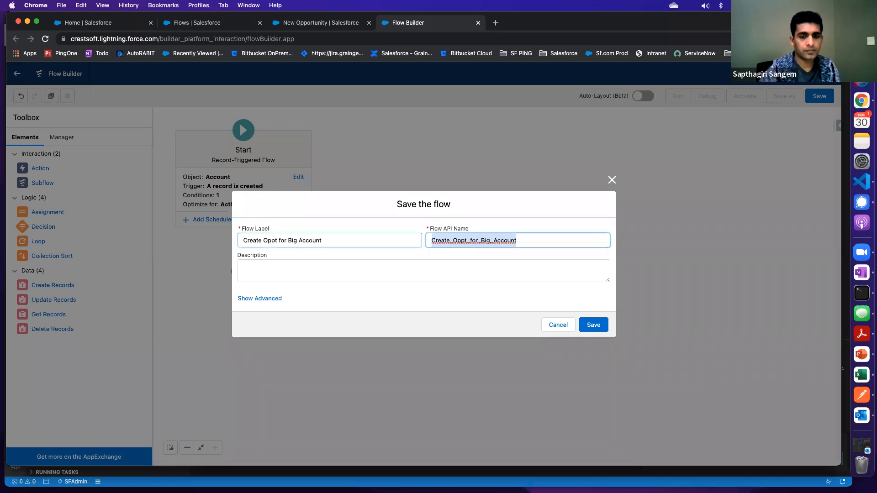
click(599, 331)
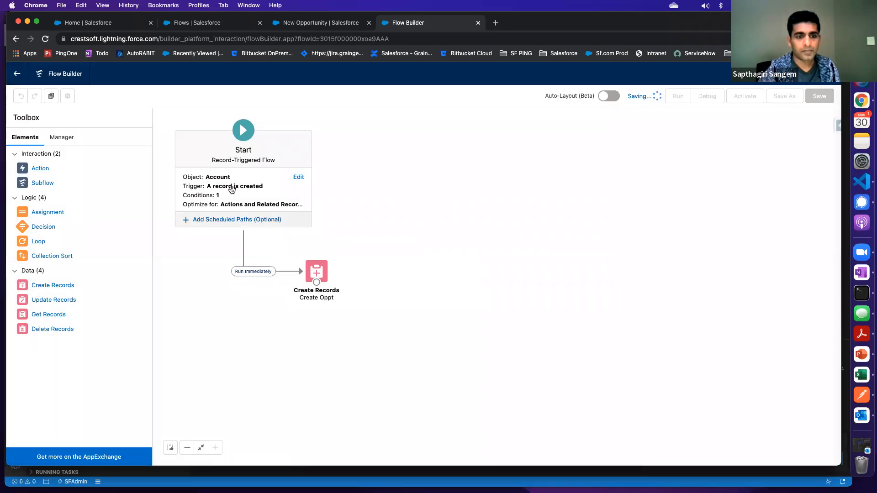
Review the Start element's object, trigger, entry conditions and optimization setting without changing anything
click(298, 178)
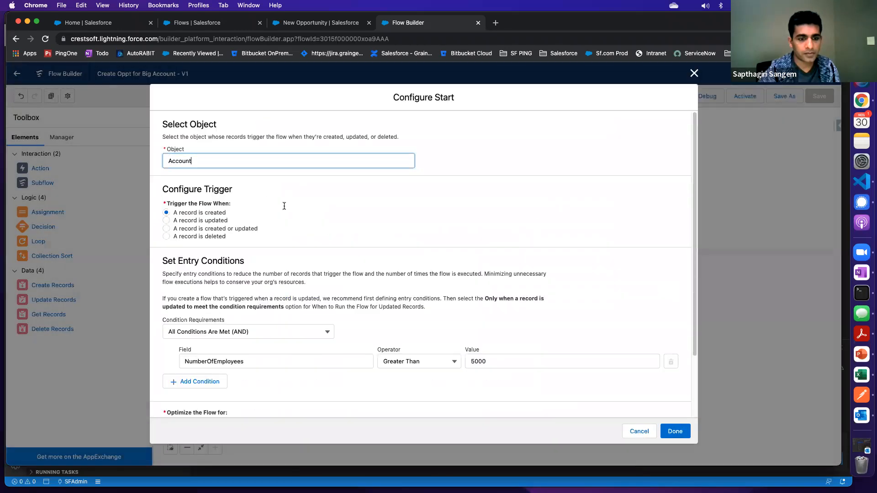
scroll(271, 297, down, 3)
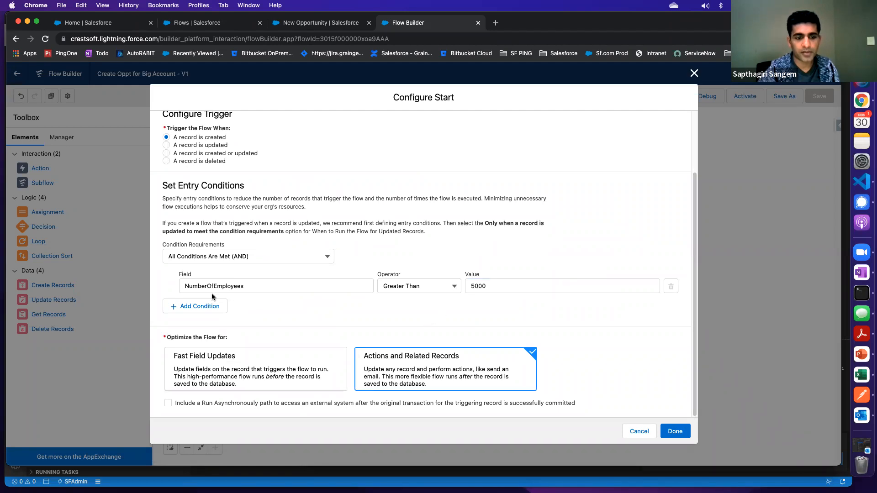
click(694, 74)
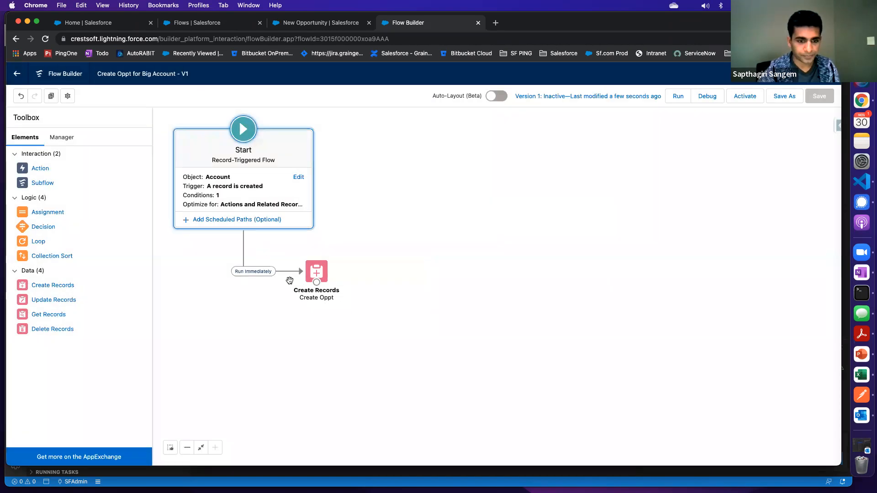
Recheck the Create Oppt element's object and opportunity field values, and save the flow again
click(317, 274)
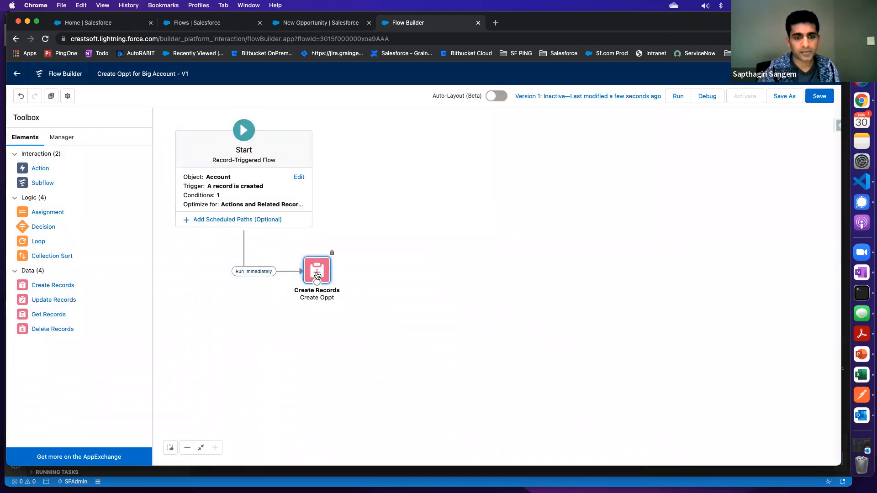
double_click(316, 274)
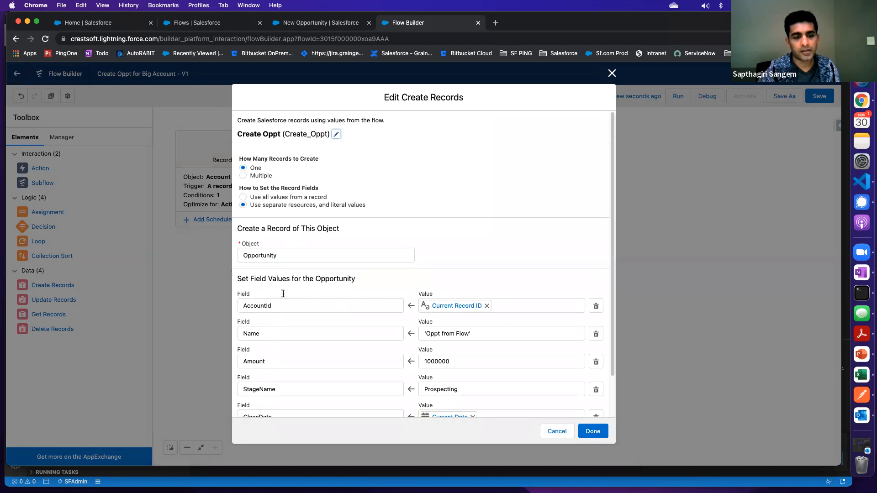
scroll(281, 322, down, 3)
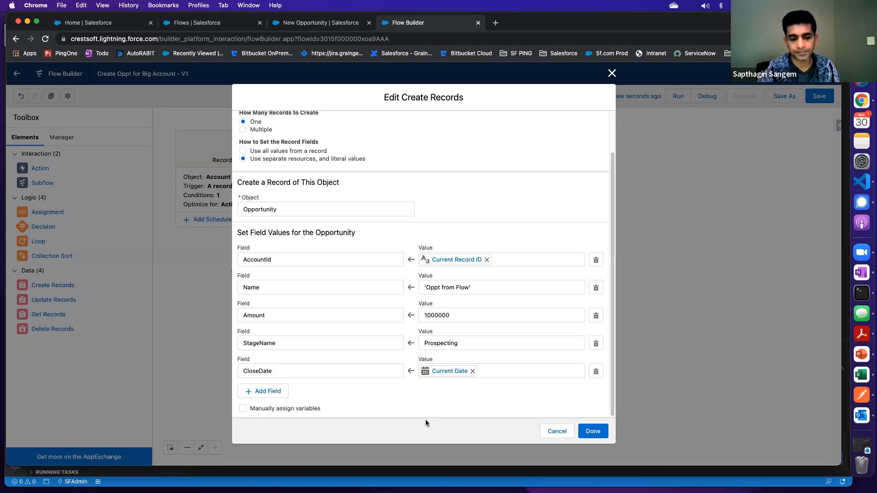
click(592, 432)
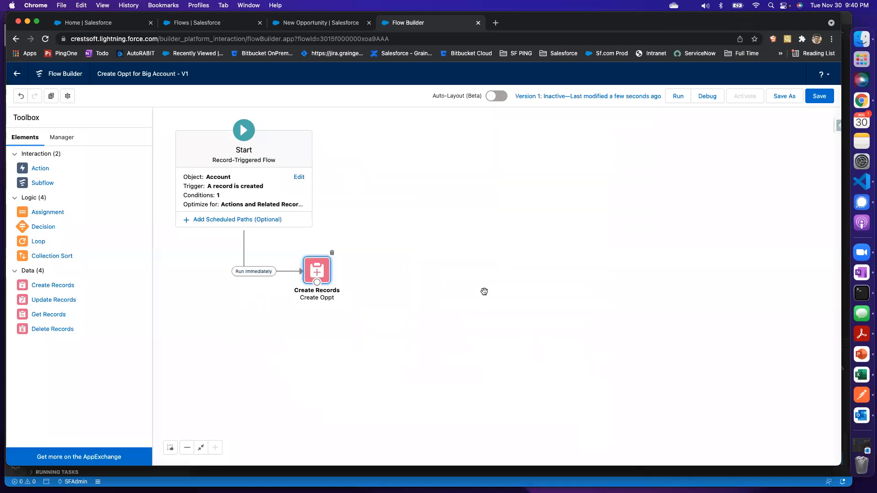
double_click(318, 271)
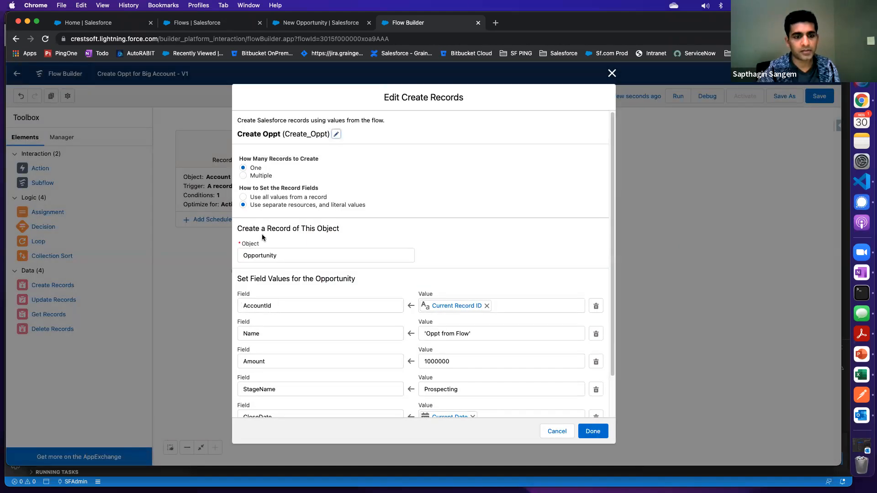
scroll(333, 323, down, 2)
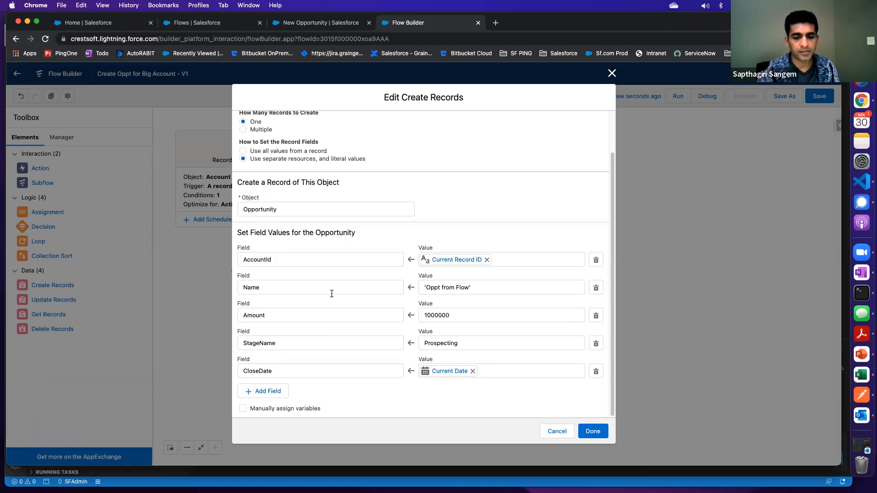
scroll(329, 201, up, 1)
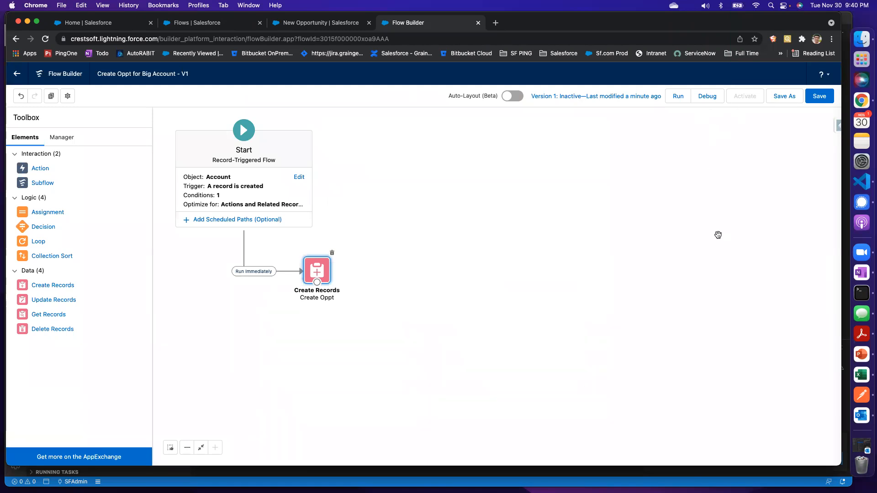
click(819, 96)
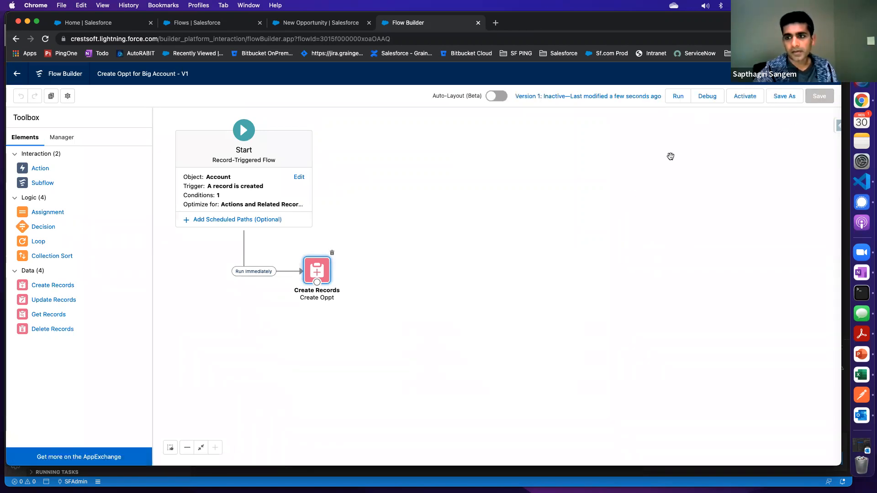
click(709, 98)
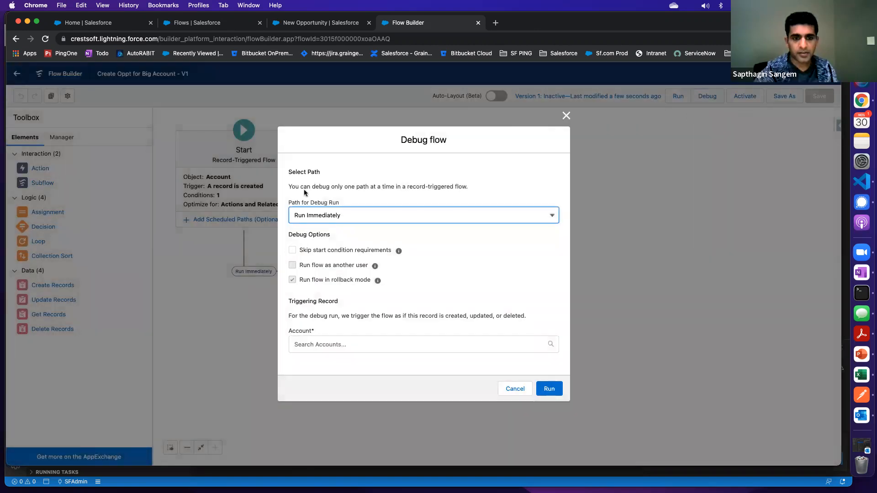
click(320, 344)
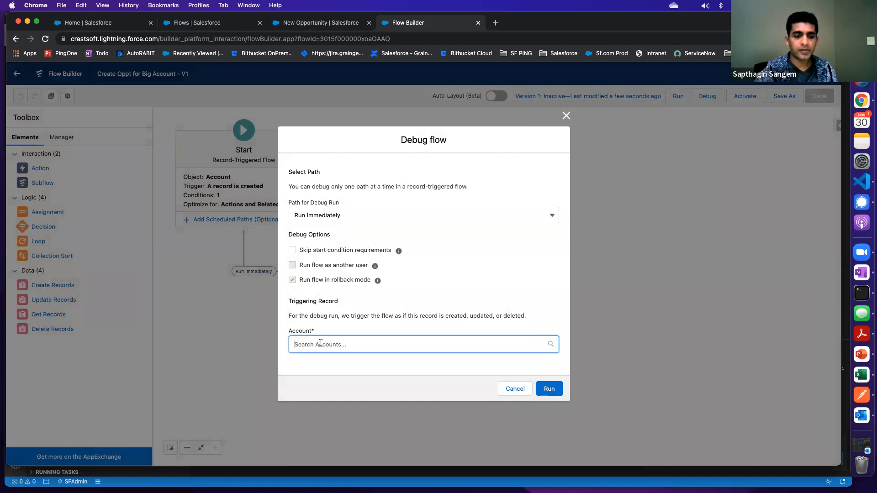
scroll(341, 367, down, 2)
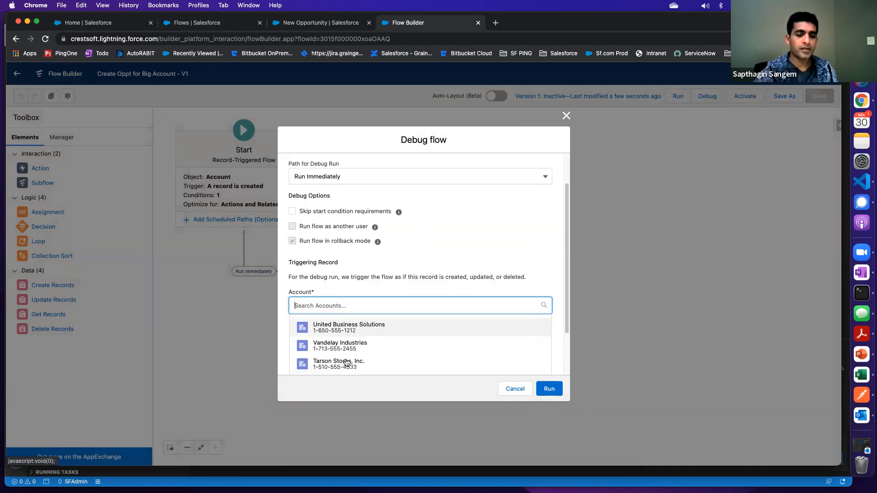
scroll(349, 361, up, 1)
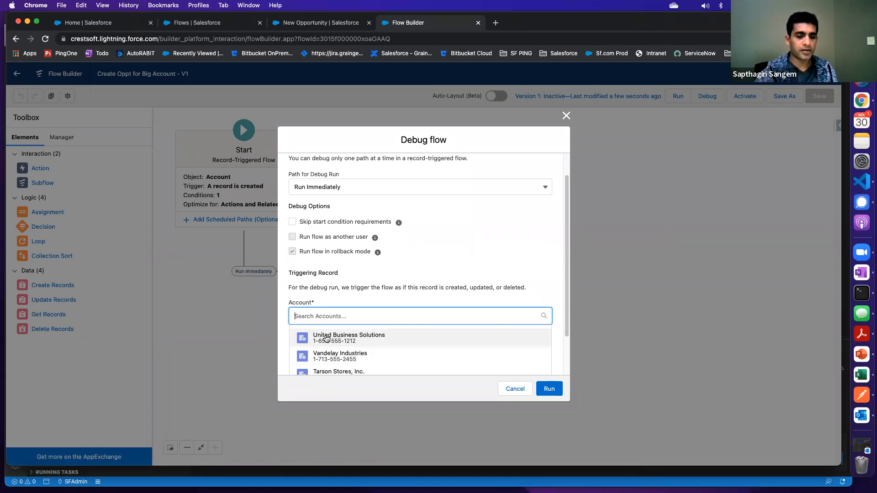
click(566, 116)
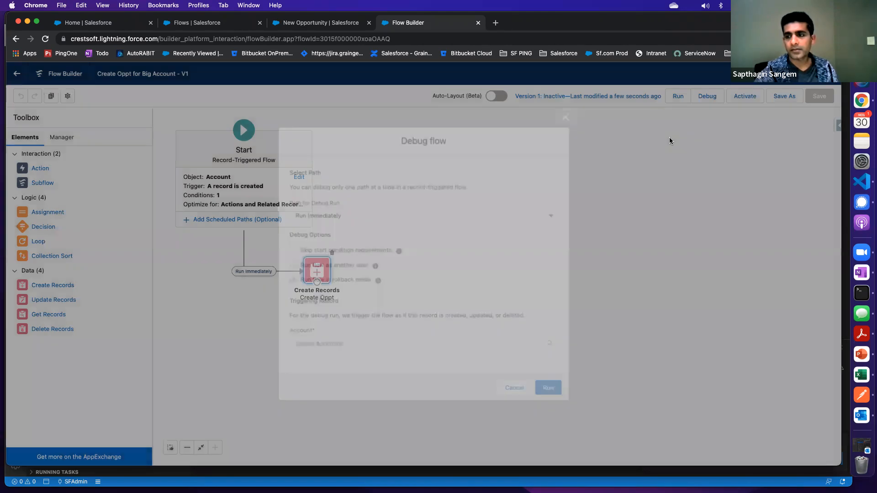
Activate the flow, discard the open New Opportunity form, and start a new account with the Partner Account record type
click(745, 96)
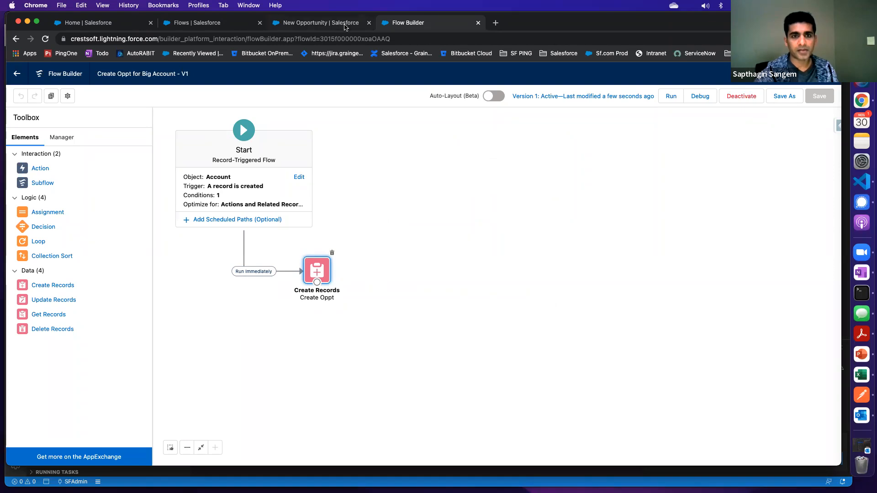
click(344, 23)
click(637, 75)
click(296, 109)
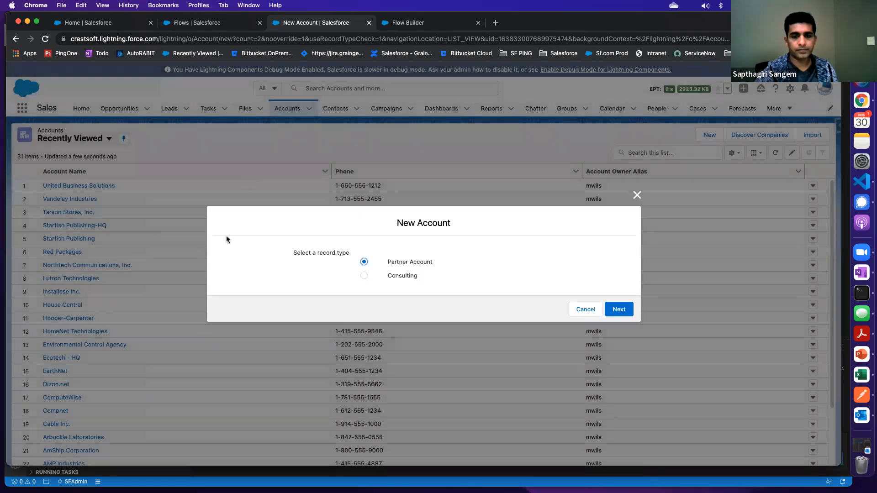
click(618, 309)
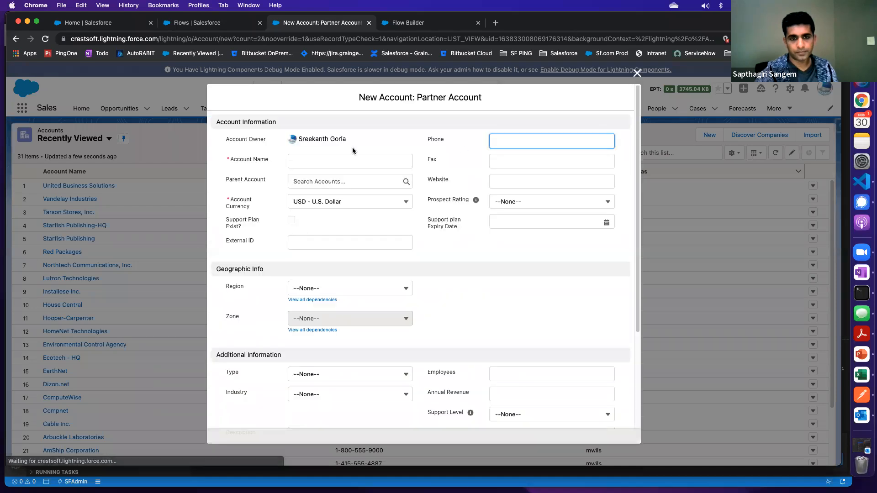
Name the new account "Test For Flow", set Employees to 6000, and save it
click(304, 162)
text(Tes)
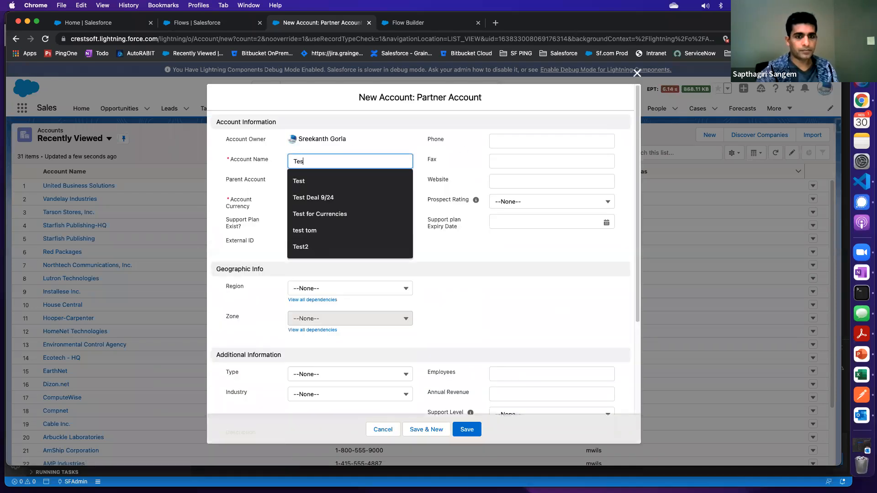
text(t For F)
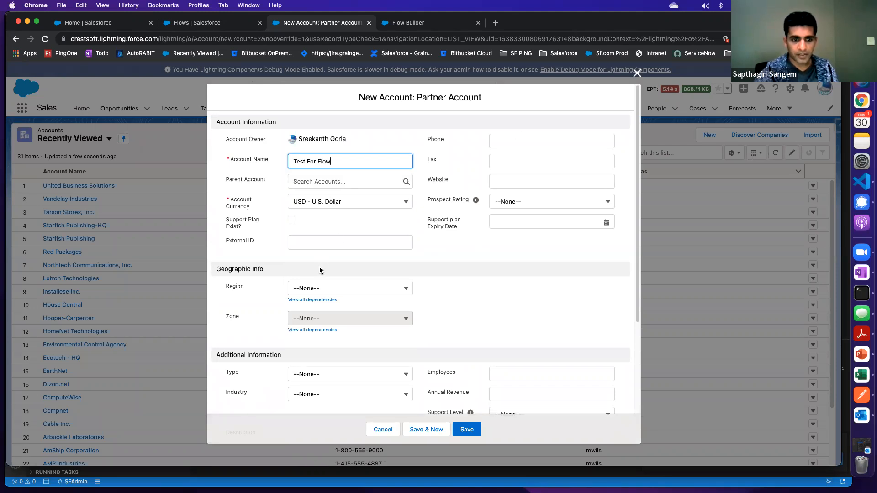
text(low)
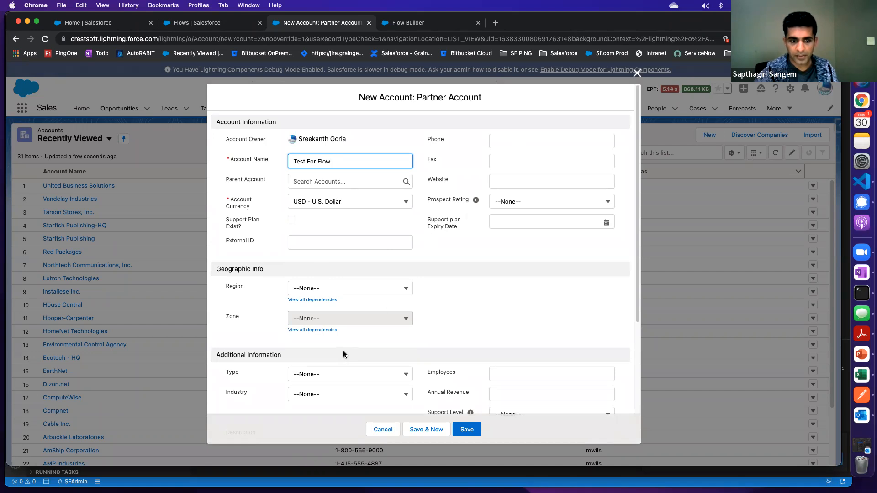
click(333, 288)
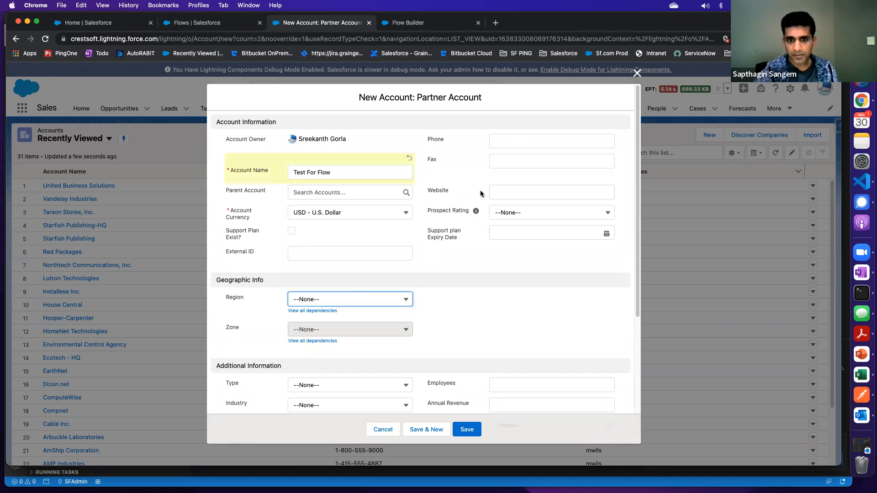
scroll(276, 265, down, 5)
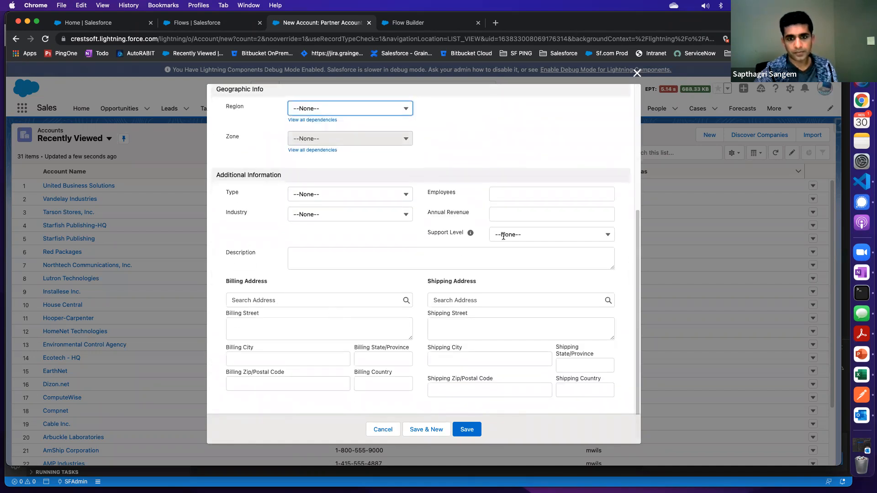
click(515, 195)
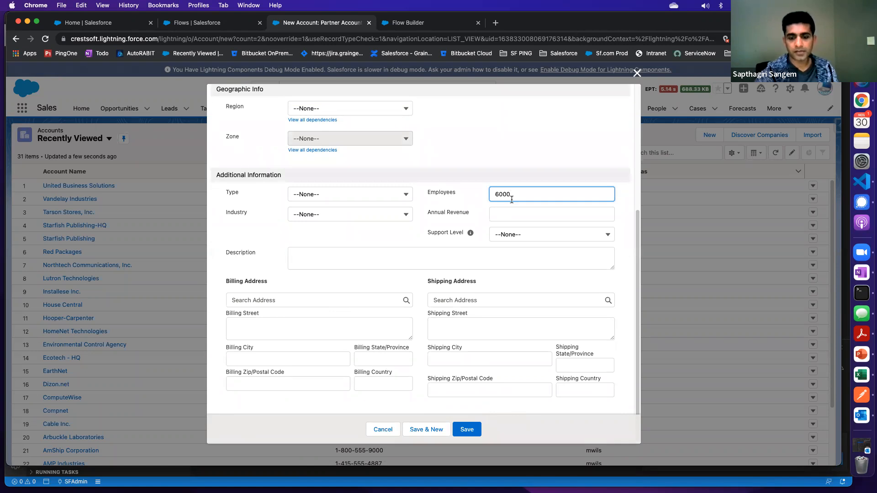
click(466, 429)
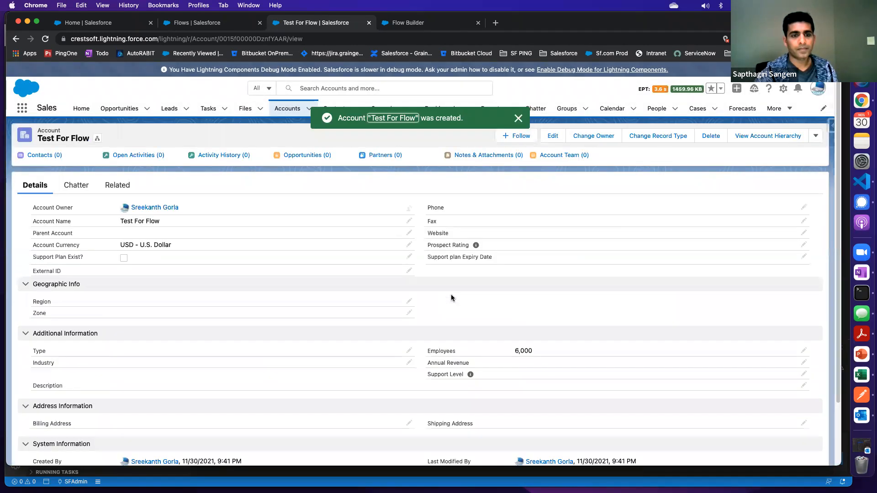
click(518, 118)
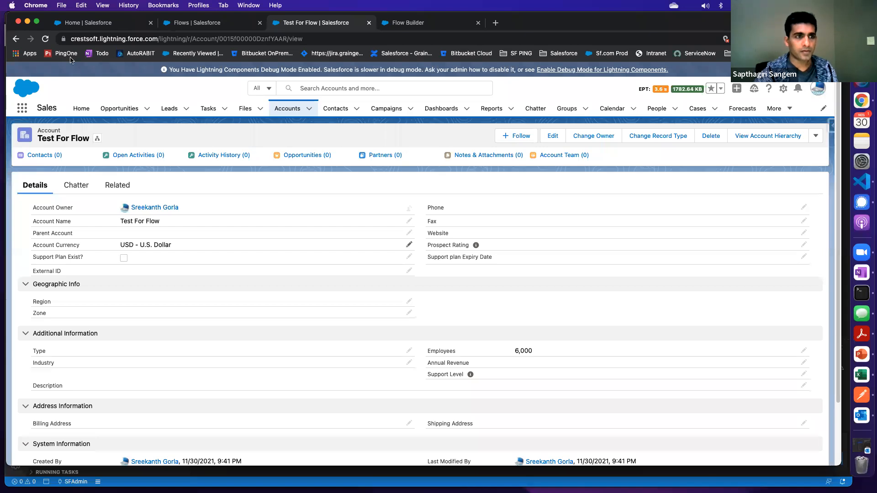
Check the refreshed Test For Flow account's related opportunities and the recently viewed opportunities for the record created by the flow
click(45, 39)
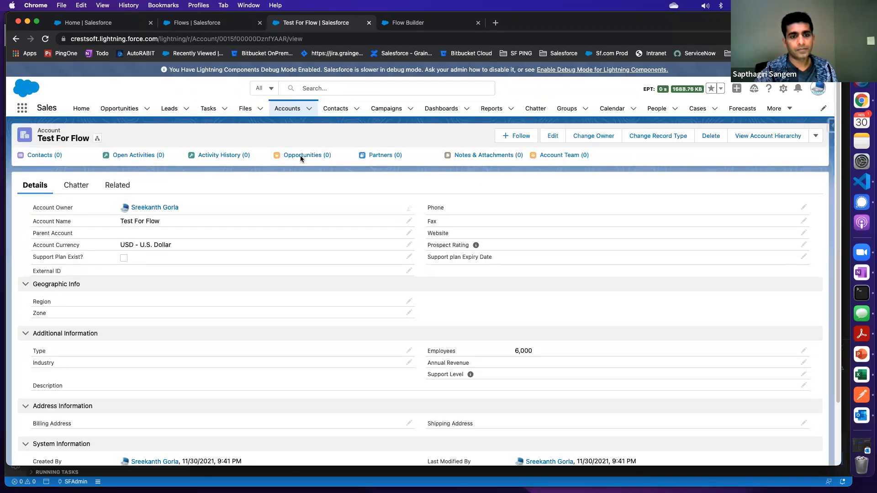
click(304, 158)
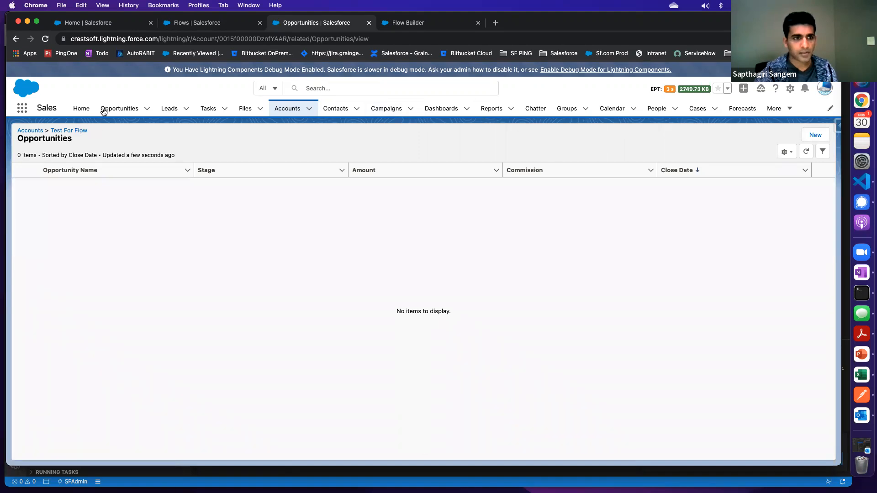
click(121, 114)
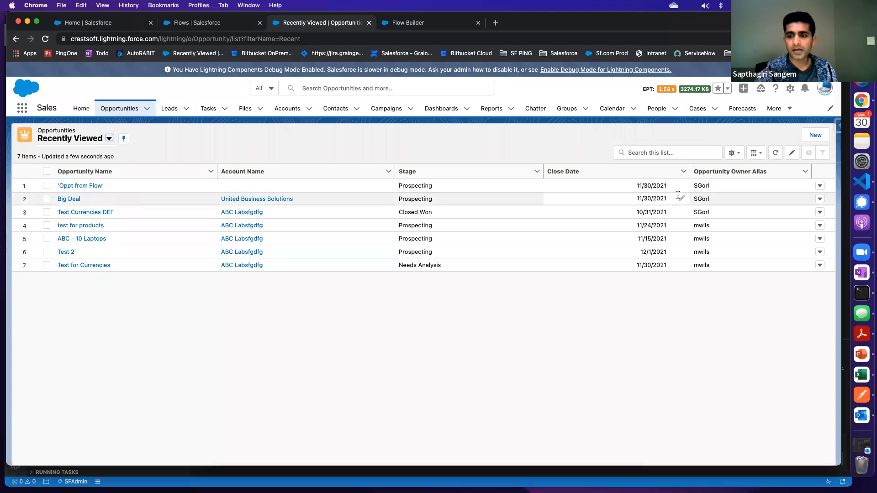
triple_click(649, 186)
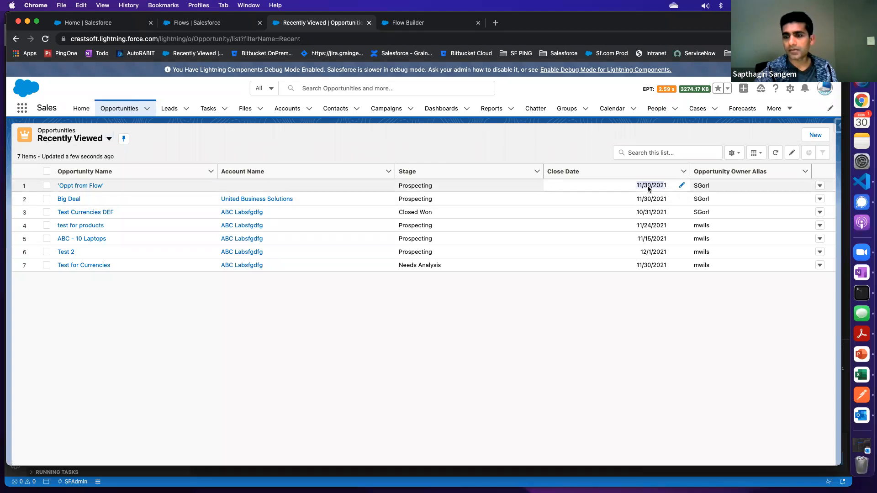
click(648, 186)
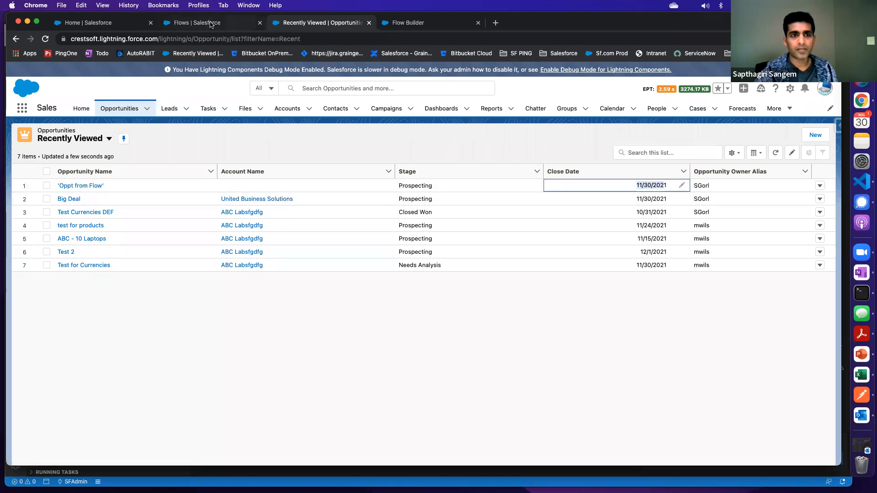
In the flow's Create Oppt element, clear and reassign the AccountId value as {!$Flow.CurrentRecord}
click(416, 25)
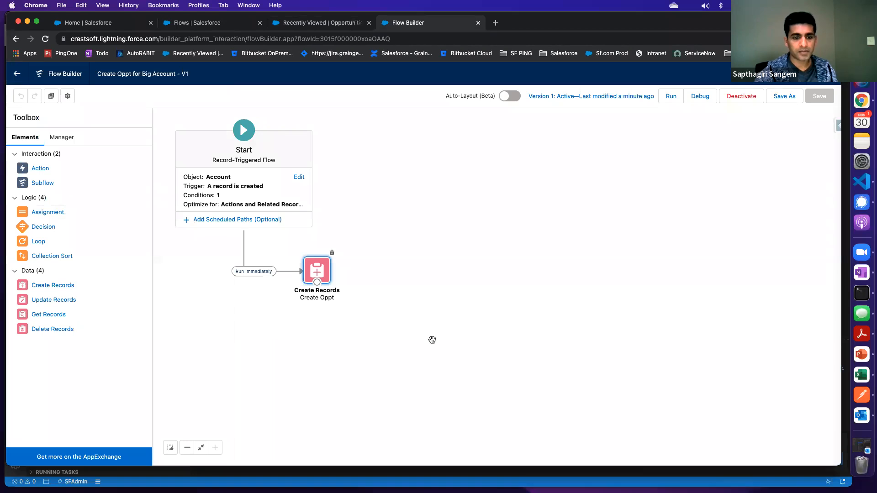
double_click(332, 296)
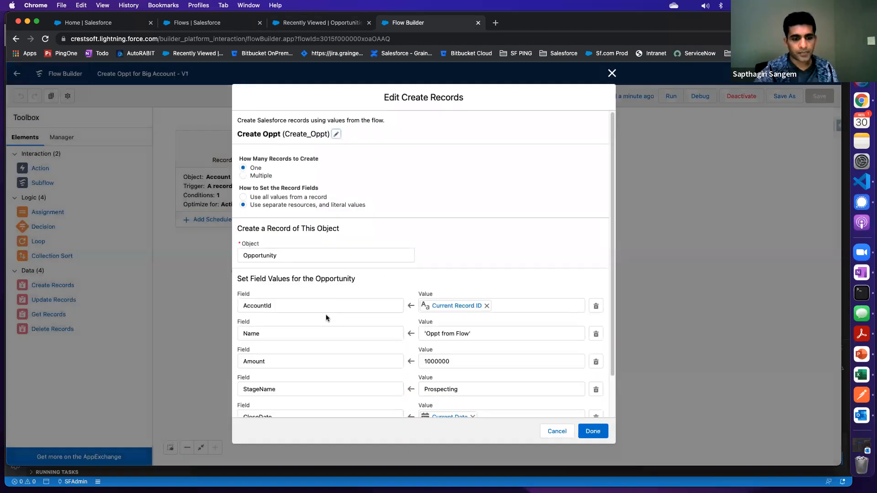
click(280, 310)
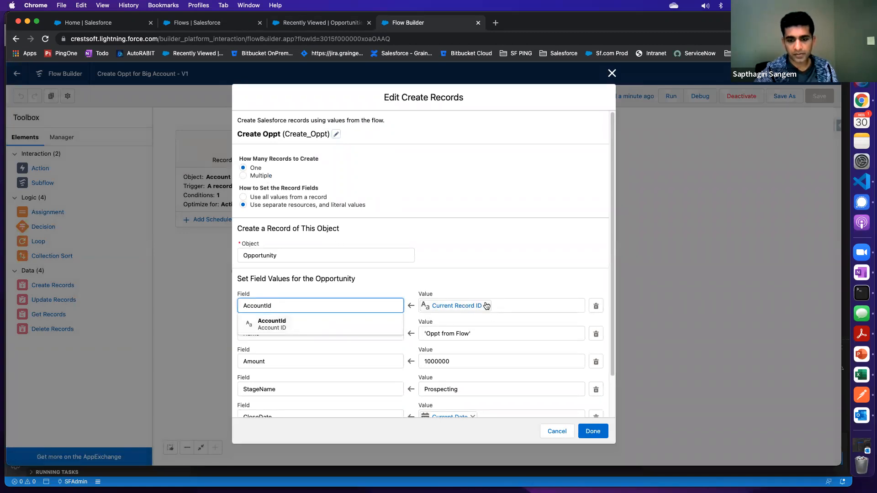
click(487, 306)
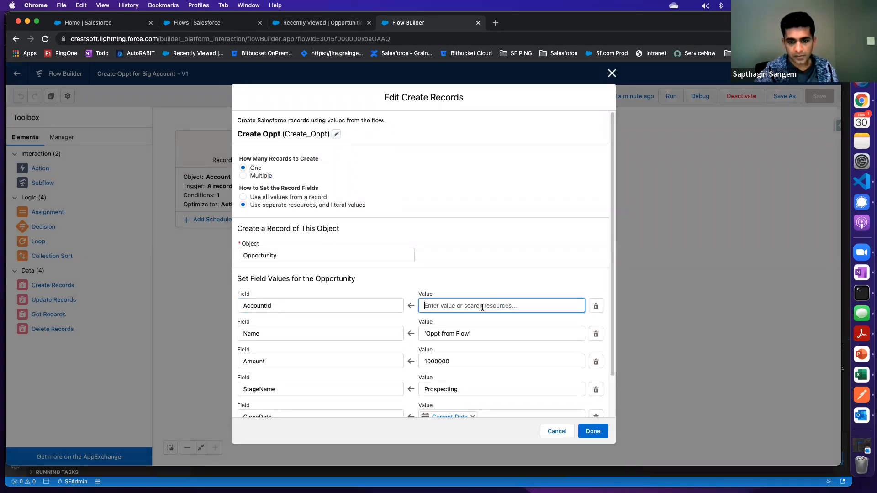
click(443, 304)
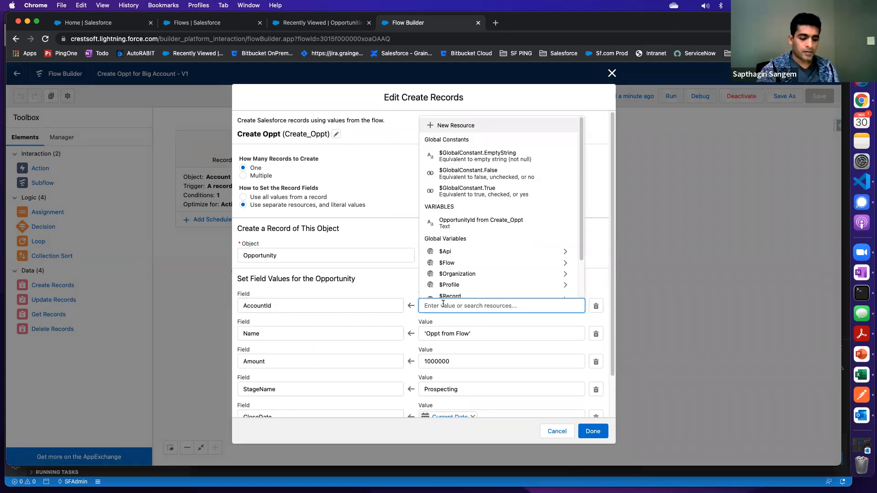
text(f)
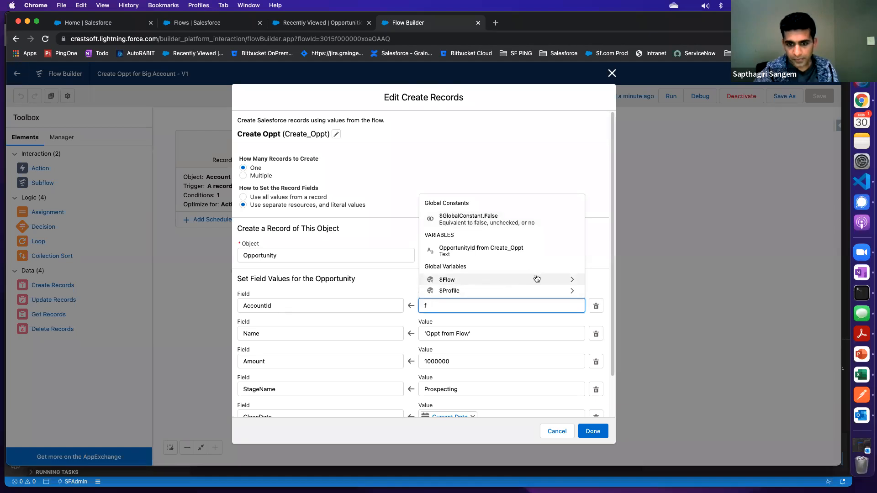
click(573, 283)
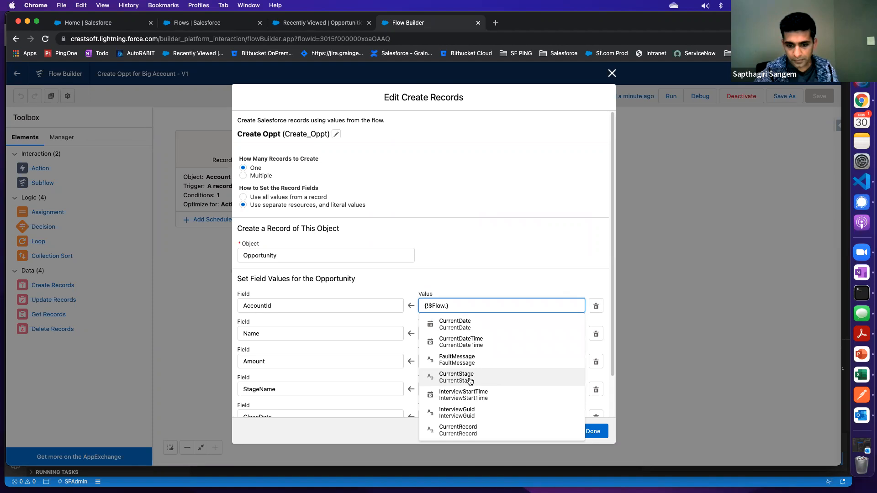
click(458, 430)
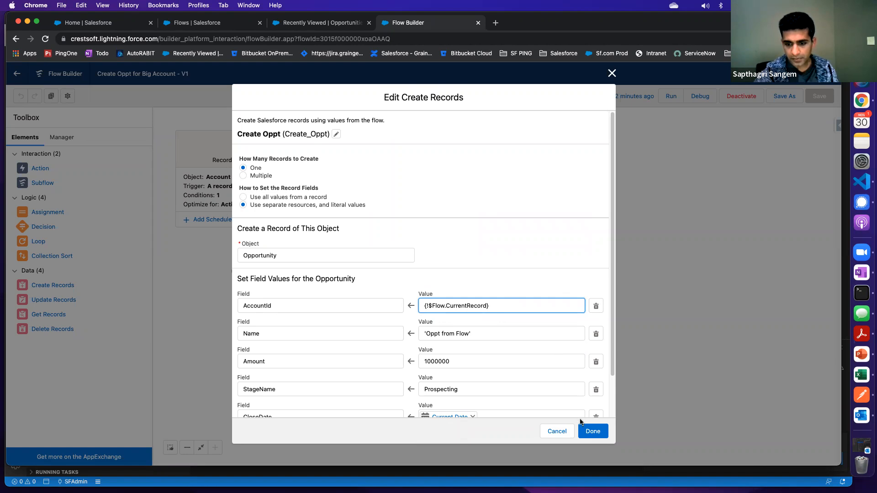
click(593, 433)
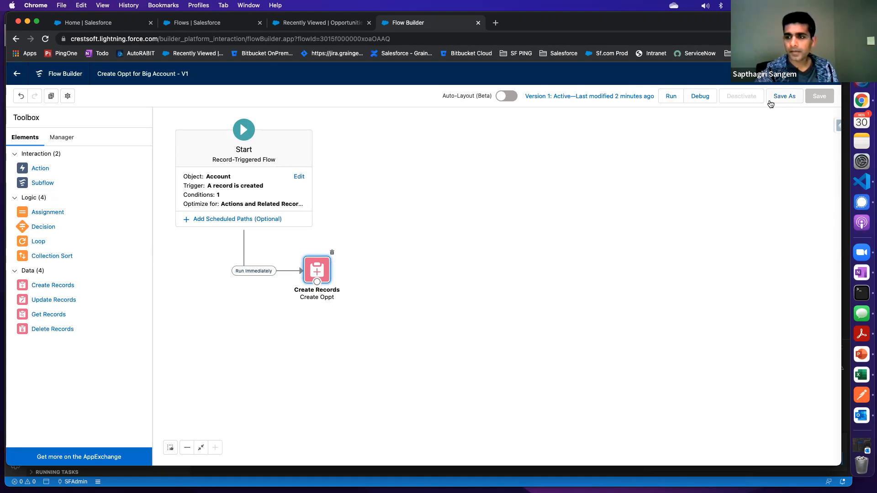
Review the AccountId field mapping in the Create Oppt element again without changing it
double_click(320, 272)
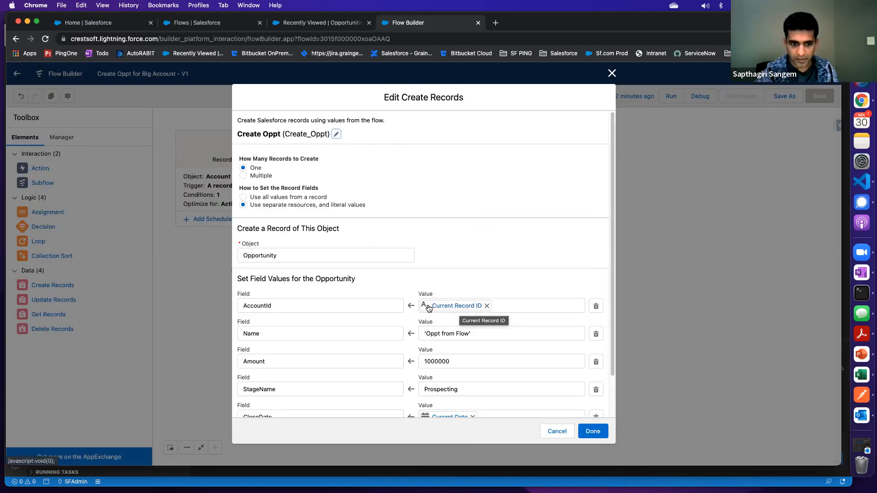
click(267, 306)
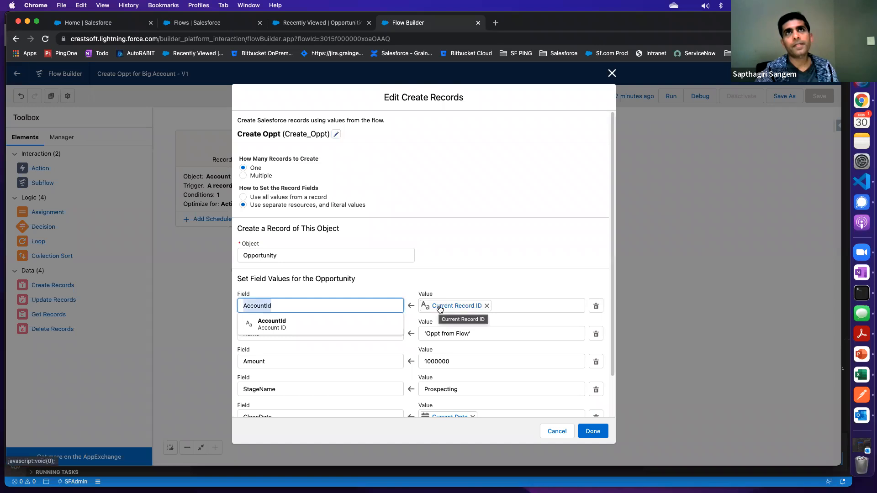
click(296, 306)
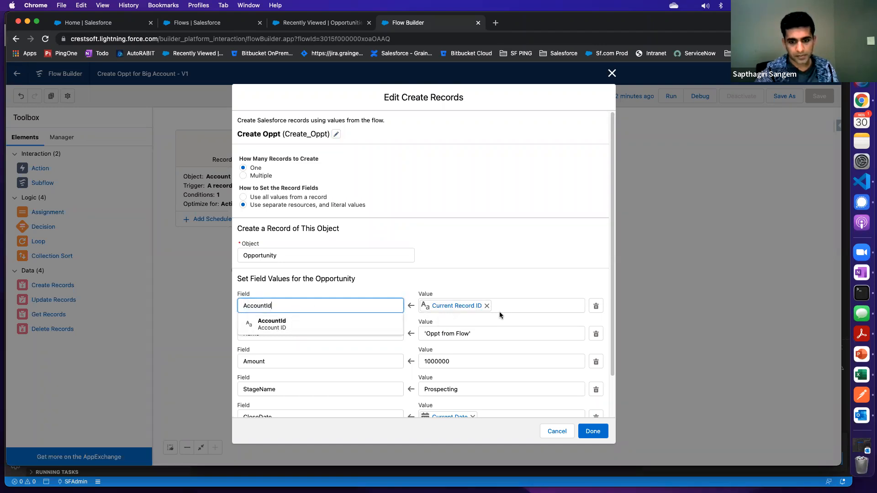
click(556, 431)
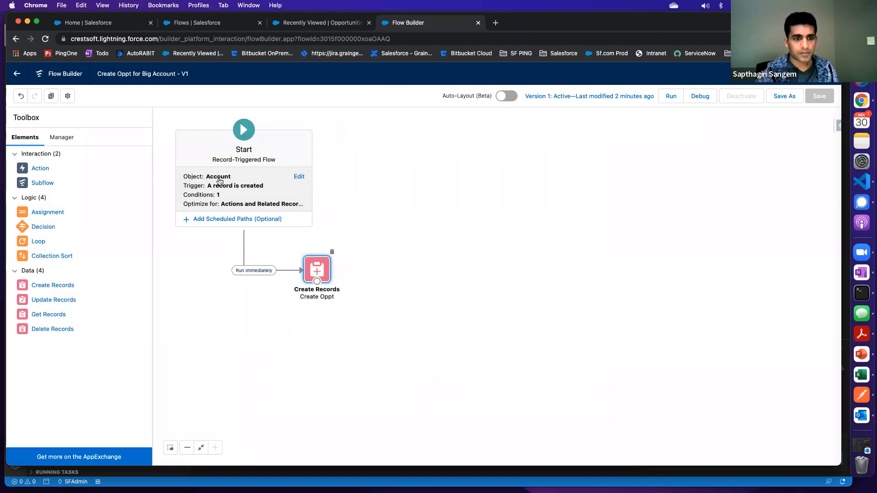
Change the flow's Start trigger to run when an Account record is created or updated, keeping the existing entry condition
click(298, 178)
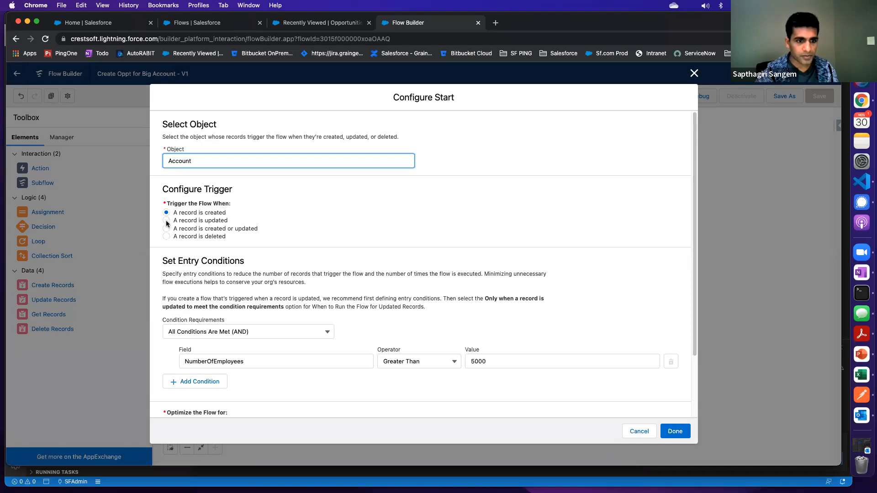
scroll(167, 224, down, 3)
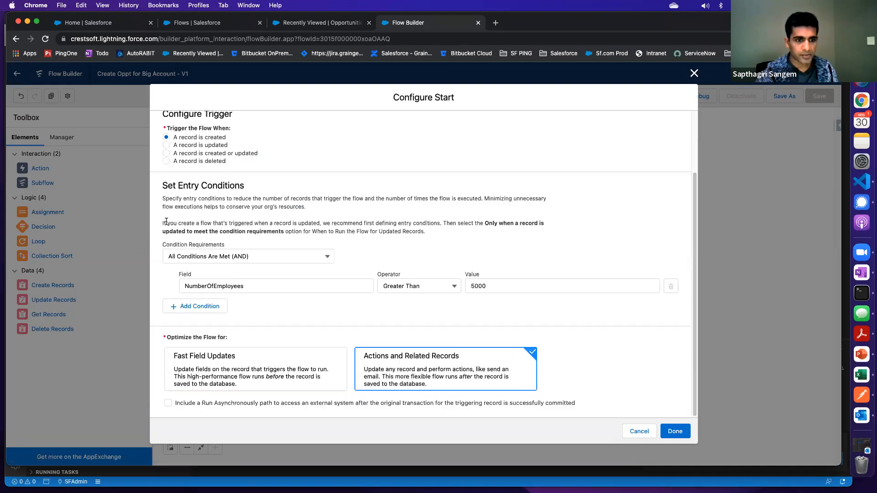
click(166, 144)
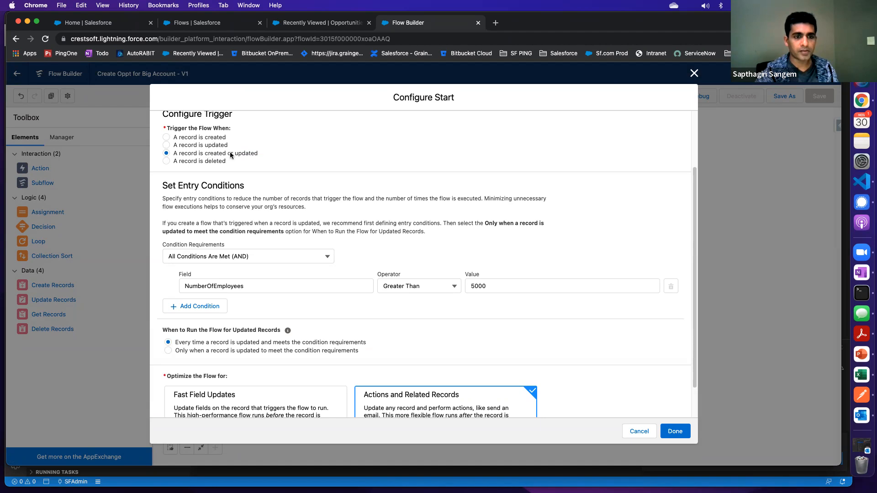
scroll(457, 335, down, 2)
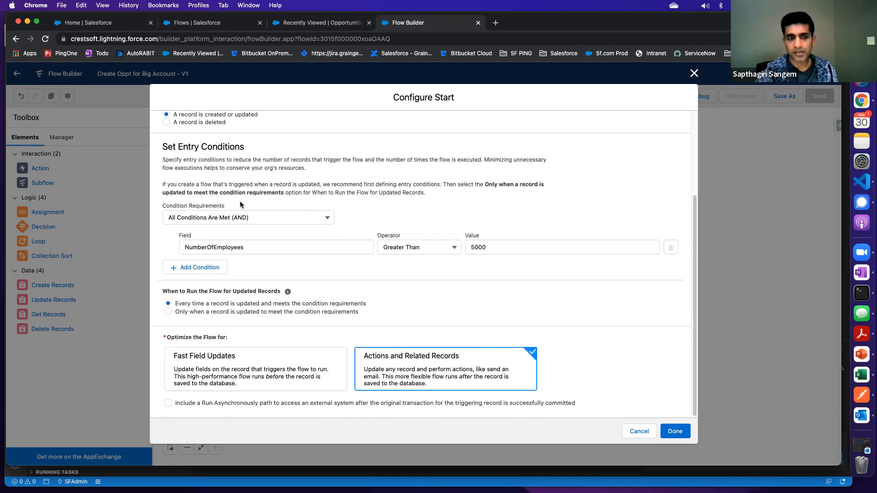
click(672, 436)
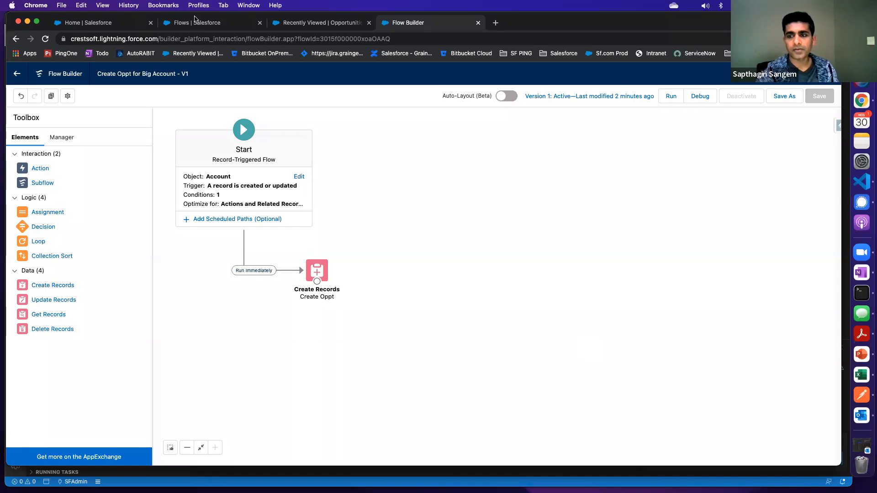
Save the modified Create Oppt for Big Account flow as a new version and activate that version
click(784, 97)
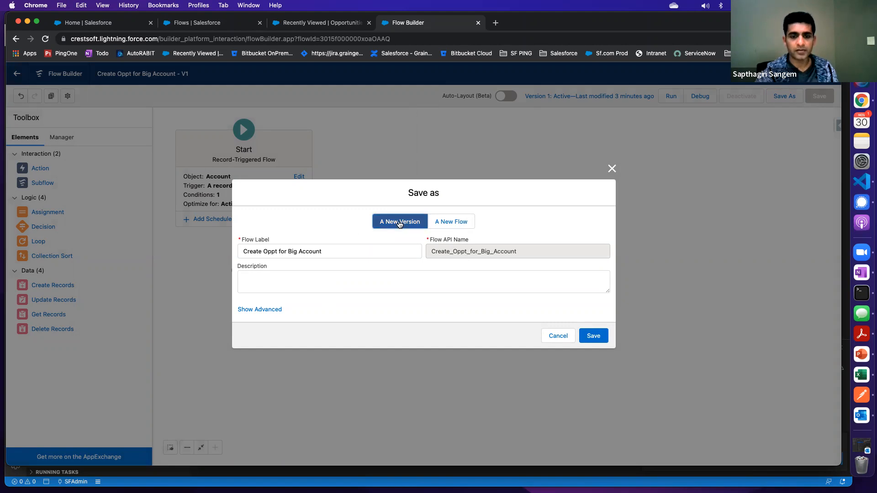
click(593, 336)
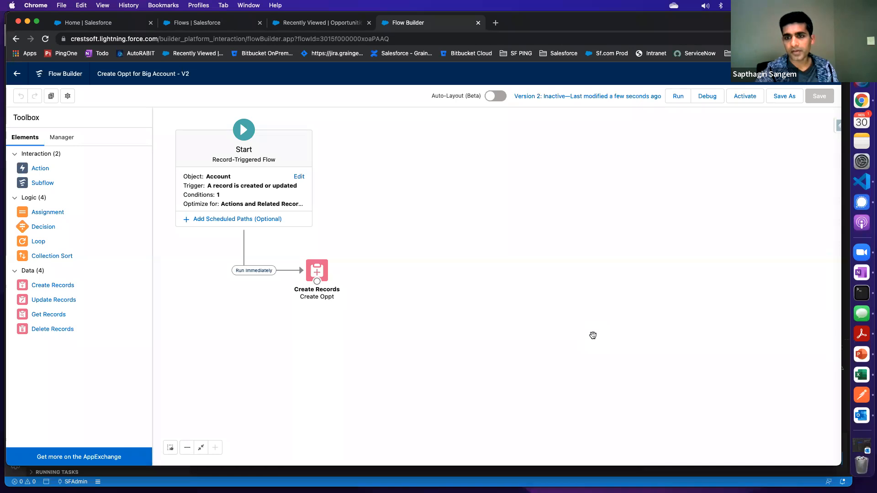
click(748, 95)
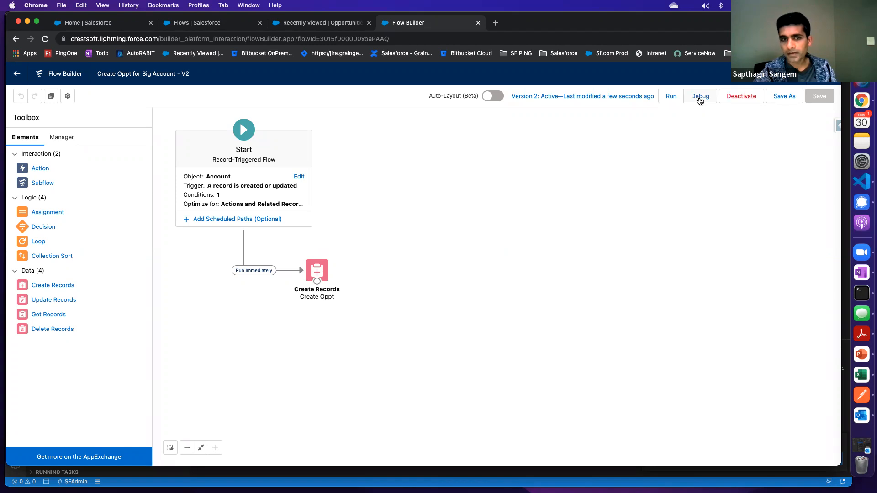
Open the Test For Flow account, copy its record ID from the page address, and return to the flow
click(276, 25)
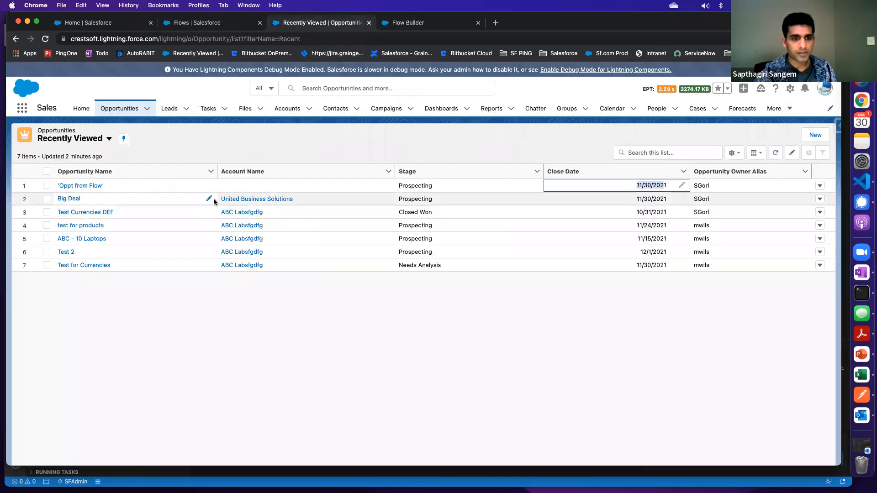
click(283, 110)
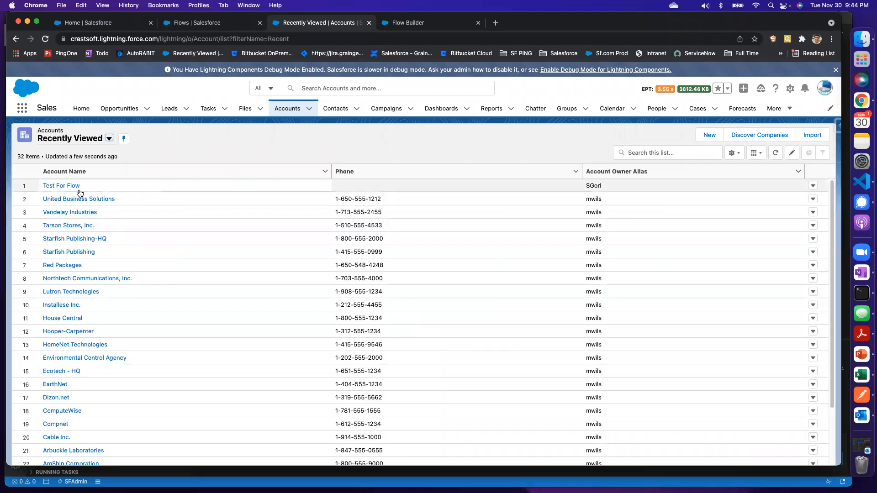
click(71, 188)
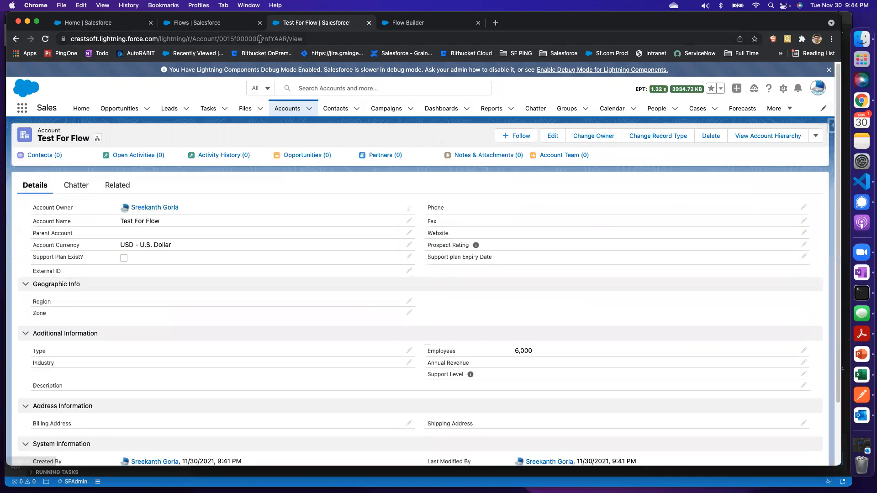
double_click(260, 39)
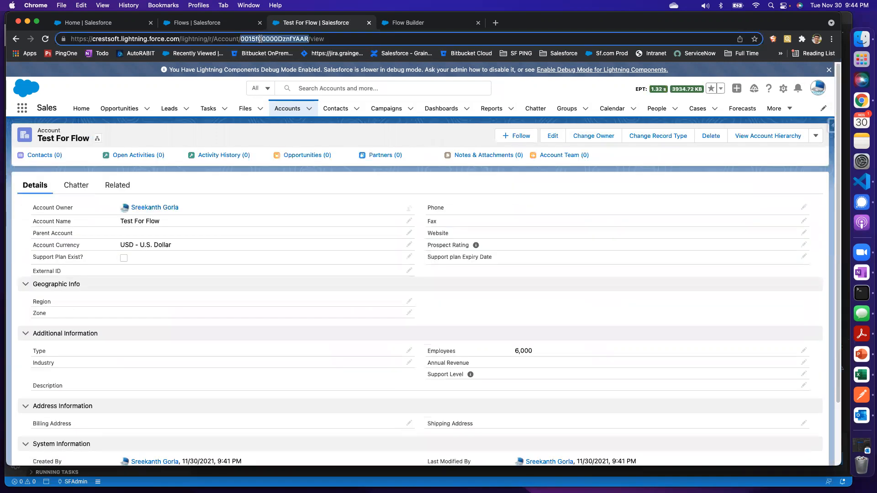
click(409, 24)
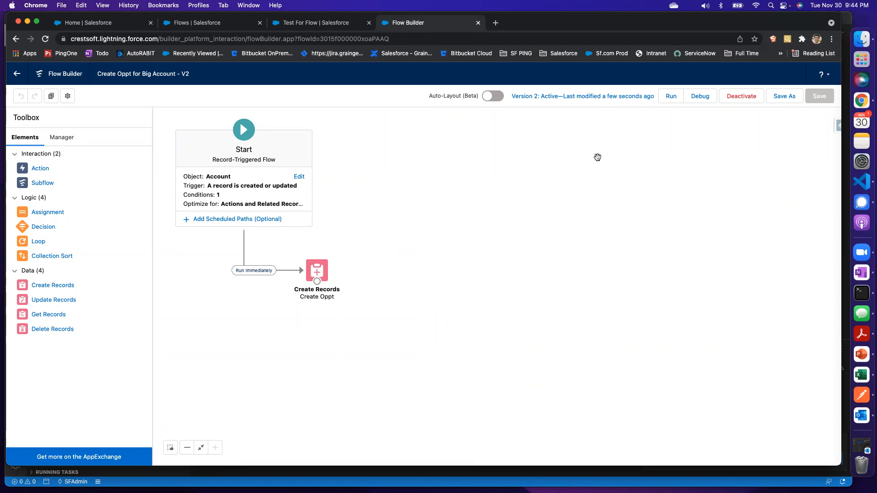
Set up a debug run of the flow as if the record is Updated, with Test For Flow as the triggering account
click(708, 99)
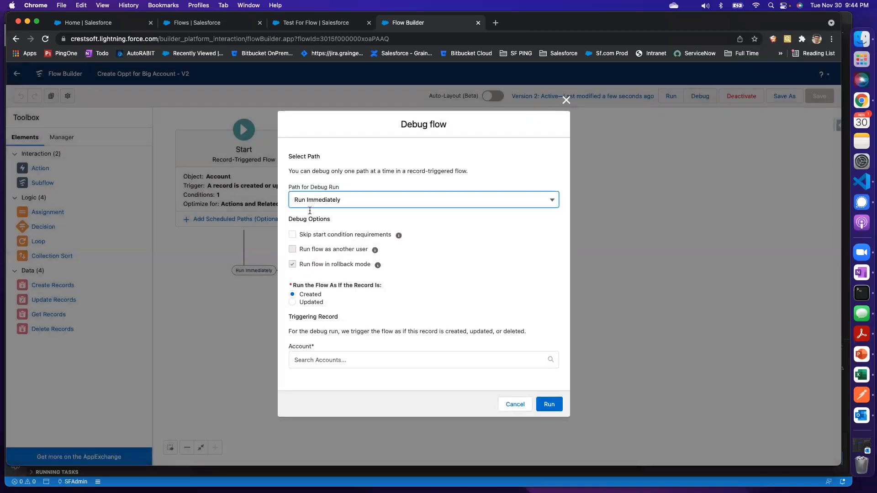
click(293, 302)
click(293, 303)
drag(295, 285, 379, 285)
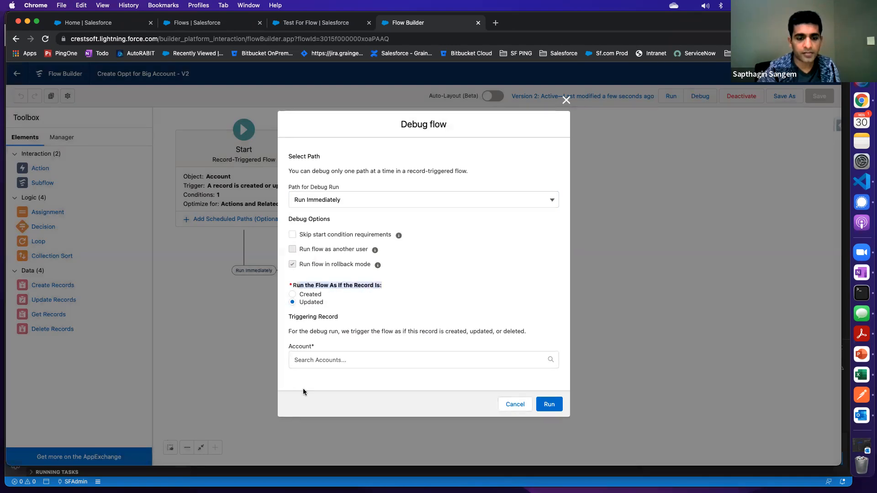
click(317, 359)
text(0015f00000DznfYAAR)
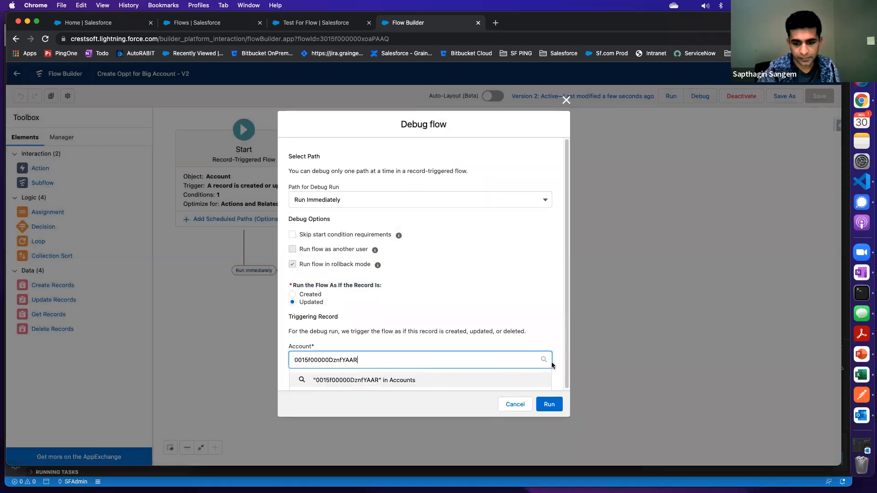
double_click(367, 359)
key(BackSpace)
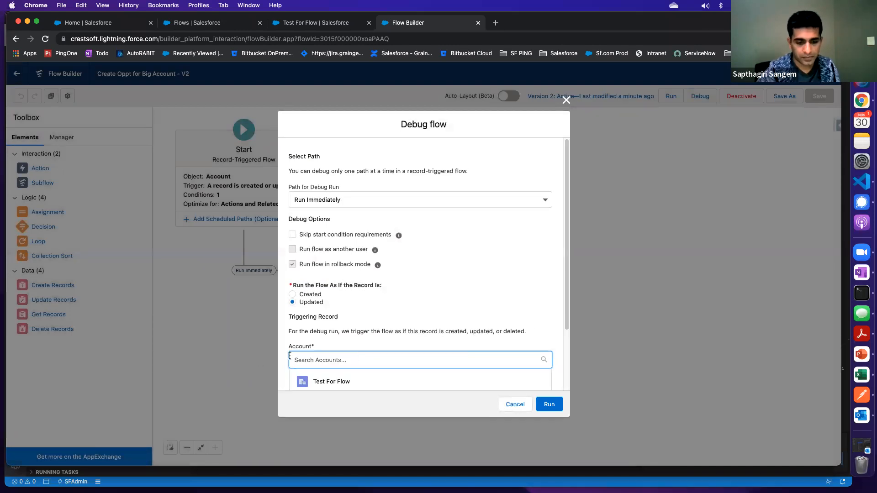
click(338, 379)
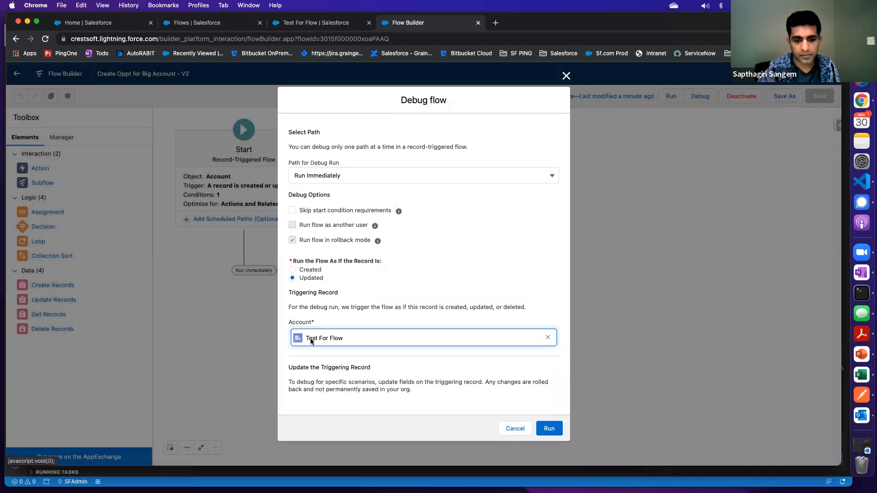
Review the triggering record's editable fields without changing them, and run the debug
scroll(325, 328, down, 5)
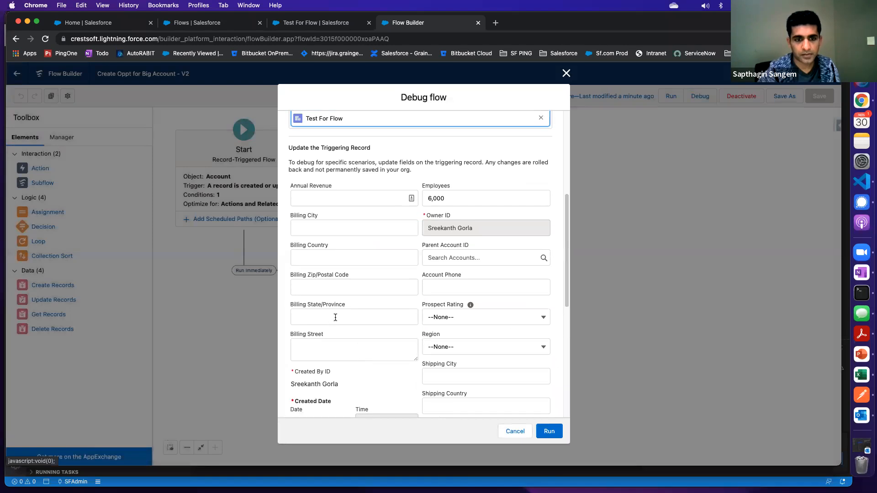
scroll(335, 317, up, 2)
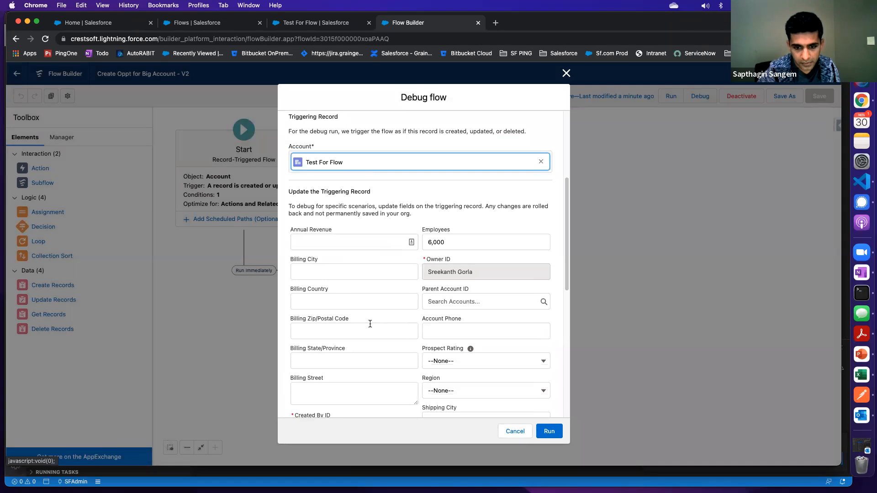
scroll(369, 333, down, 7)
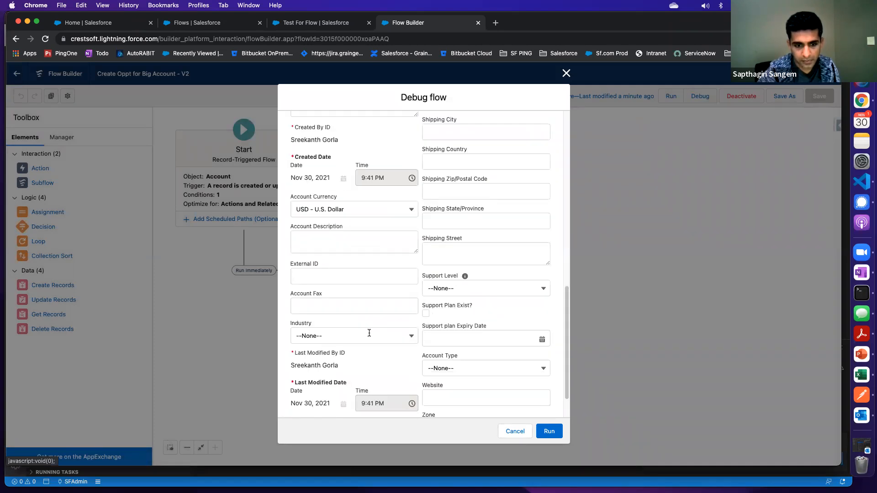
scroll(369, 333, down, 1)
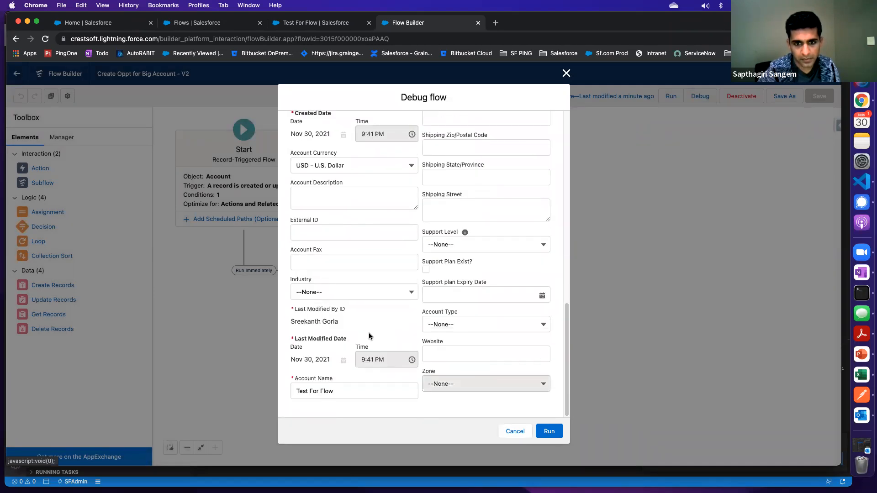
scroll(398, 255, up, 8)
scroll(397, 255, up, 2)
scroll(397, 256, down, 2)
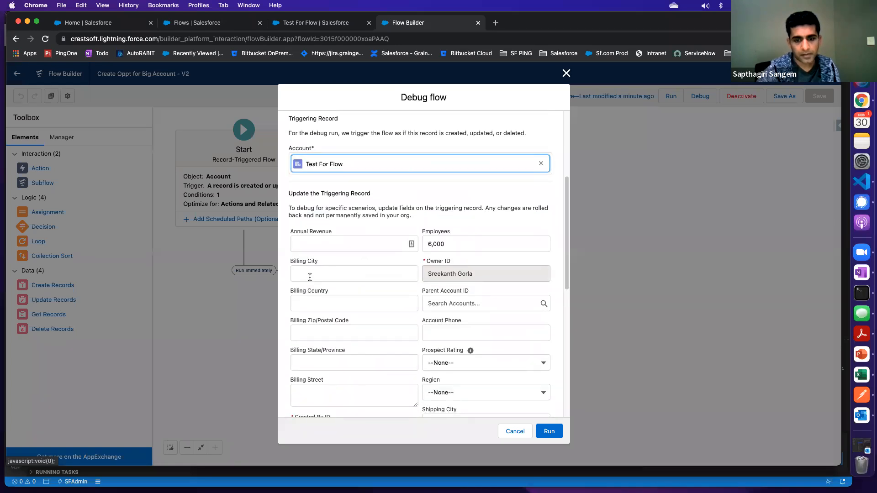
drag(289, 192, 374, 197)
scroll(408, 205, down, 3)
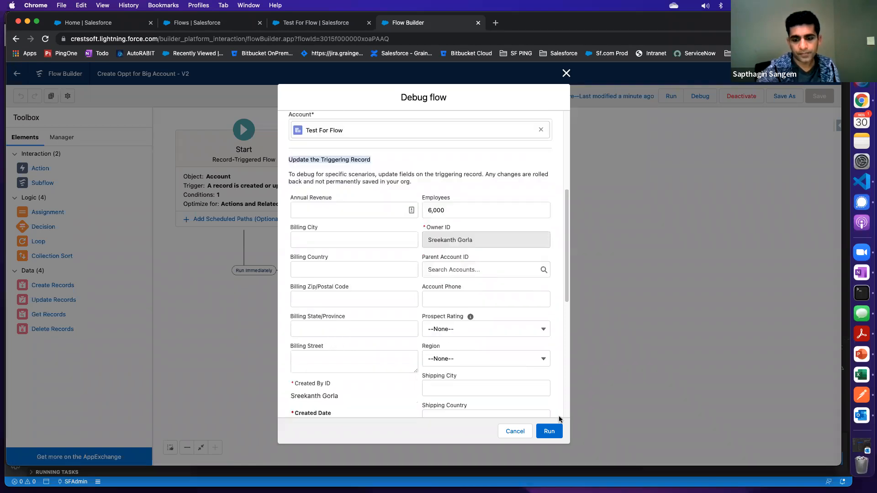
click(550, 431)
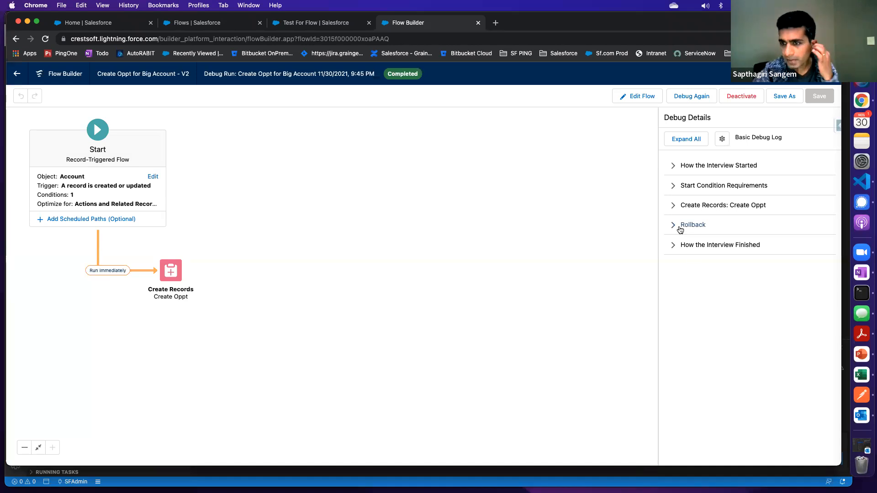
Examine how the interview started in the debug details, including the trigger type and the triggering account's record ID
click(671, 167)
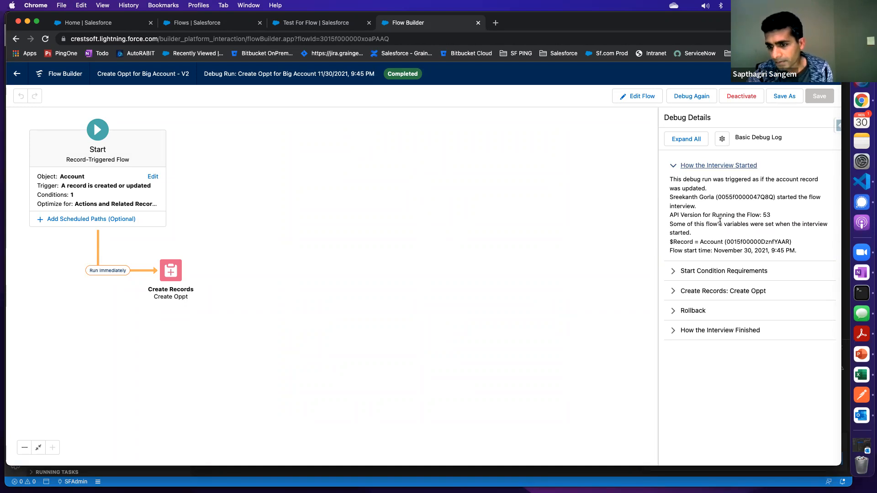
drag(674, 179, 771, 197)
click(762, 180)
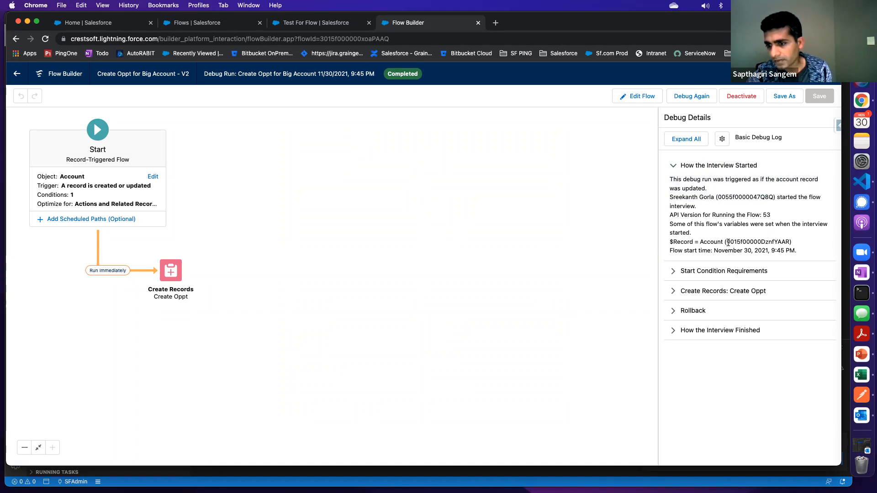
drag(728, 243, 784, 241)
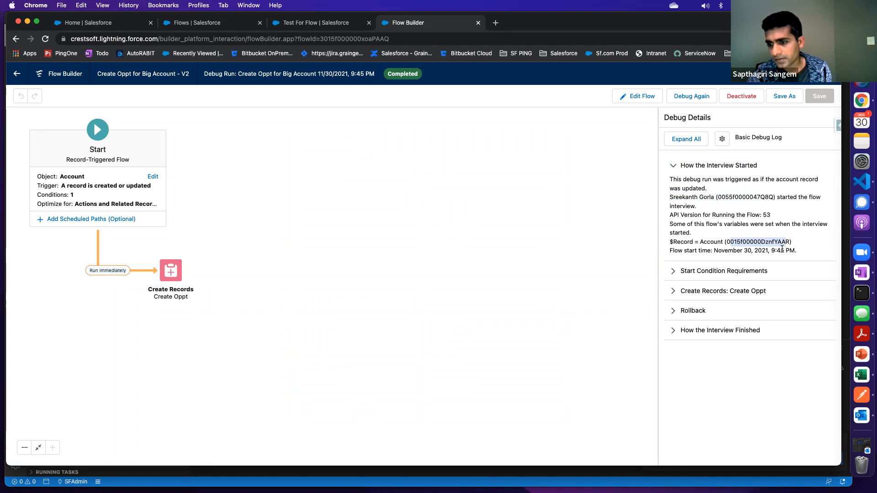
click(726, 242)
Copy the triggering account's record ID from the debug details and open that record by placing the ID after the Salesforce domain address
double_click(757, 241)
key(super+c)
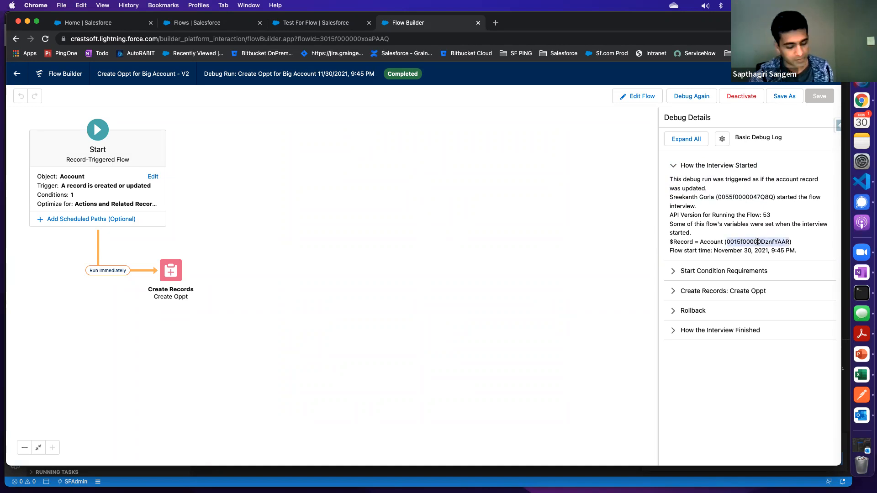
click(302, 25)
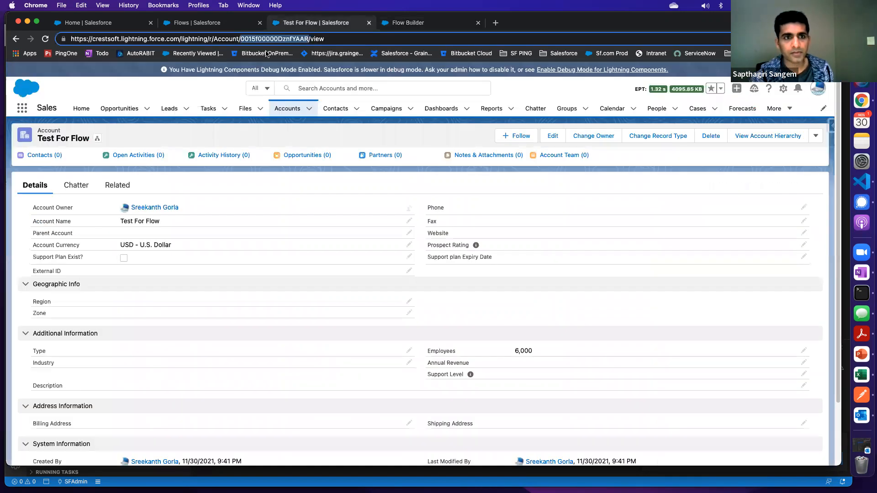
click(194, 39)
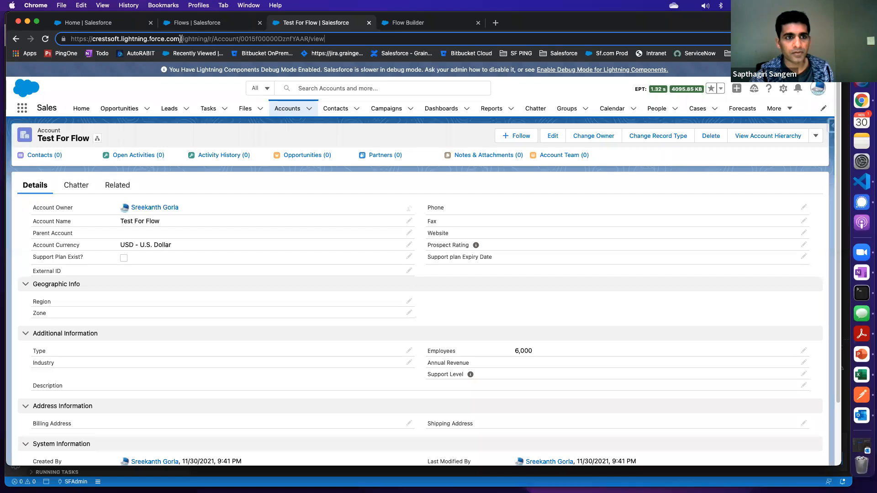
drag(181, 39, 415, 47)
key(BackSpace)
key(super+v)
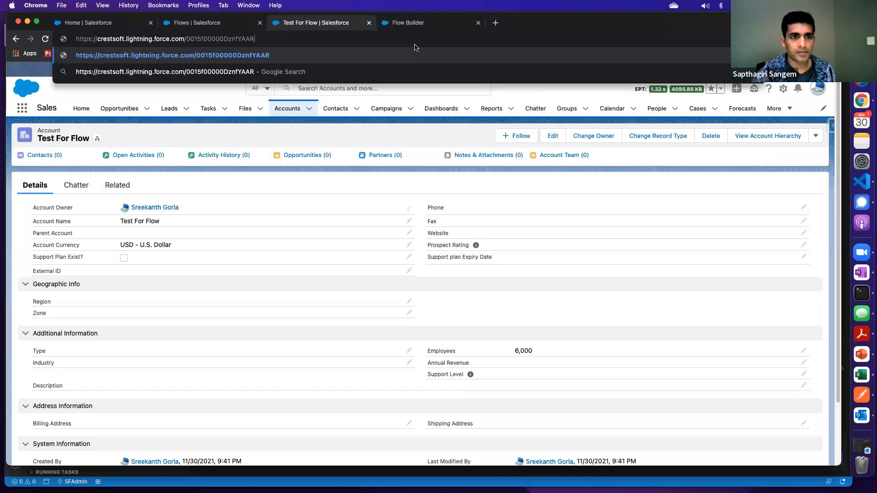
key(Return)
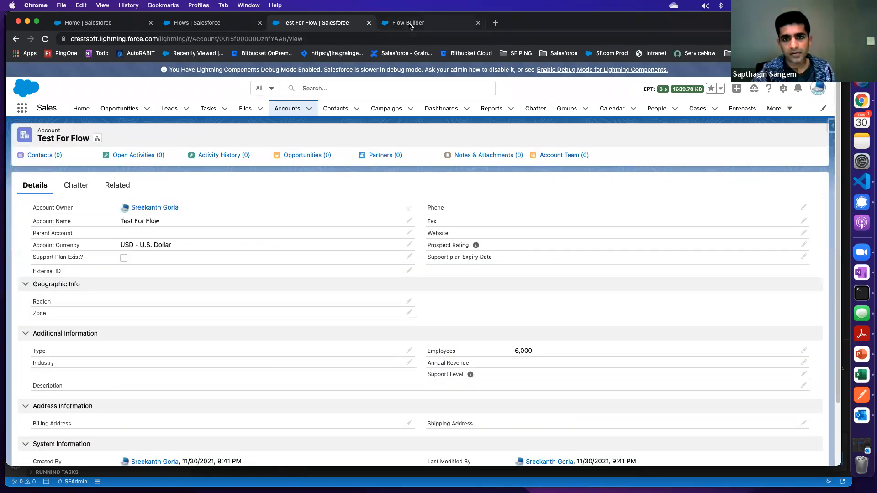
Check the debug run's start condition requirements against the Employees value on the Test For Flow account
click(409, 24)
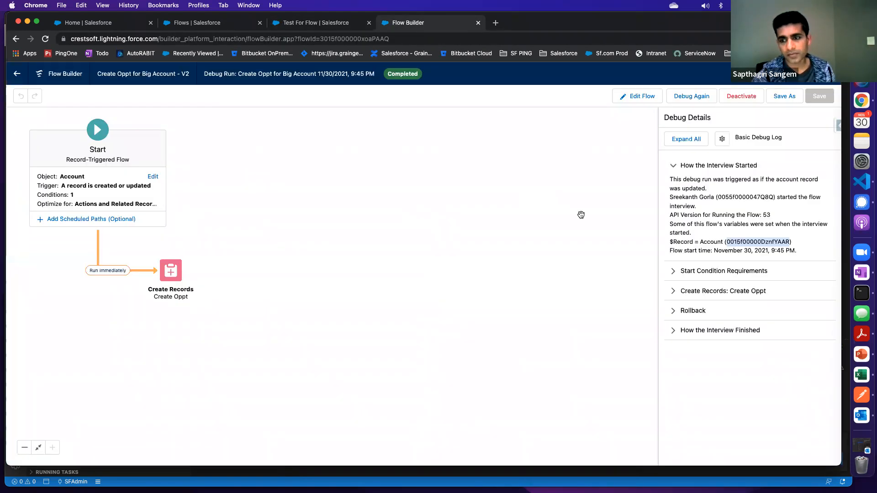
click(676, 273)
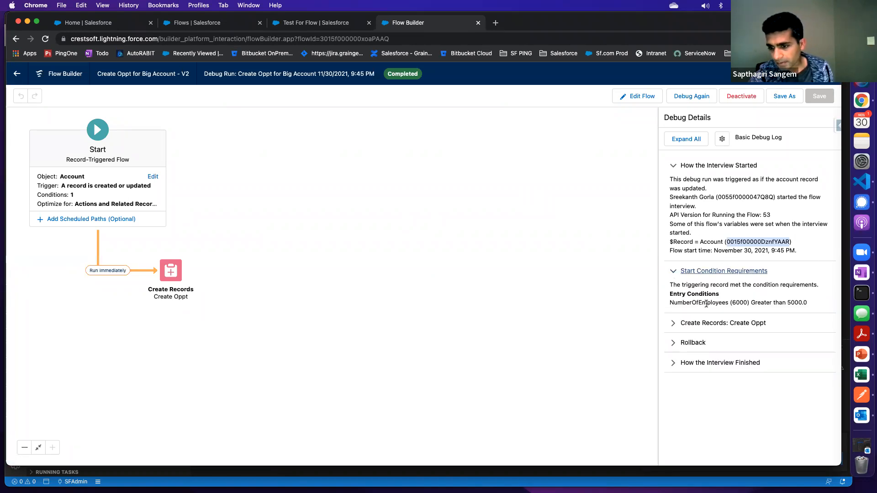
drag(669, 303, 748, 303)
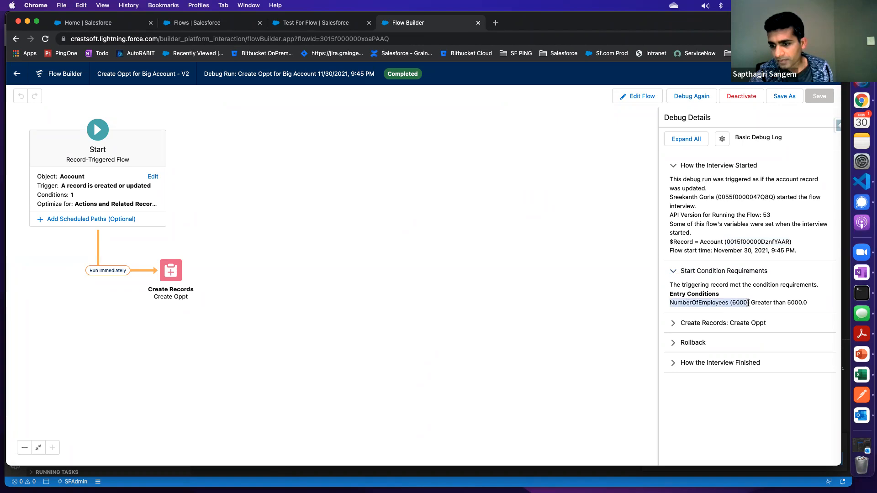
click(315, 23)
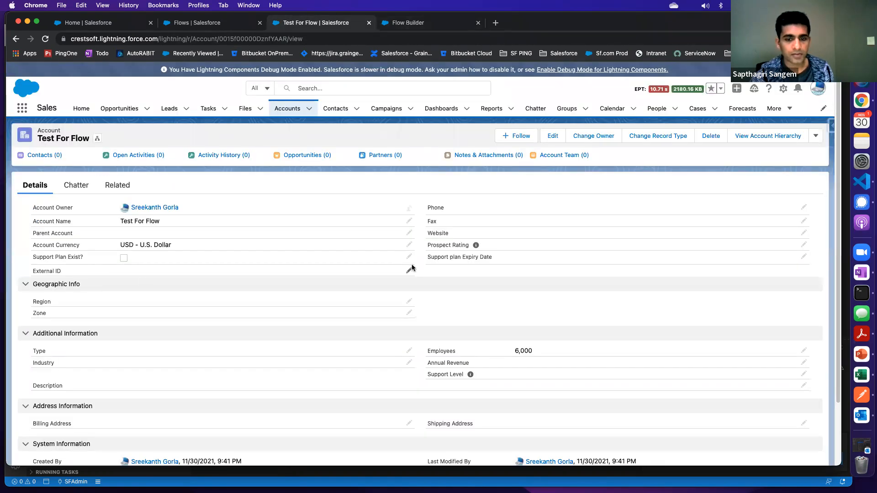
double_click(525, 351)
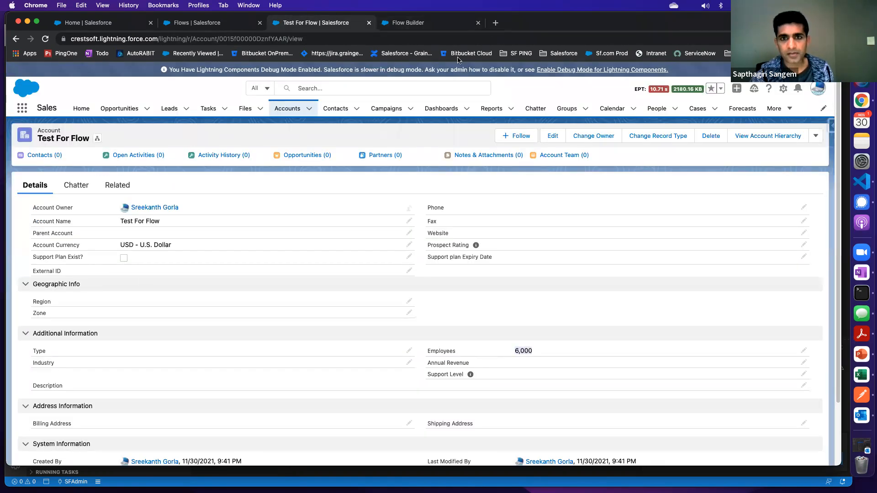
click(420, 23)
drag(756, 303, 807, 303)
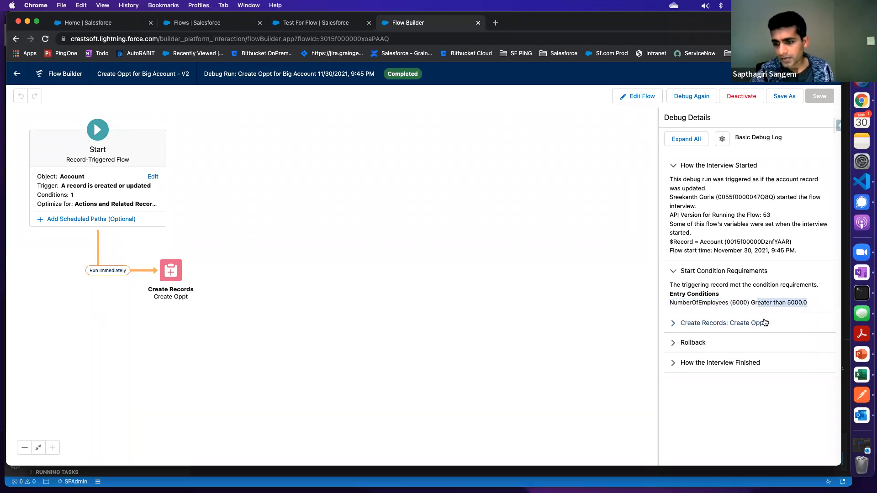
Expand the Create Oppt details of the debug run and examine the value assigned to AccountId
click(671, 324)
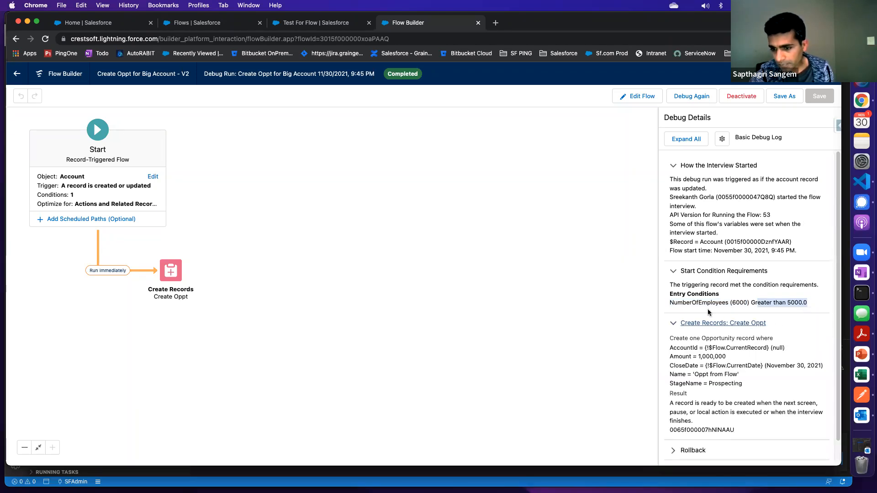
scroll(711, 311, down, 1)
click(723, 353)
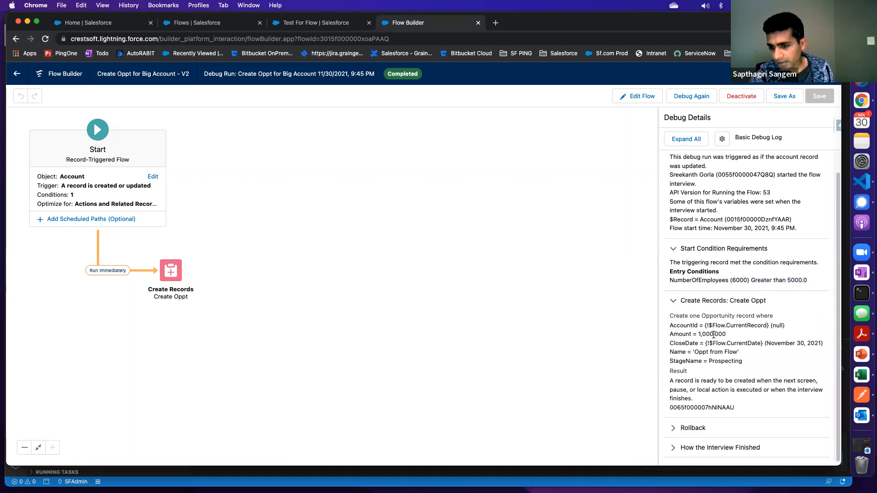
drag(671, 325, 800, 329)
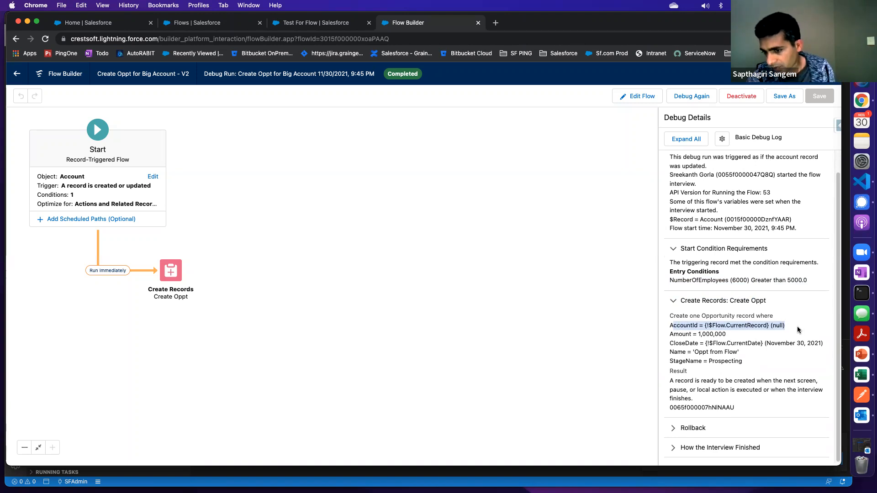
click(771, 326)
drag(781, 326, 785, 329)
click(728, 338)
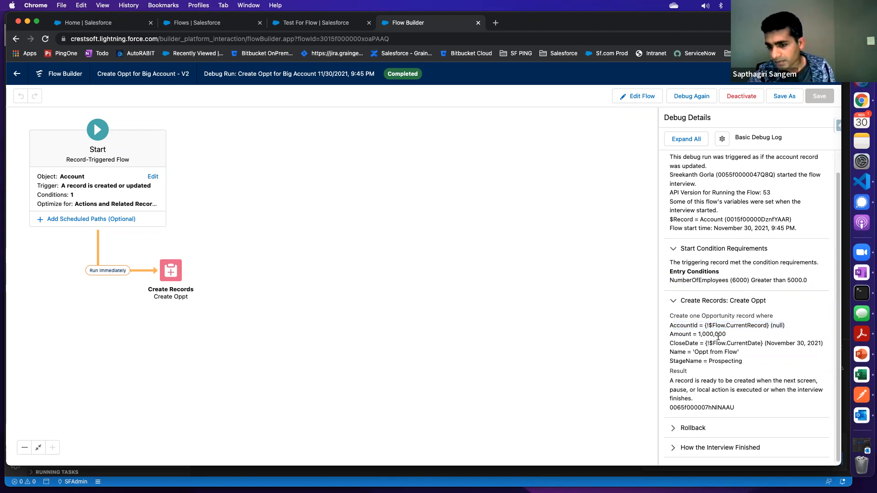
Examine the Amount, CloseDate, Name and StageName values assigned to the opportunity in the Create Oppt debug details
drag(697, 334, 726, 336)
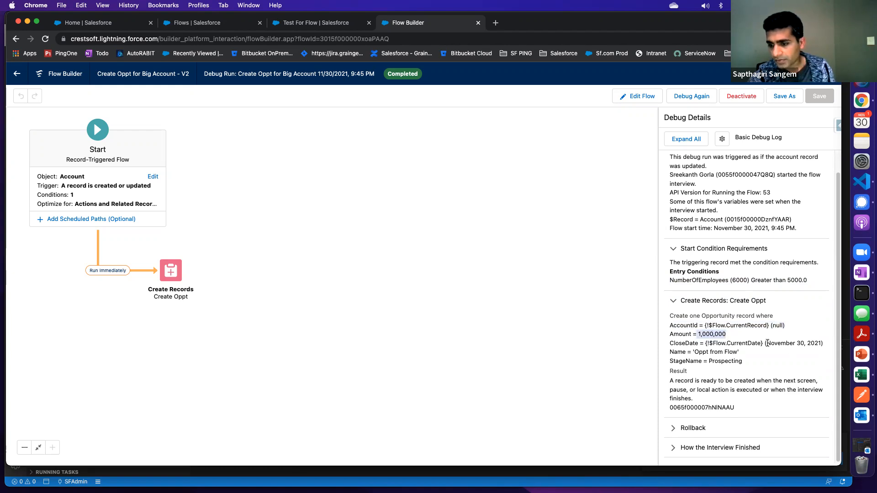
drag(767, 343, 817, 343)
drag(711, 343, 755, 344)
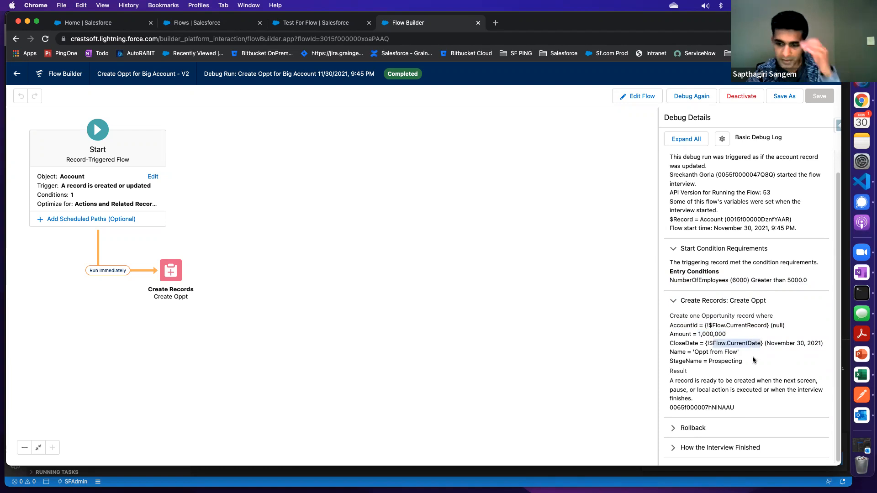
drag(767, 343, 818, 343)
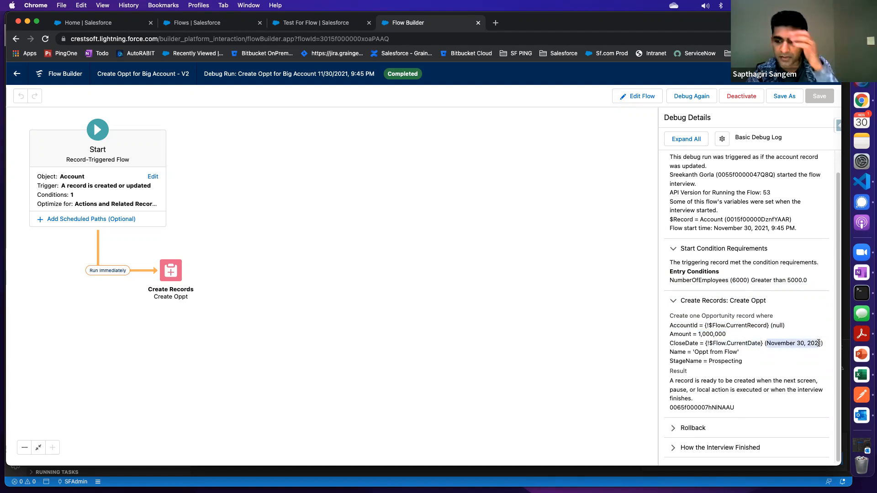
click(696, 351)
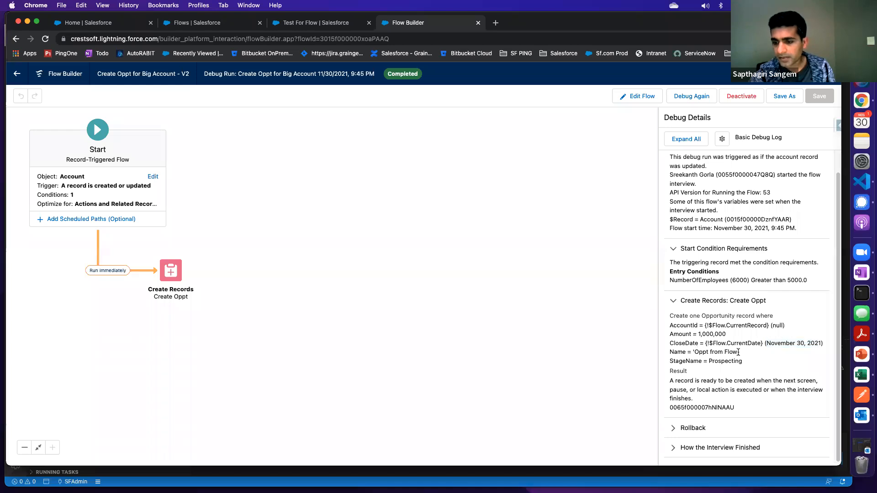
drag(708, 361, 751, 365)
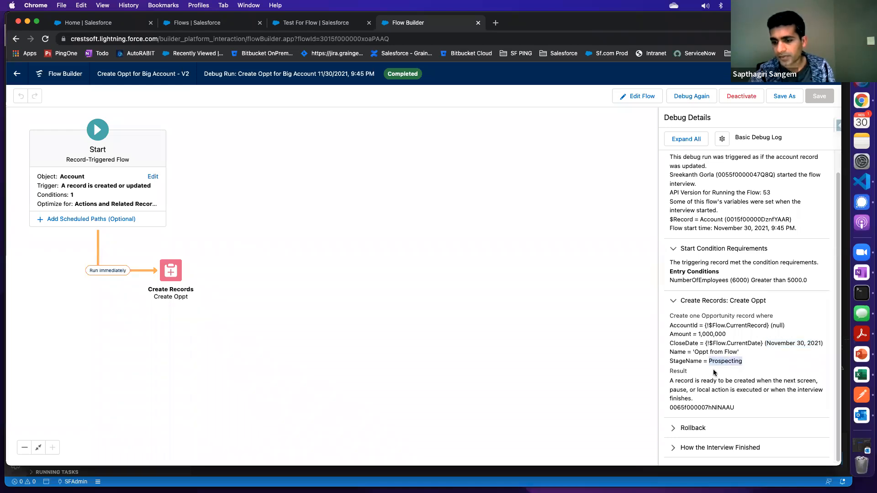
Expand the Rollback section of the debug details and read how it treats the run's record changes
drag(697, 353, 740, 353)
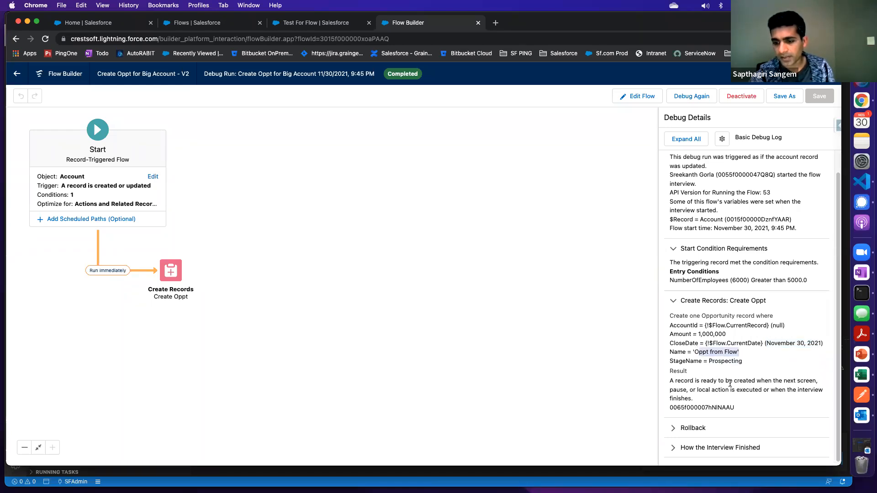
click(674, 429)
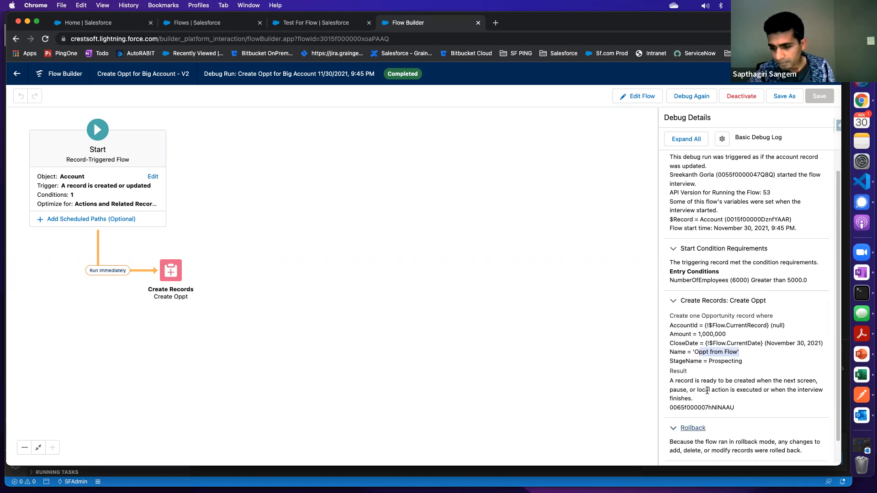
scroll(707, 390, down, 1)
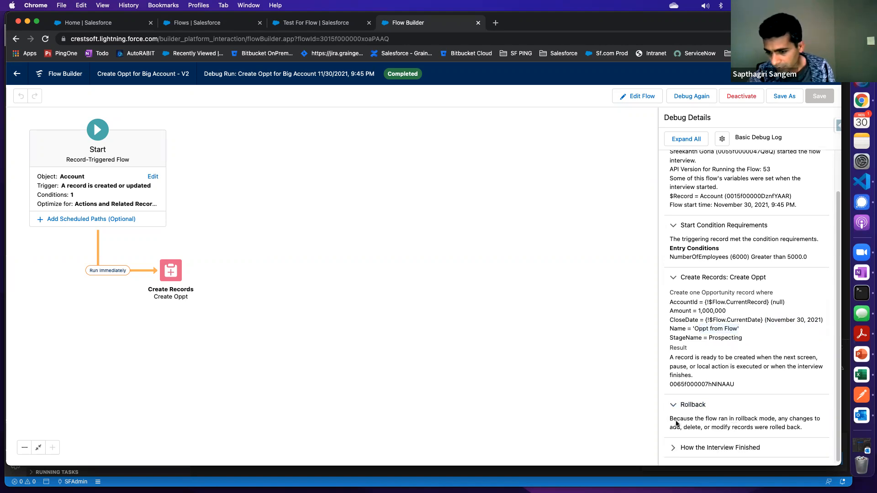
drag(670, 419, 776, 424)
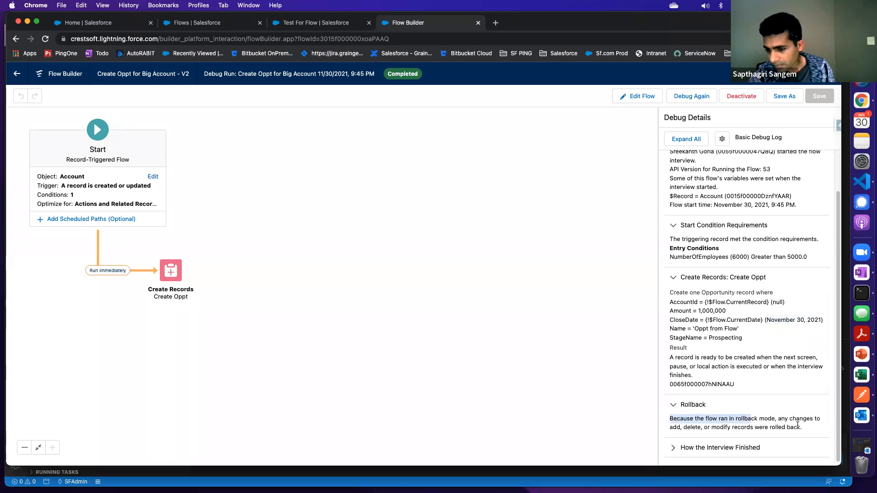
click(708, 428)
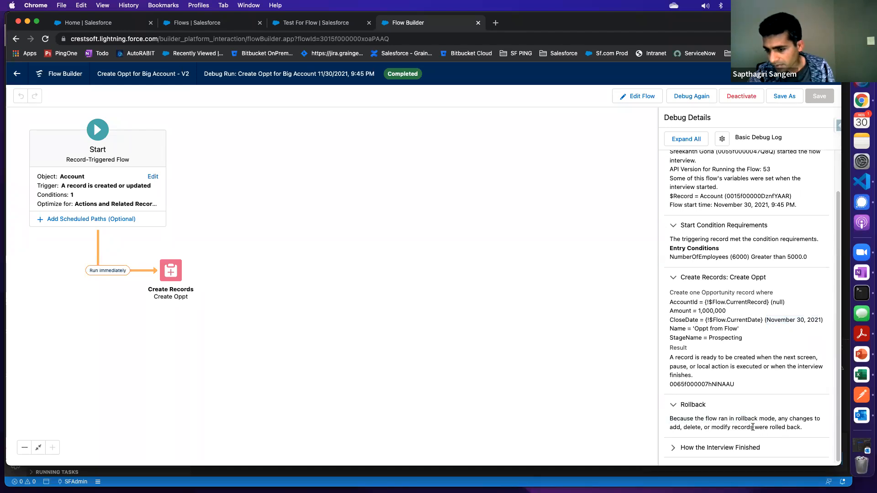
drag(752, 427, 813, 431)
Expand the How the Interview Finished section and review the interview's run time and finish time
click(673, 448)
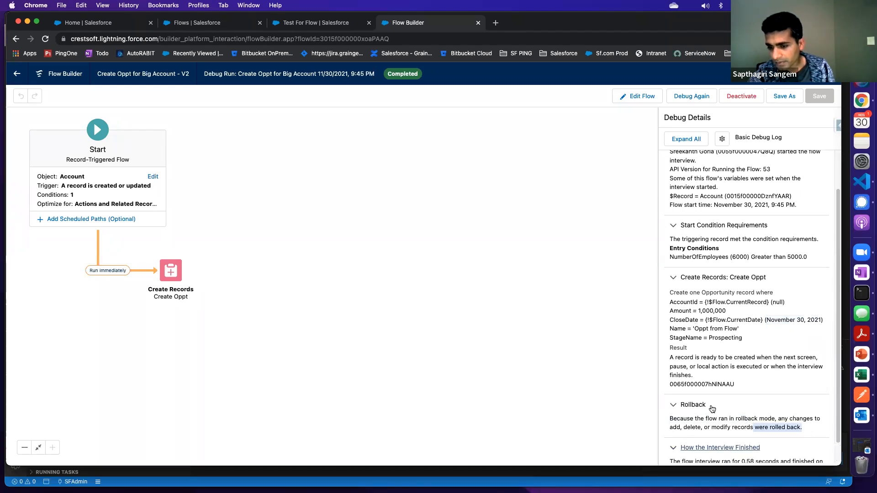
scroll(710, 404, down, 1)
scroll(708, 401, up, 3)
scroll(708, 402, down, 3)
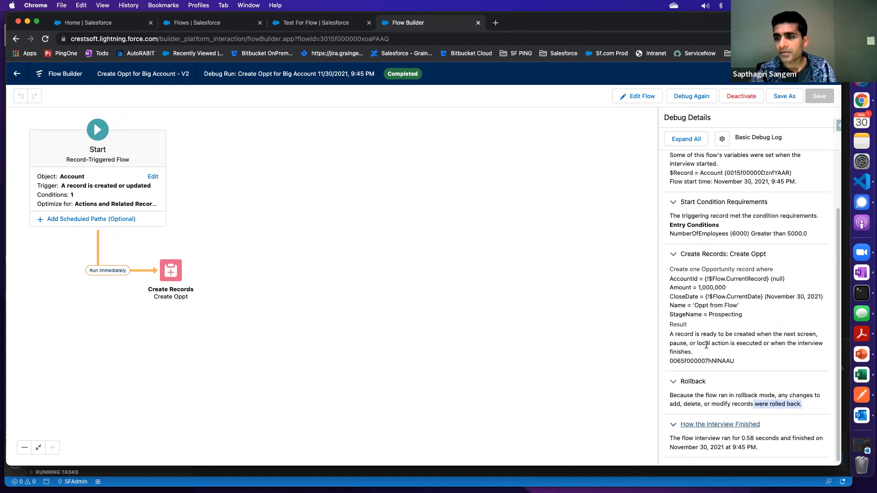
scroll(695, 293, up, 4)
scroll(695, 293, down, 4)
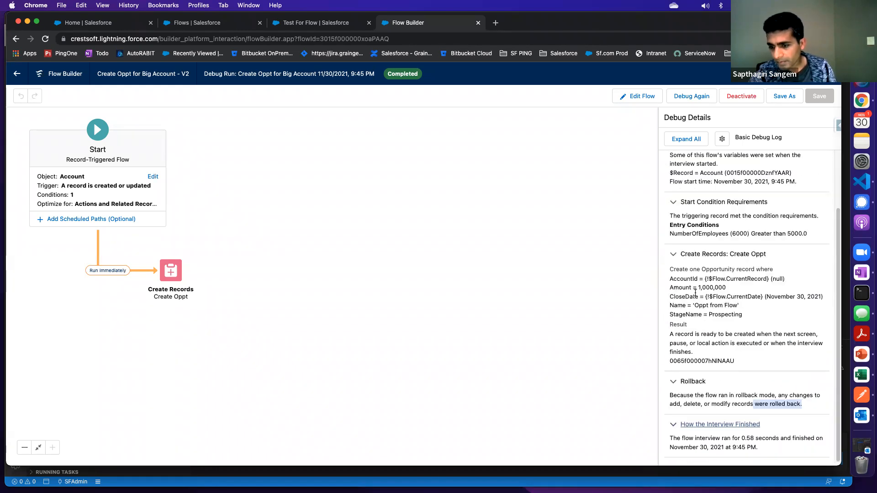
Recheck the AccountId assignment in the Create Oppt debug details against the Test For Flow account record
click(736, 282)
drag(709, 279, 766, 279)
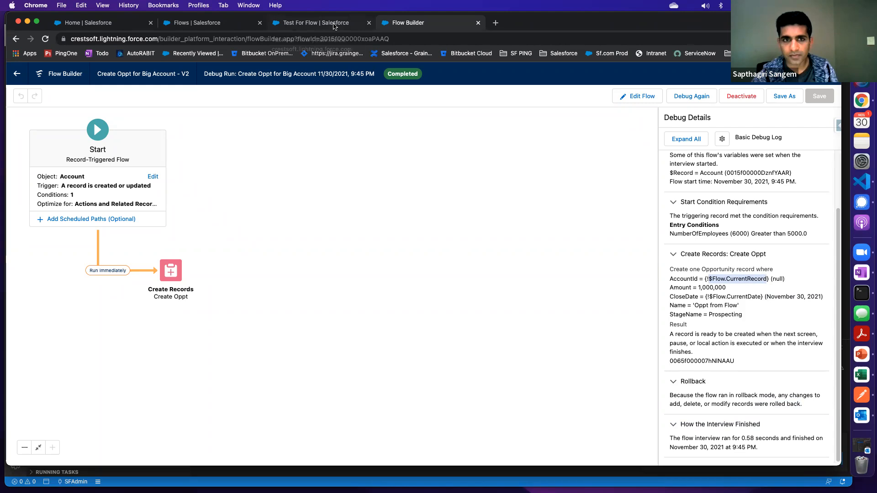
click(334, 24)
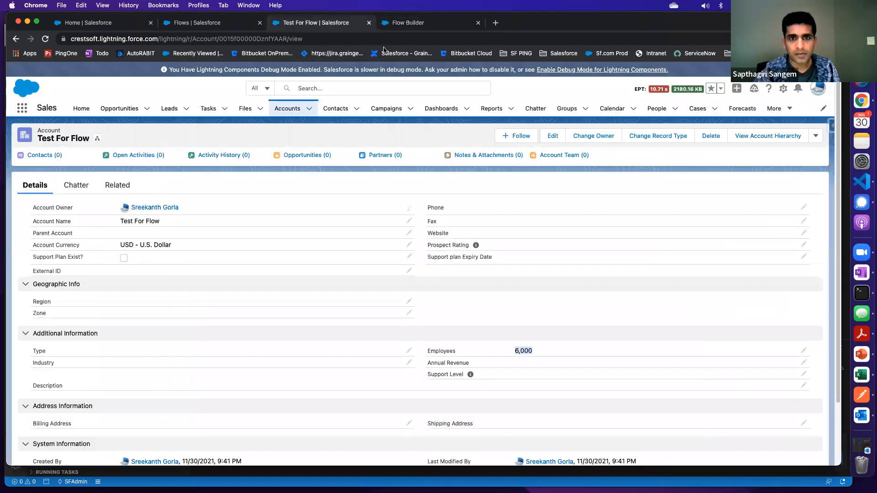
click(412, 24)
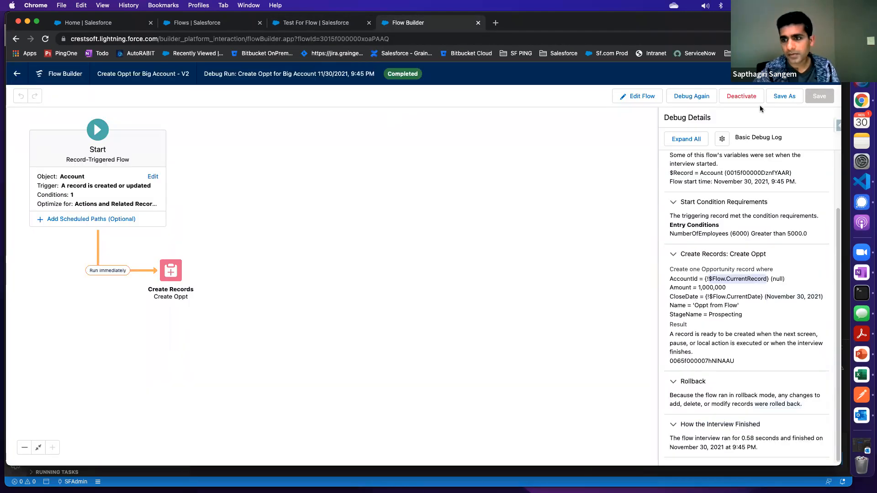
Return the flow to editing and open the Create Oppt element to review its opportunity field values
click(642, 97)
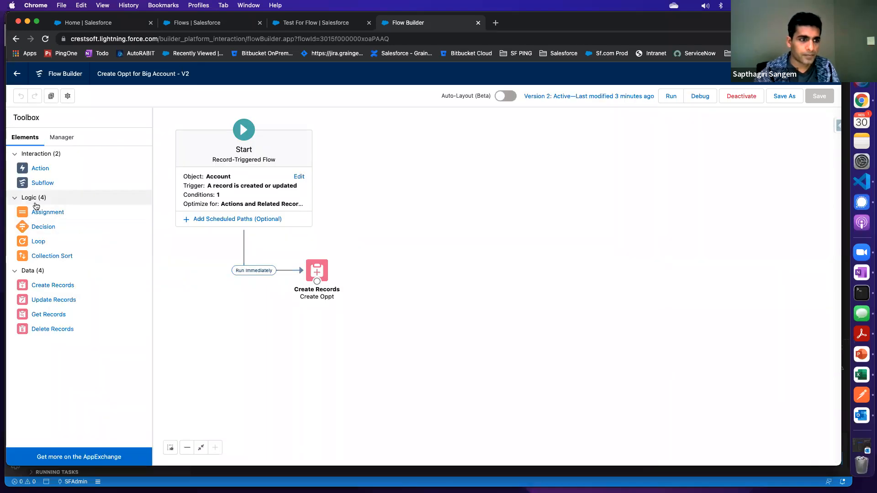
click(319, 272)
double_click(317, 272)
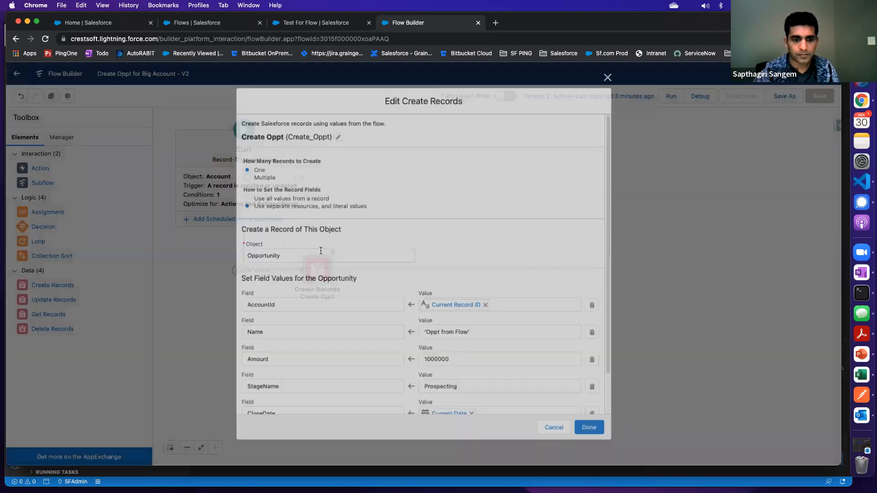
scroll(442, 361, down, 3)
scroll(442, 361, up, 3)
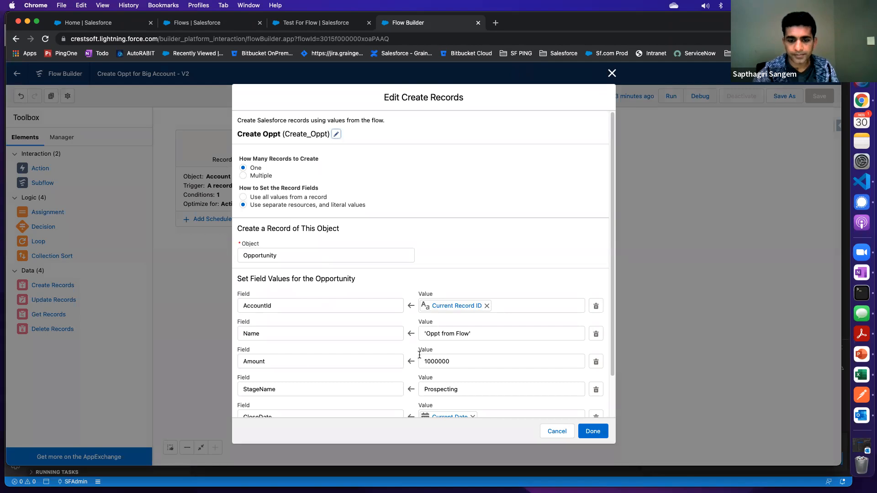
scroll(419, 355, down, 3)
Open the Create a Case template flow from the Setup list of flows as a reference
click(294, 23)
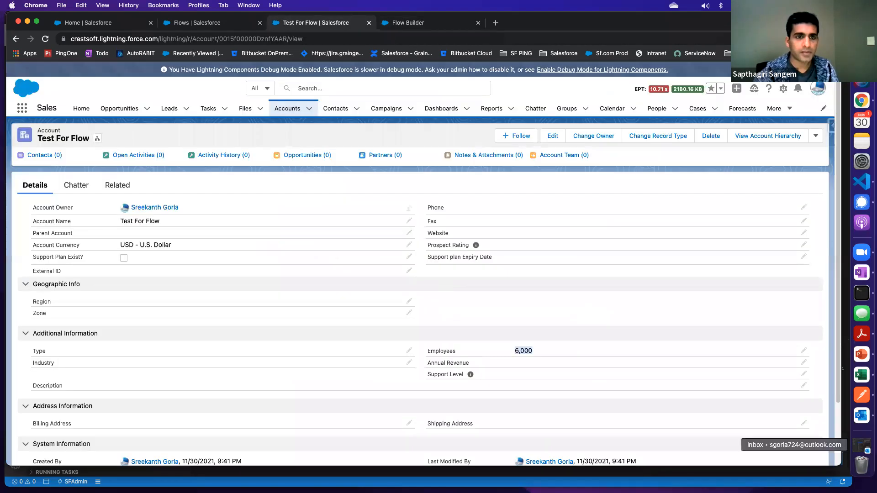
click(216, 28)
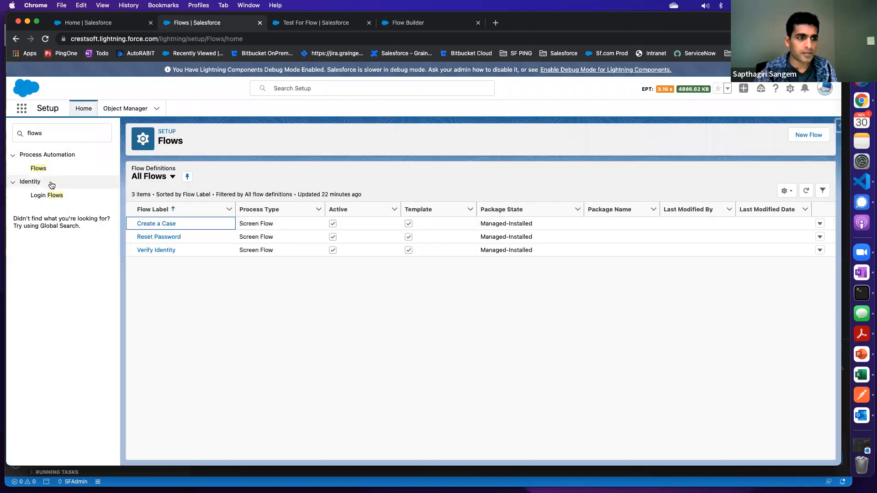
click(166, 224)
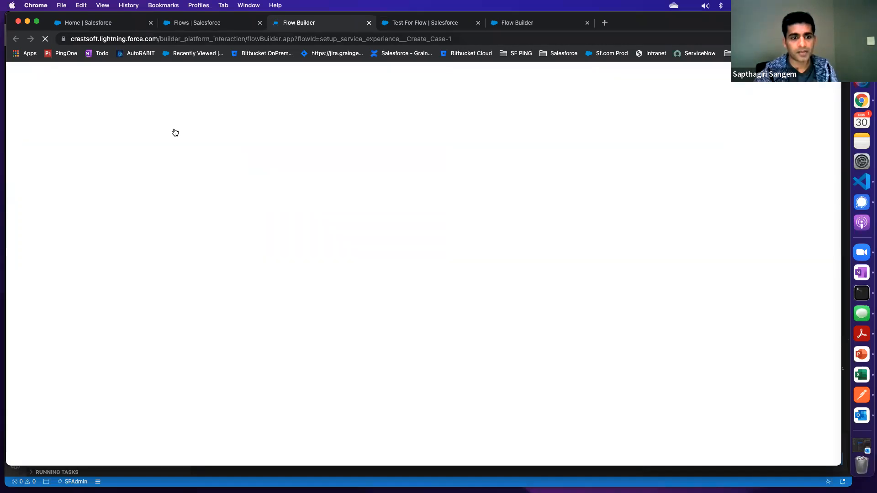
click(197, 22)
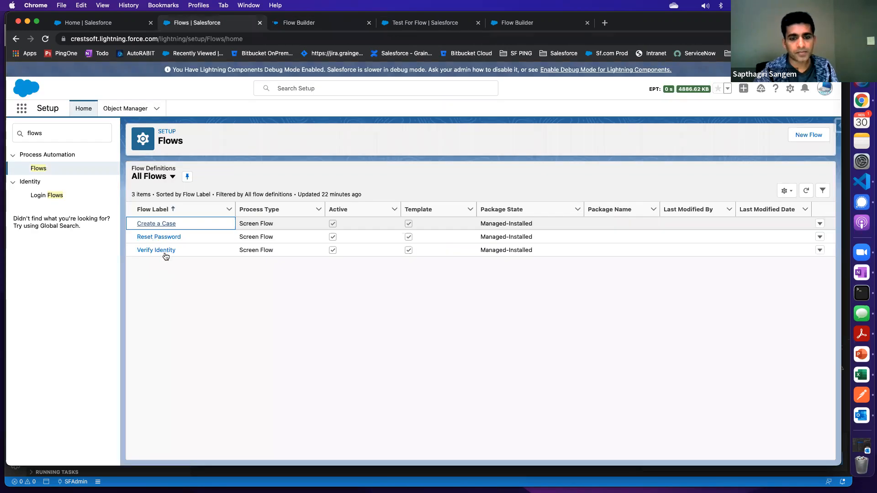
click(300, 23)
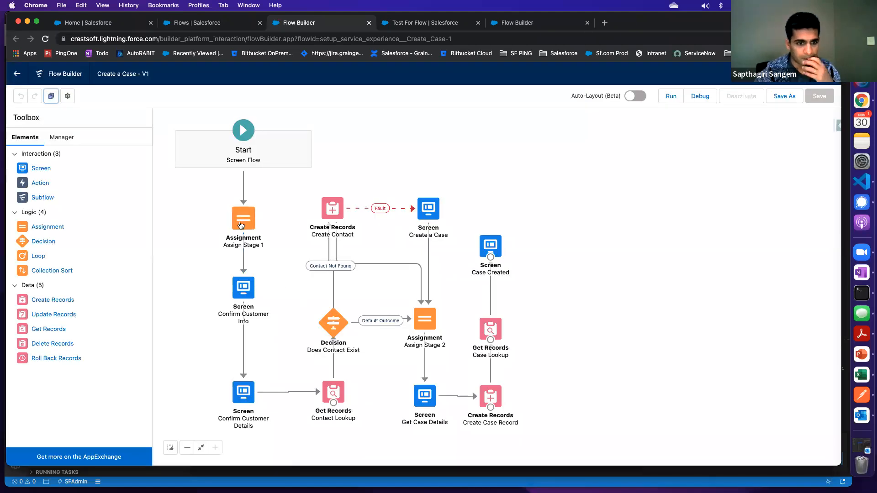
Inspect the variable assignment in the Assign Stage 1 element of the Create a Case flow, then close it unchanged
click(246, 223)
double_click(246, 223)
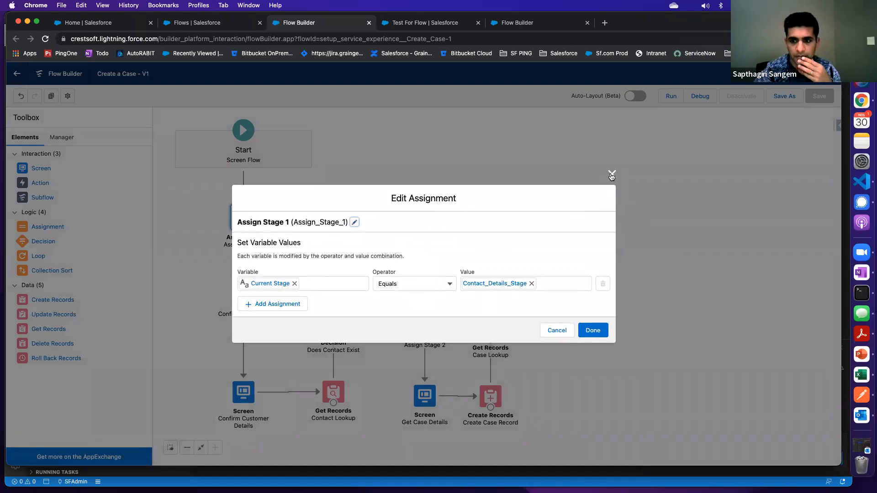
click(611, 175)
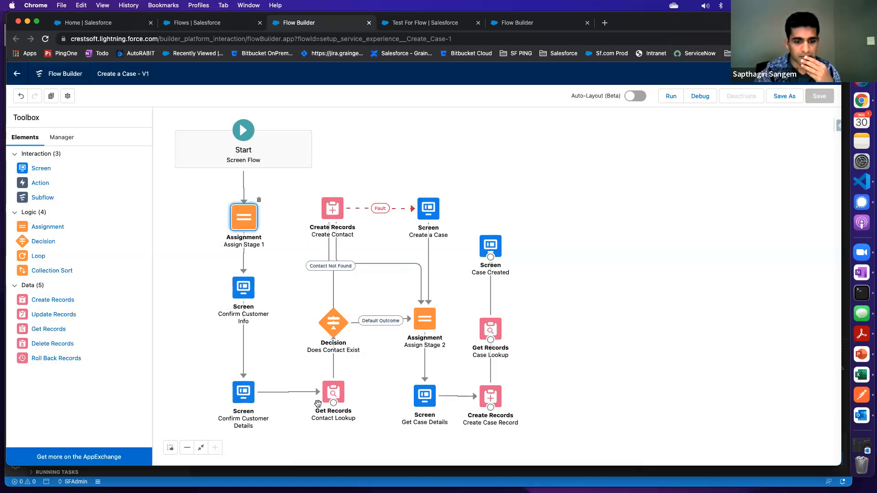
Examine the Contact Lookup element's filter conditions and the variable that stores the contact Id, then close it unchanged
click(337, 396)
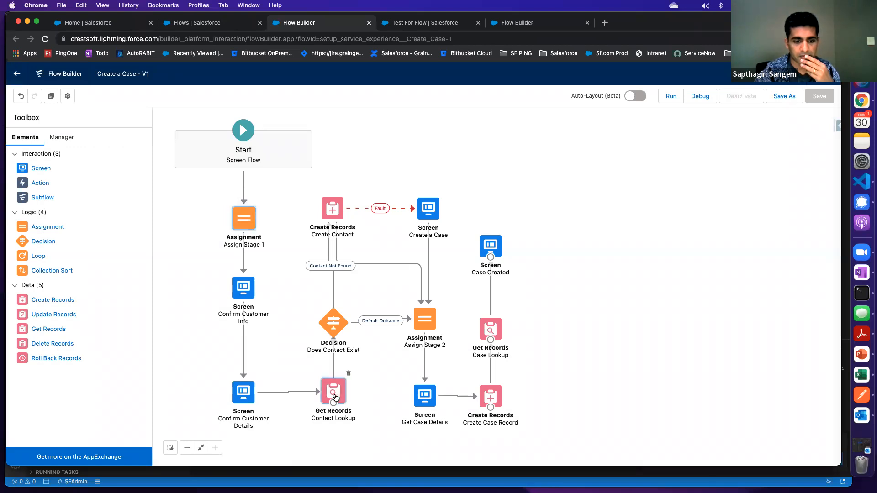
double_click(336, 395)
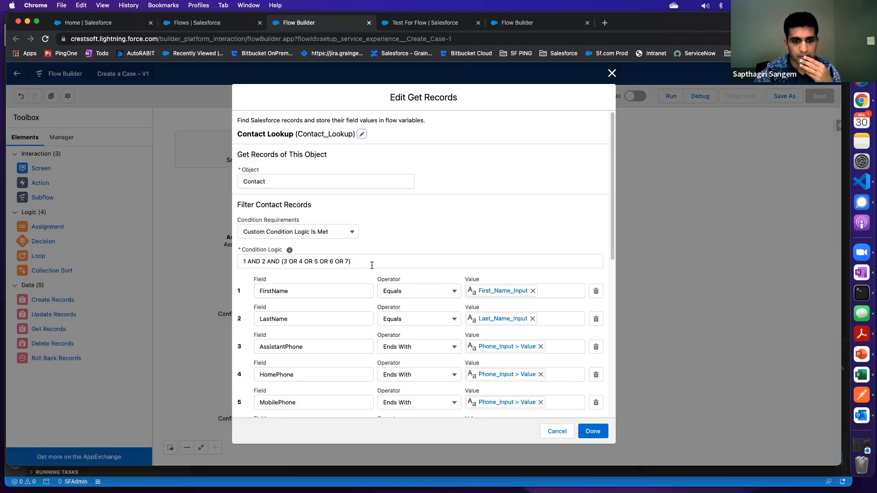
scroll(371, 265, down, 10)
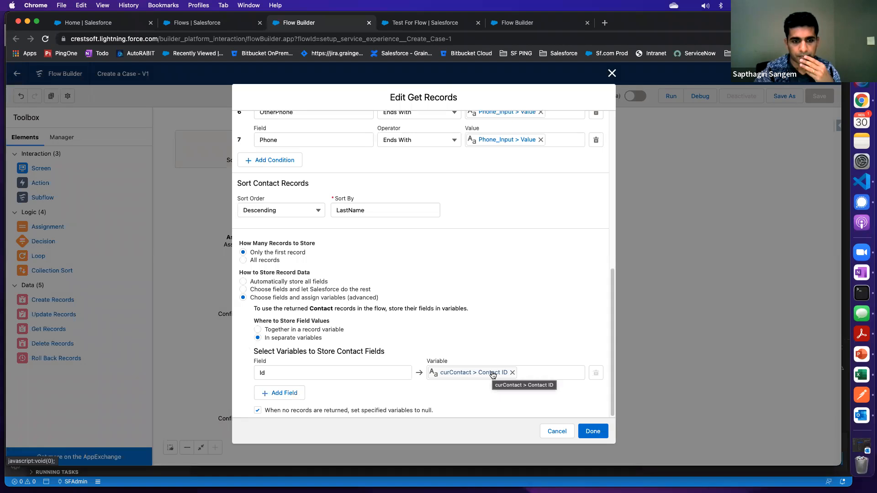
scroll(491, 375, up, 5)
scroll(491, 376, down, 5)
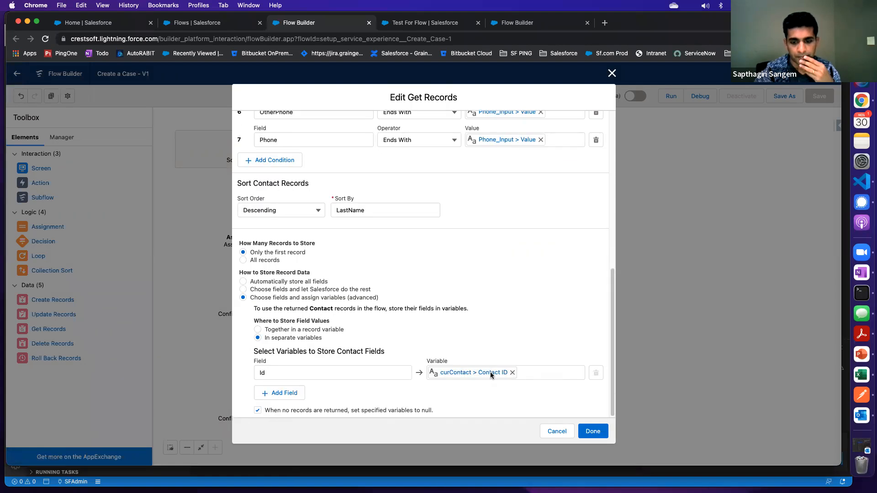
click(550, 432)
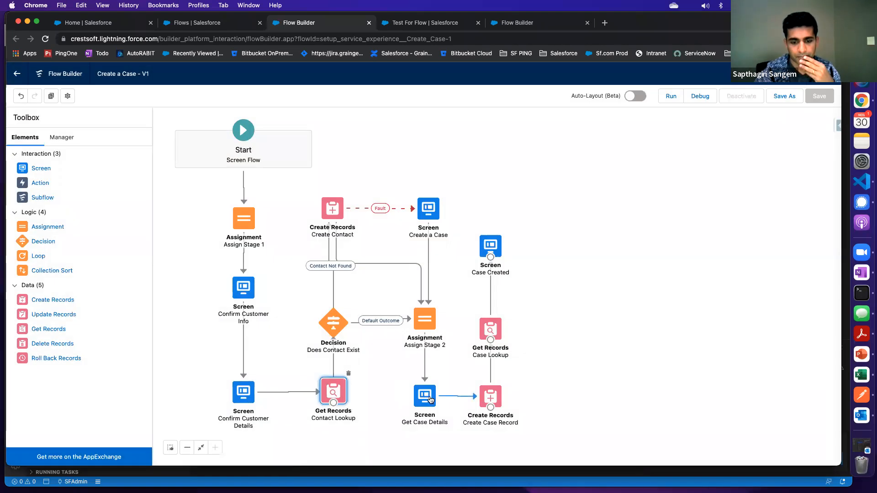
View the Get Case Details screen, then open the Create Case Record element and examine how ContactId is assigned
double_click(428, 400)
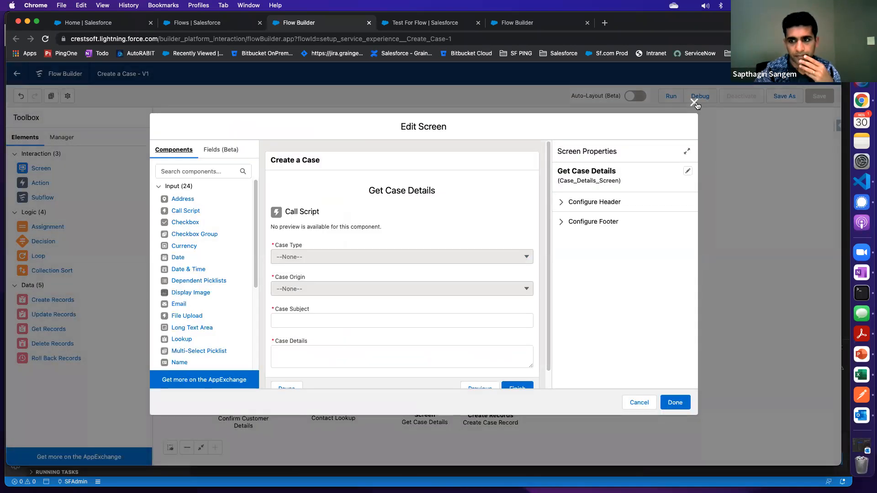
click(693, 101)
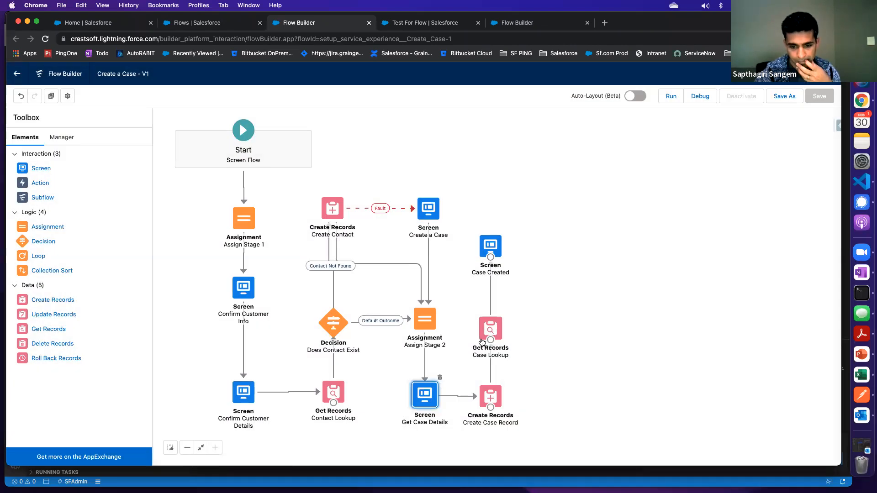
click(491, 394)
double_click(490, 398)
scroll(351, 310, down, 2)
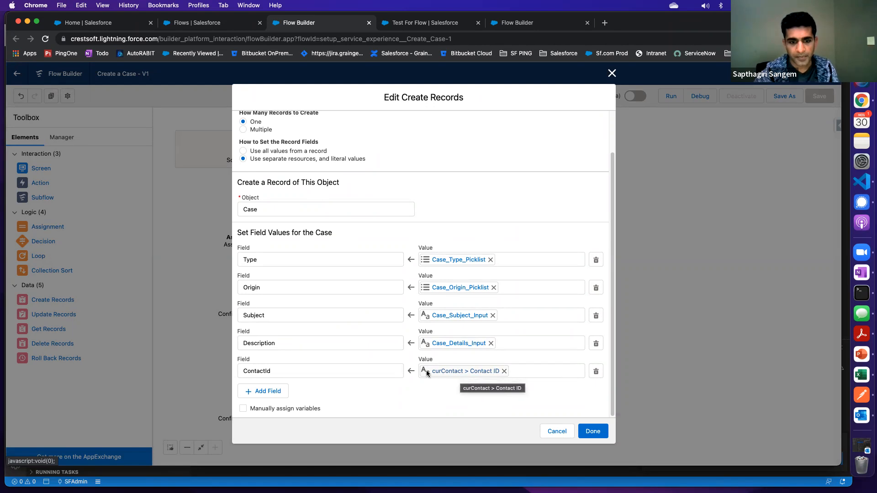
In the Create Oppt for Big Account flow, replace the opportunity's AccountId value with $Record > Account ID and accept the Create Records element
click(425, 25)
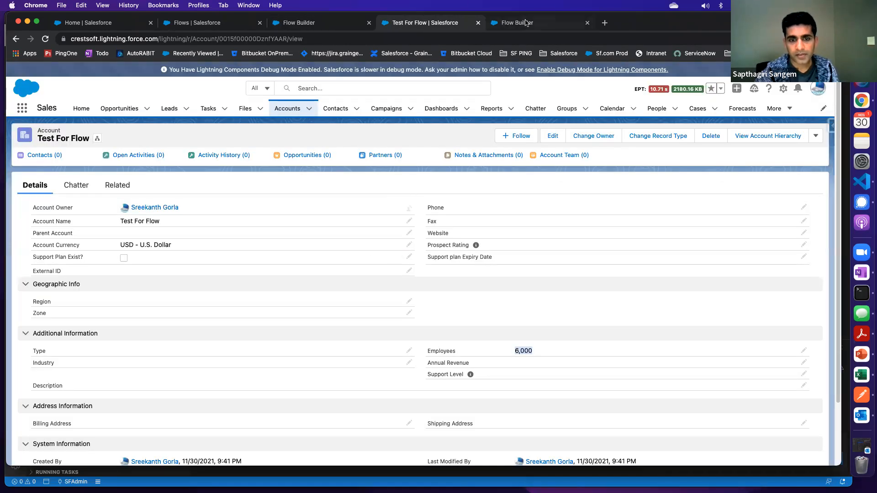
click(526, 22)
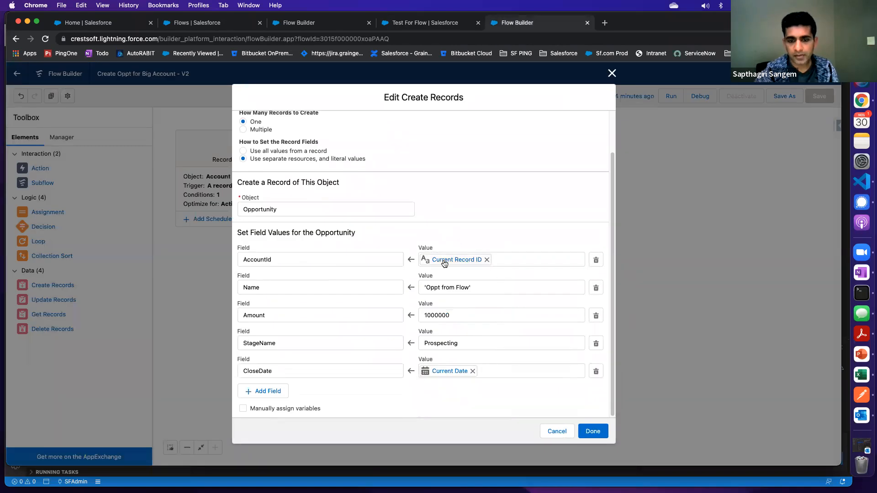
click(486, 260)
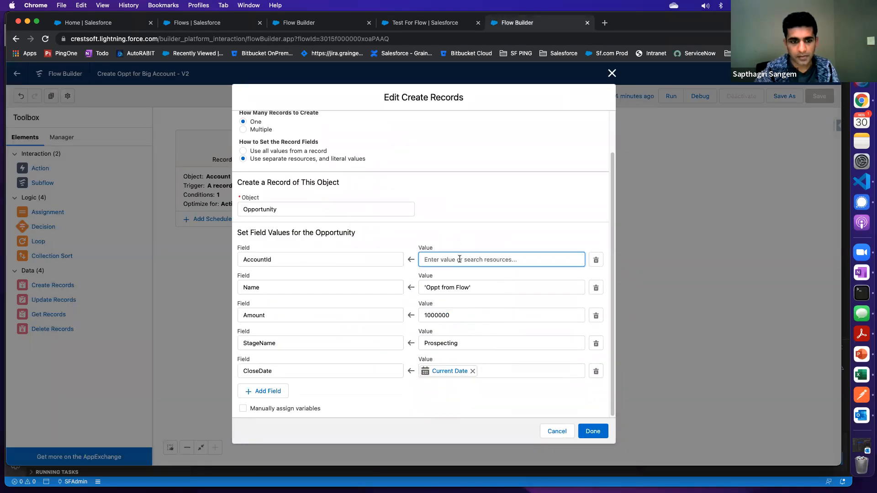
click(460, 259)
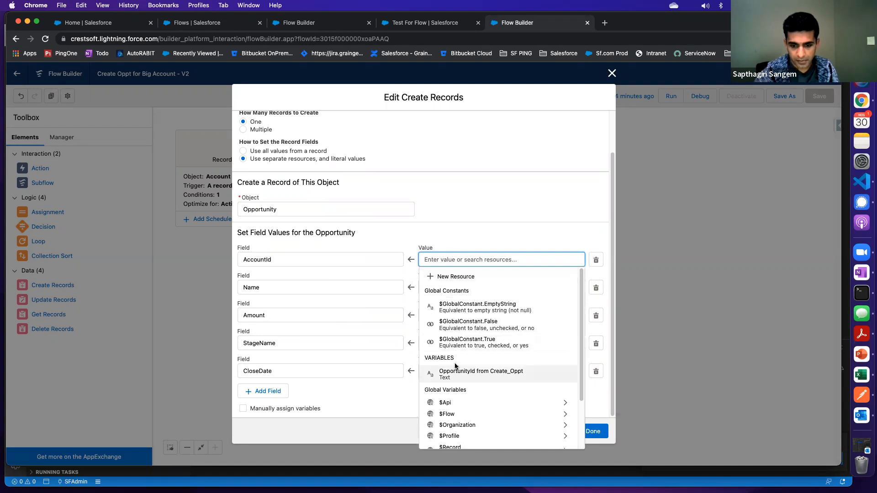
scroll(455, 366, down, 3)
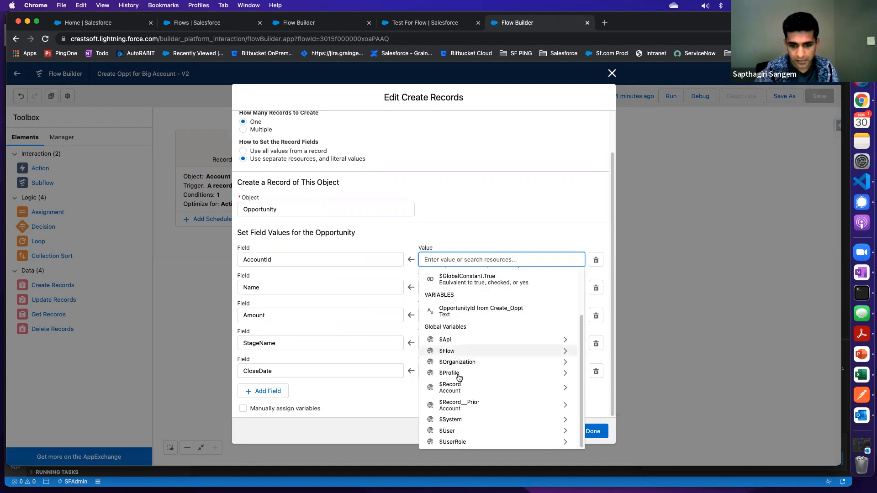
click(455, 388)
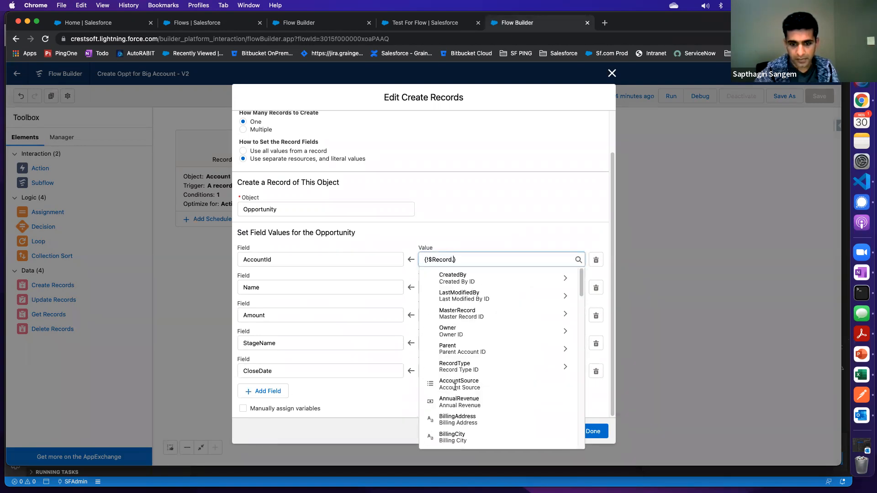
text(id)
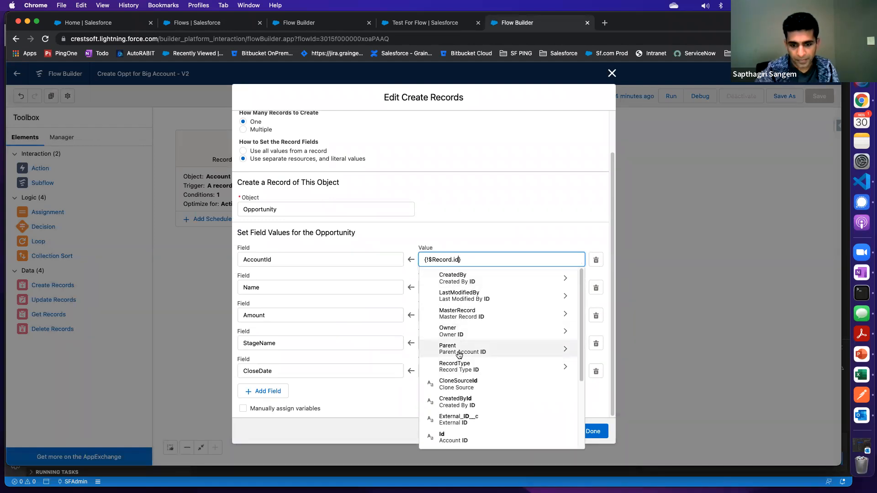
scroll(447, 411, down, 1)
click(447, 429)
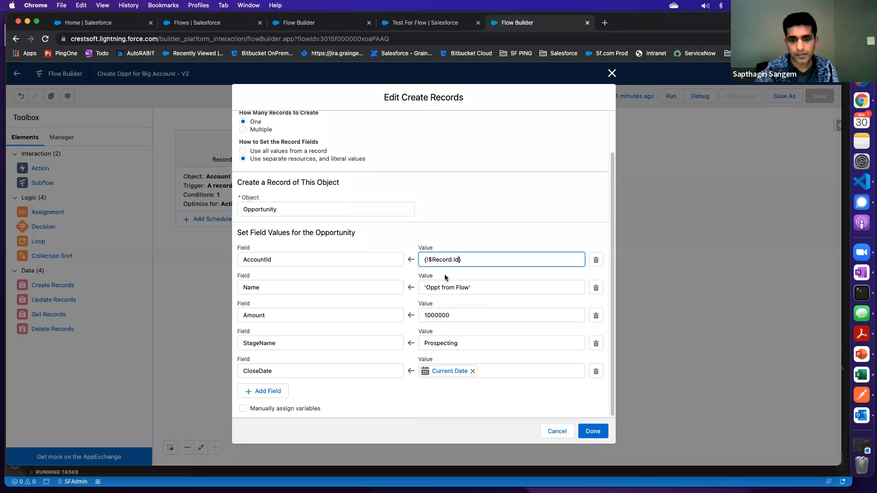
click(589, 432)
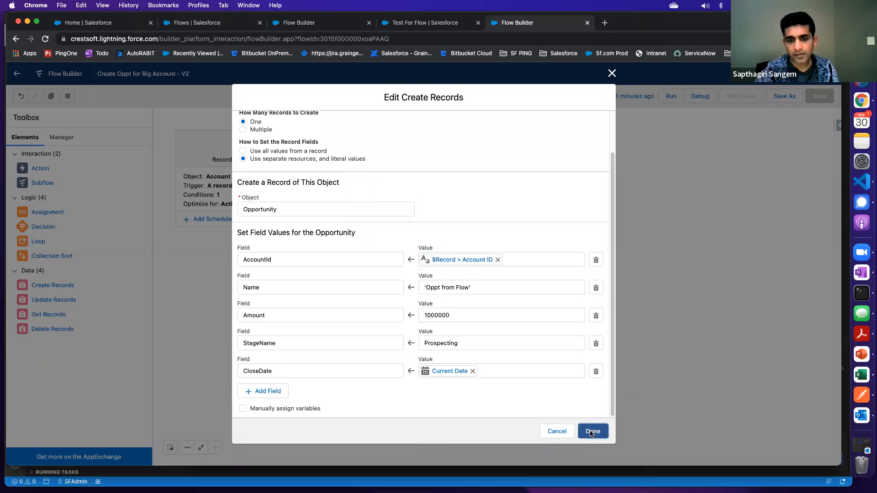
Save the Create Oppt for Big Account flow as a new version and activate it
click(784, 96)
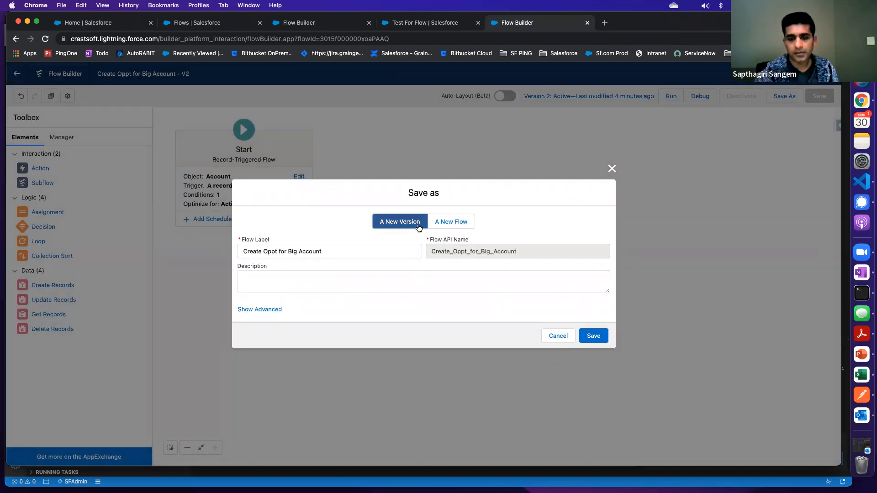
click(588, 336)
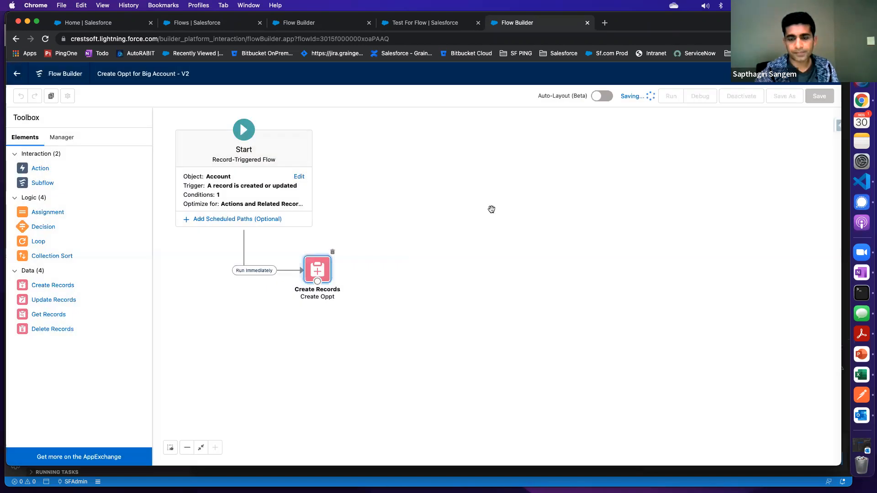
click(748, 96)
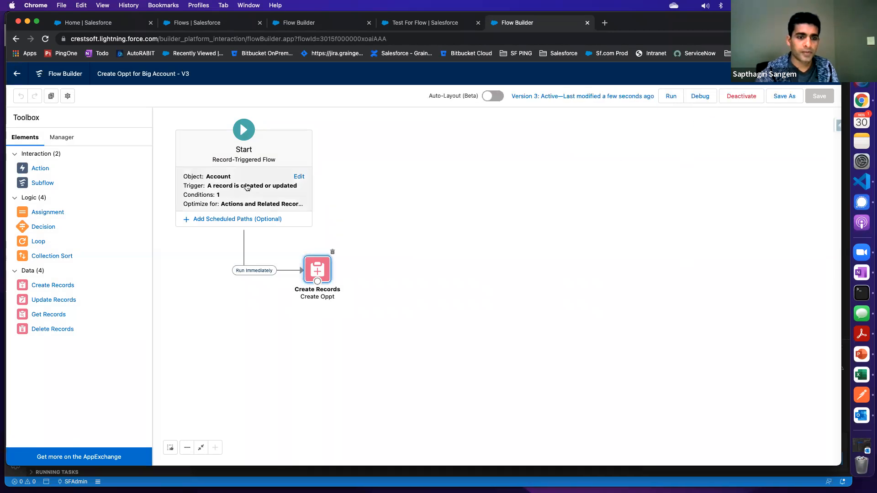
Review the flow's start configuration with its trigger and entry conditions, then close it unchanged
click(273, 187)
click(298, 177)
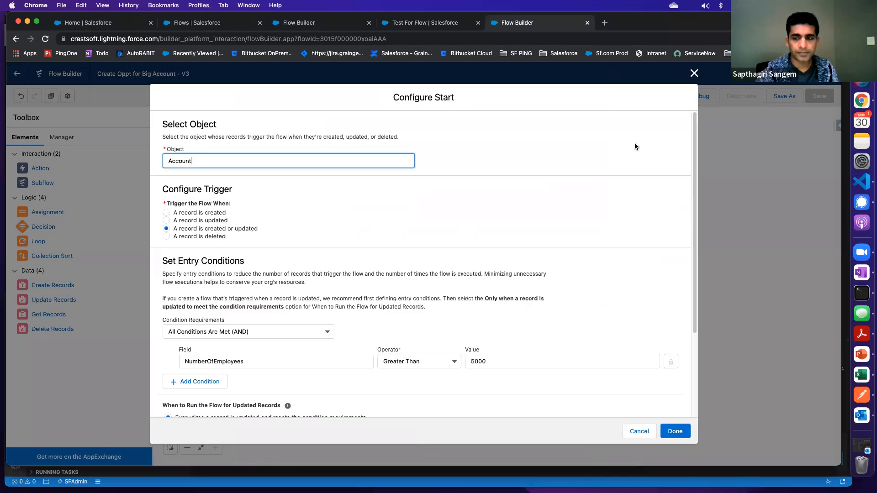
click(694, 74)
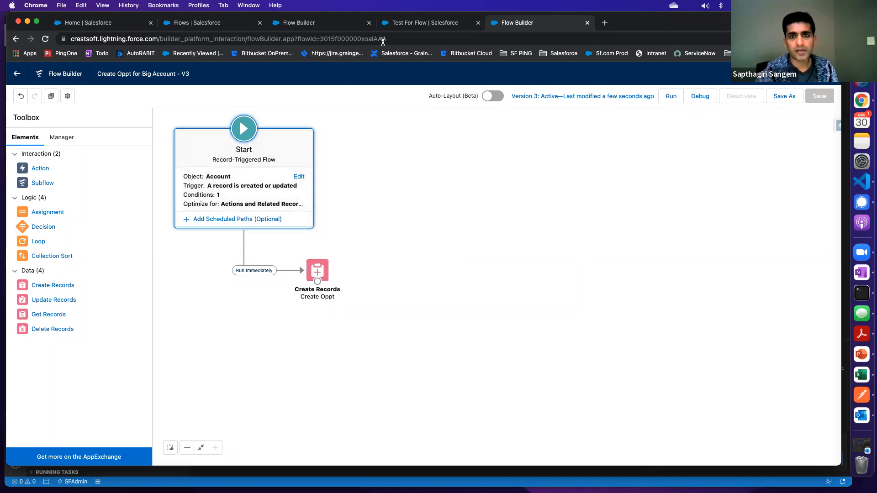
Create and save a new Partner Account named Test for Flow 2 with 6000 employees
click(425, 23)
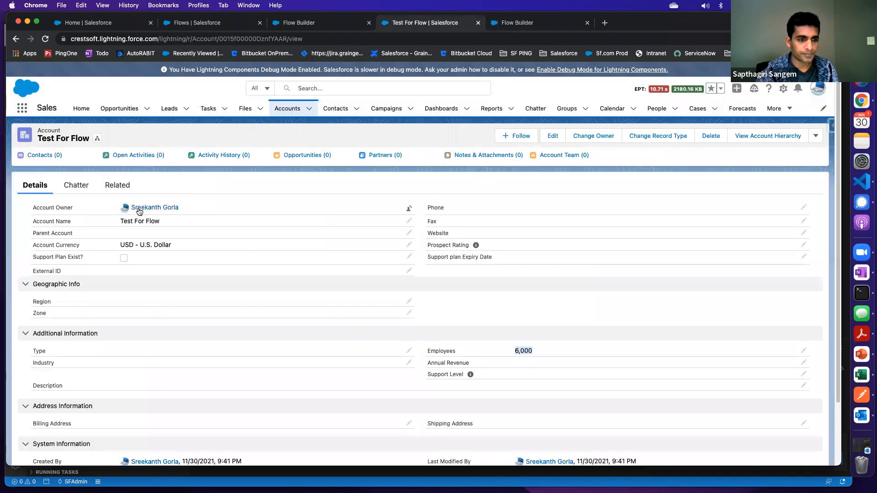
click(288, 108)
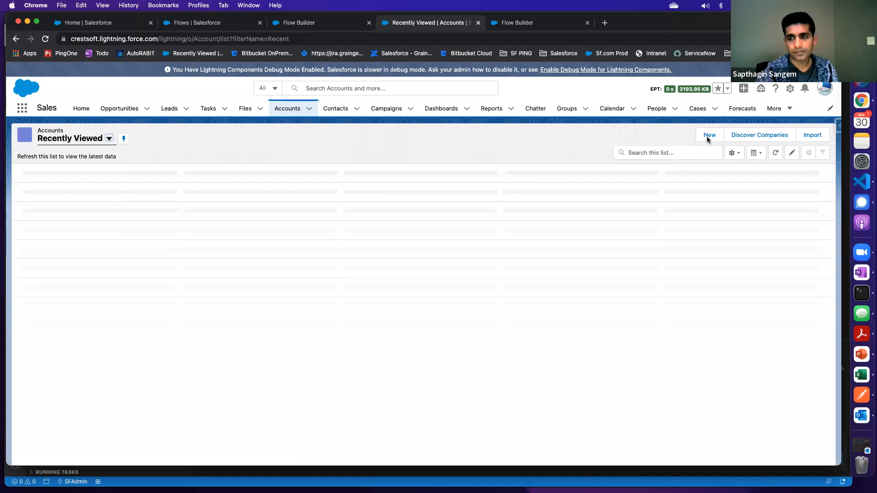
click(710, 140)
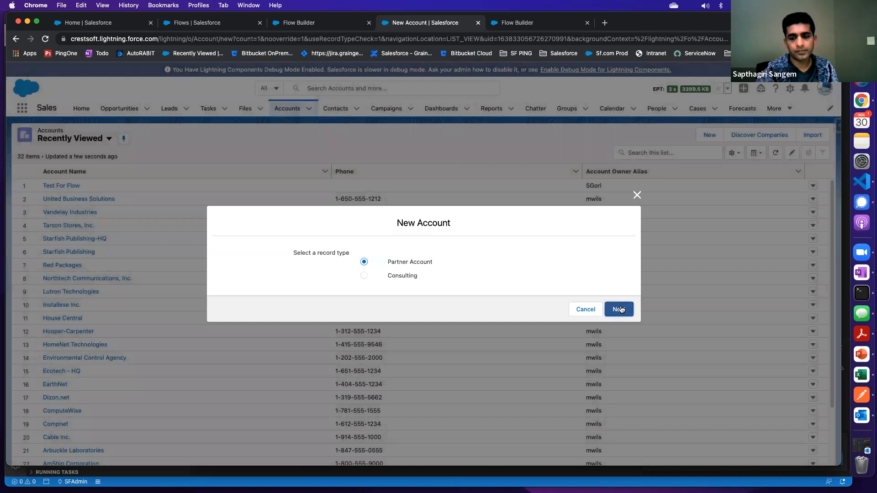
click(620, 310)
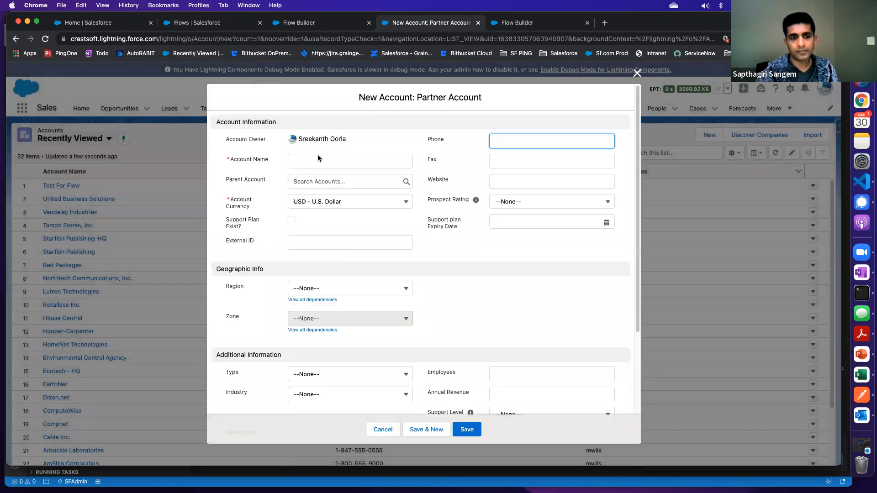
click(314, 160)
text(Tes)
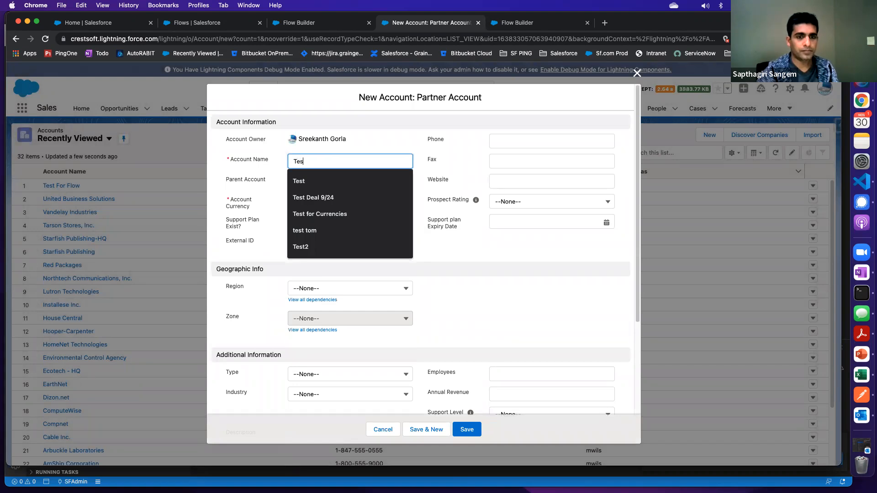
text(t for Flow 2)
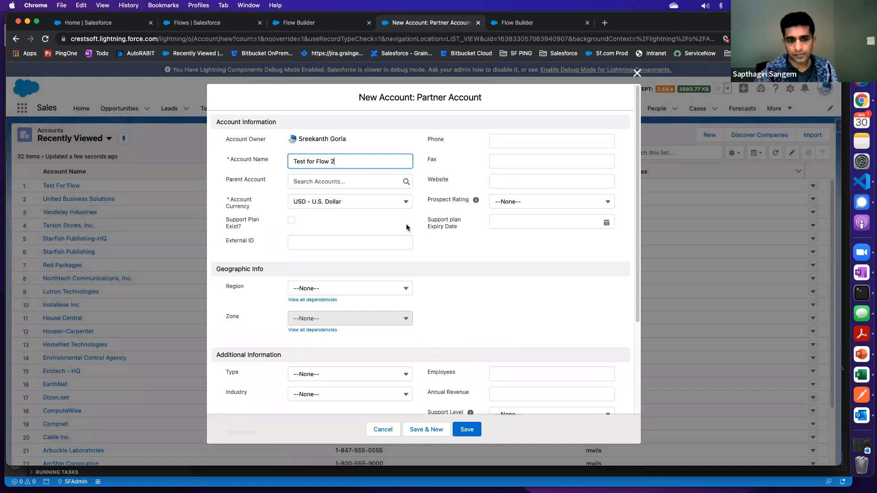
scroll(308, 250, down, 3)
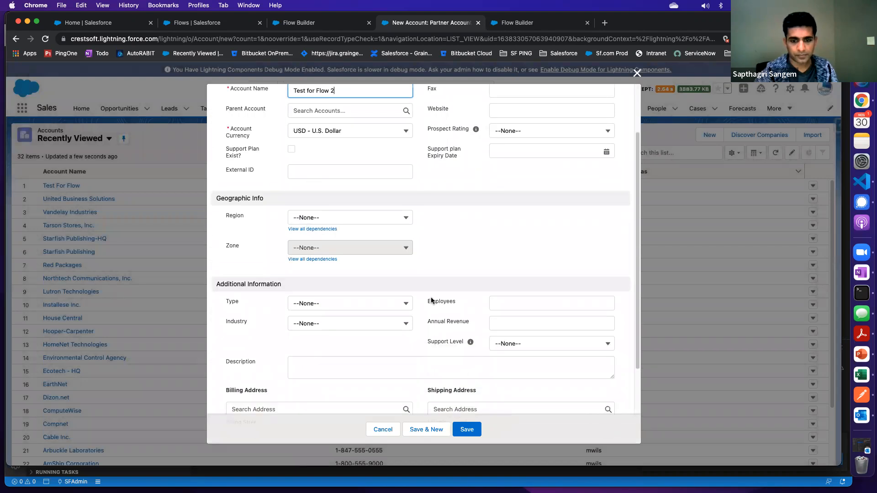
click(513, 305)
text(4)
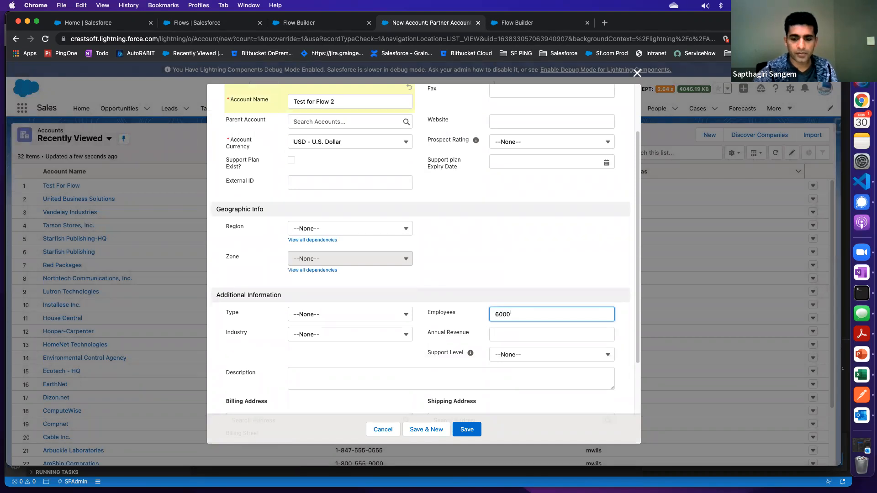
click(467, 428)
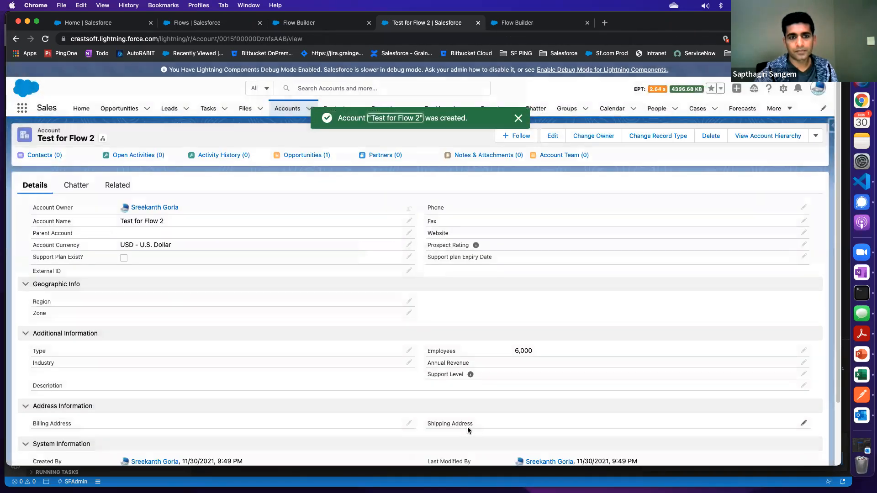
Check the Opportunities related list of the Test for Flow 2 account for the opportunity created by the flow
mouse_move(301, 157)
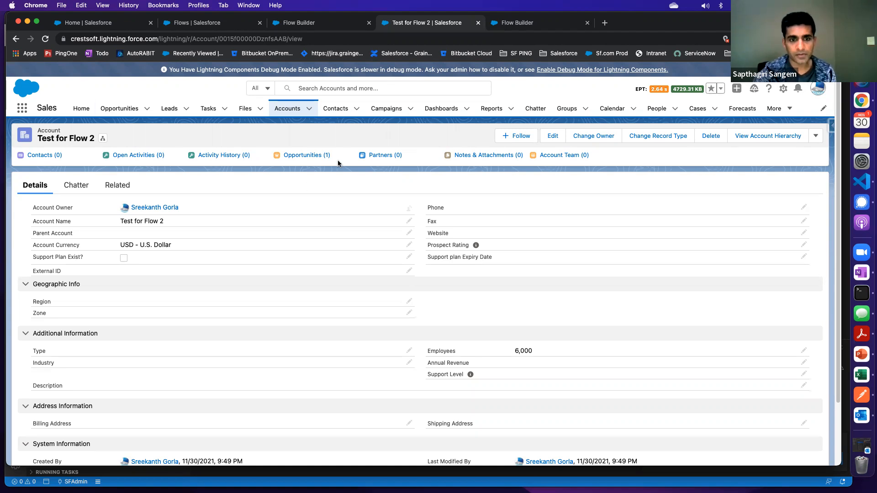
mouse_move(308, 158)
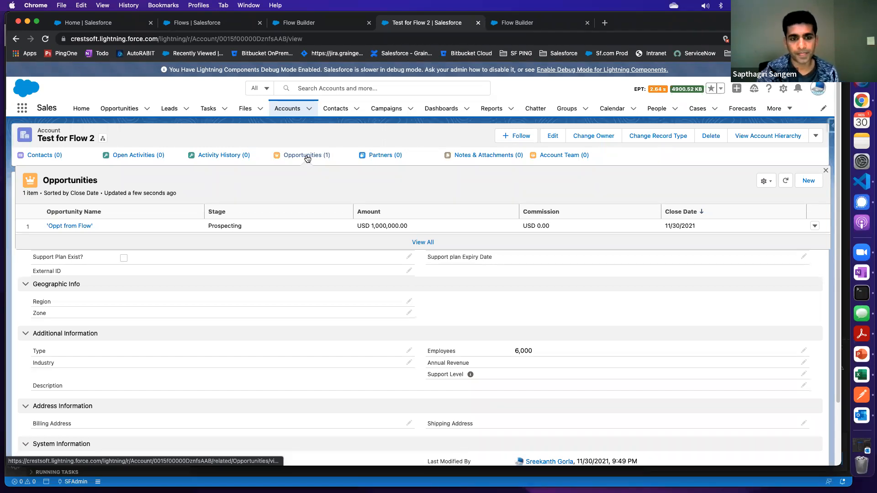
Leave the Create Oppt for Big Account flow and return to the Flows list in Setup
click(516, 23)
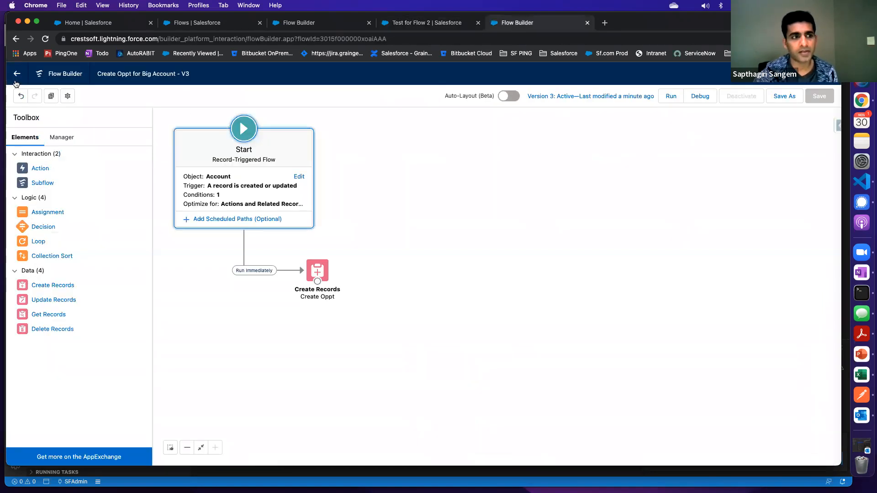
click(23, 78)
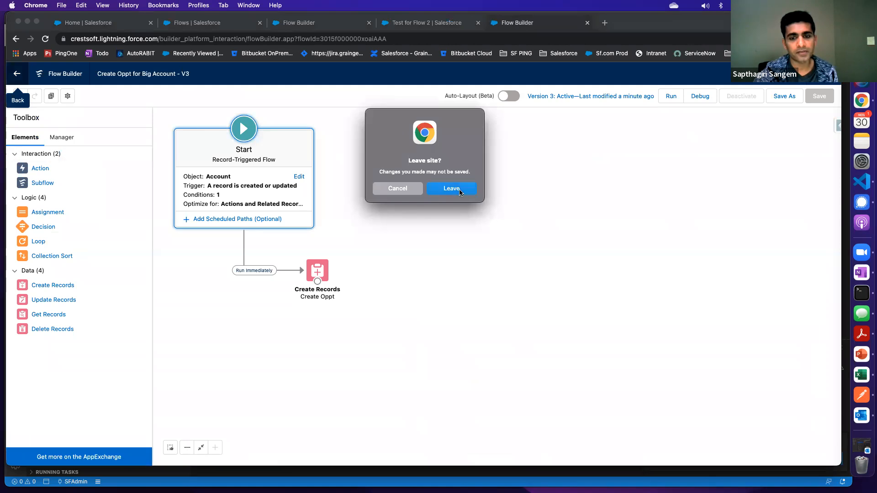
click(473, 190)
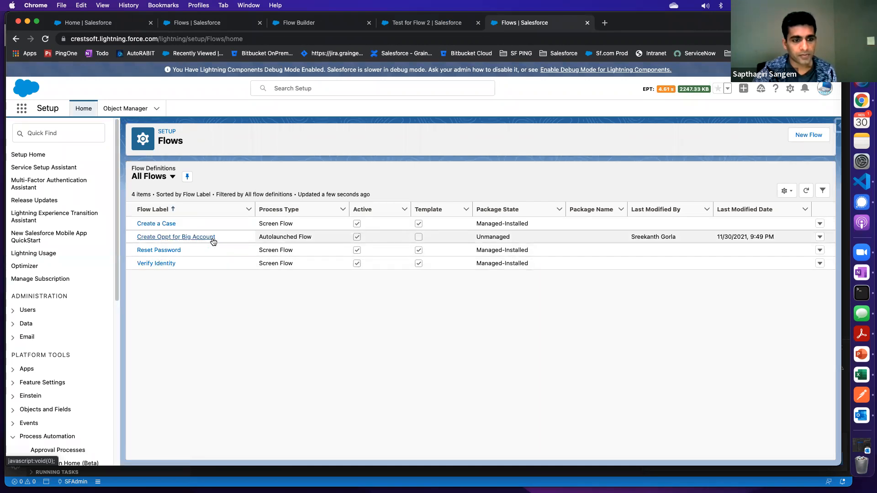
Locate the Create Oppt for Big Account flow in the list, then switch to the Triggered Flows list view
drag(224, 235, 133, 238)
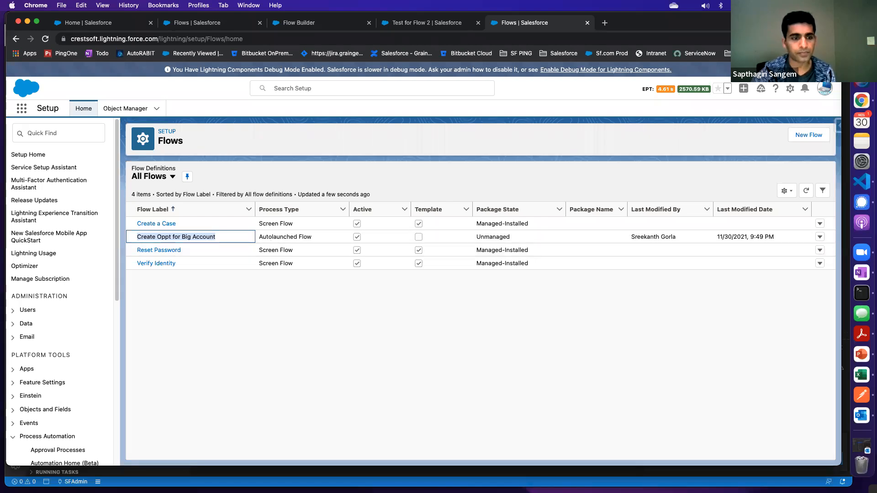
click(304, 292)
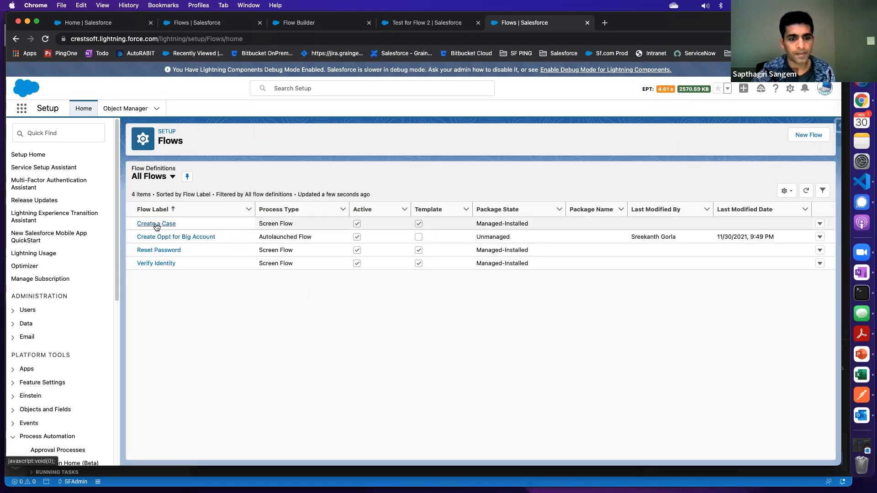
click(173, 177)
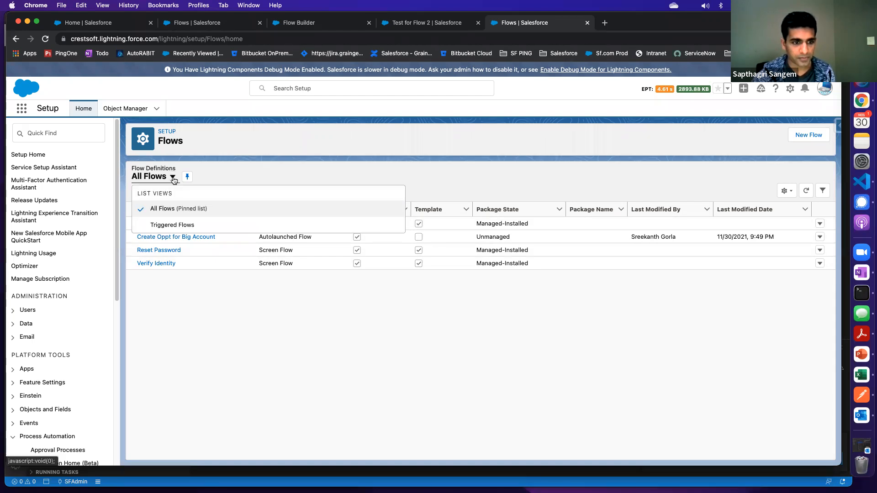
click(174, 225)
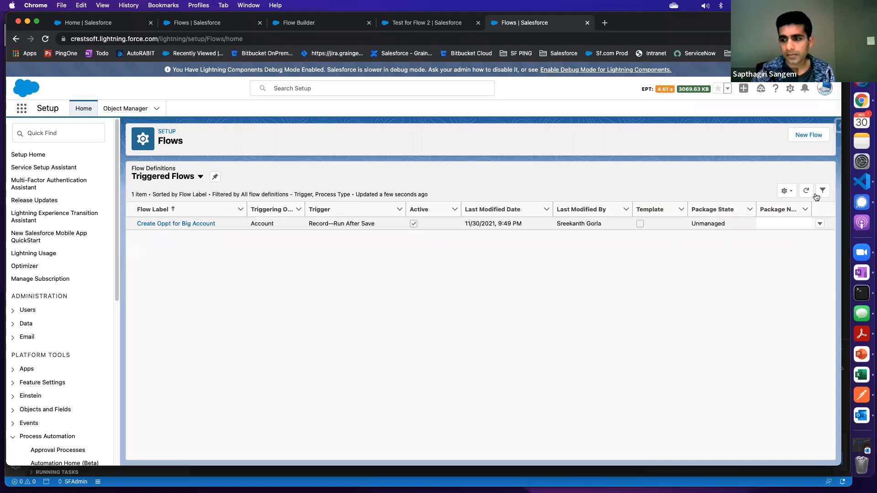
Create and save a new flow definitions list view named ListNew that only its creator can see
click(786, 191)
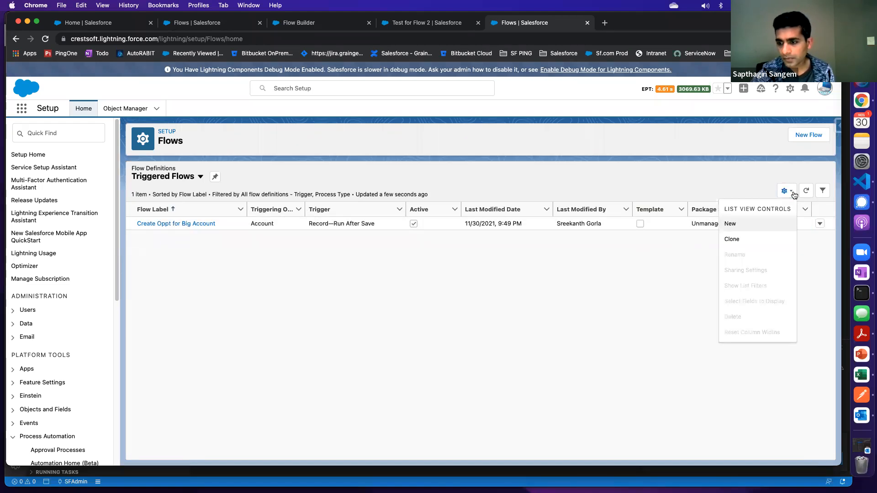
click(732, 223)
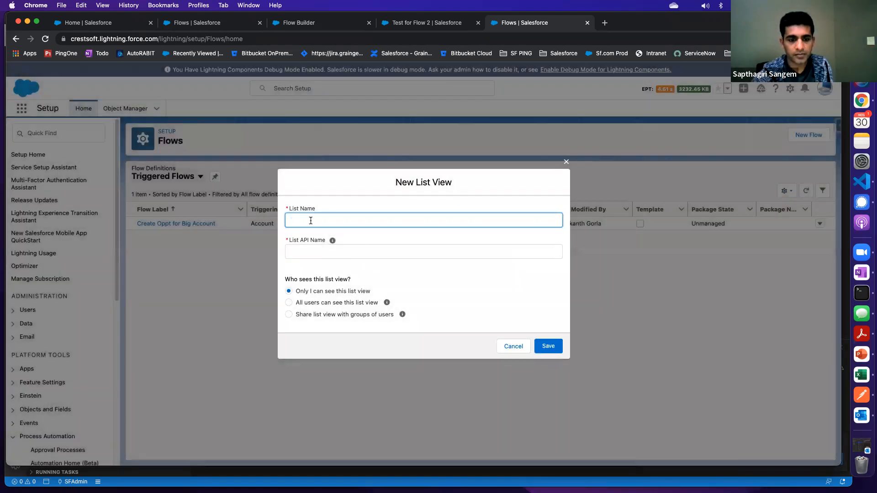
text(Li)
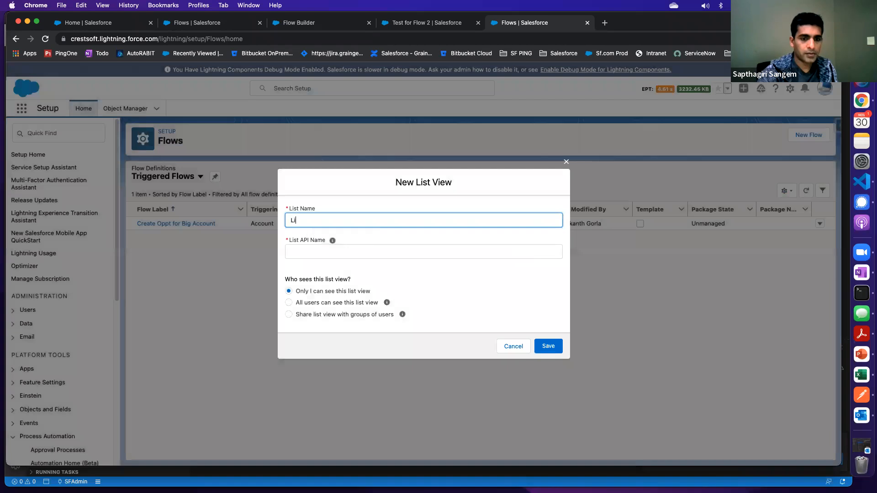
text(stNew)
click(332, 241)
click(548, 347)
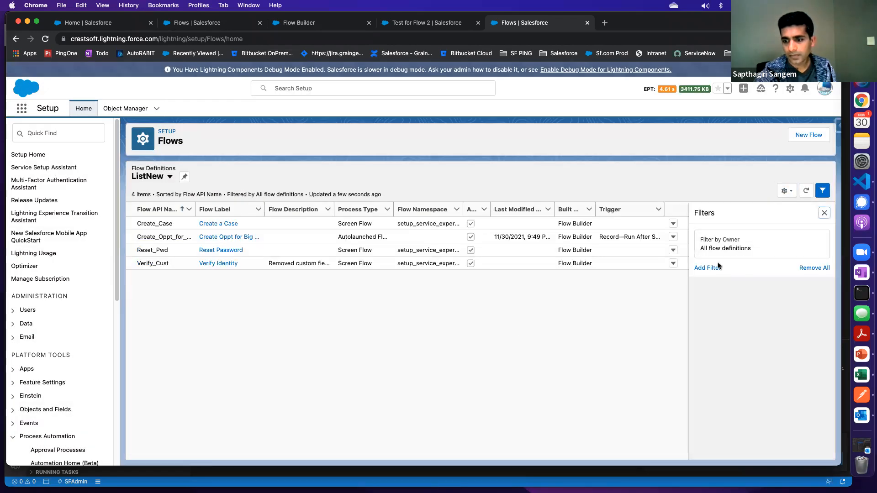
Add the Triggering Object or Platform Event field to the visible fields of the ListNew view and save
click(790, 194)
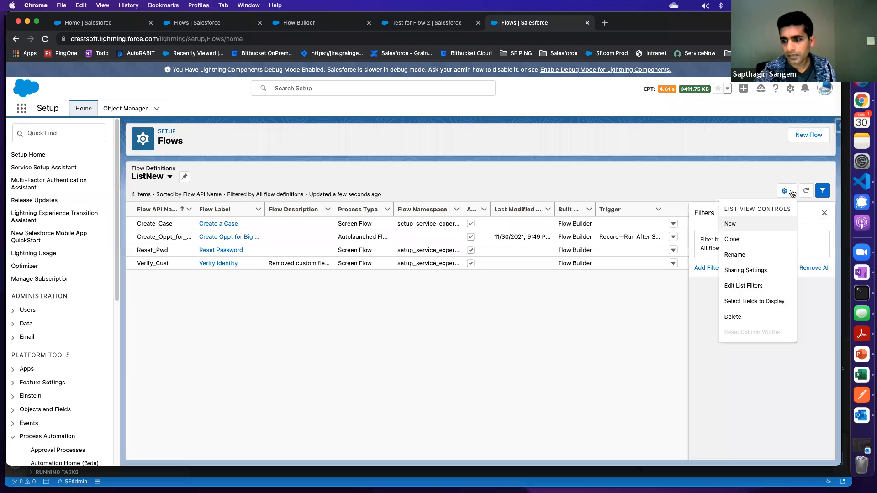
click(744, 287)
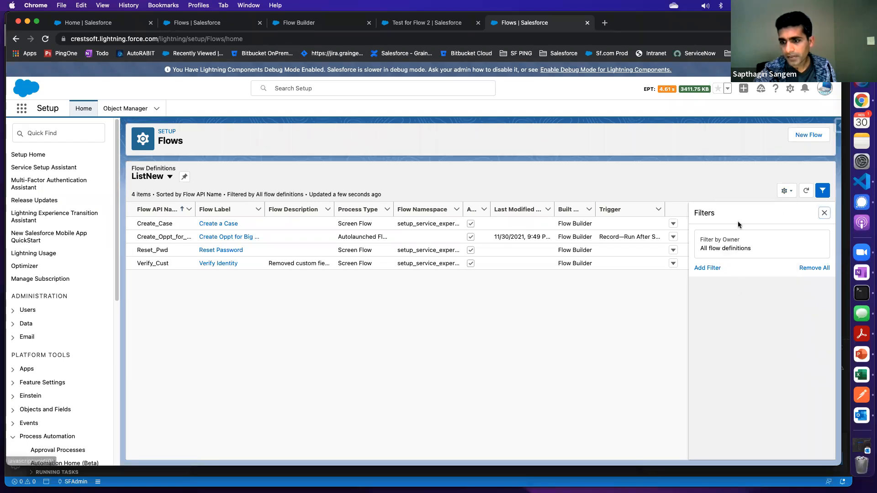
click(786, 192)
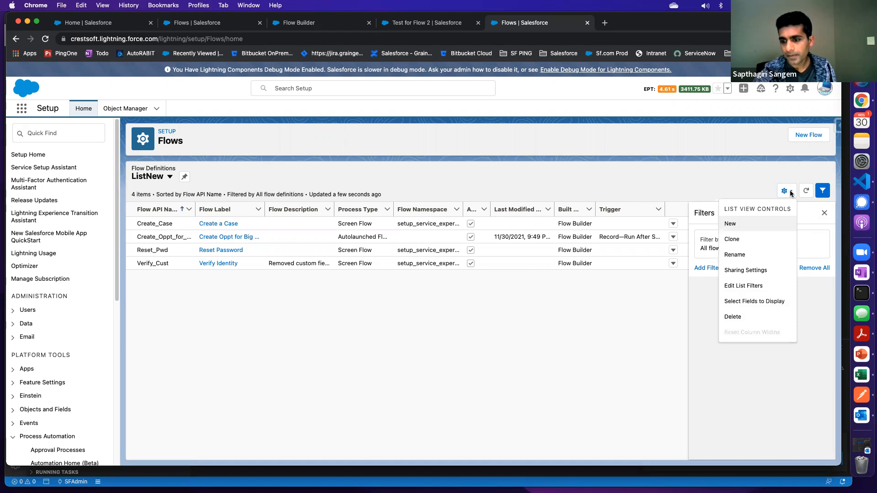
click(746, 302)
click(317, 271)
scroll(378, 255, down, 3)
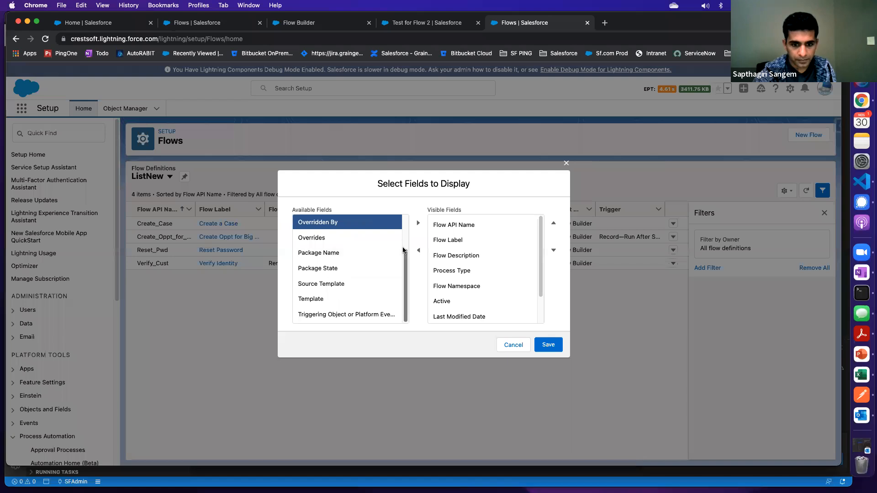
scroll(402, 242, up, 3)
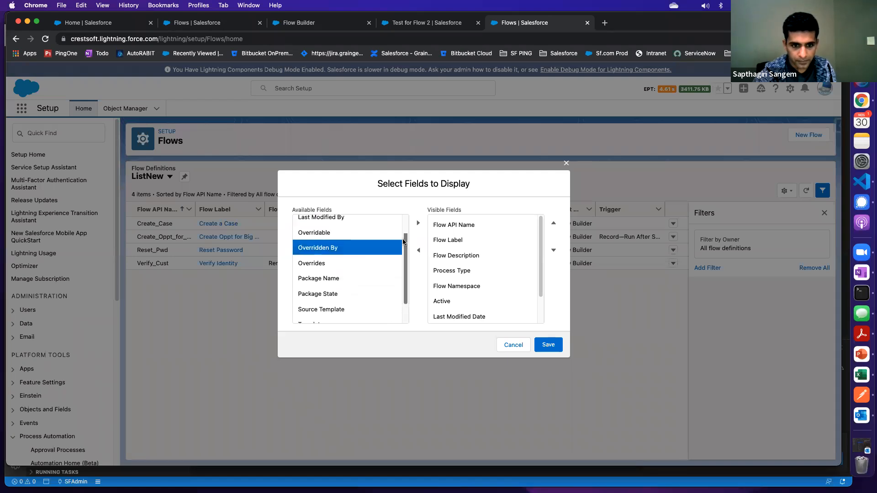
scroll(403, 235, down, 3)
scroll(402, 260, down, 1)
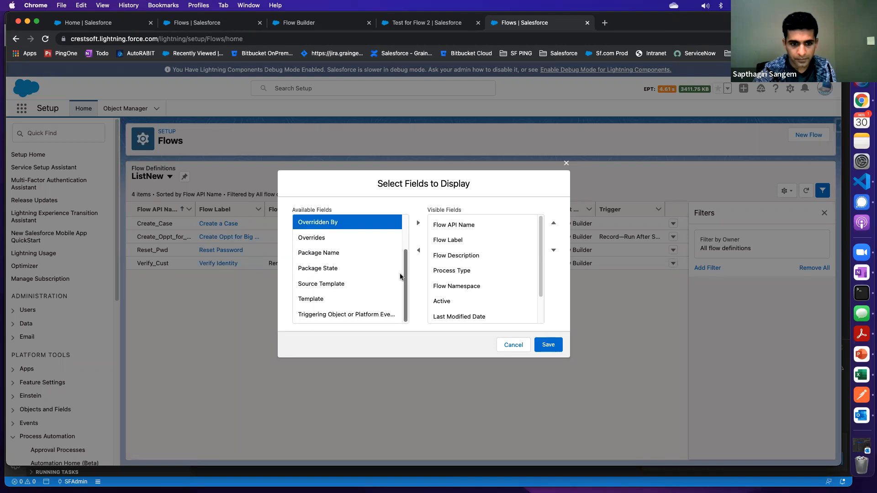
click(333, 316)
click(418, 223)
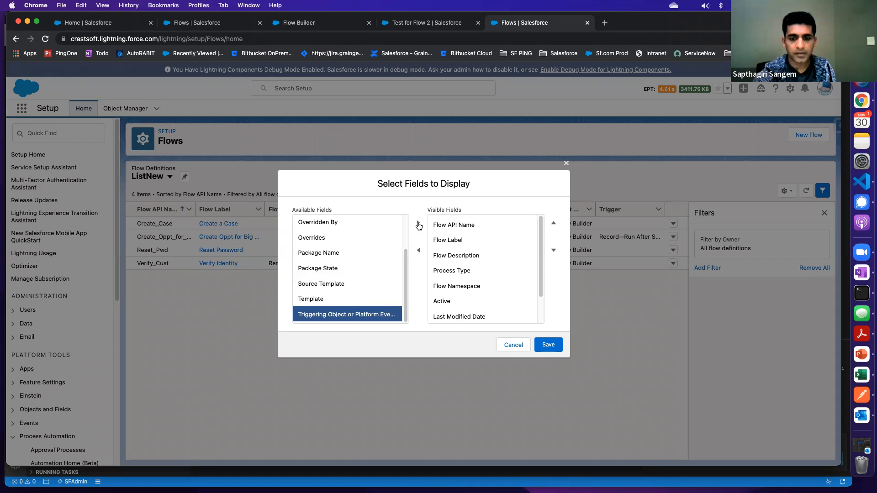
scroll(541, 297, down, 3)
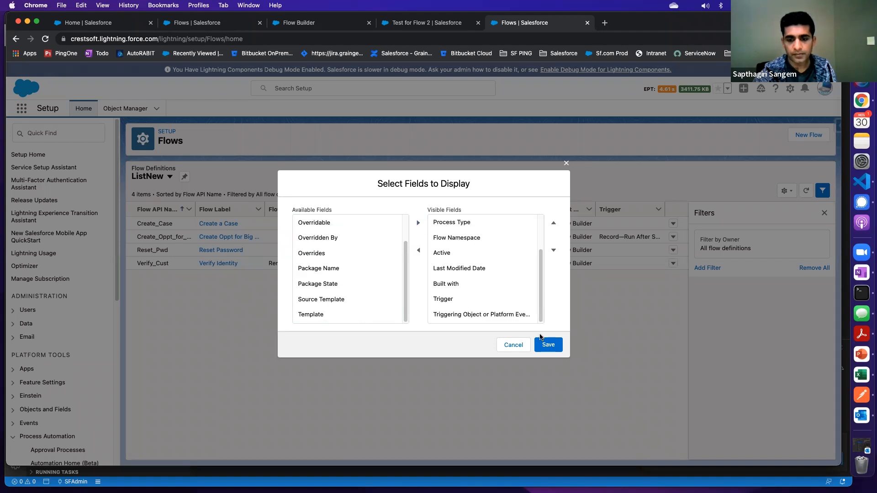
click(544, 345)
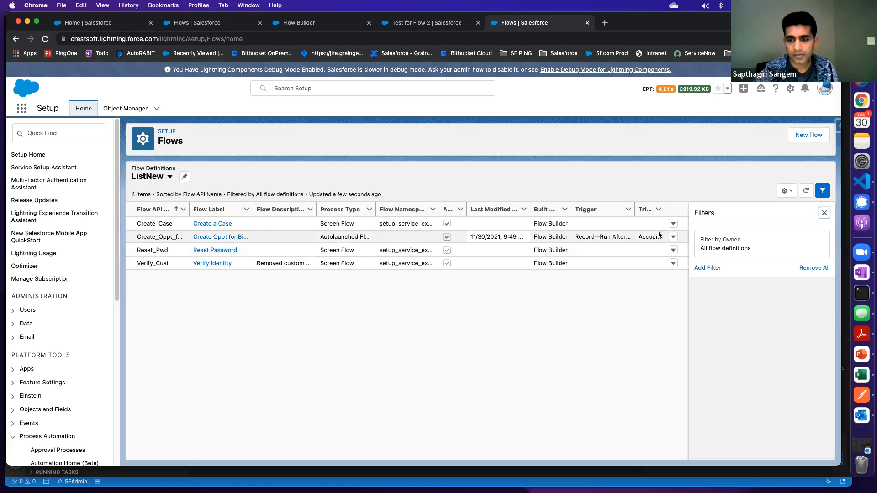
Hide the filters and examine the API name, trigger and triggering object of the Create Oppt for Big Account flow
click(644, 236)
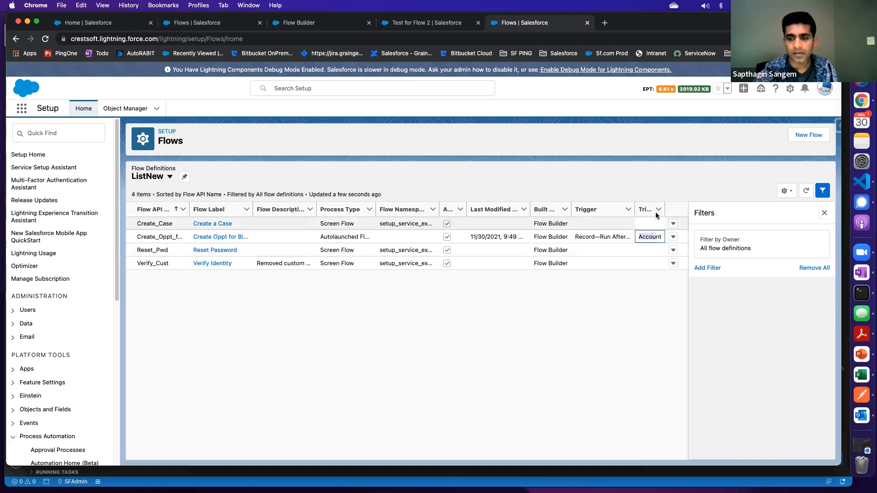
click(824, 213)
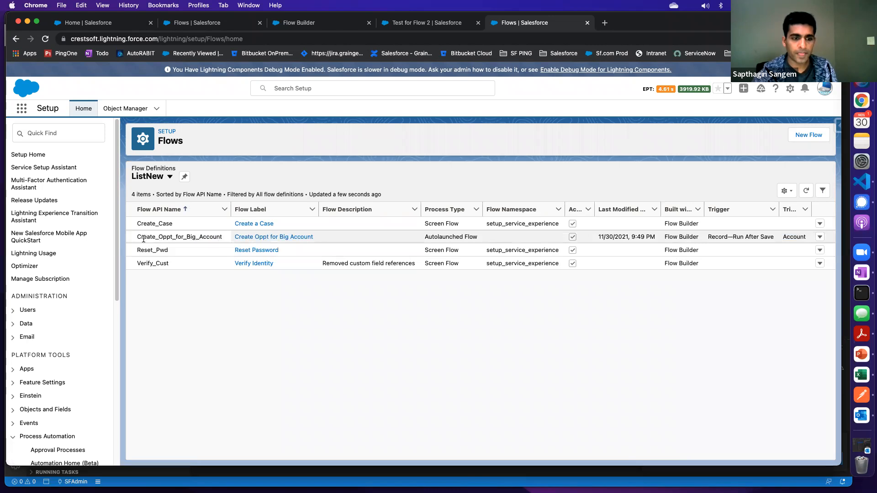
click(353, 237)
drag(137, 236, 219, 236)
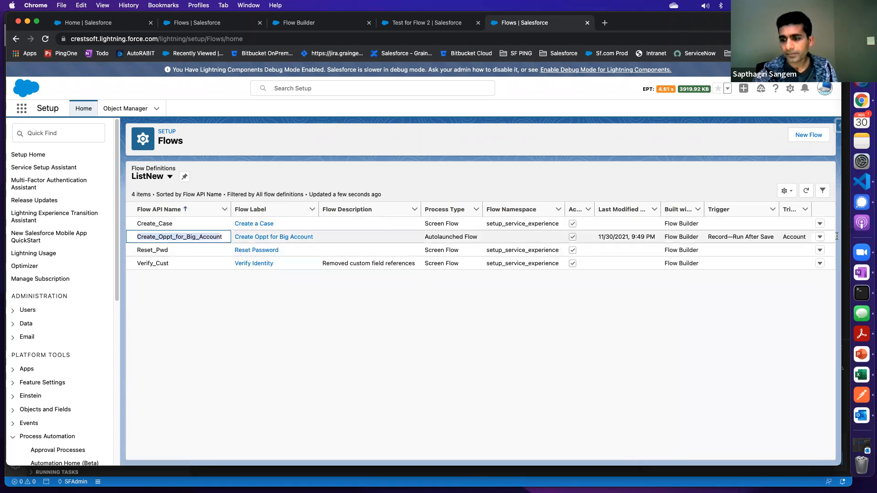
drag(707, 236, 770, 238)
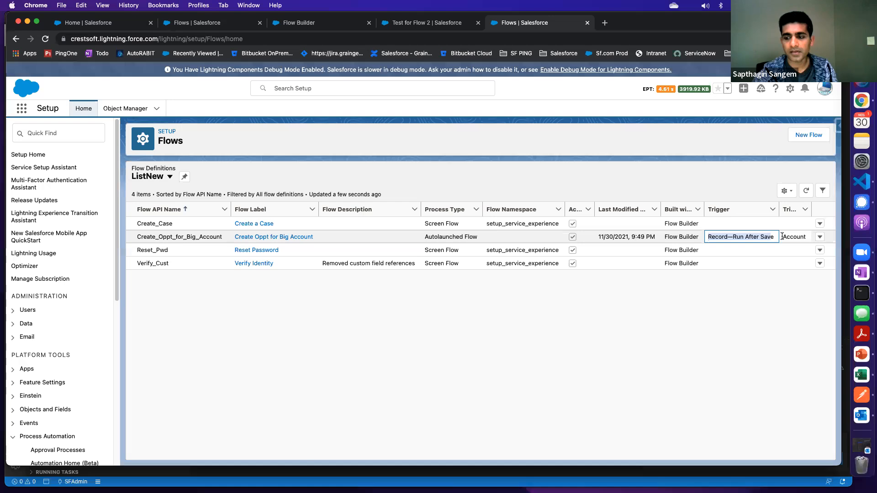
drag(782, 234, 809, 238)
click(491, 317)
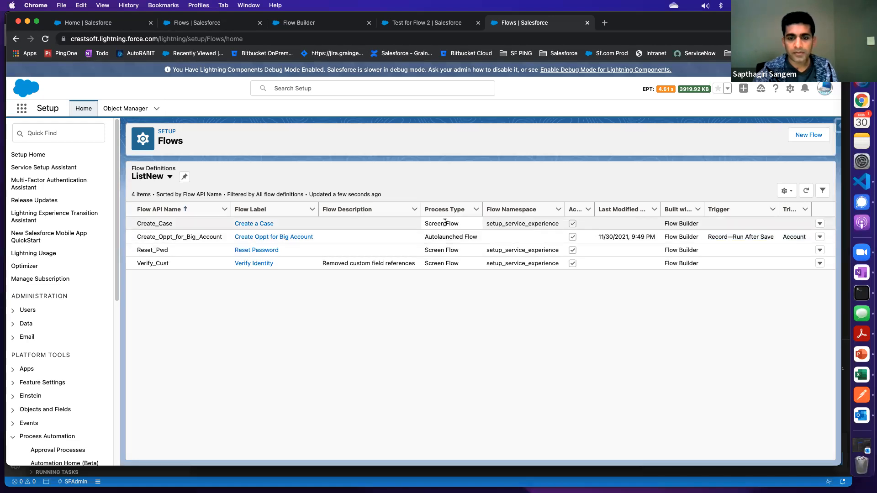
Open the Create a Case screen flow and start a debug run with the default debug options
drag(421, 221, 232, 322)
click(254, 227)
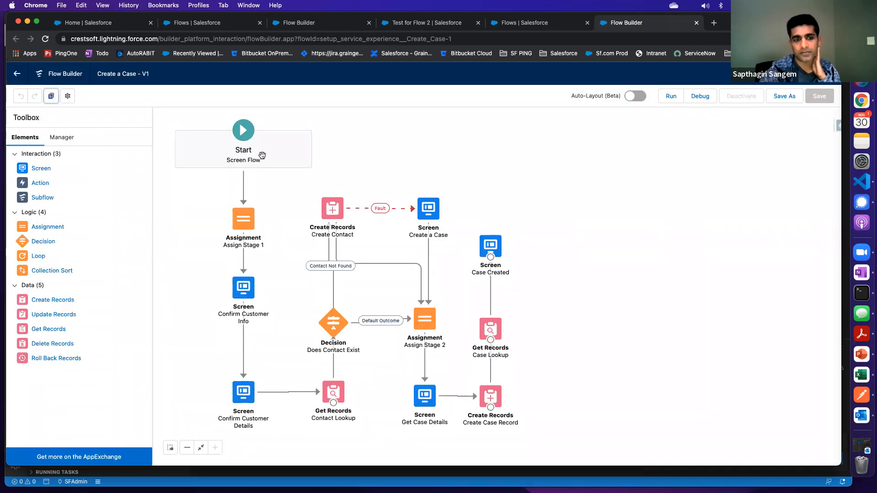
click(700, 96)
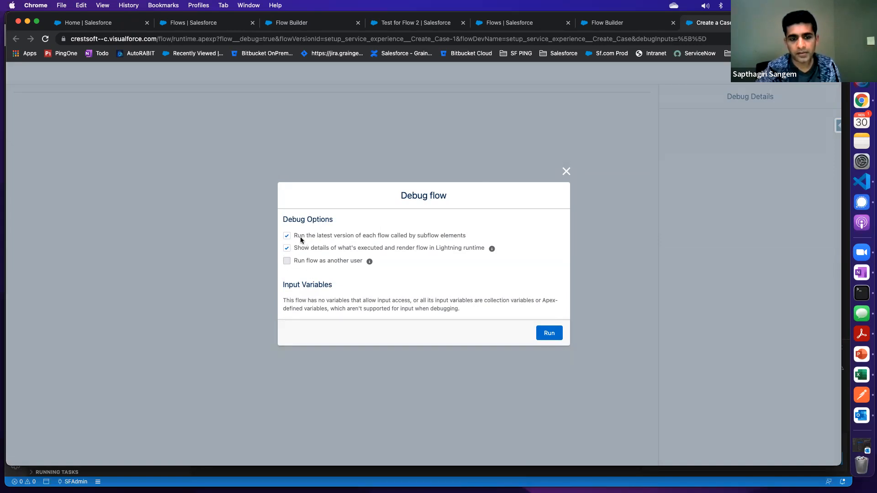
drag(298, 235, 486, 239)
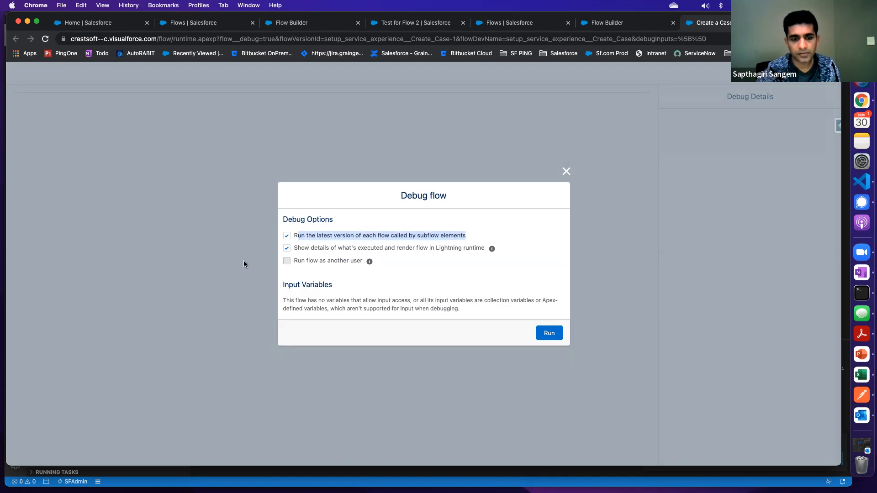
drag(325, 248, 458, 261)
click(451, 262)
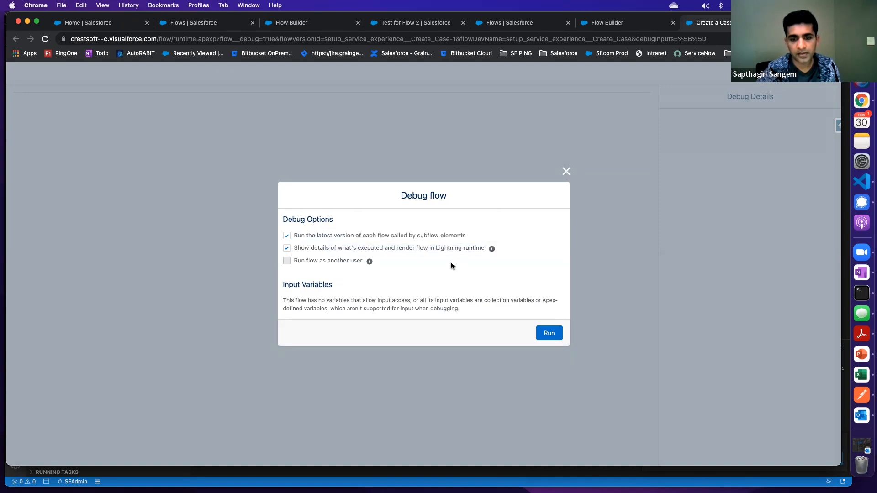
click(549, 333)
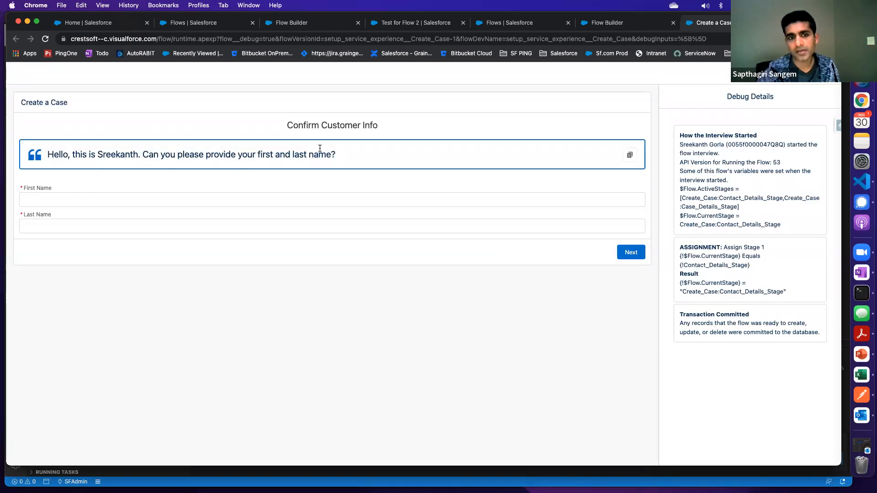
Examine the Confirm Customer Info screen and its First Name field in the debug run
drag(290, 125, 378, 132)
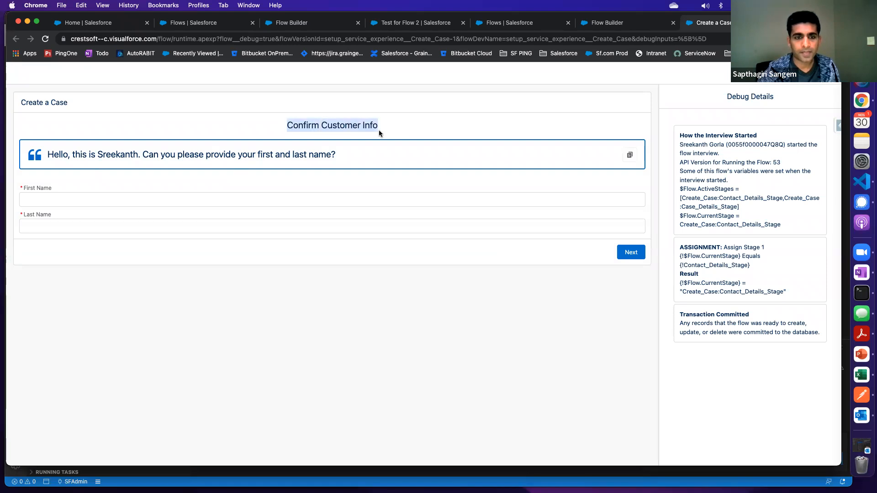
click(44, 200)
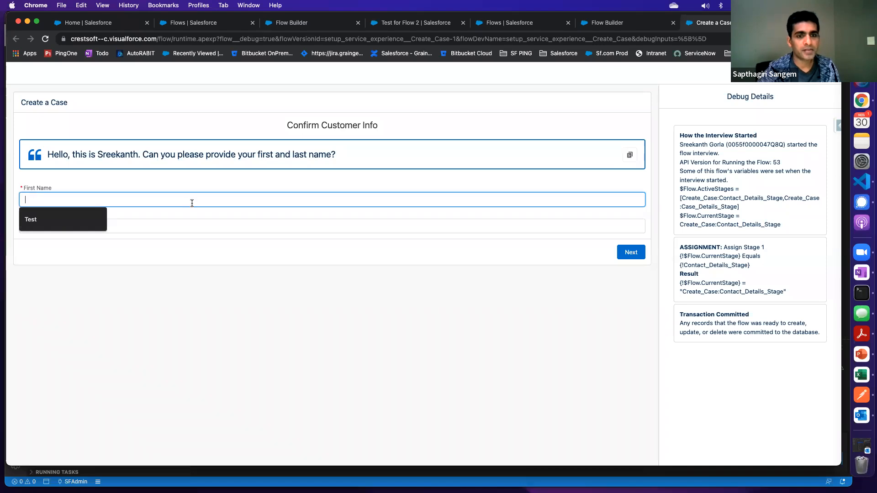
triple_click(289, 124)
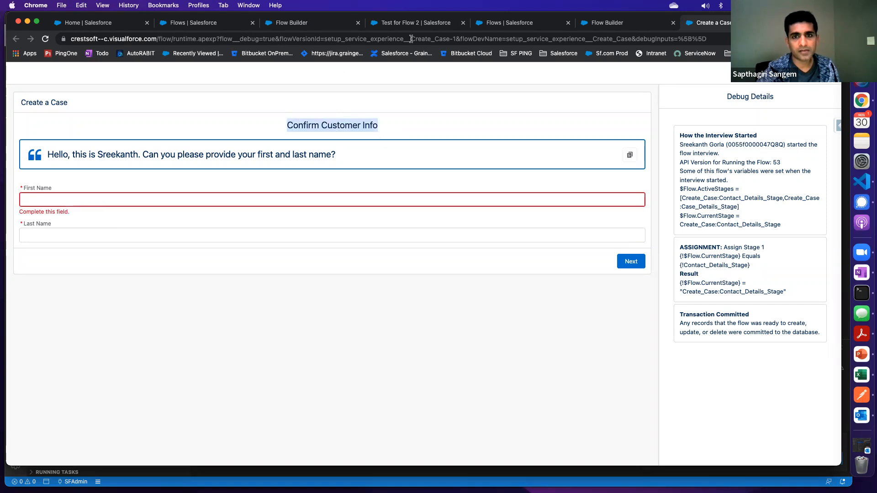
Open the first recently viewed contact in Sales and check the contact's name for the case test
click(408, 24)
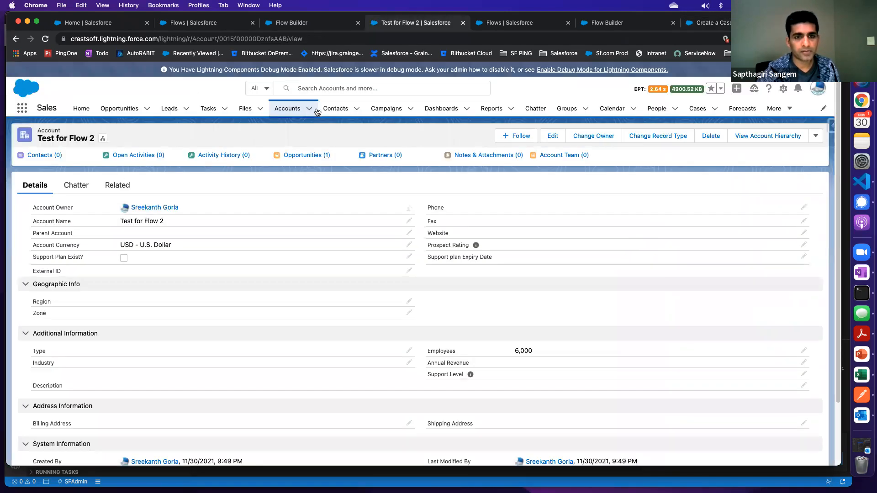
click(332, 111)
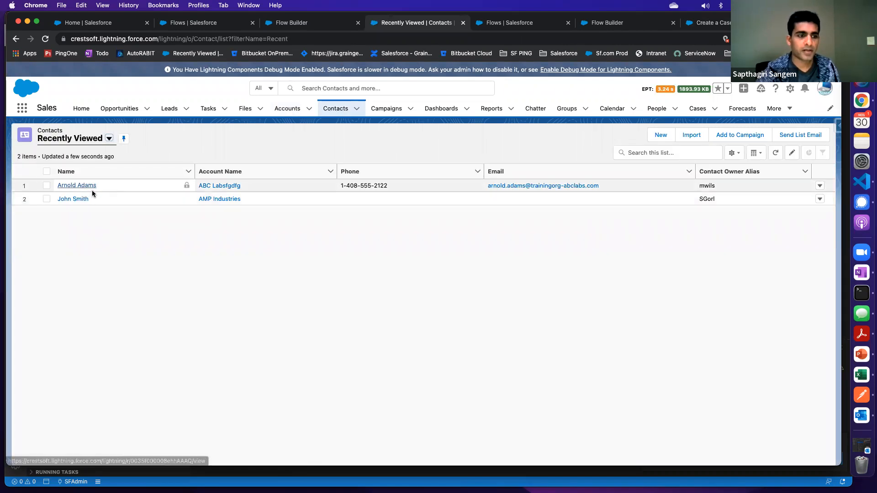
click(82, 186)
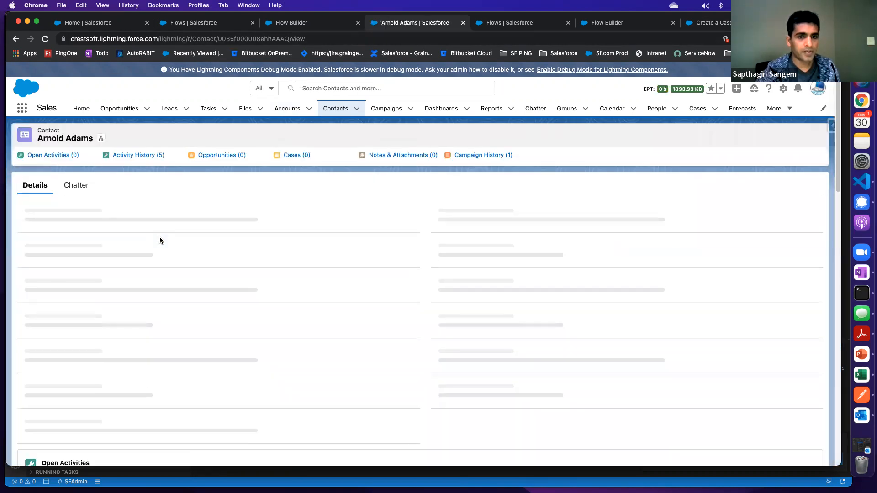
click(497, 26)
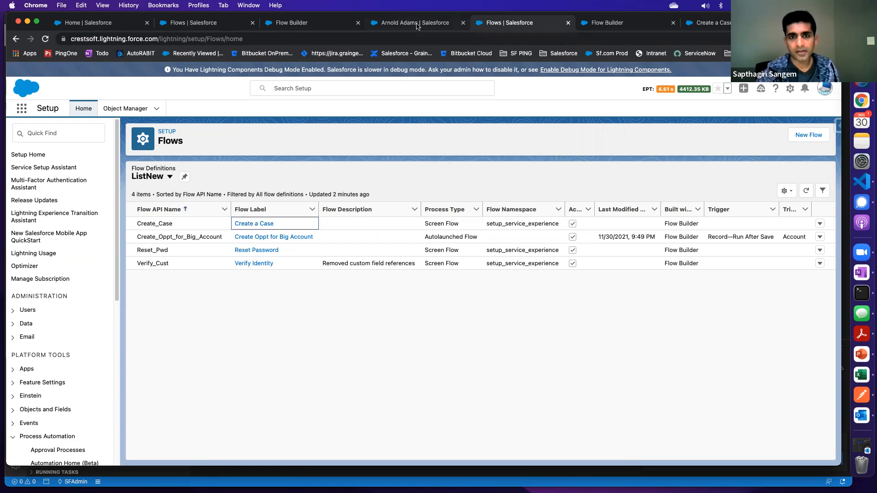
click(394, 24)
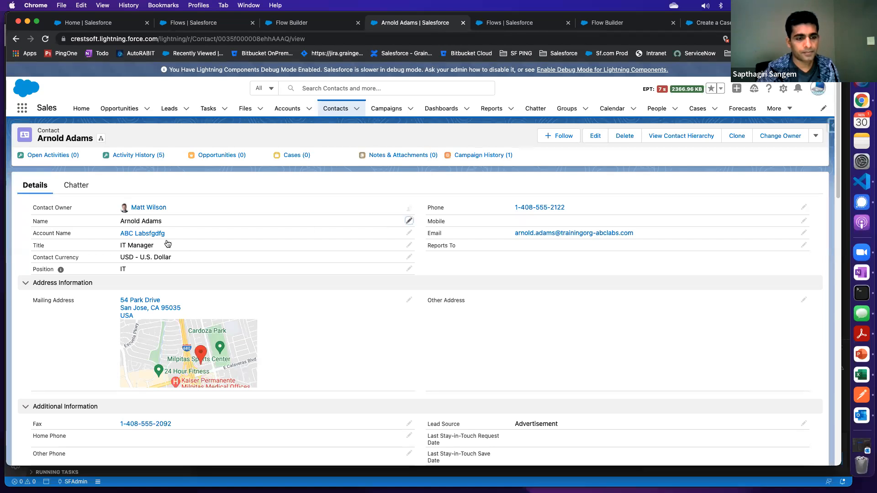
Copy the contact's first name from the contact record into the First Name field of the Create a Case debug run
click(507, 29)
click(602, 25)
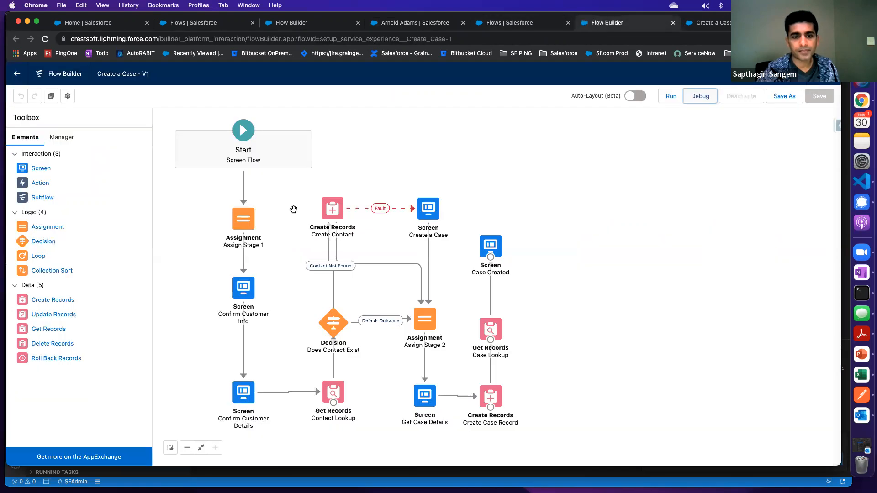
click(623, 281)
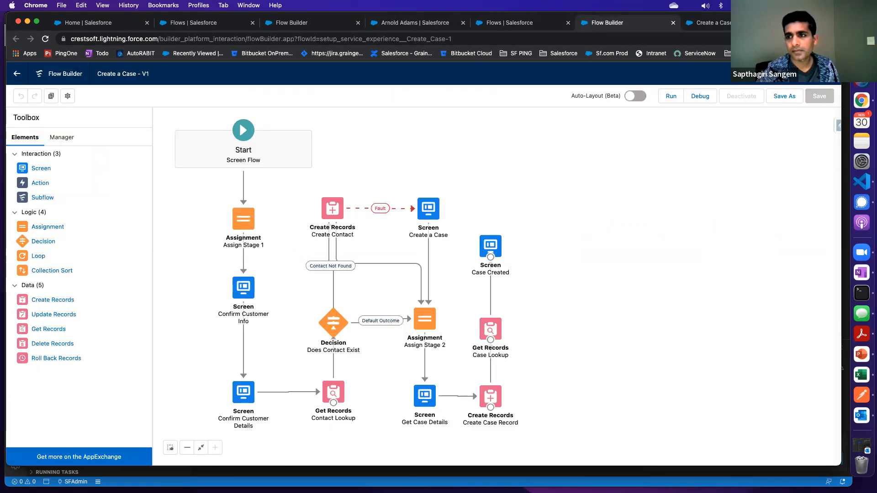
click(711, 22)
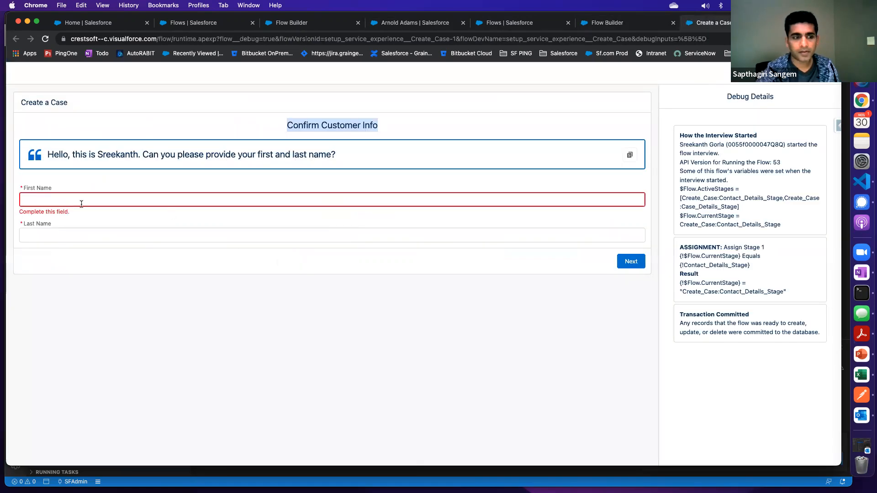
click(51, 204)
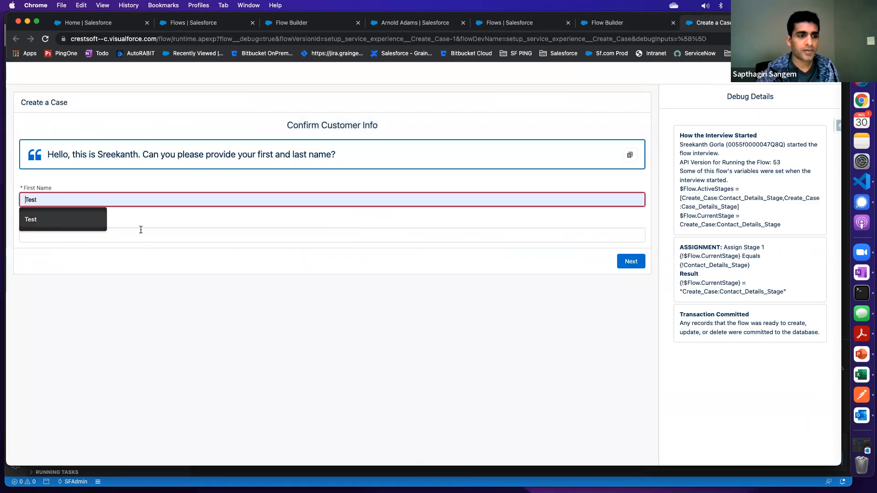
click(399, 23)
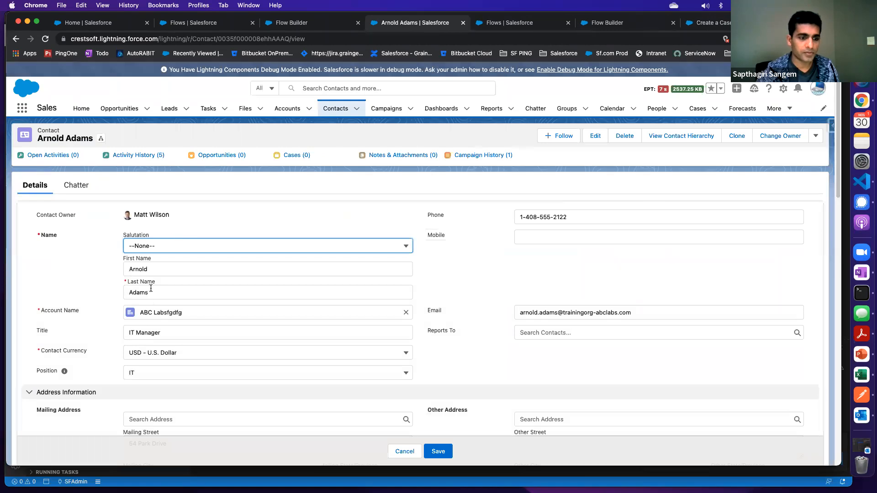
drag(153, 271, 116, 276)
key(super+c)
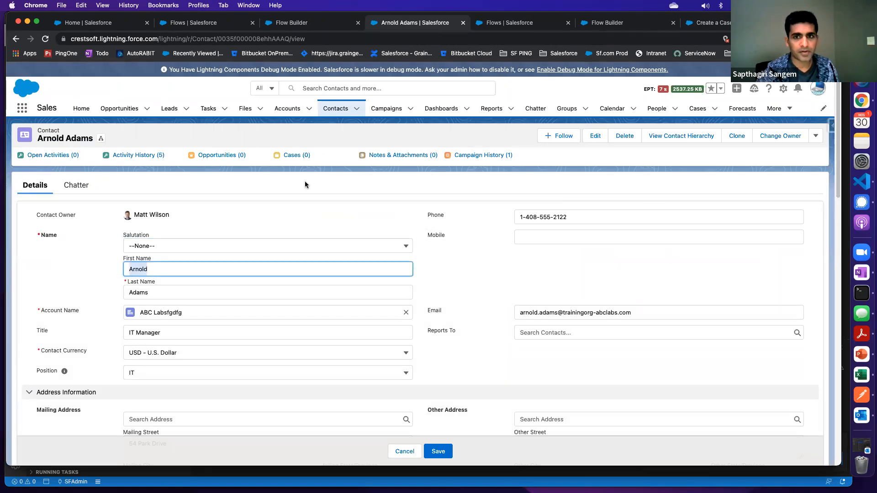
click(611, 26)
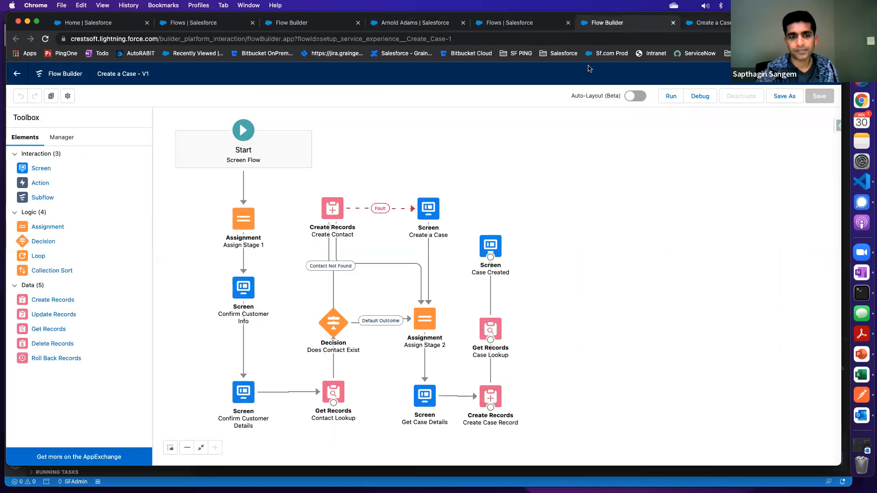
key(ctrl+Tab)
click(53, 199)
key(super+v)
Copy the contact's last name into the Last Name field and continue from the Confirm Customer Info screen
click(39, 227)
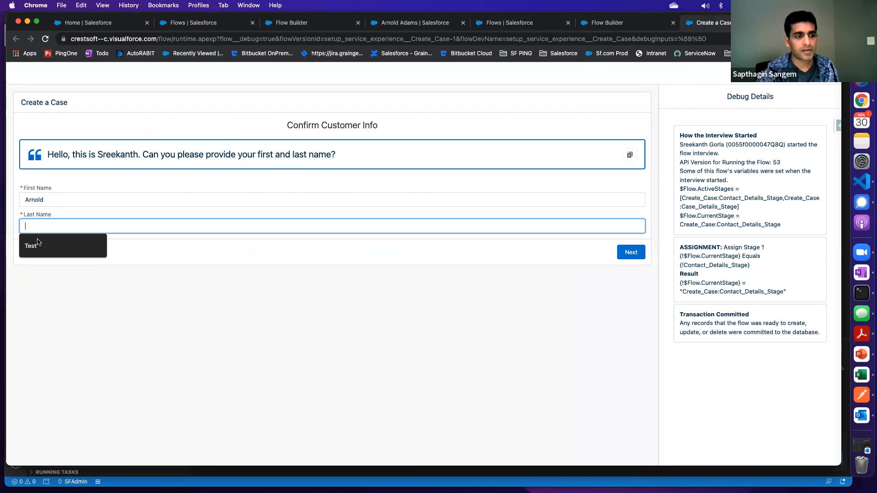
click(502, 27)
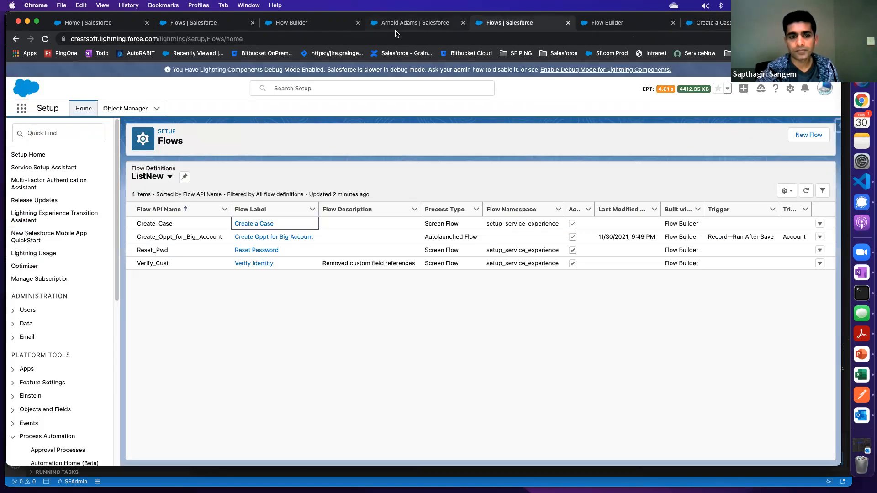
click(397, 26)
drag(156, 293, 124, 295)
key(super+c)
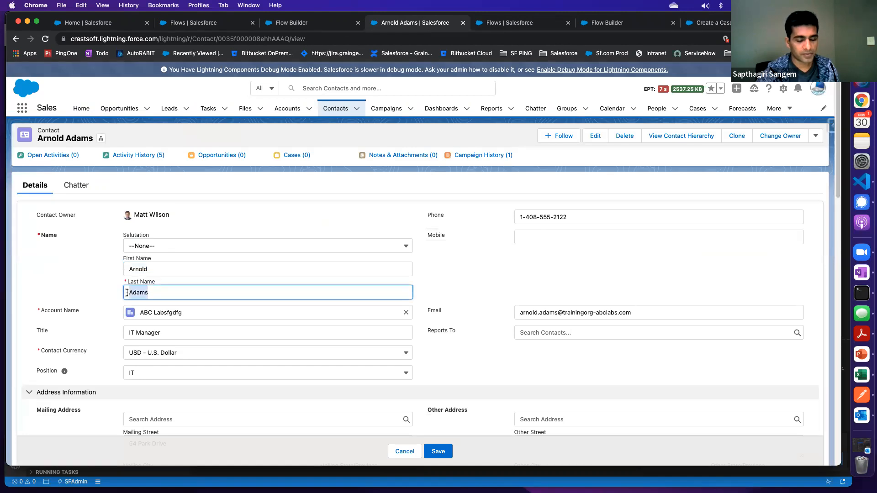
click(708, 23)
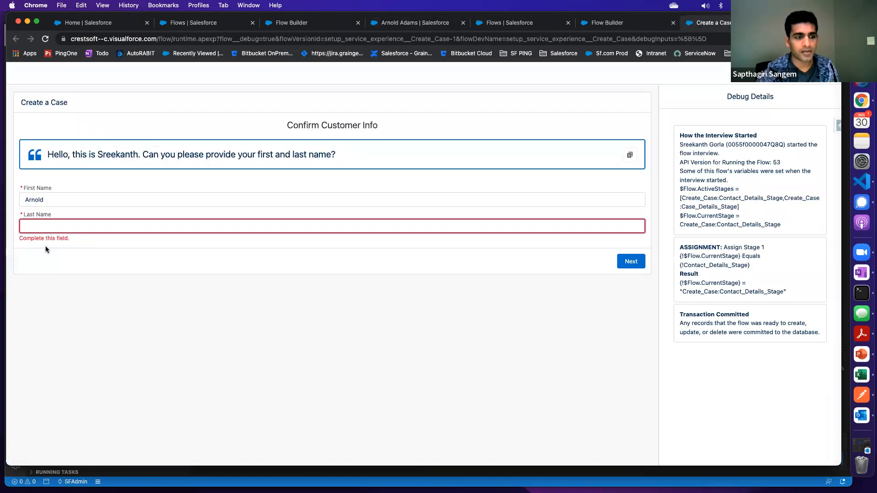
key(super+v)
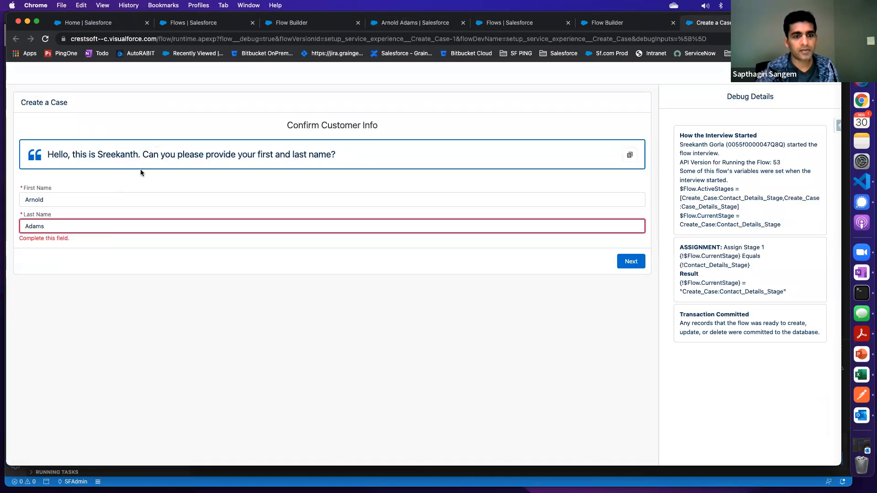
drag(154, 155, 351, 159)
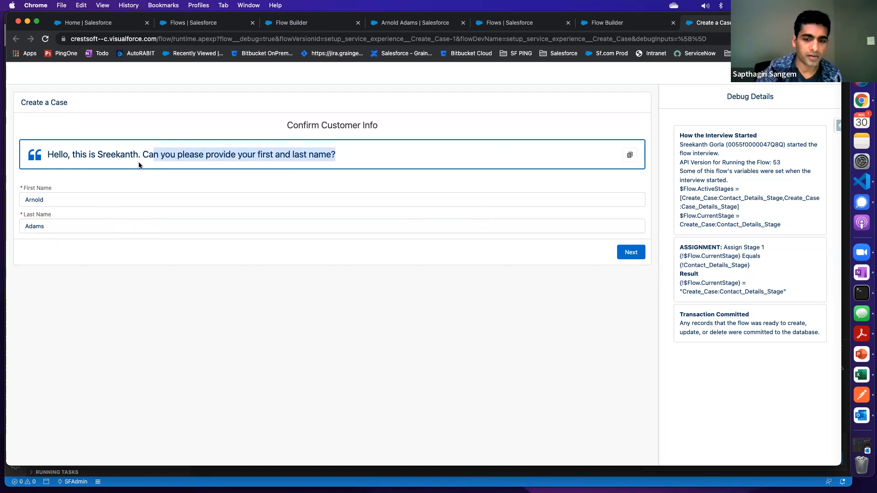
click(630, 255)
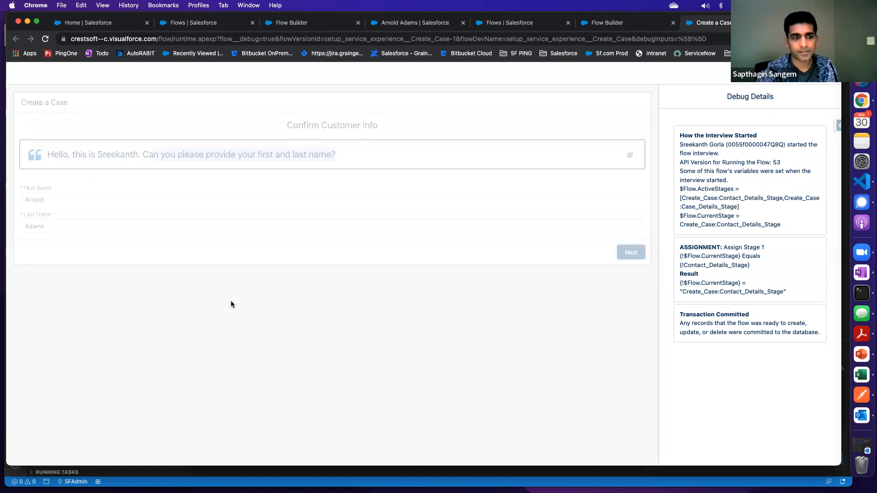
Copy the contact's phone number into the Phone Number field, leave the email address empty and continue from Confirm Customer Details
click(63, 201)
drag(73, 154, 394, 156)
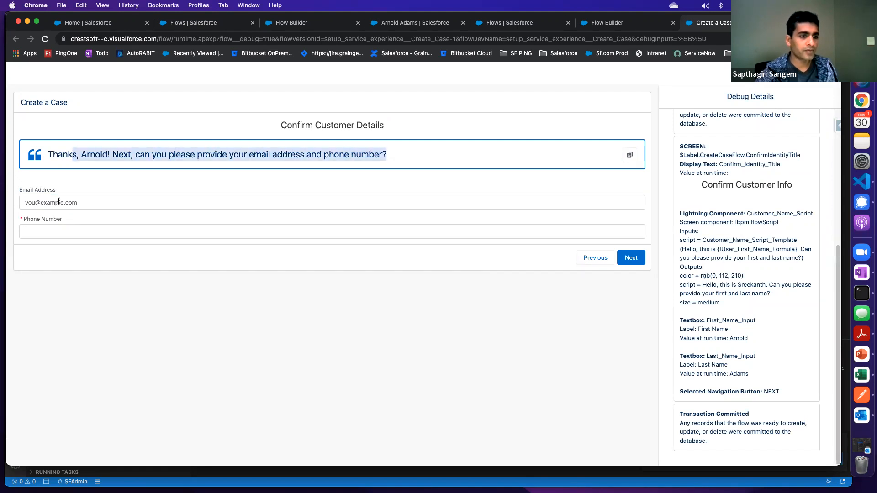
click(48, 234)
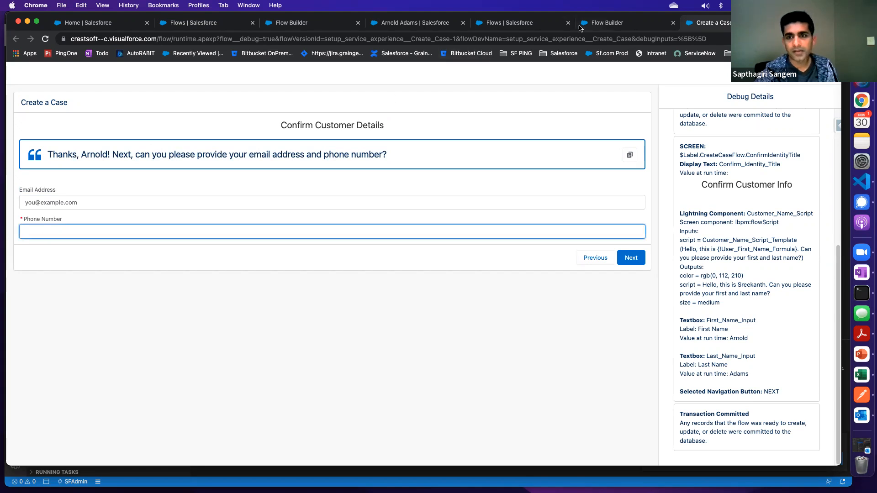
click(422, 23)
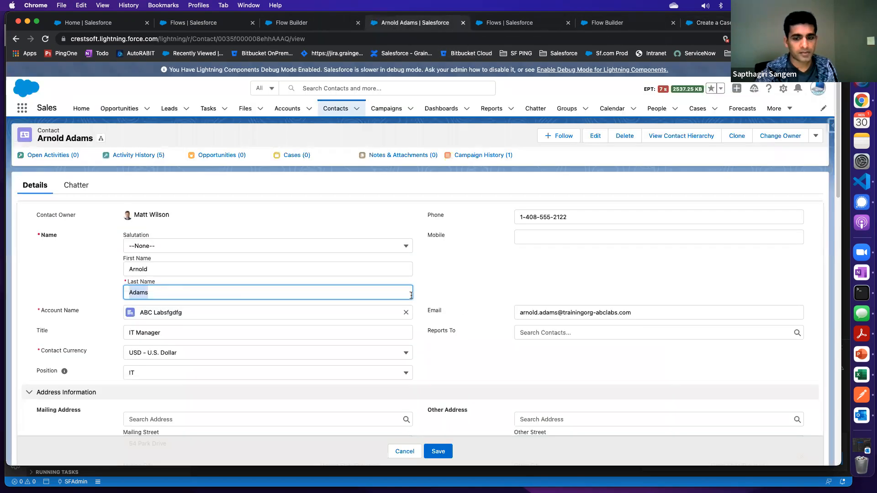
drag(578, 219, 516, 220)
key(super+c)
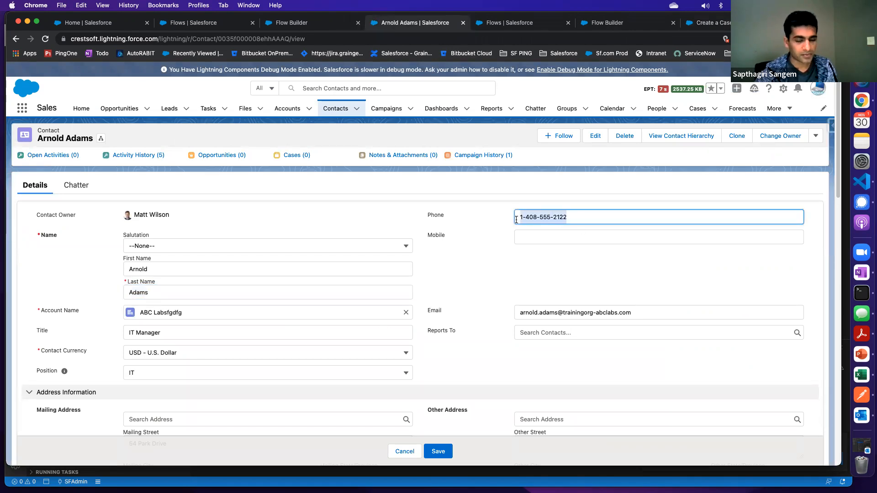
click(696, 28)
click(57, 233)
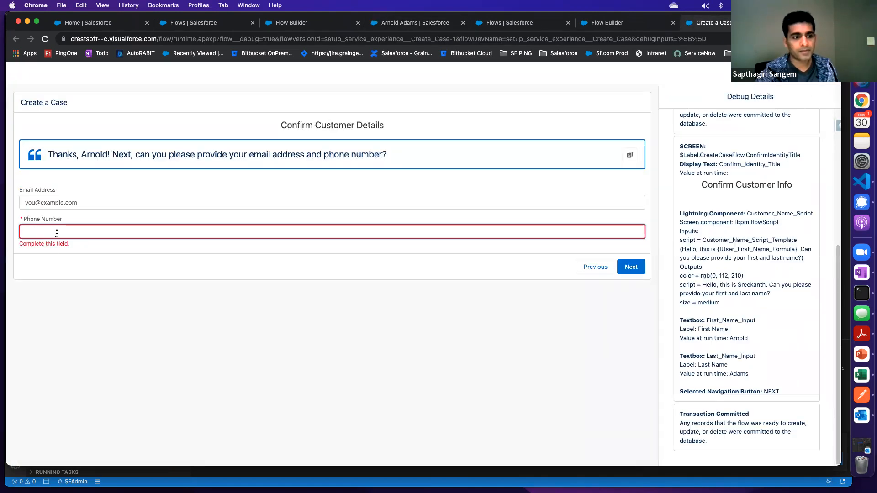
key(super+v)
key(Tab)
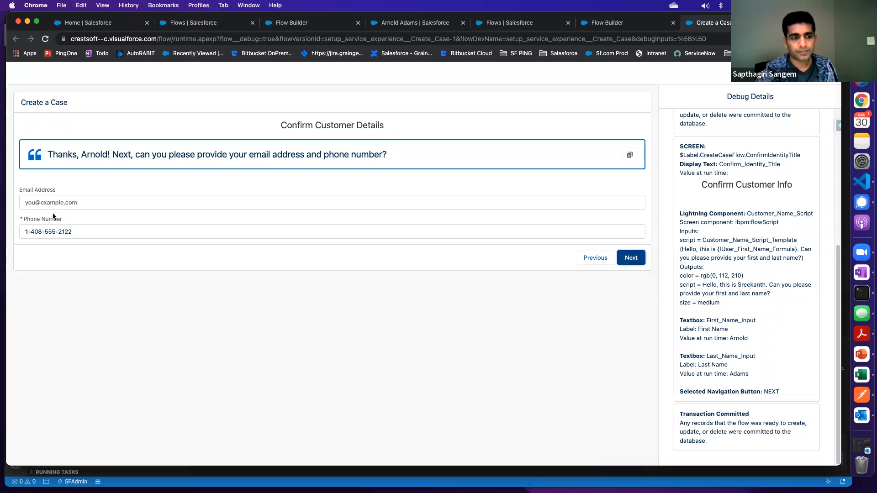
click(632, 259)
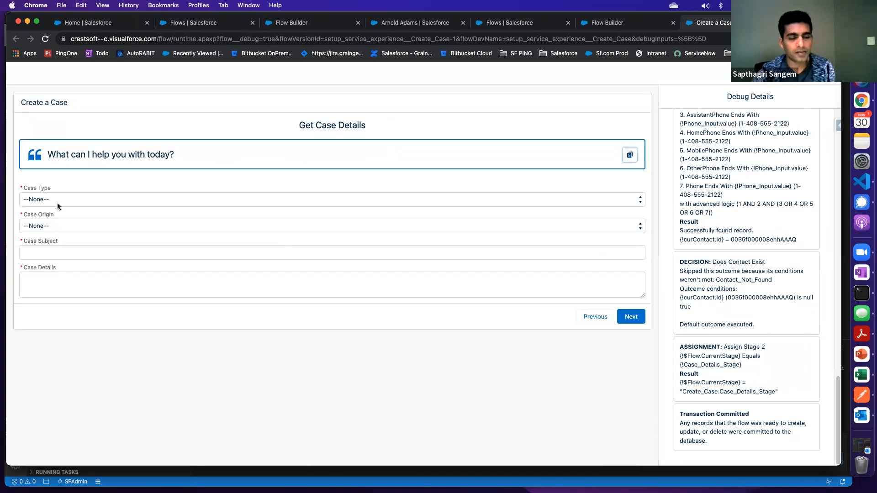
Fill in the case details with type Problem, origin Phone, subject "Test Case" and details "Test Details"
click(60, 199)
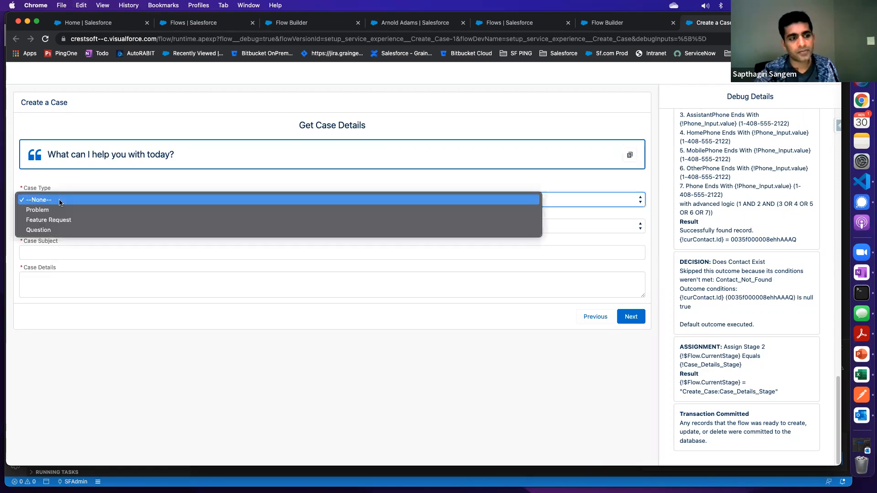
click(56, 213)
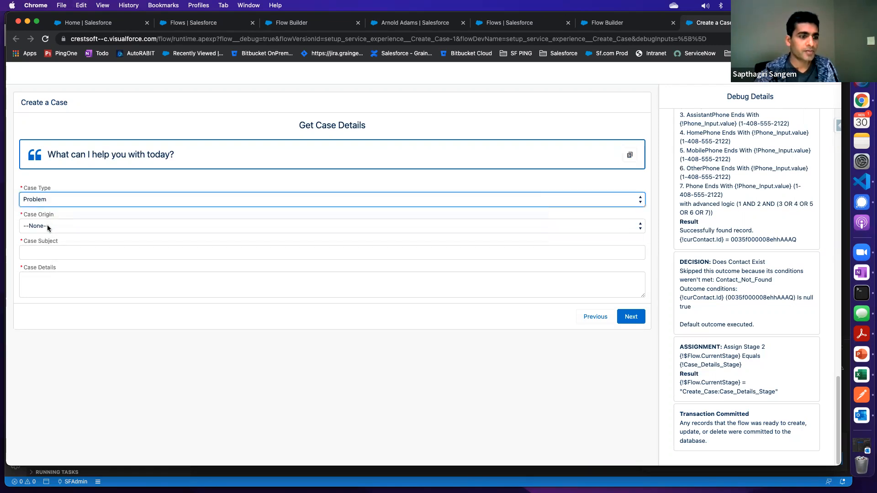
click(49, 226)
click(47, 246)
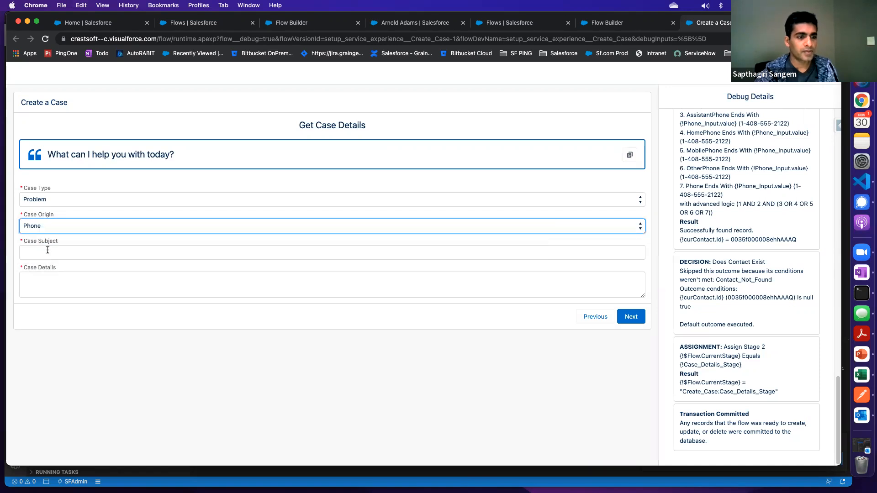
click(51, 252)
text(Test Case)
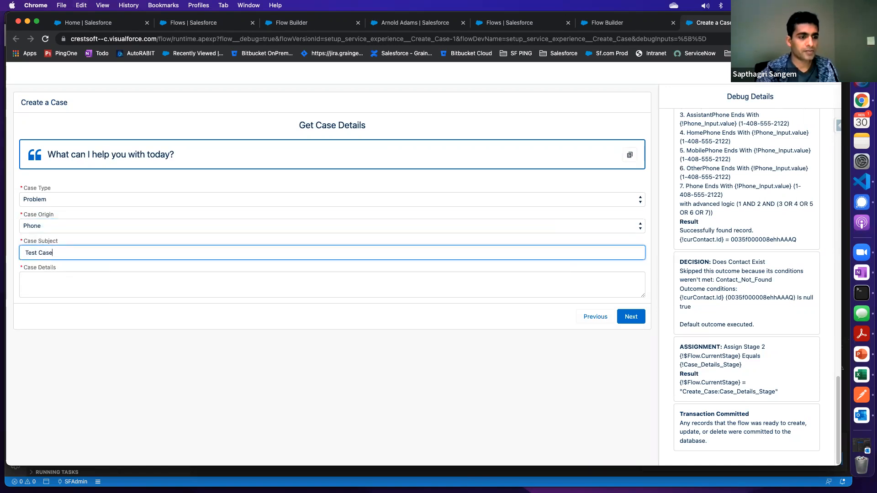
key(Tab)
text(Test De)
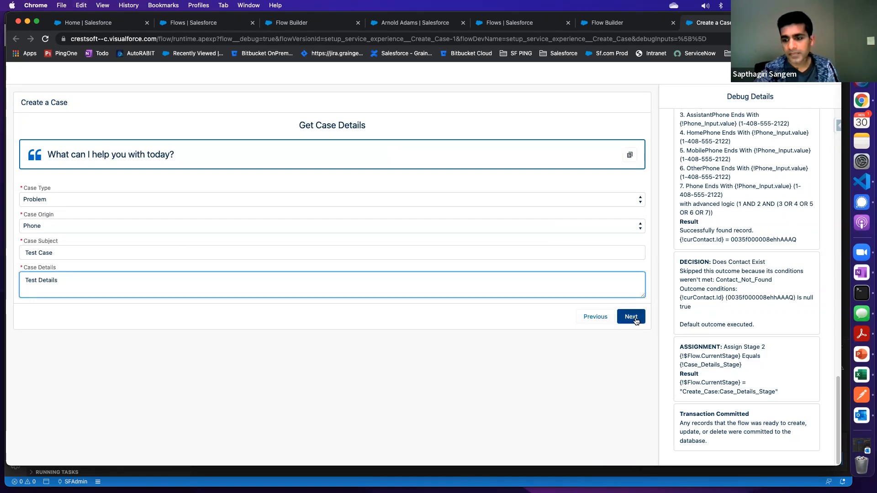
Submit the case details and copy the created case's number
scroll(717, 341, up, 3)
scroll(717, 341, down, 3)
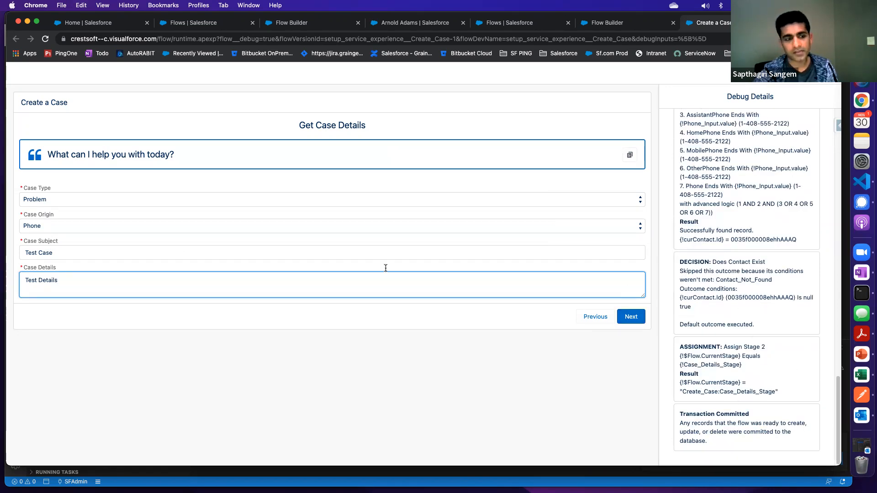
click(629, 317)
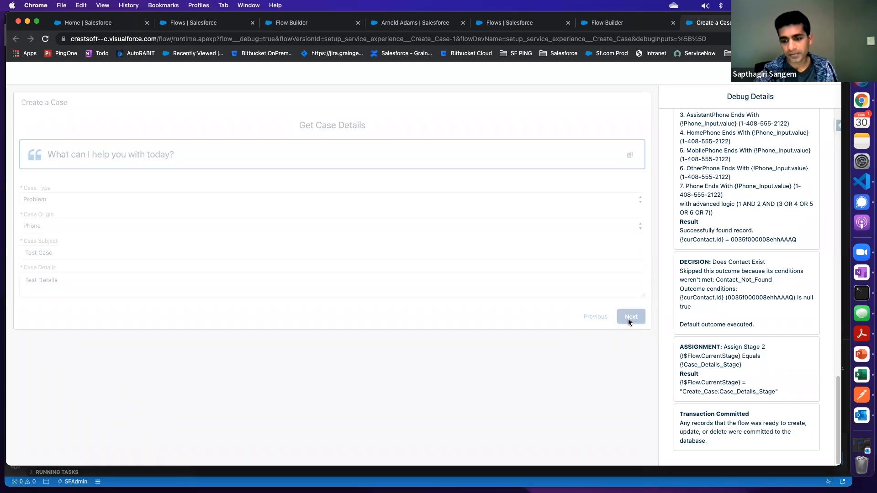
drag(100, 154, 136, 155)
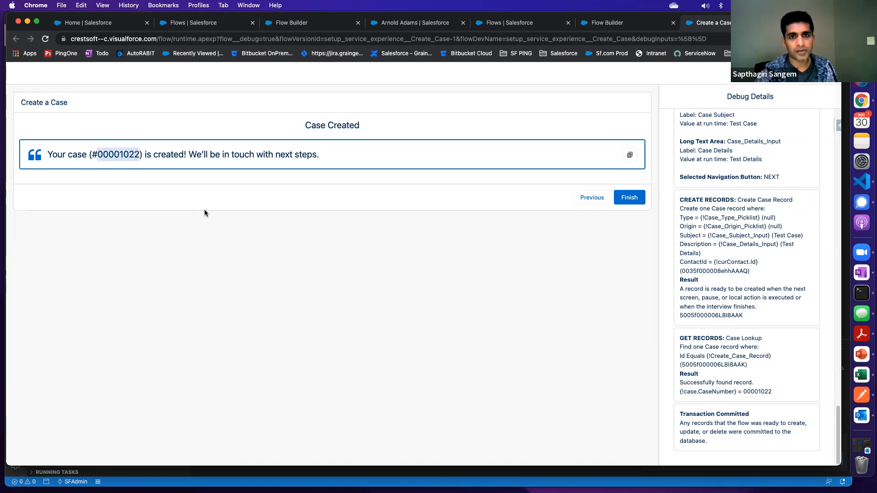
Try to open the new case by appending its case number to the org's base URL
click(522, 24)
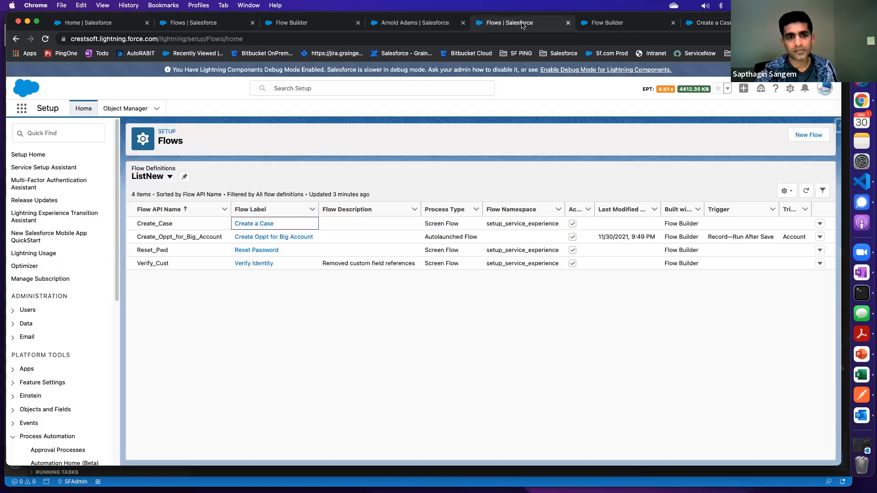
click(213, 25)
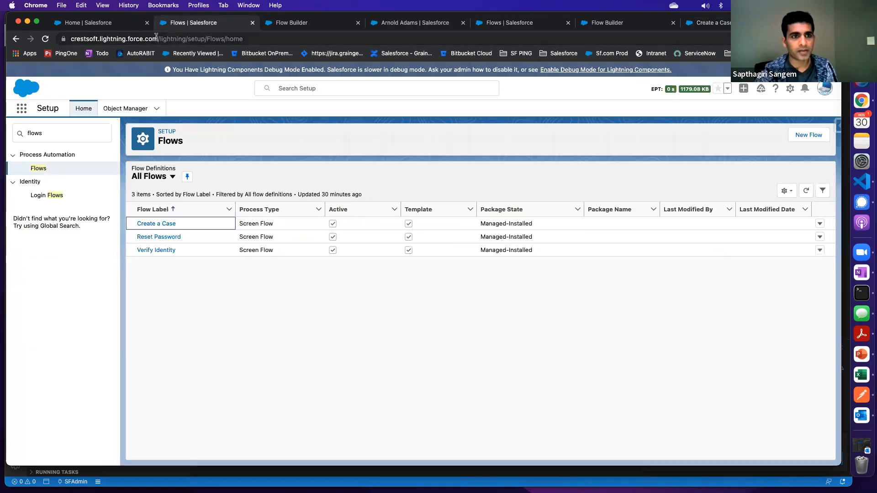
drag(159, 38, 440, 35)
text(00001022)
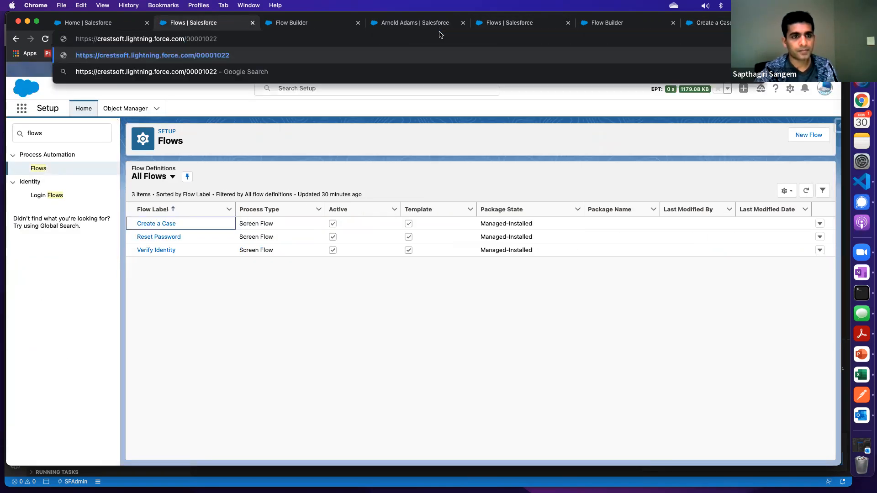
click(218, 139)
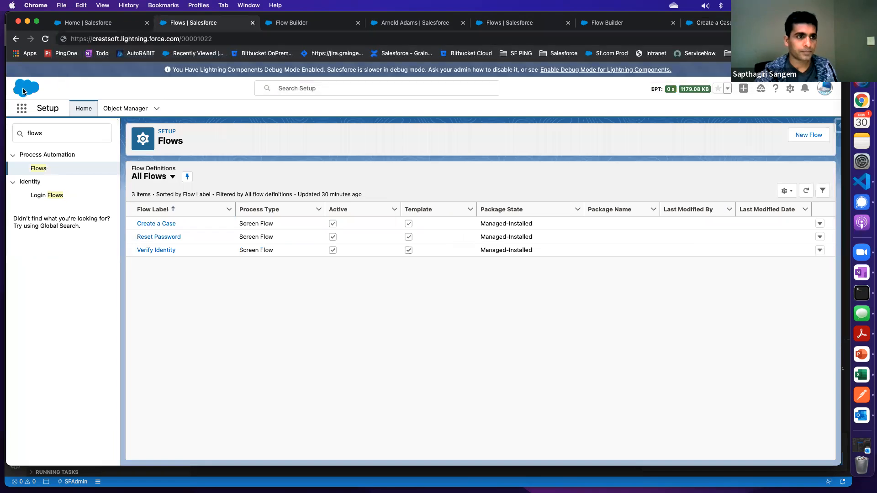
Open the Sales app
click(21, 108)
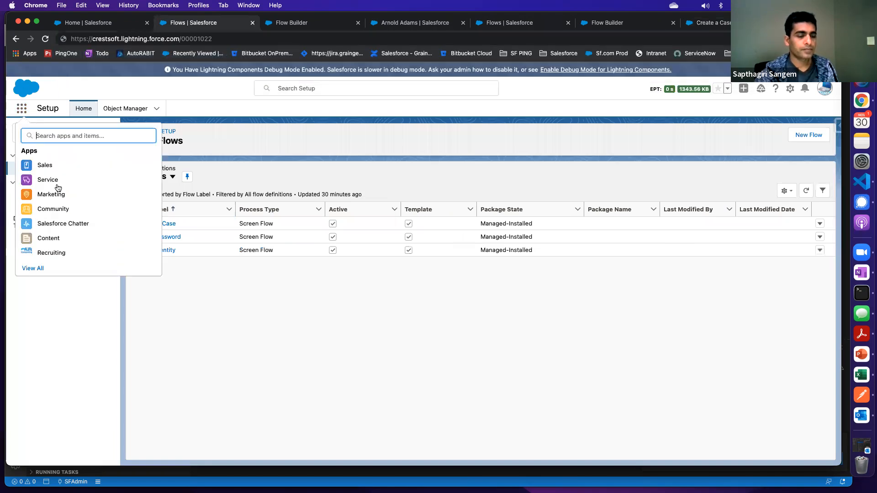
click(57, 167)
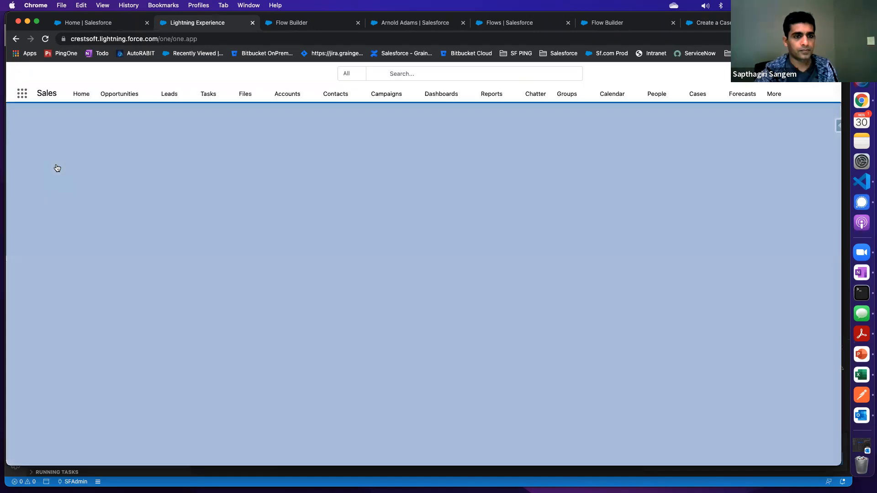
Search the org for the copied case number and open the details of the matching case
click(326, 88)
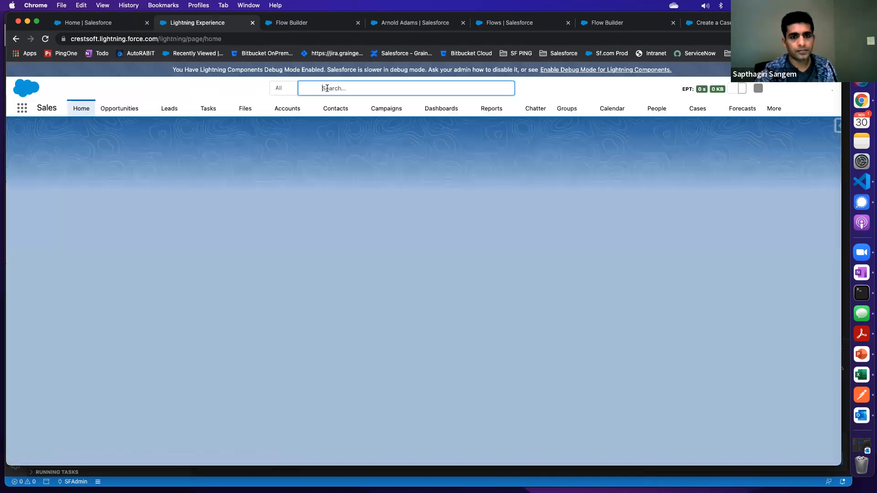
text(00001022)
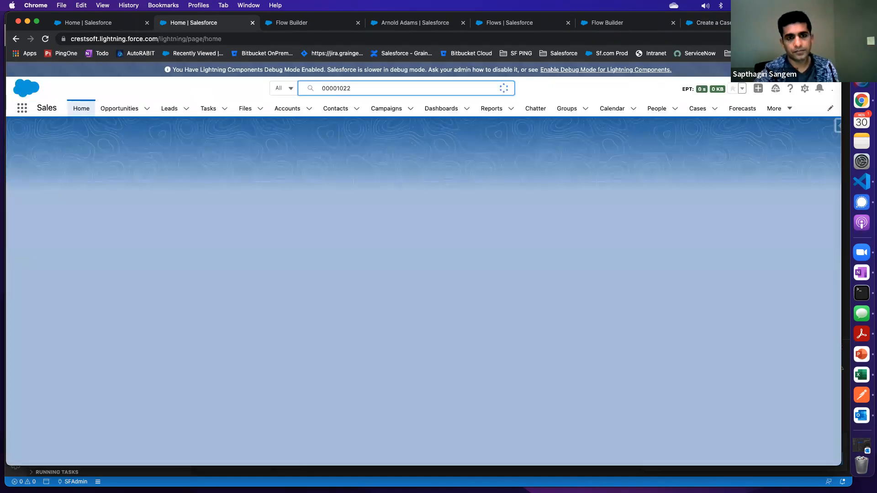
key(Return)
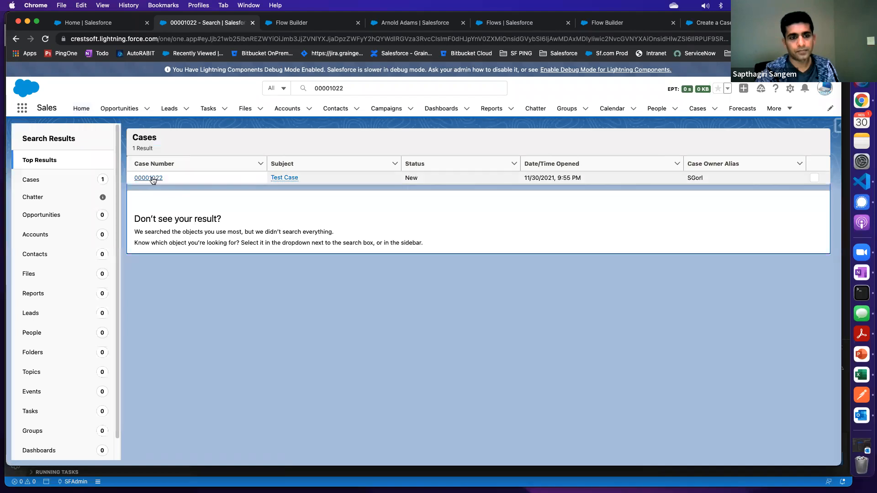
click(152, 179)
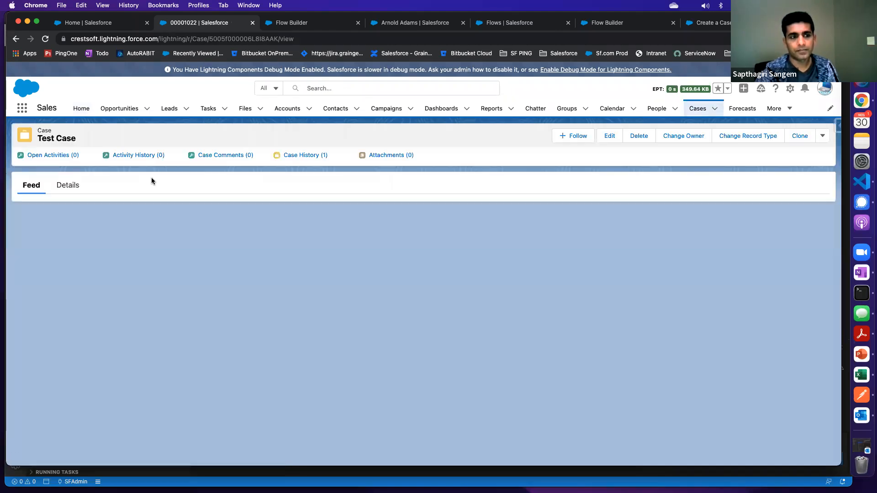
click(68, 185)
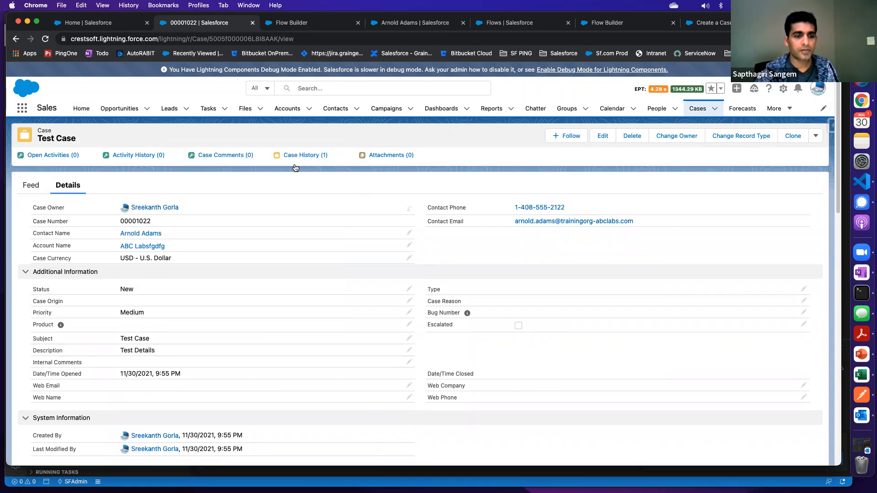
Preview the contact linked to the case and close the preview card
mouse_move(140, 236)
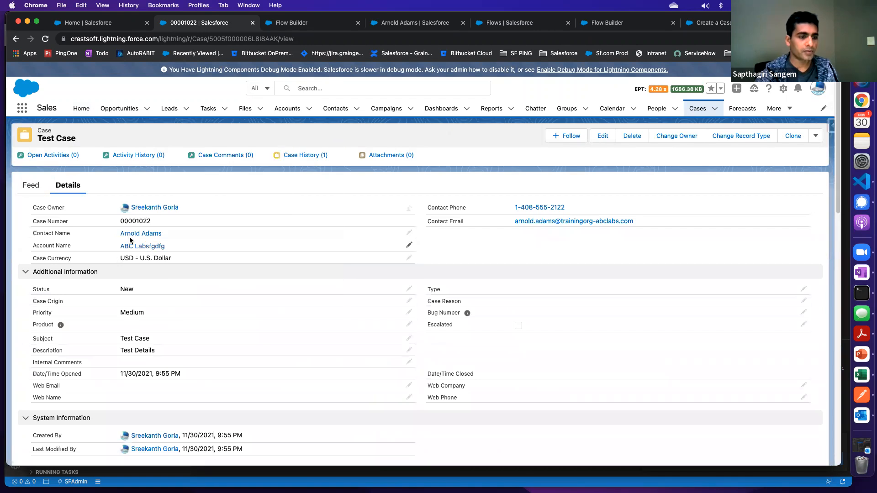
mouse_move(134, 250)
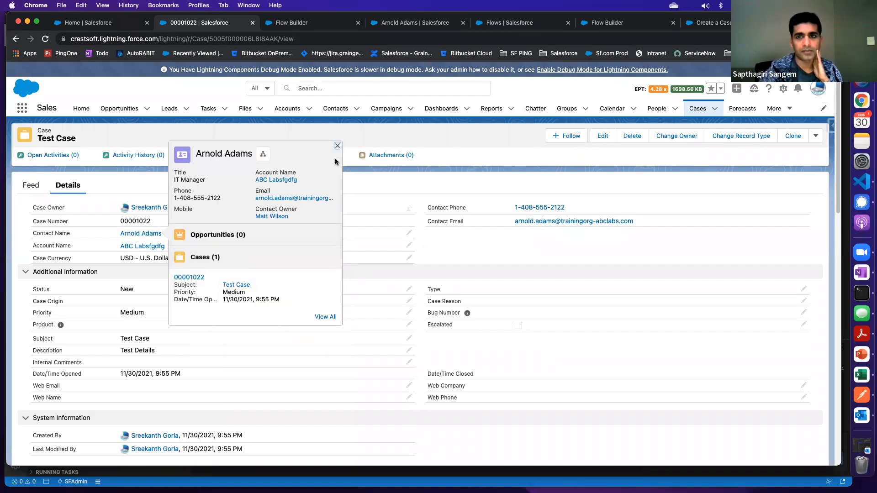
click(337, 146)
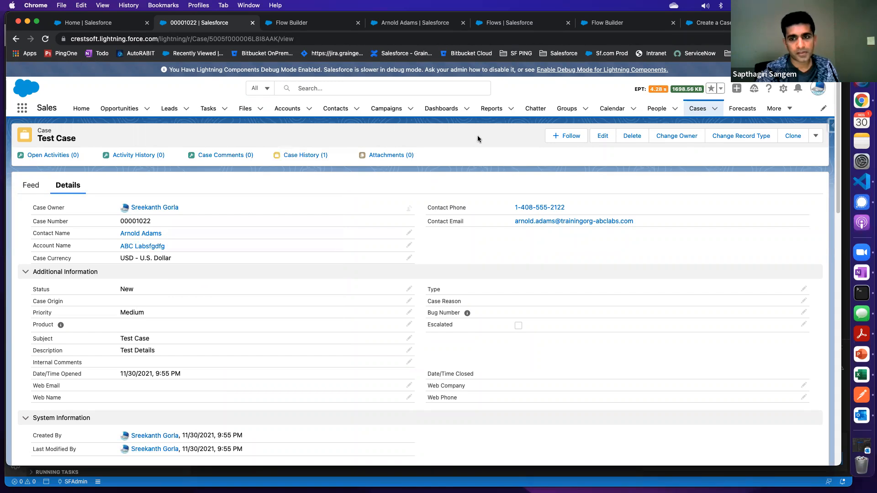
Start a new Product Support case from the Cases list, examine its contact and other fields, and cancel the form
click(697, 112)
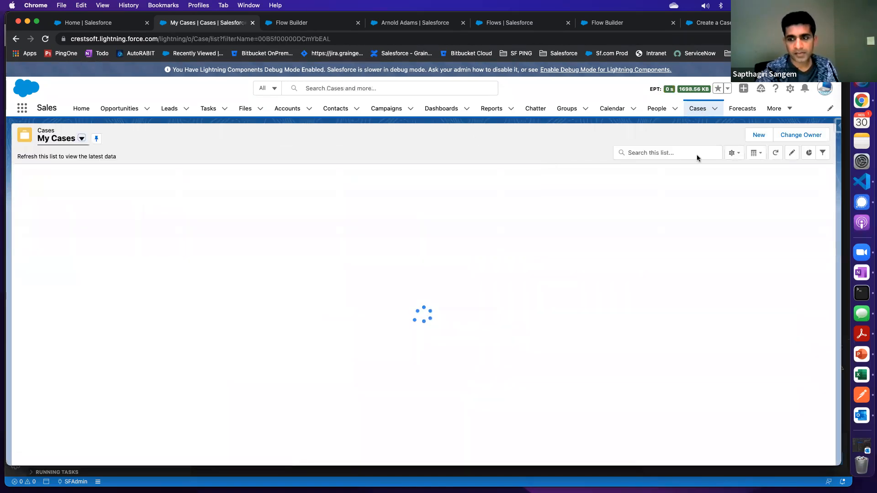
click(759, 135)
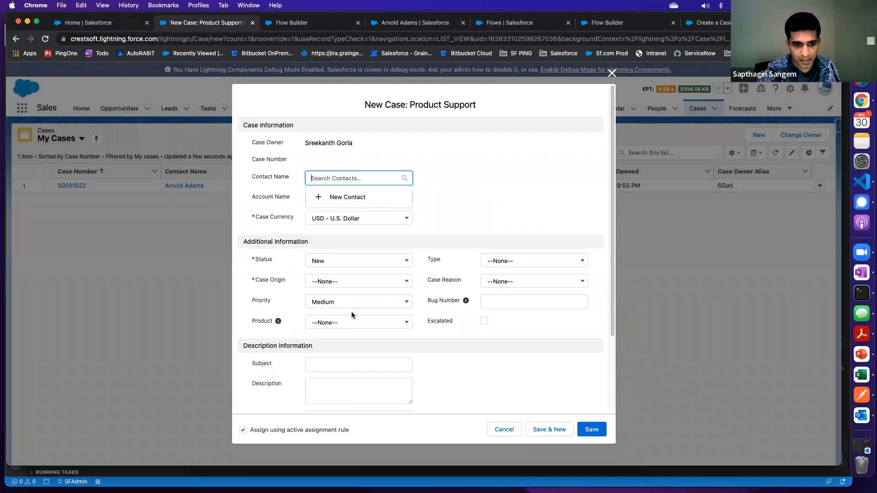
scroll(352, 315, down, 1)
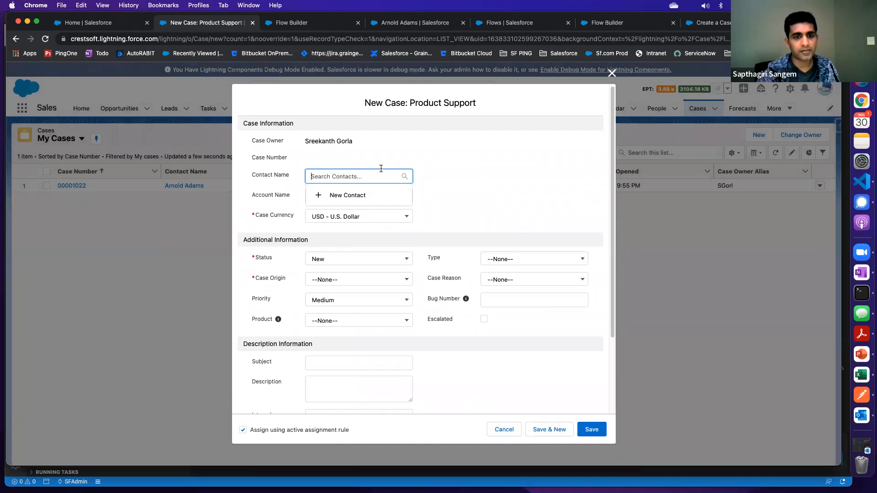
click(436, 138)
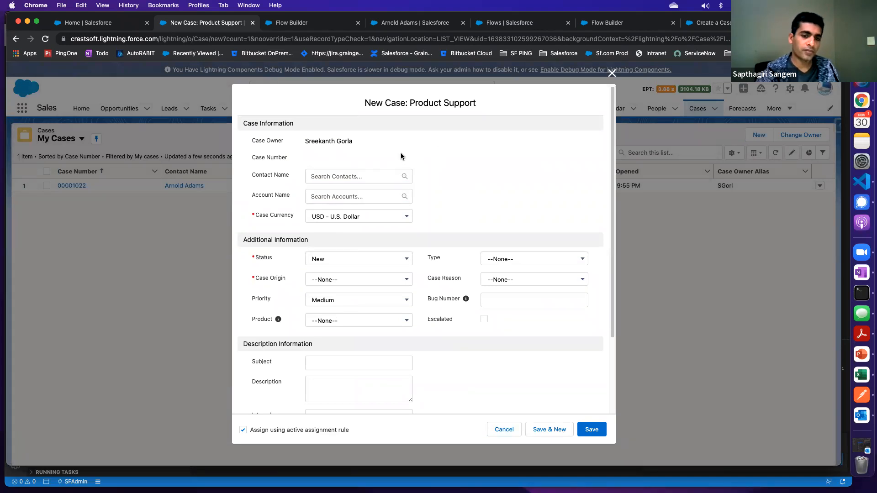
click(338, 176)
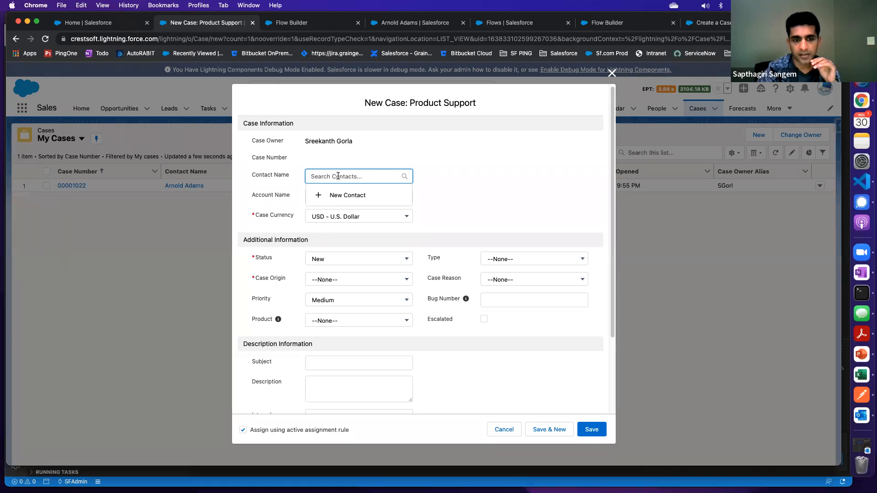
click(431, 166)
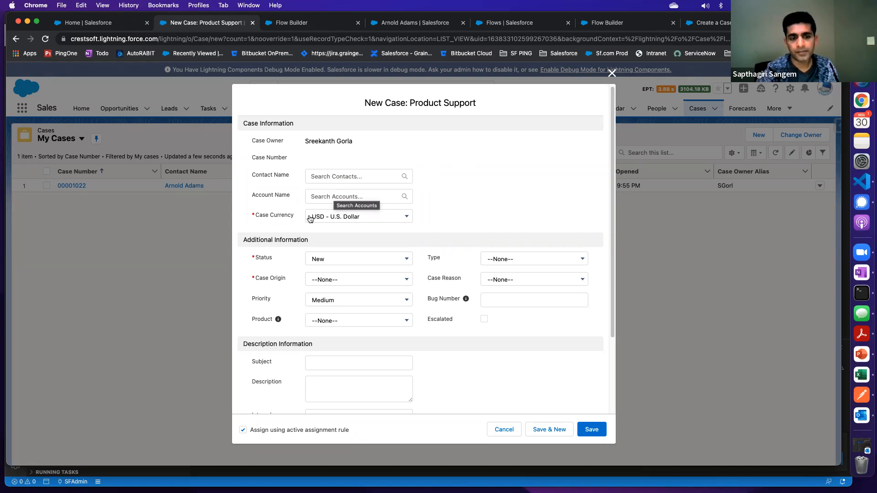
drag(365, 104, 409, 103)
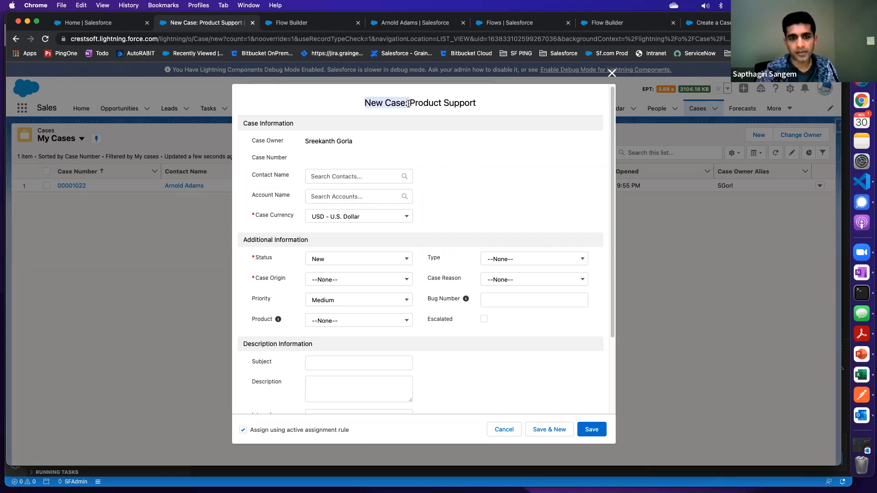
mouse_move(267, 176)
mouse_down()
mouse_move(287, 178)
mouse_move(251, 177)
mouse_up()
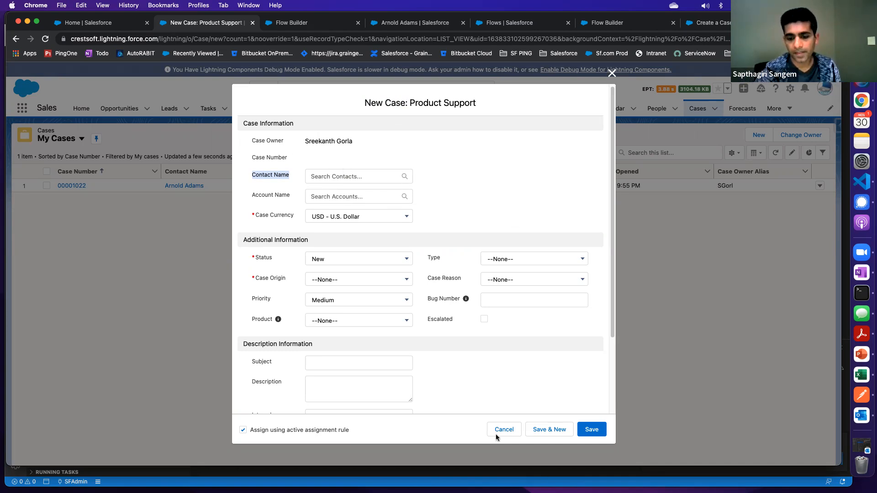
click(504, 430)
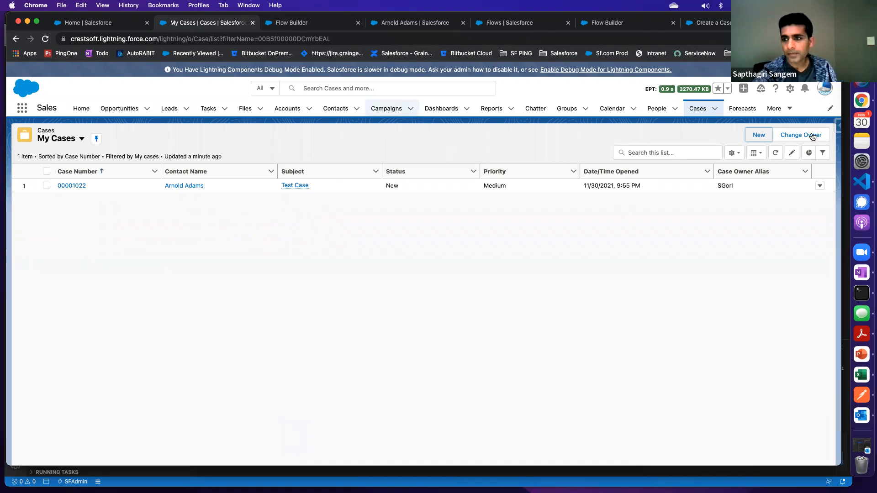
Cancel the open Create Records settings in the Create a Case flow and return to the Cases list
click(688, 111)
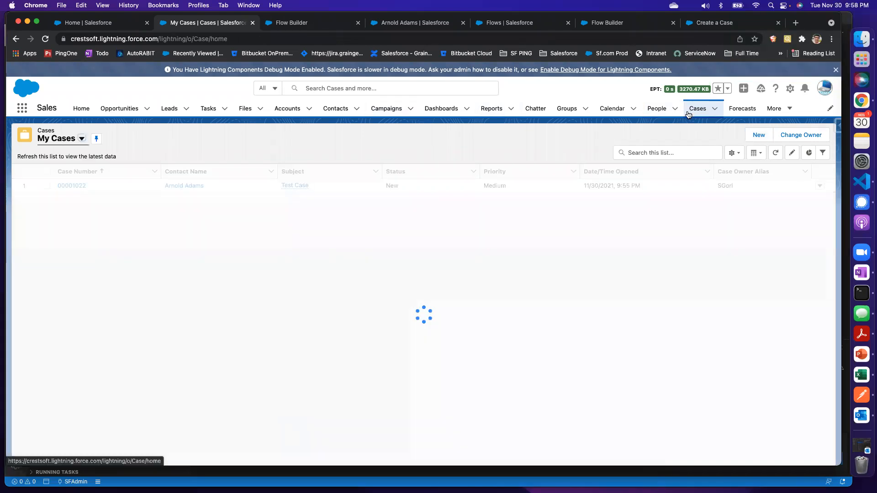
click(291, 26)
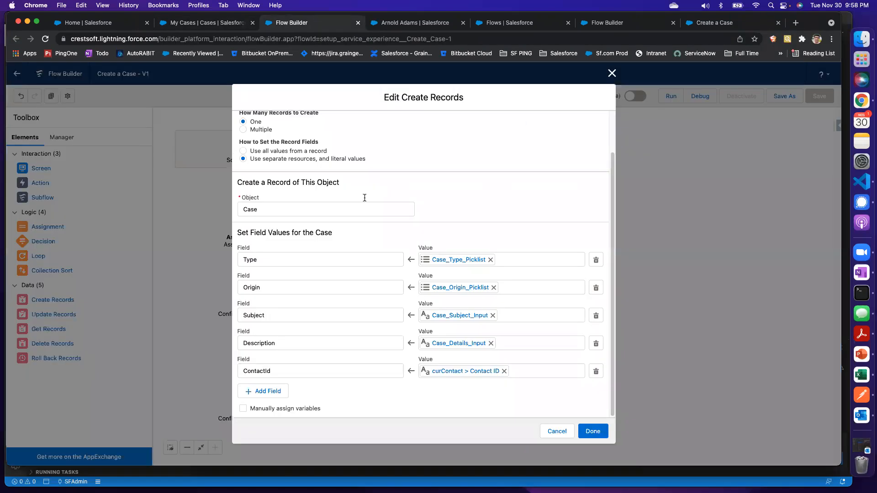
click(557, 431)
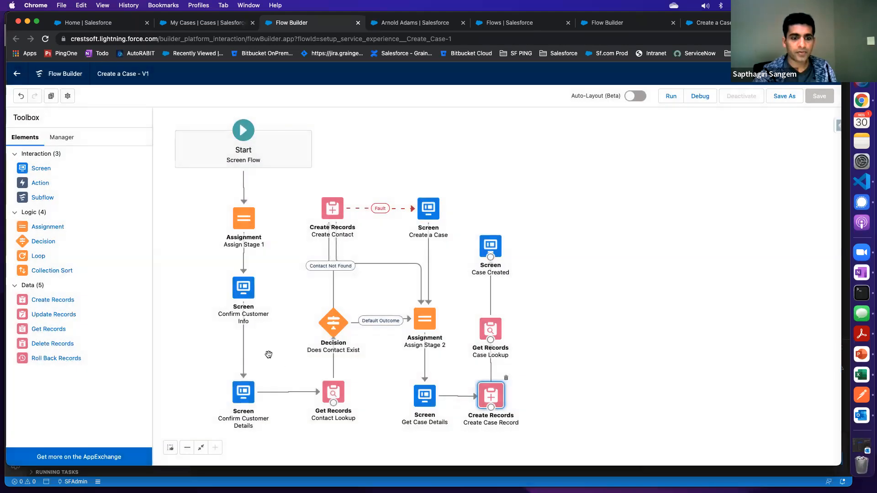
click(221, 26)
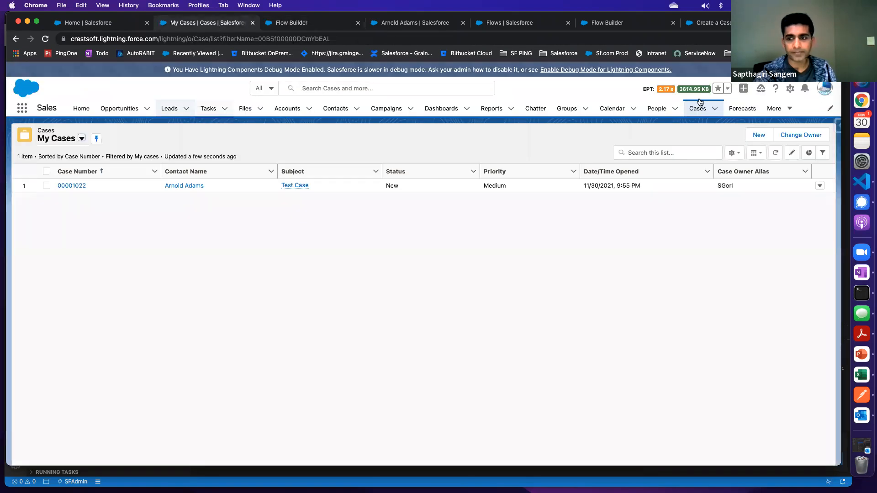
Open the Object Manager in Setup
click(790, 88)
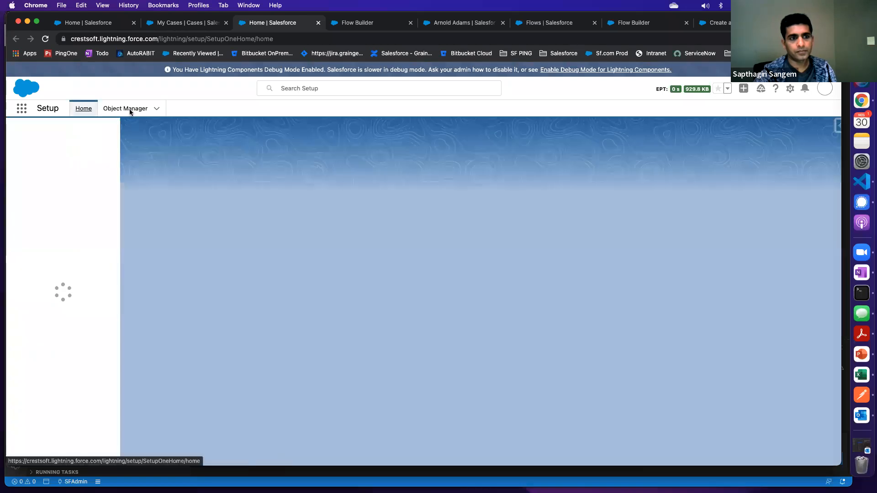
click(132, 112)
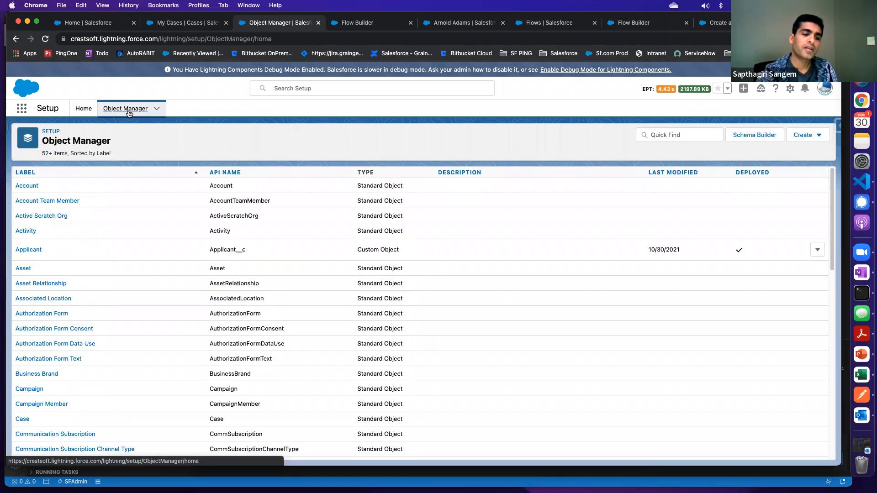
Open the Service app from the full list of apps and dismiss its homepage guide
click(21, 109)
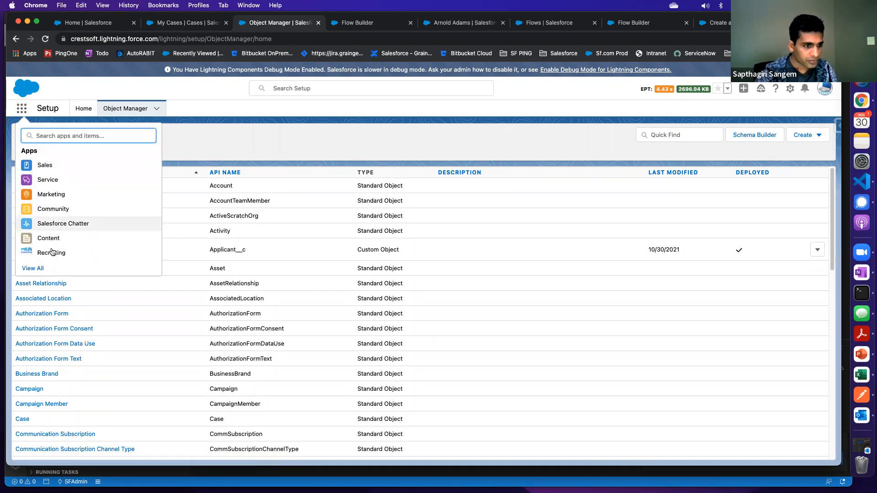
click(37, 270)
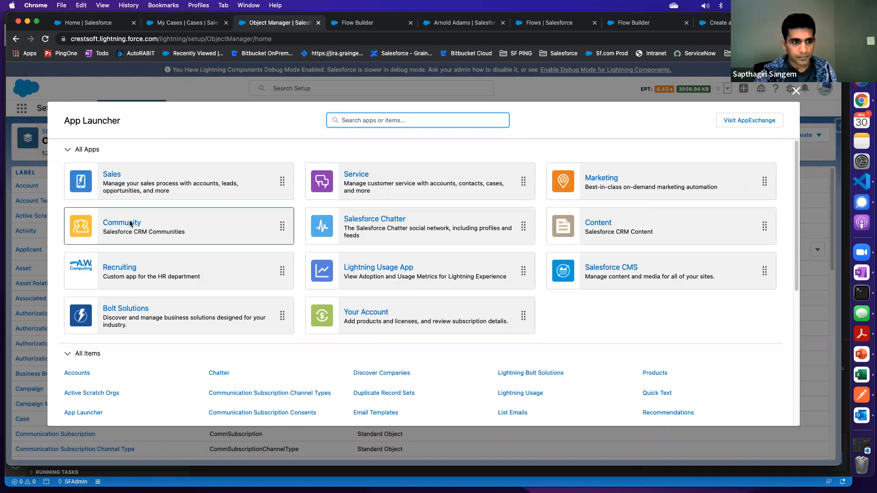
click(357, 174)
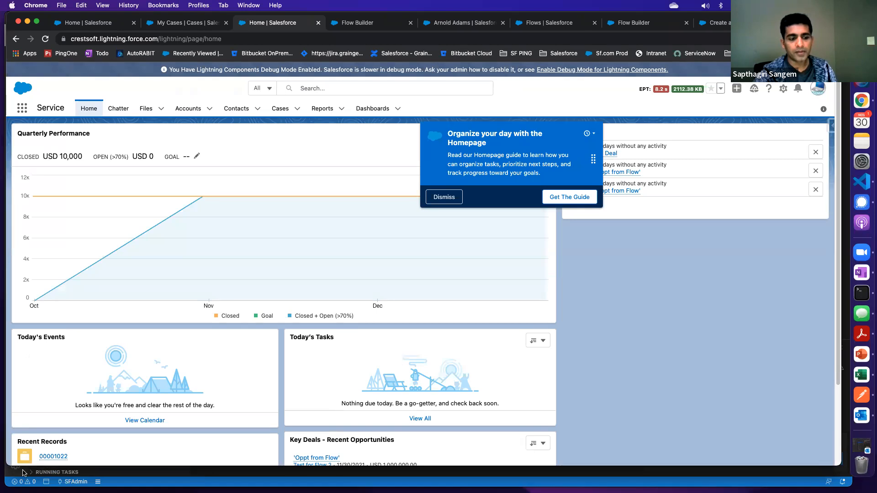
click(445, 199)
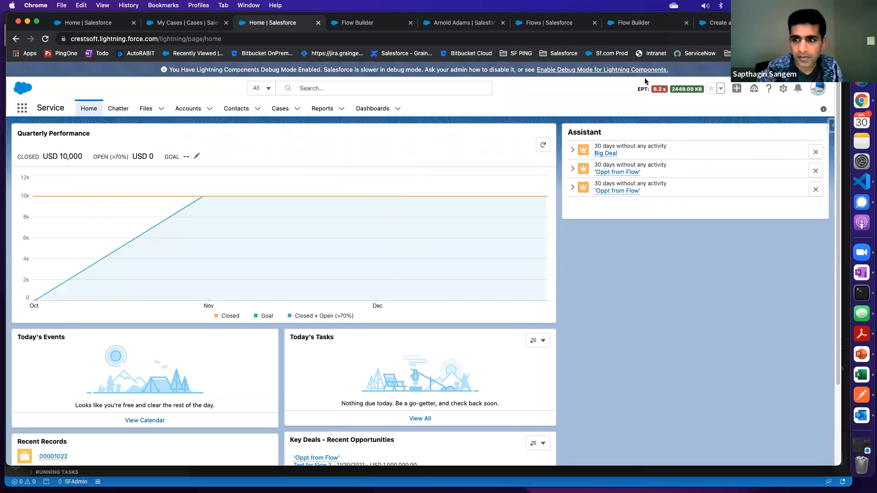
Open Setup from the Service app and switch to the Flow distribution slide of the Salesforce Administrator Training presentation in PowerPoint
click(784, 91)
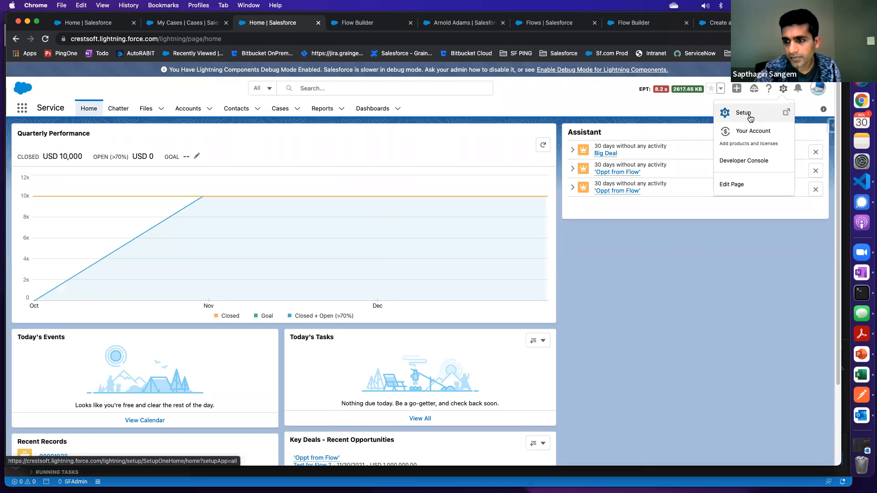
click(750, 115)
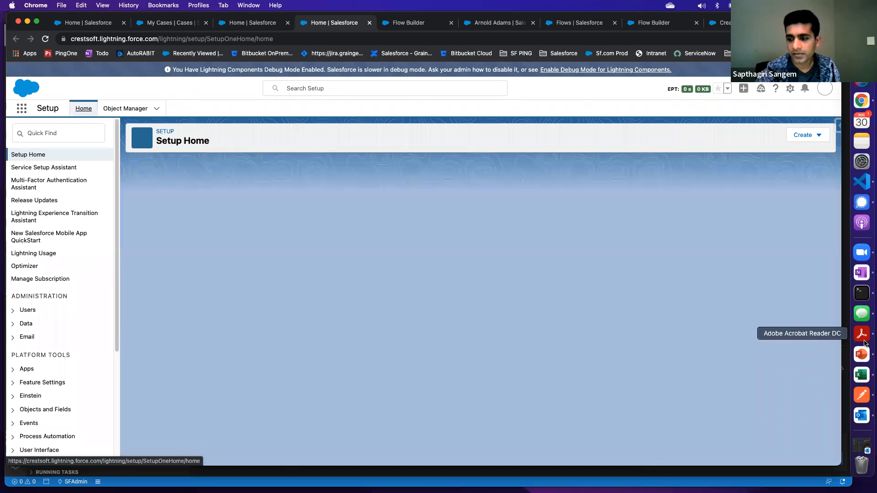
click(862, 354)
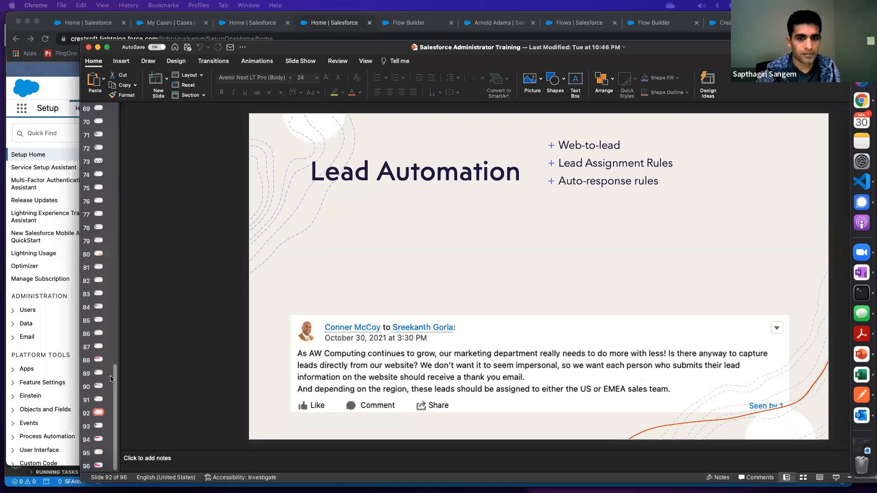
click(110, 379)
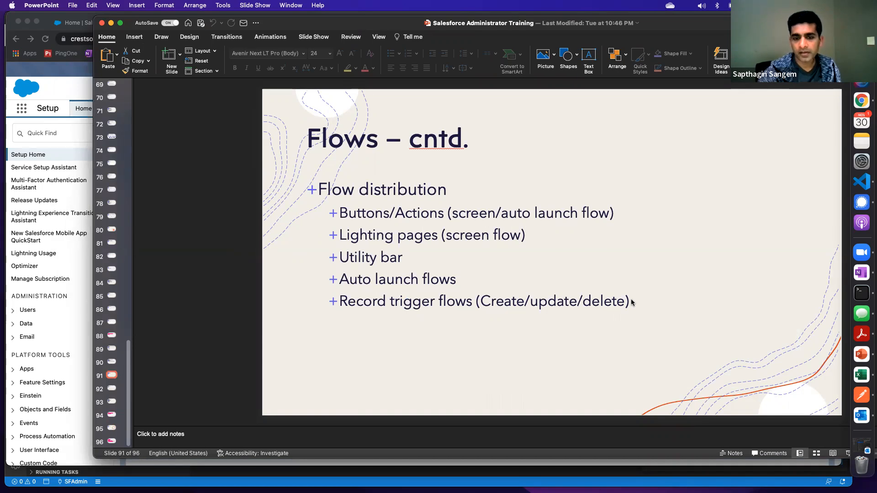
Highlight the record trigger flows, Buttons/Actions, Utility bar and Auto launch flows bullets one after another on the Flow distribution slide
click(339, 302)
drag(340, 301, 476, 300)
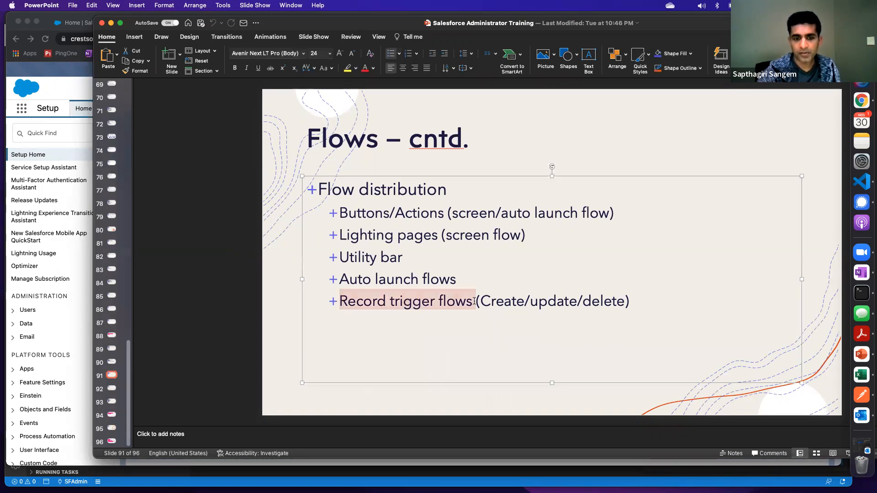
click(340, 211)
drag(393, 210, 593, 216)
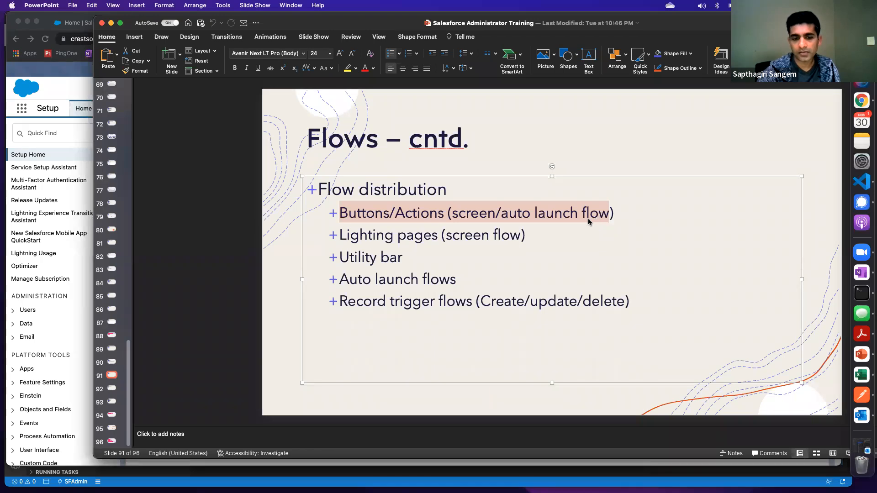
click(335, 257)
click(402, 258)
drag(407, 257, 340, 258)
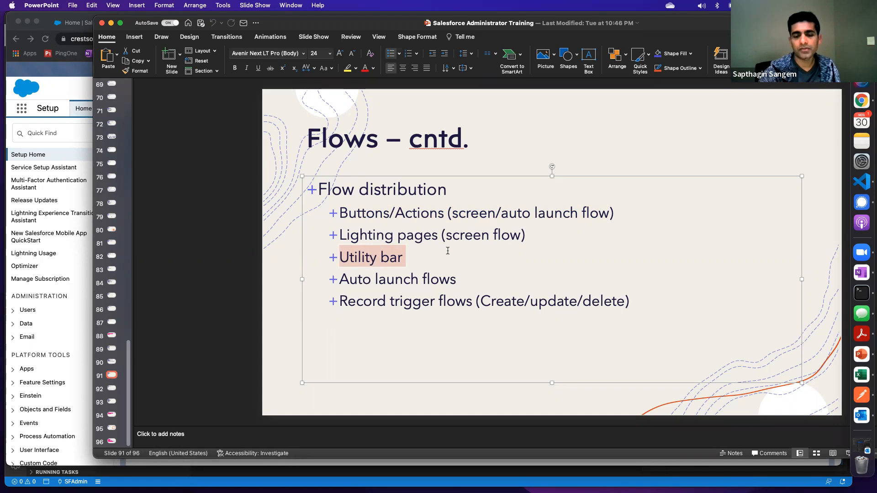
click(381, 280)
drag(679, 21, 431, 40)
drag(475, 297, 359, 295)
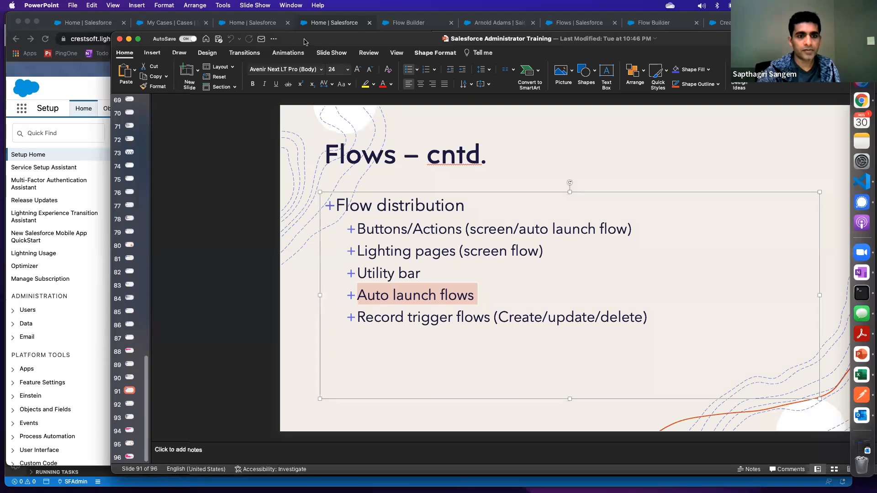
Switch back to Salesforce Setup in Chrome and open the Case object from the Object Manager
drag(296, 43, 1, 42)
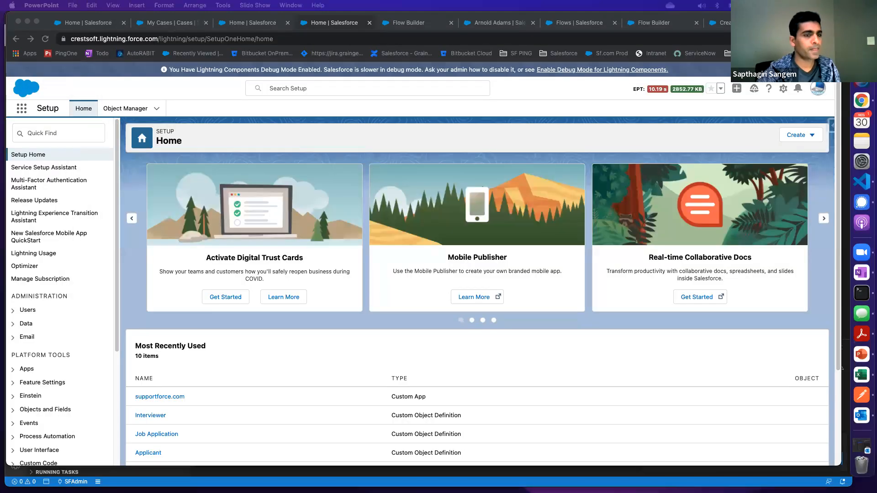
click(128, 108)
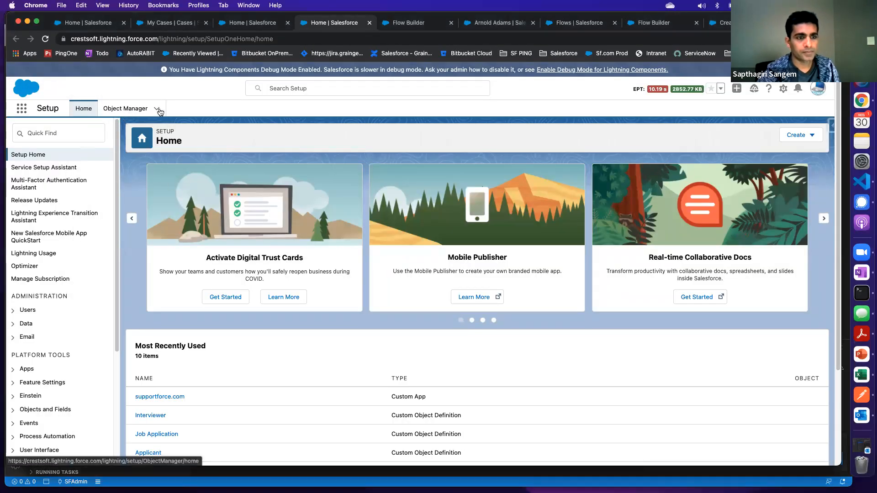
click(130, 112)
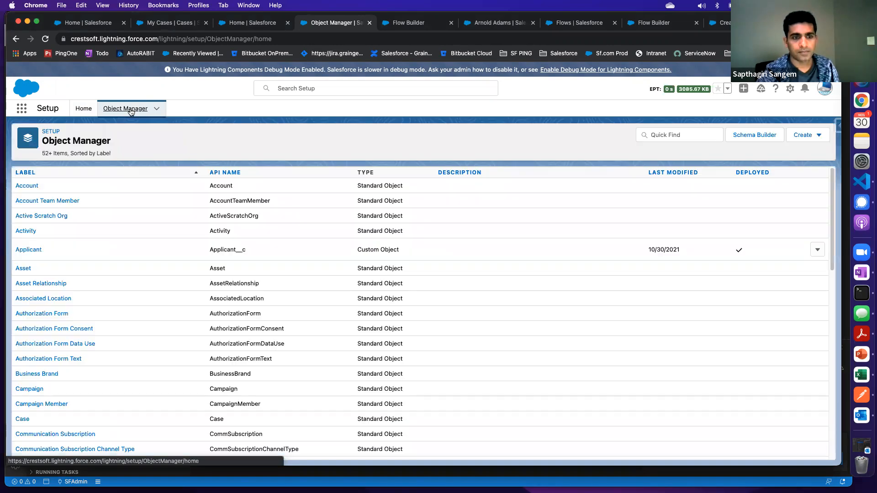
click(669, 136)
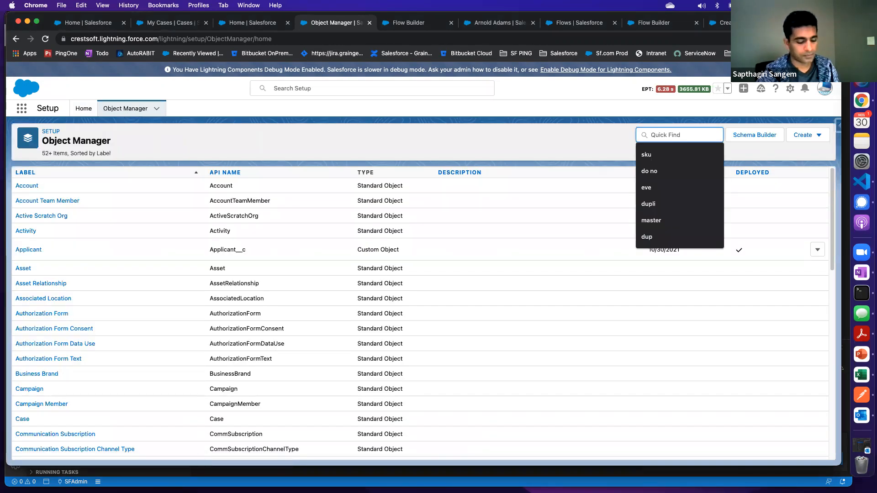
text(cx)
key(BackSpace)
text(ase)
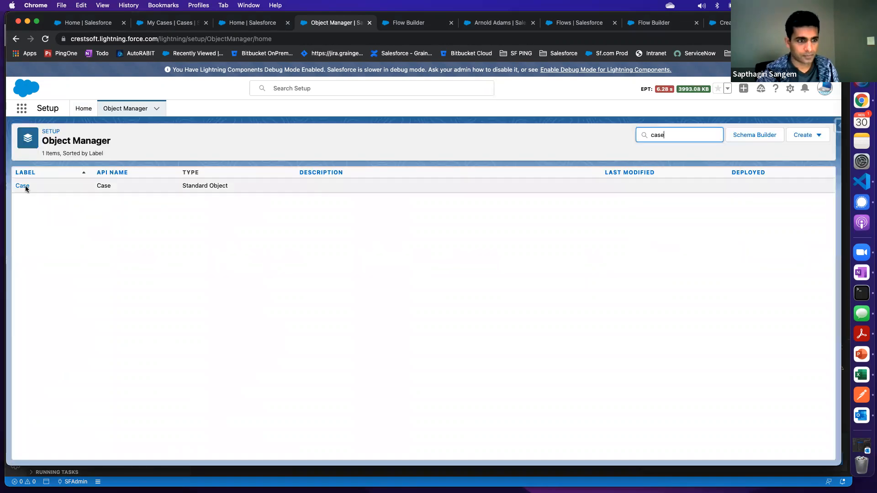
click(25, 187)
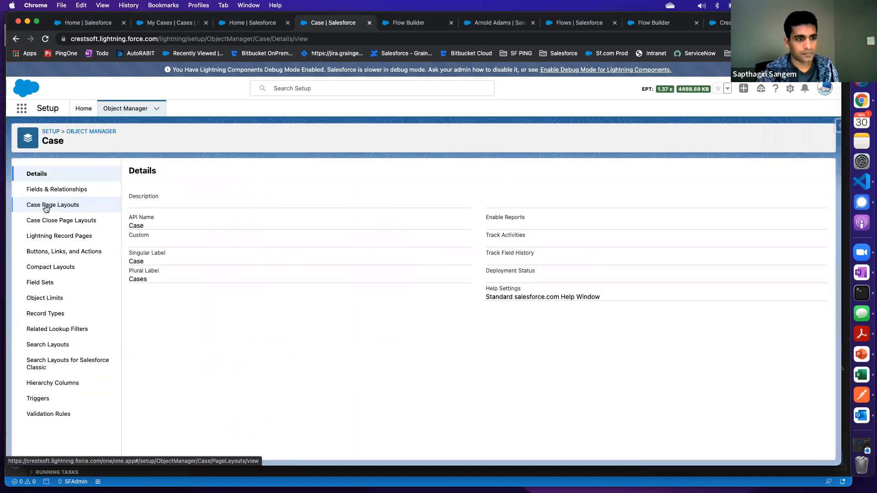
Start a new action on the Case object with action type Flow and Create a Case as the flow
click(55, 252)
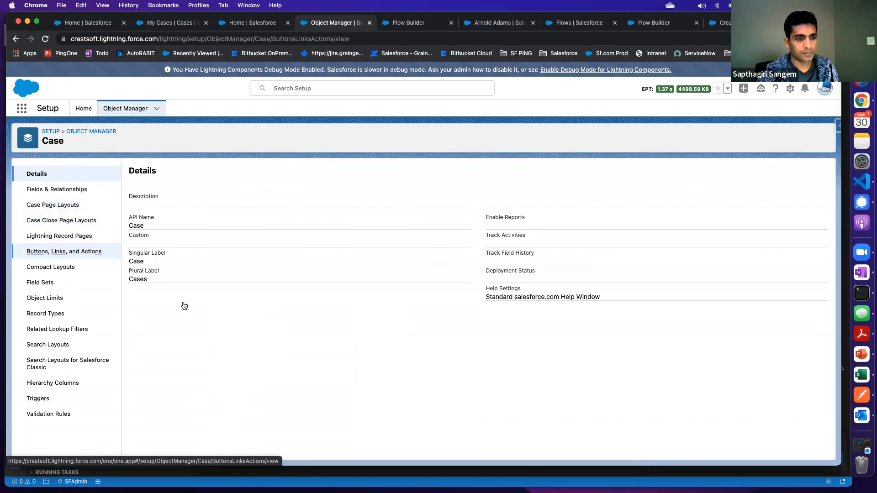
scroll(221, 309, down, 3)
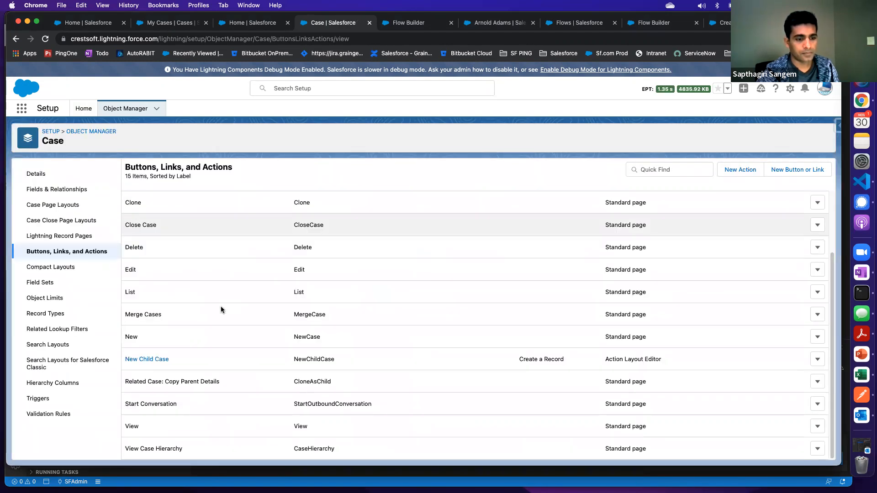
scroll(221, 309, up, 3)
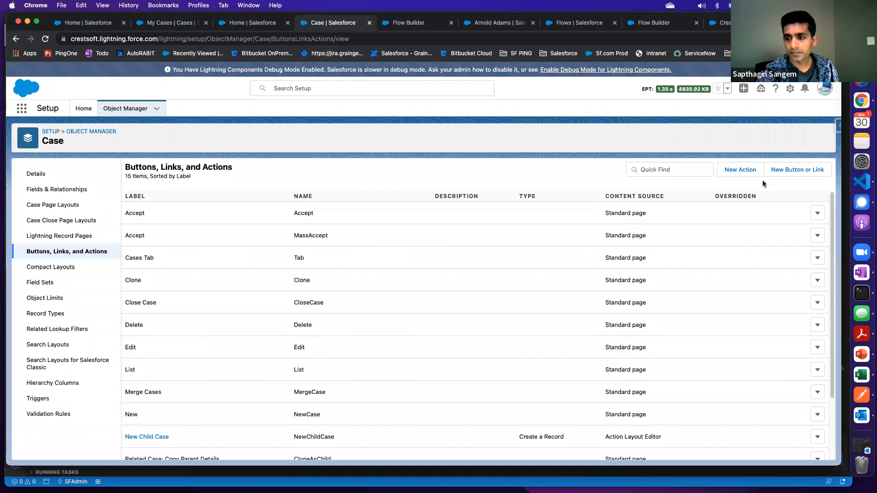
click(747, 172)
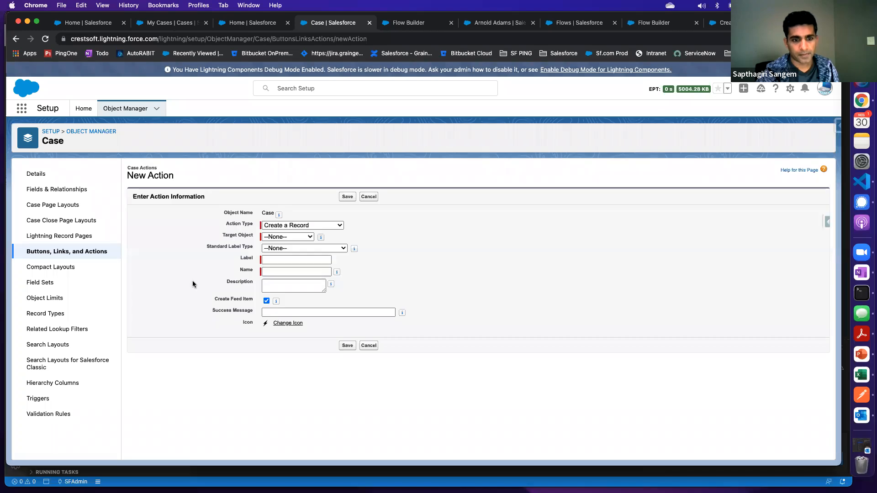
click(295, 226)
click(284, 285)
click(293, 241)
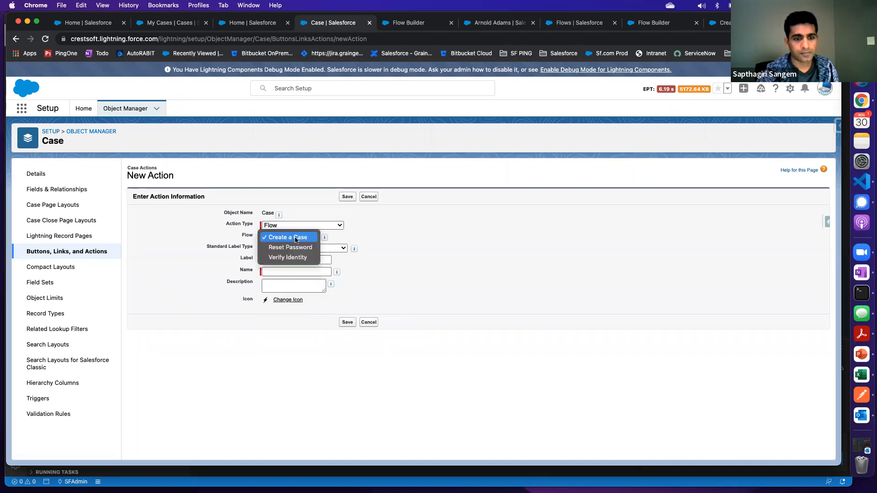
click(445, 222)
Open Setup in a new tab from the Service app and bring up the list of all flows
click(418, 23)
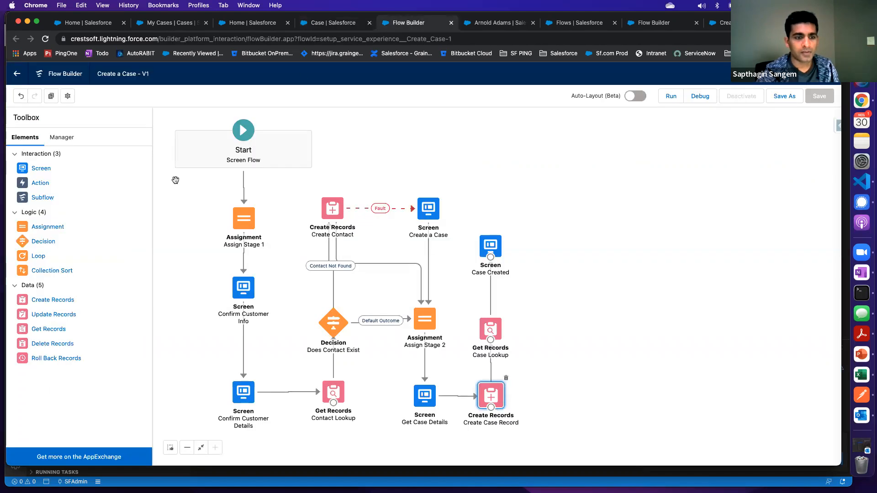
click(248, 25)
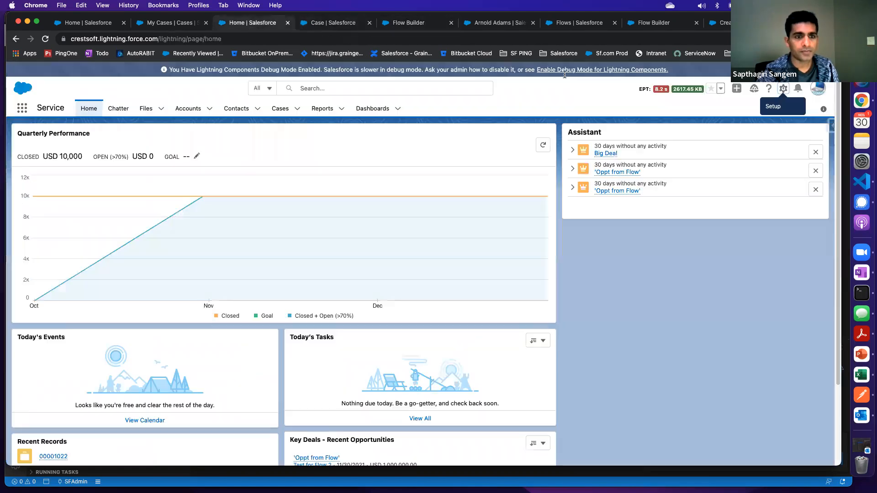
click(782, 88)
click(753, 118)
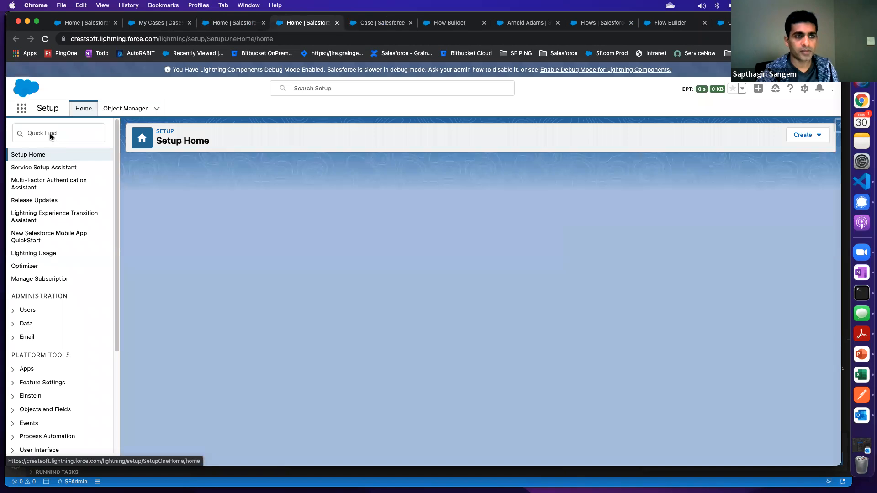
click(52, 133)
text(Flows)
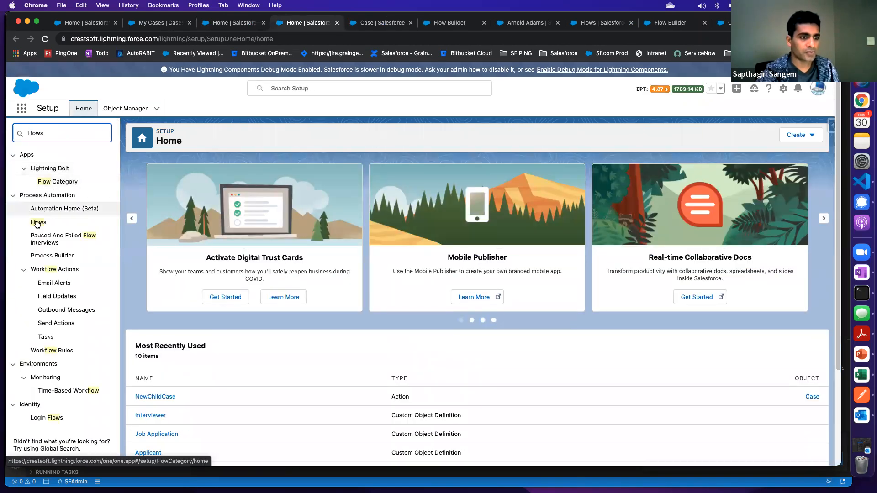
click(101, 218)
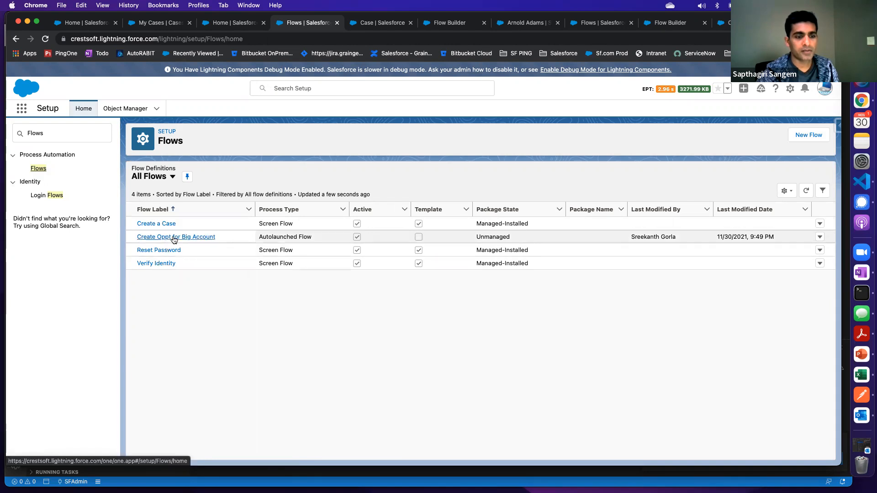
Return to the new Case flow action, label it Guided Case Create with the name Guided_Case_Create, and save it
click(379, 23)
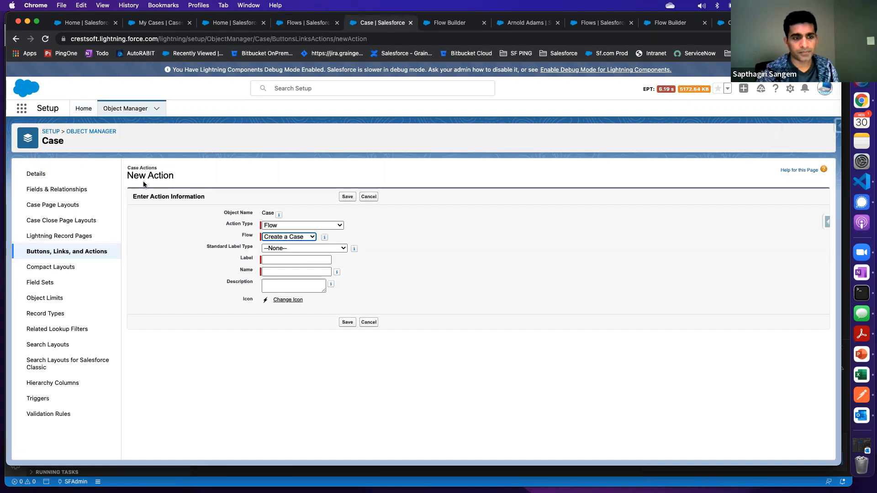
drag(128, 176, 173, 177)
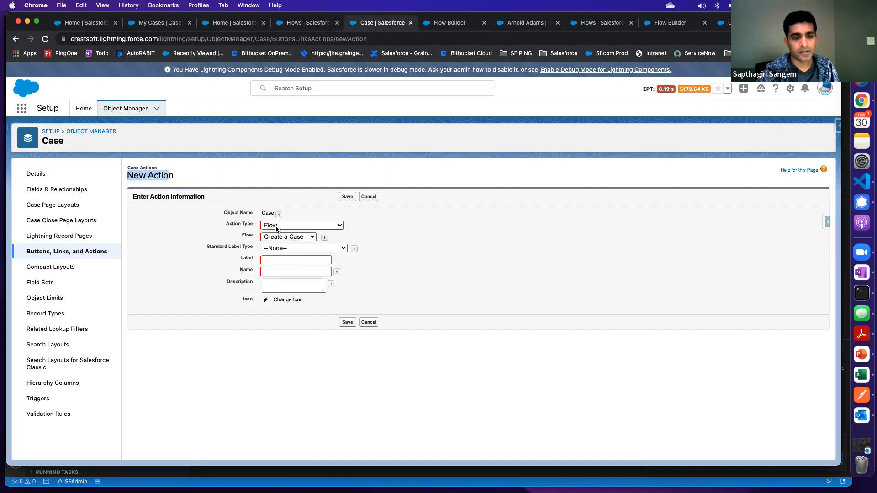
click(287, 237)
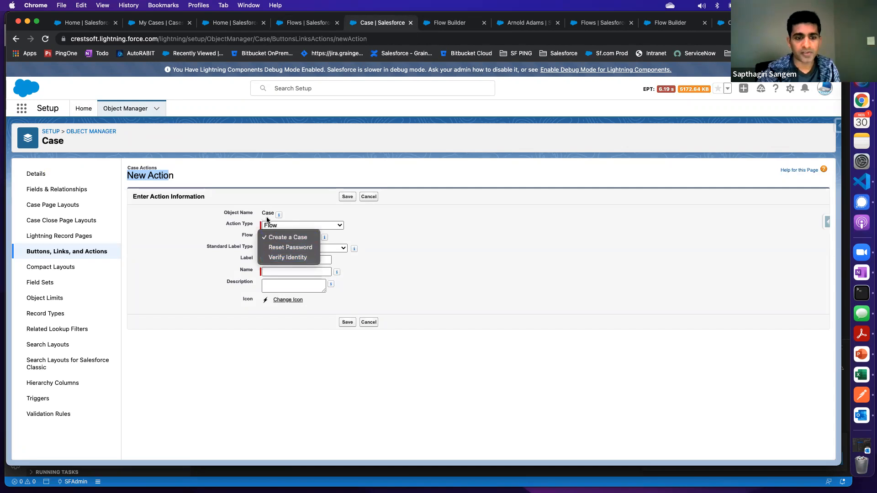
click(402, 240)
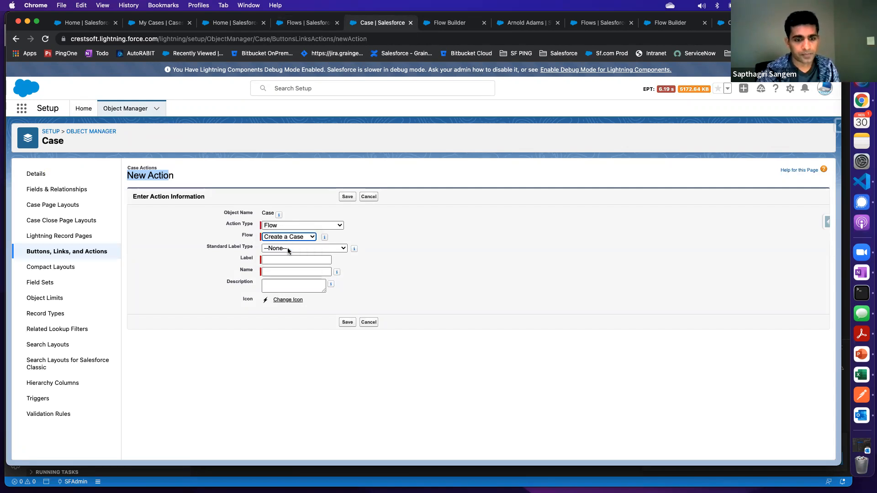
click(287, 247)
click(384, 249)
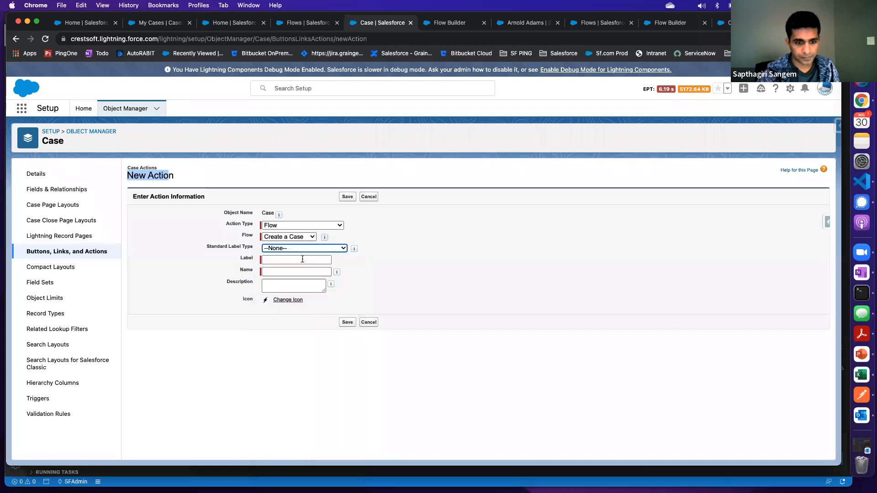
click(290, 258)
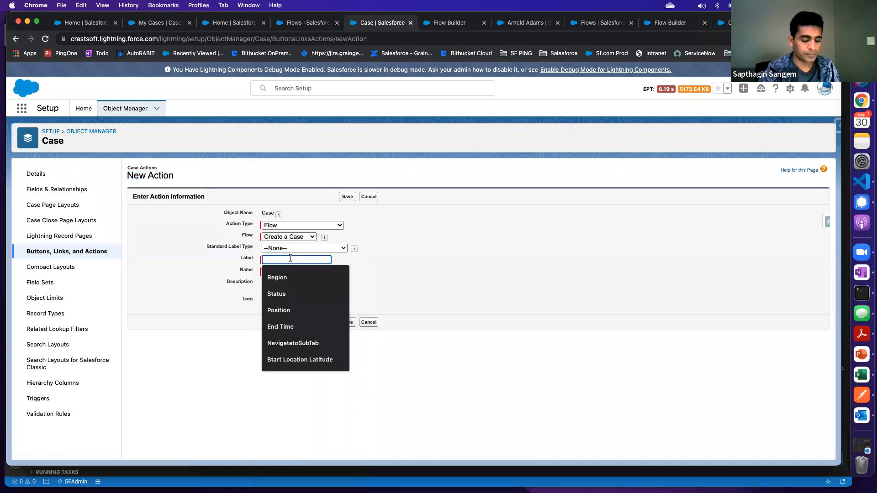
text(Guided Case Create)
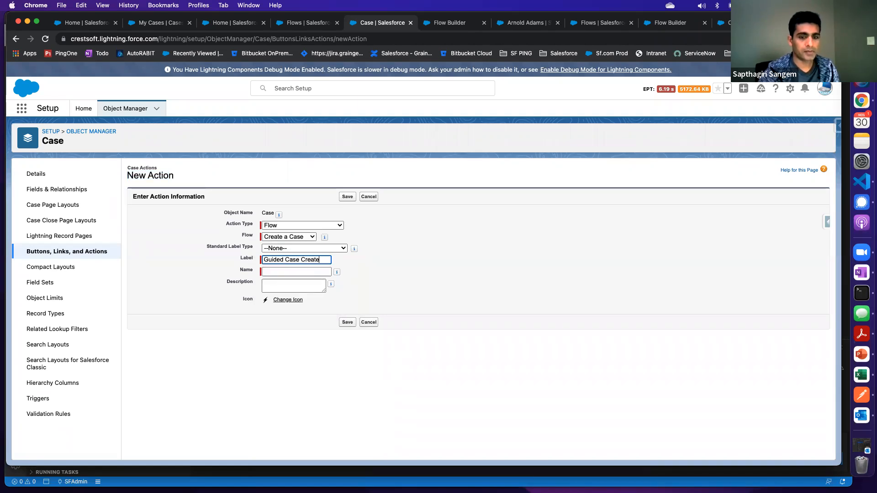
key(Tab)
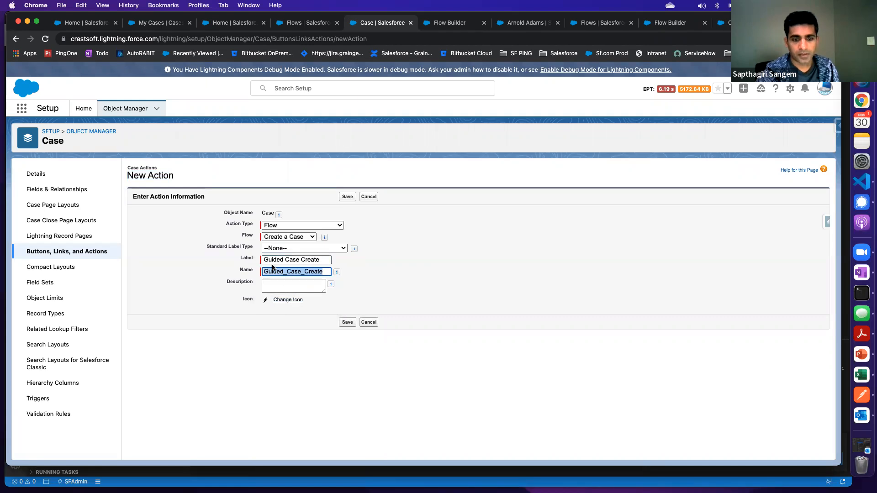
click(347, 197)
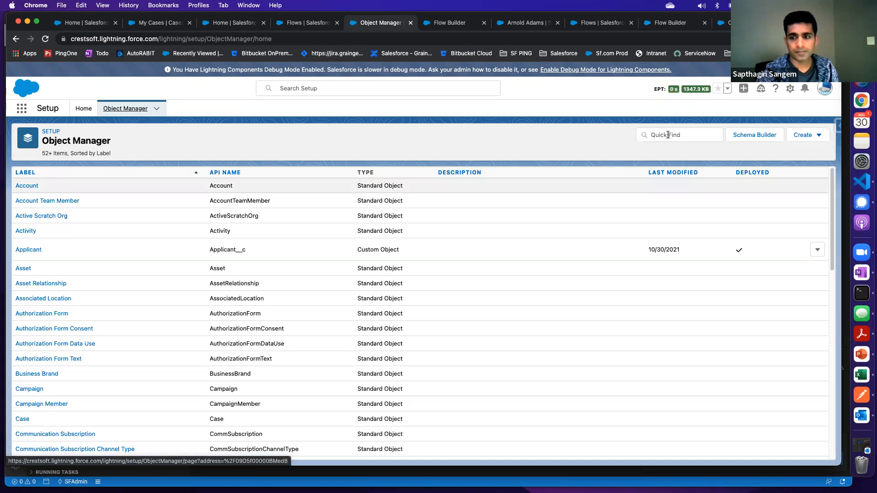
Find the Case object in the Object Manager and open its Inquiry Case Layout page layout
click(668, 134)
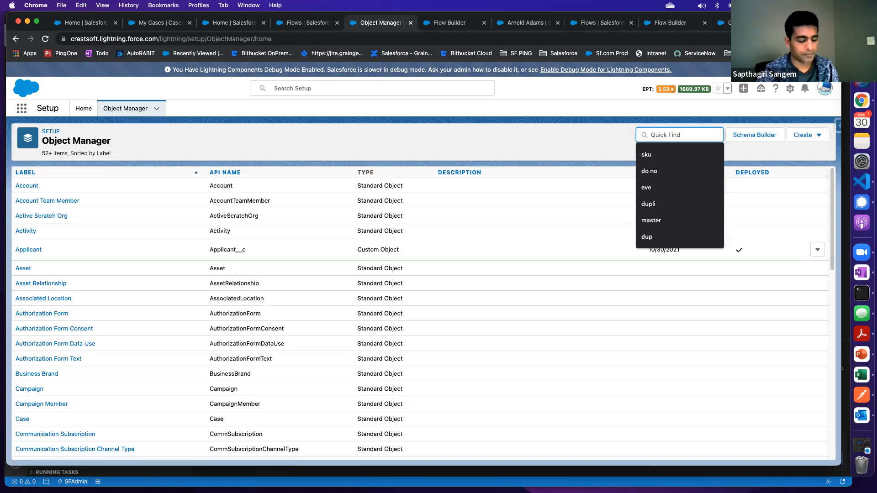
text(case)
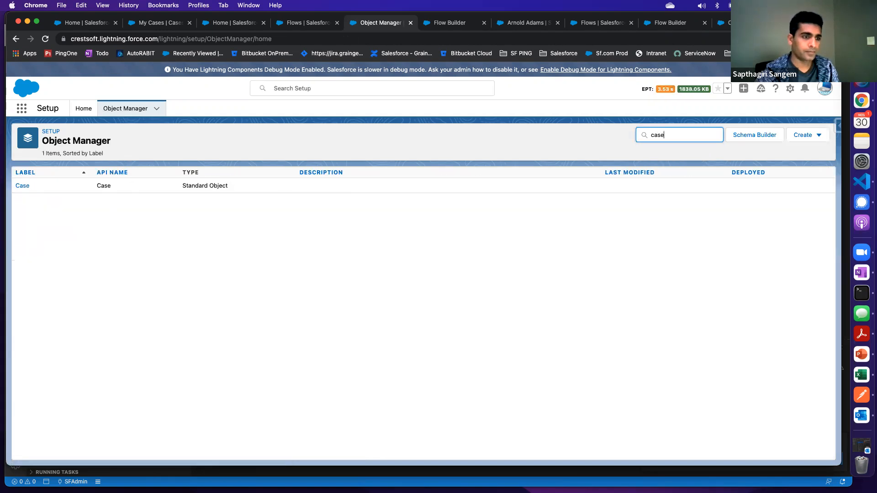
click(23, 186)
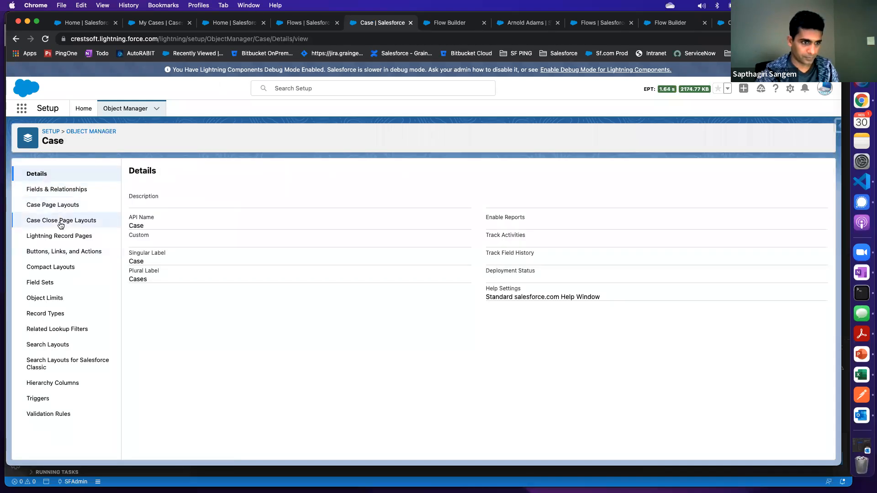
click(58, 206)
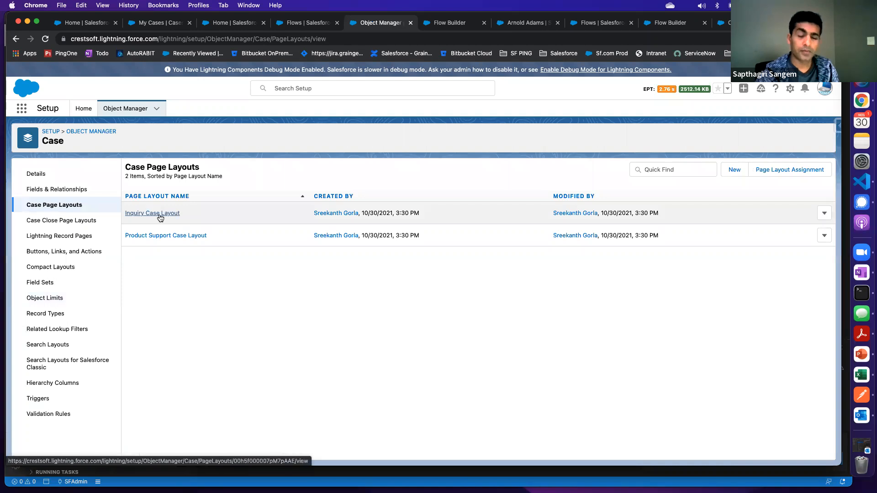
click(161, 213)
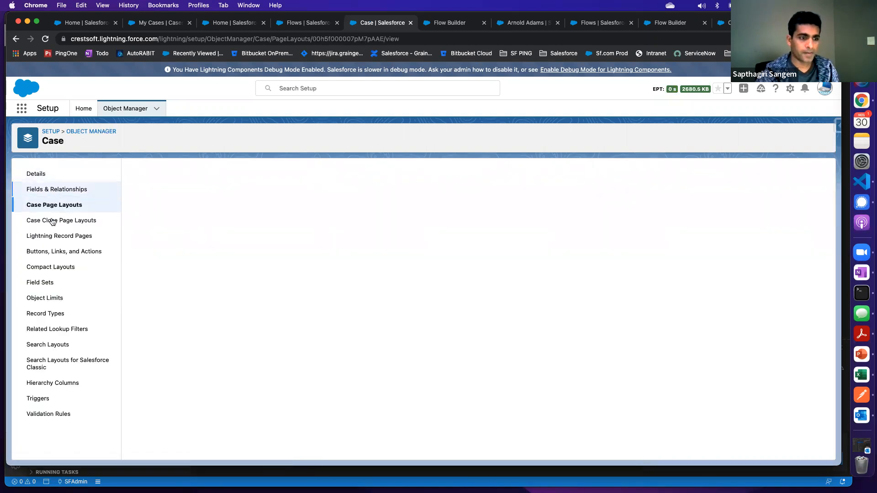
Check the Case object's buttons, links and actions for the Guided Case Create action
click(57, 254)
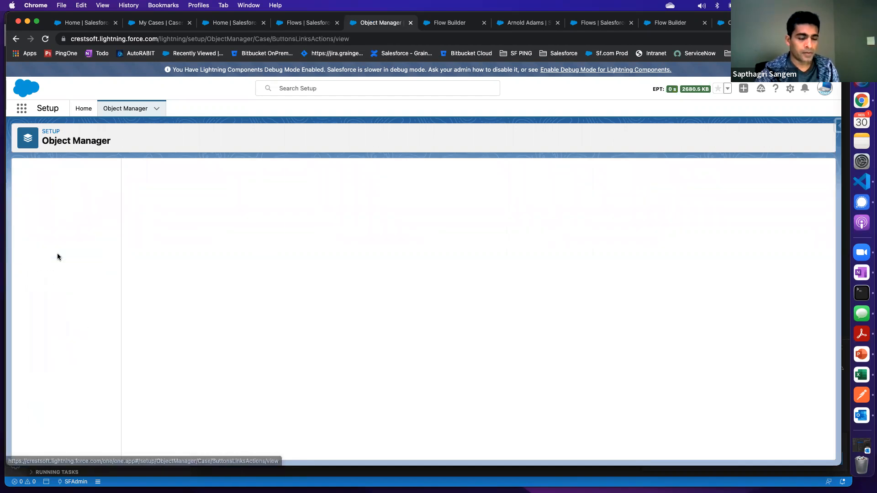
scroll(219, 328, down, 3)
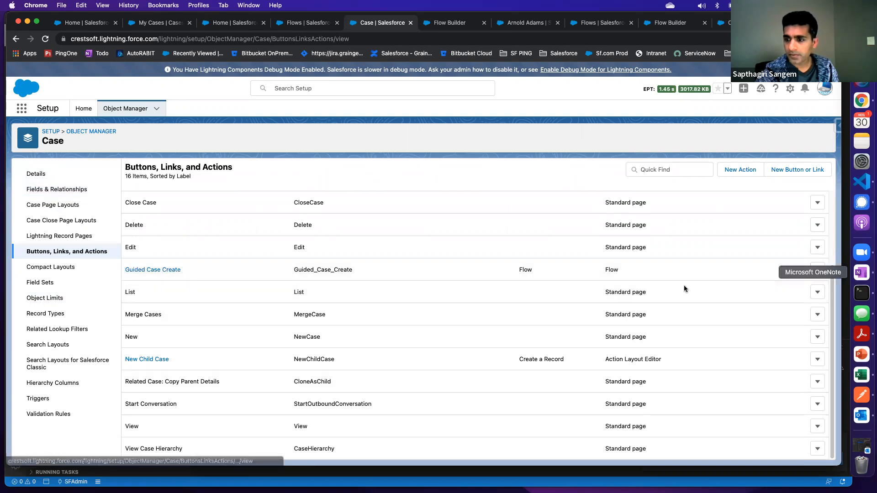
scroll(502, 304, up, 3)
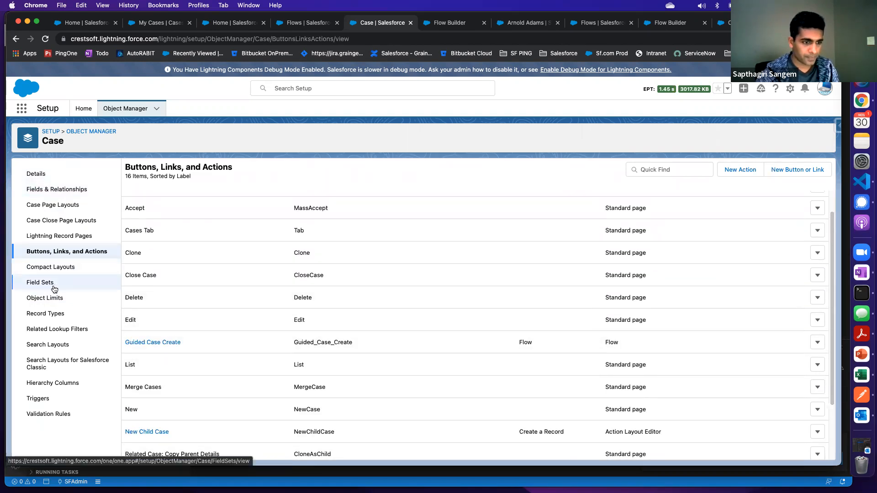
Open the Case object's search layouts and look through the profiles listed there
click(56, 345)
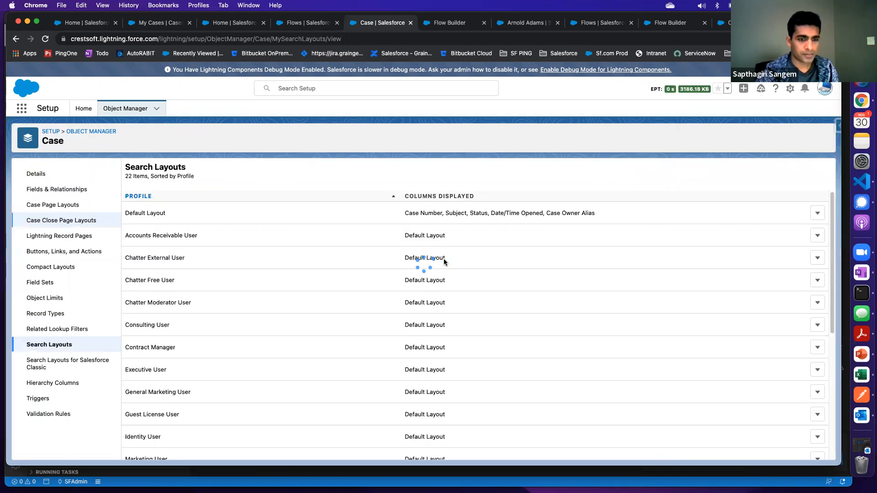
scroll(245, 260, down, 5)
scroll(245, 258, up, 5)
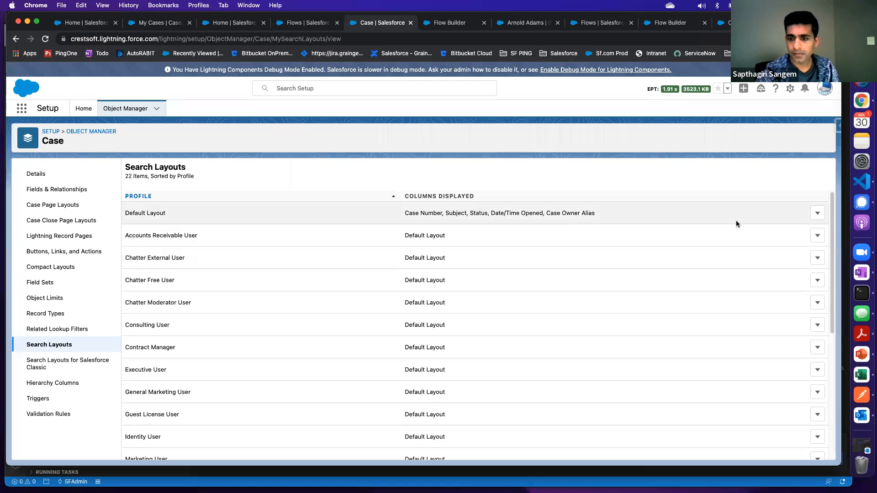
Start a new custom list button from the Case default search layout and review its behavior and content source options
click(815, 214)
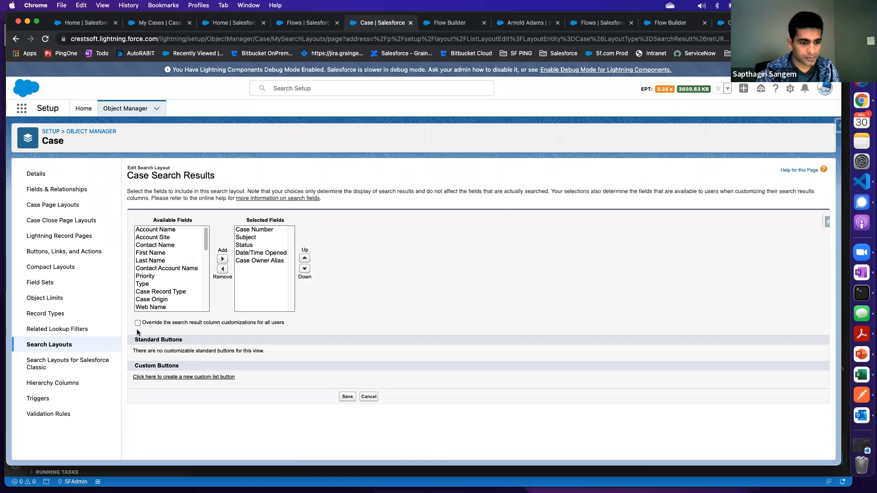
click(181, 376)
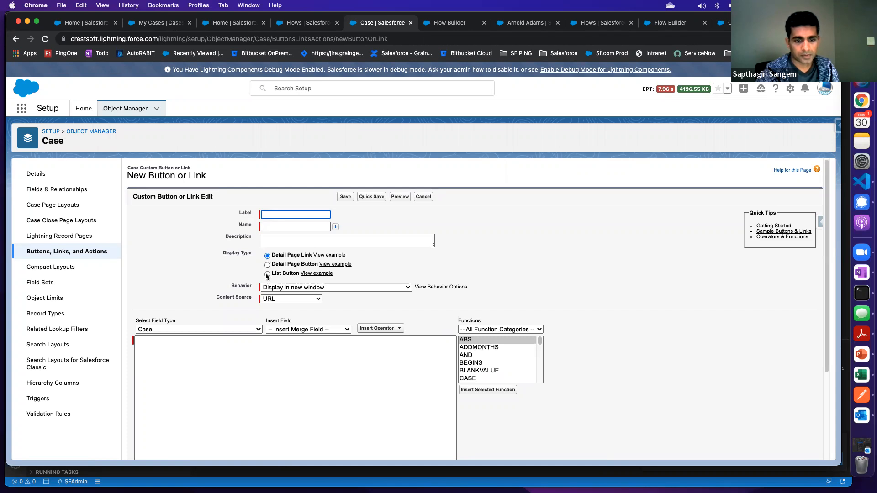
click(284, 287)
click(273, 289)
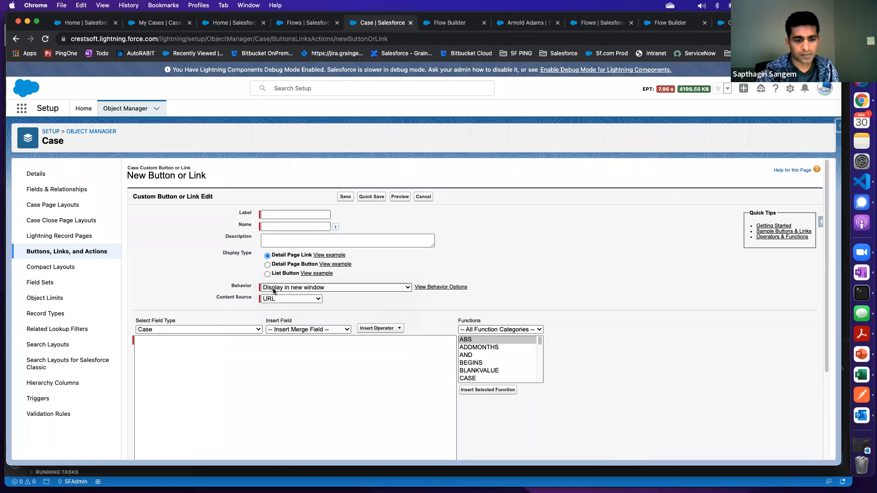
click(283, 299)
click(281, 396)
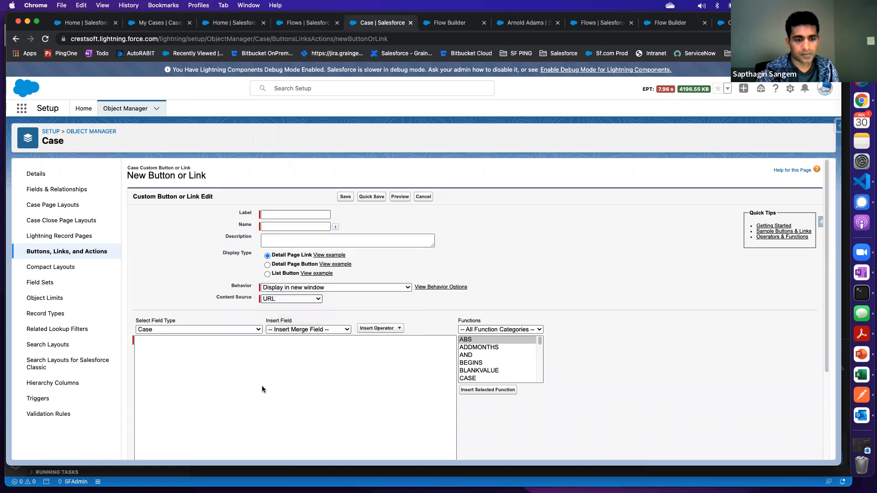
click(262, 387)
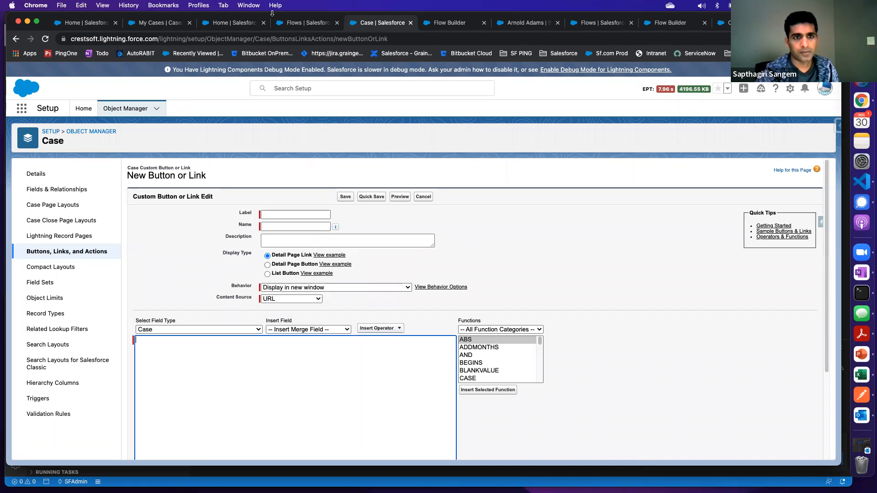
Check the row actions of the Create a Case flow in the flow list and open the flow in Flow Builder
click(302, 24)
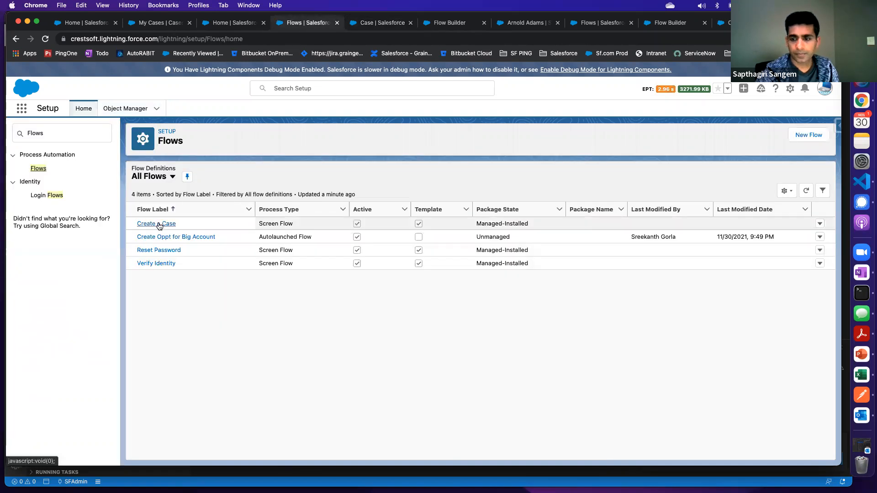
click(819, 225)
click(816, 247)
click(821, 226)
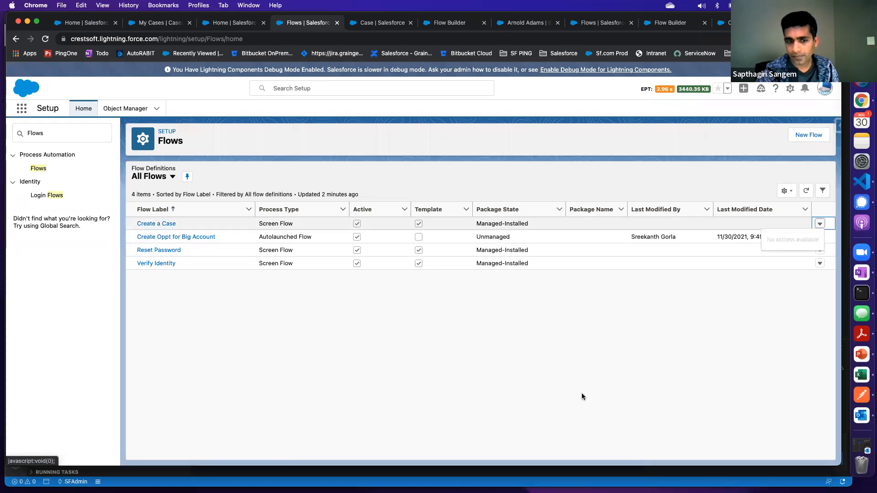
click(161, 226)
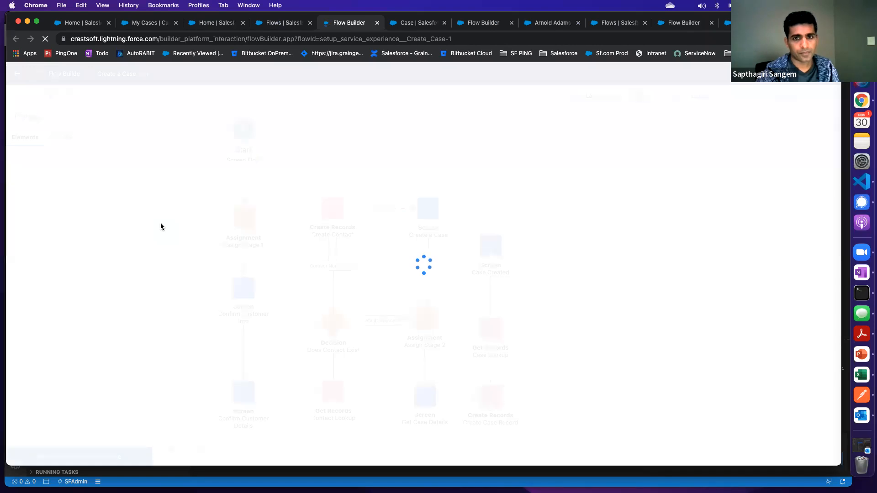
Check the package state of the Create a Case flow in the flow list and view its diagram in Flow Builder
click(283, 23)
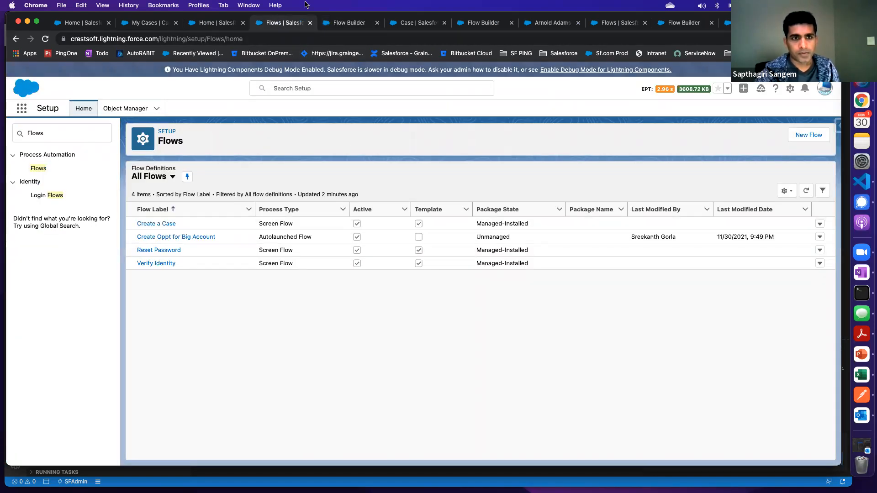
click(213, 26)
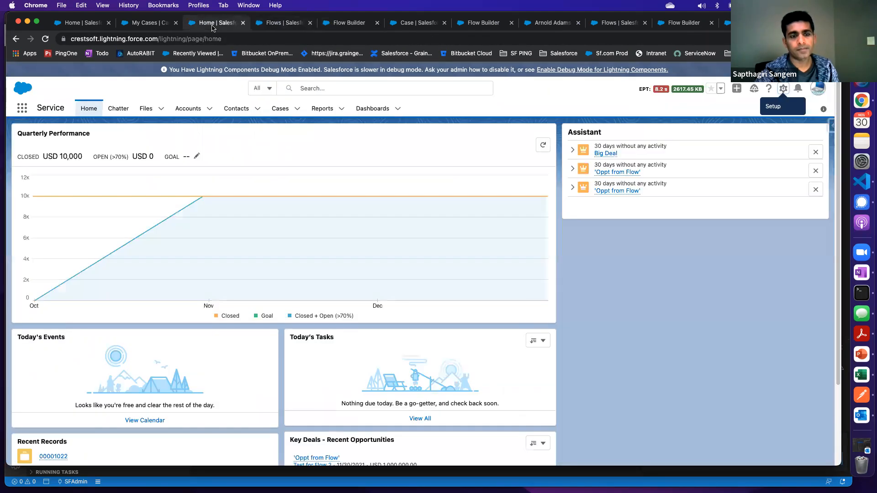
click(291, 26)
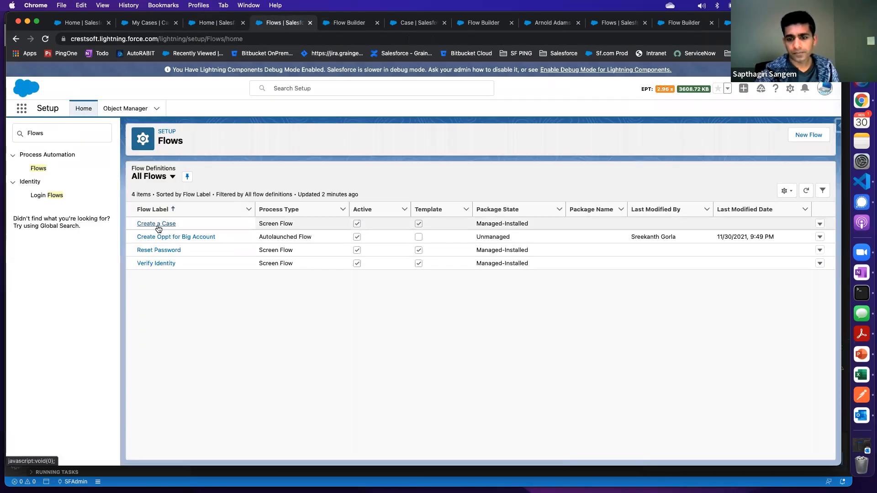
drag(476, 223, 527, 223)
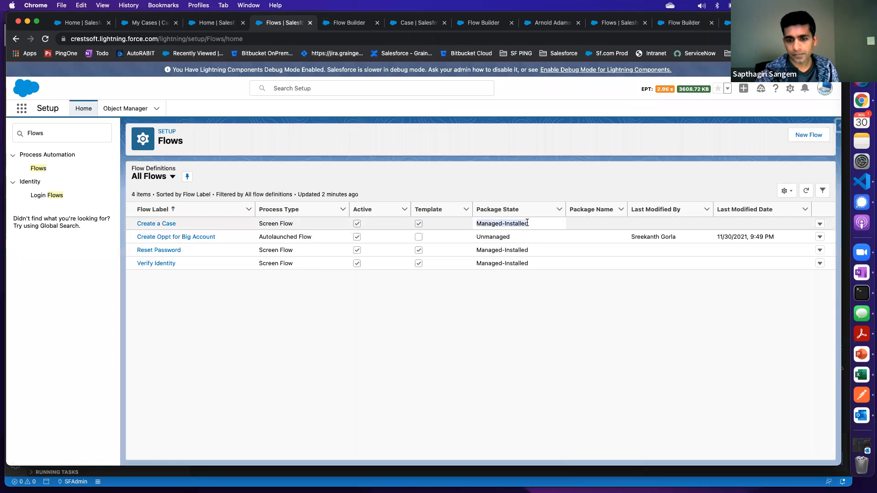
click(349, 24)
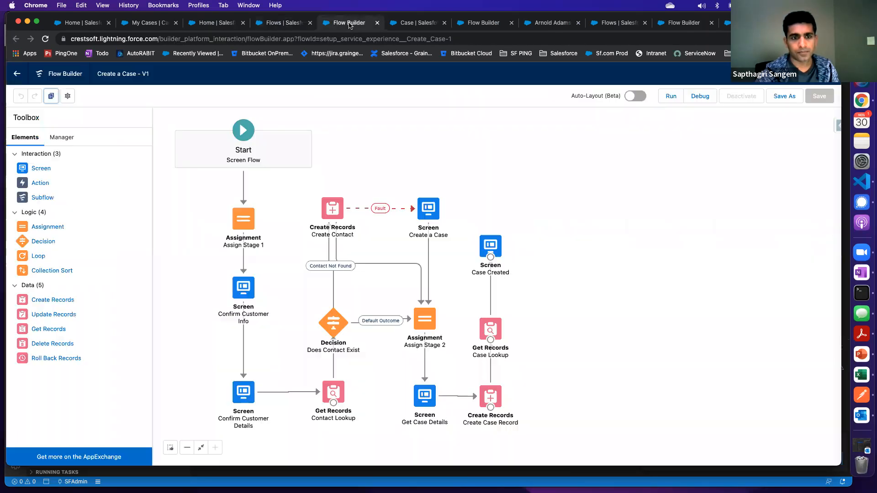
click(279, 23)
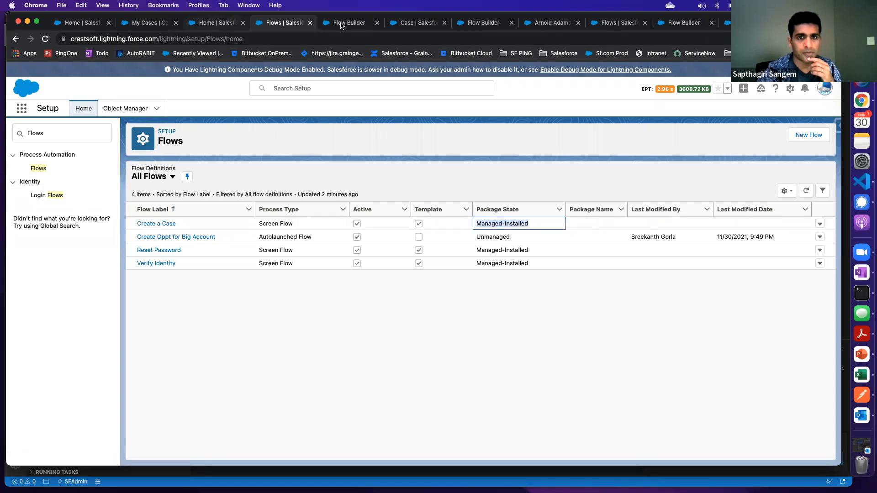
Start a new button or link from the Case object's buttons, links and actions, checking the merge field types and the Create a Case flow
click(407, 24)
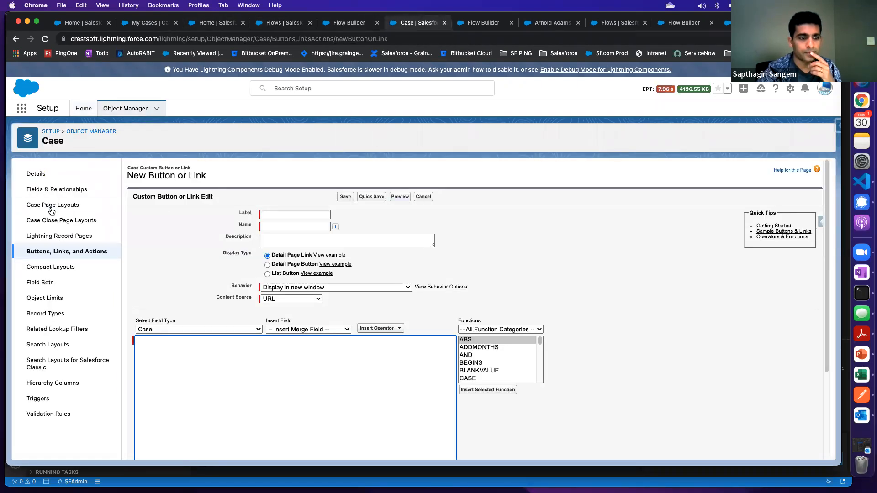
click(63, 254)
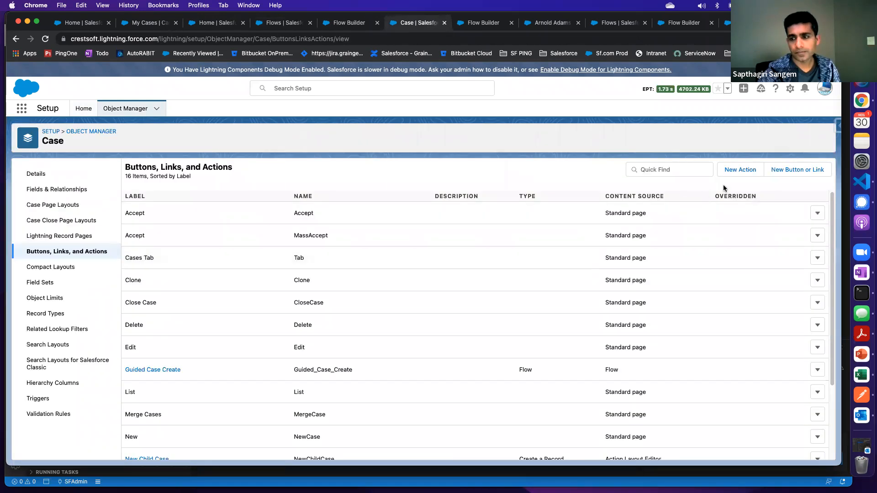
click(789, 172)
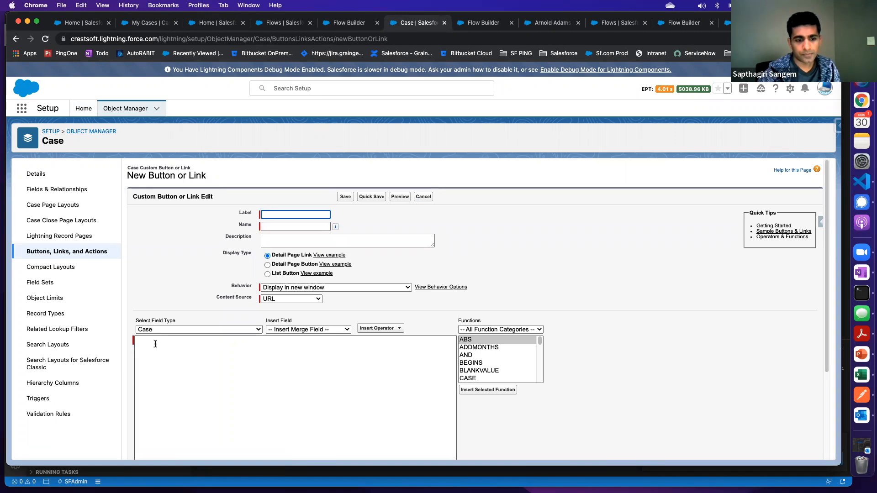
click(201, 329)
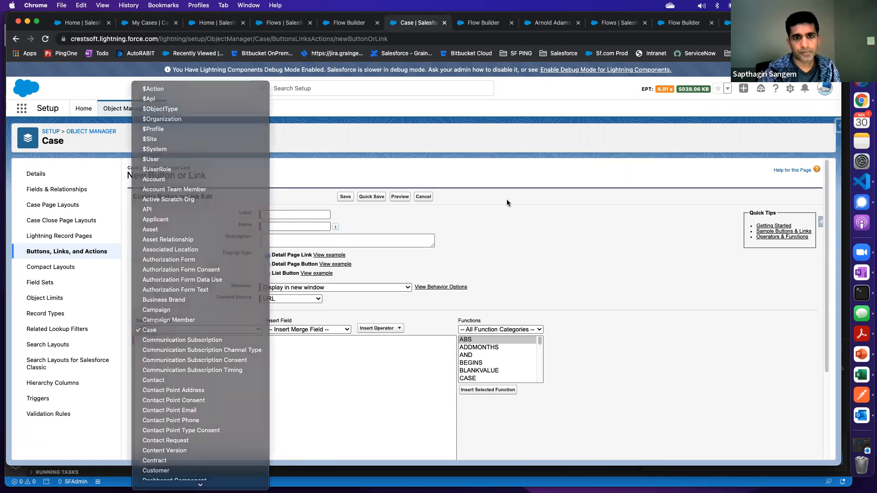
click(506, 199)
click(345, 23)
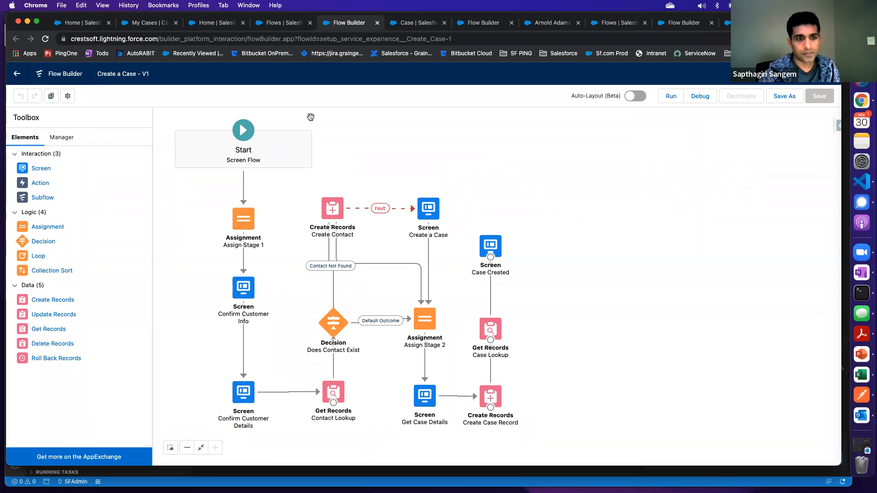
click(406, 28)
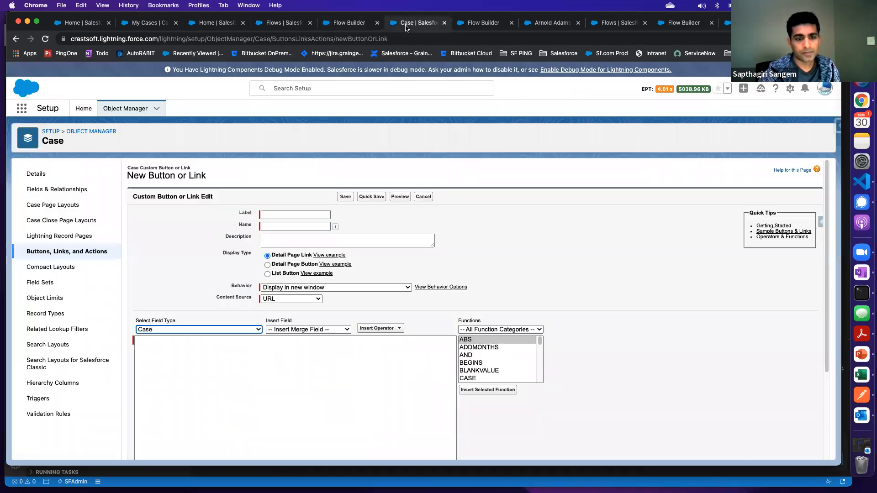
Label the new Case button Guided Case 2 with the name Guided_Case_2, and check its behavior and content source options
click(268, 215)
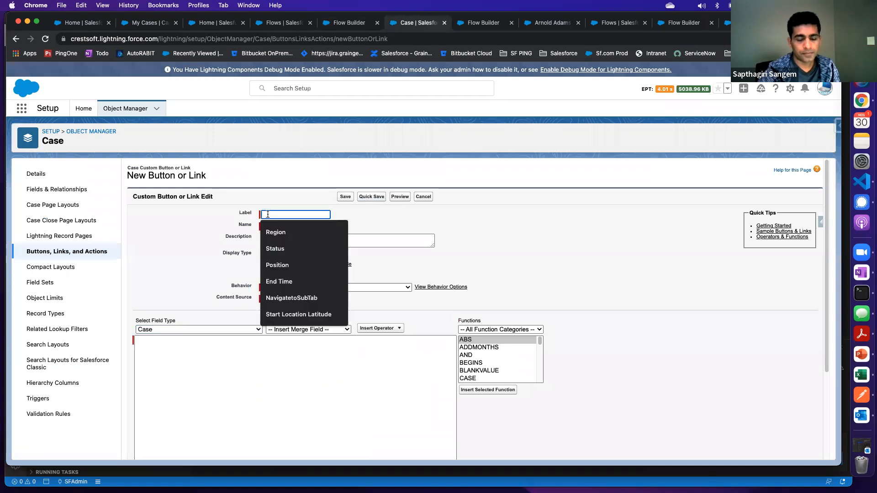
text(Gu)
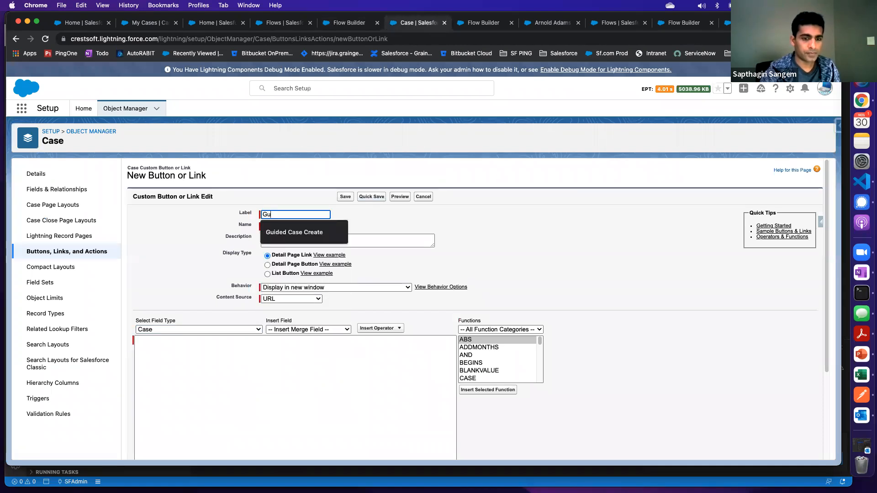
text(ided Case 2)
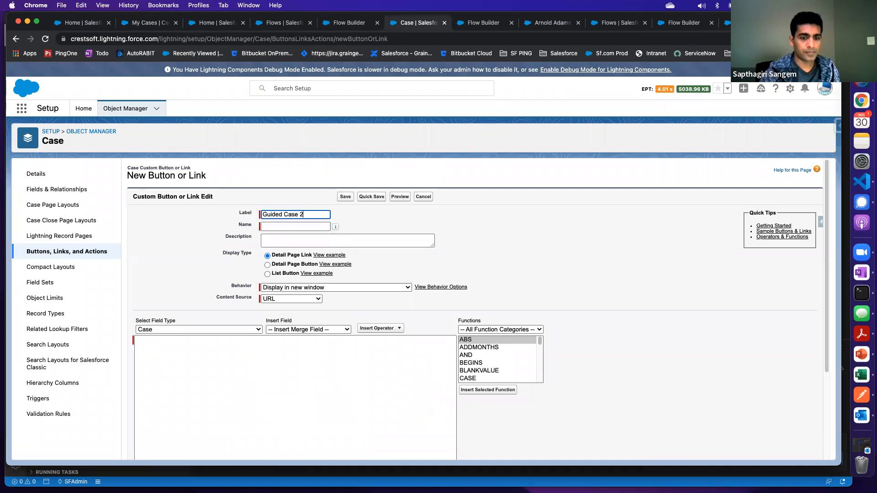
key(Tab)
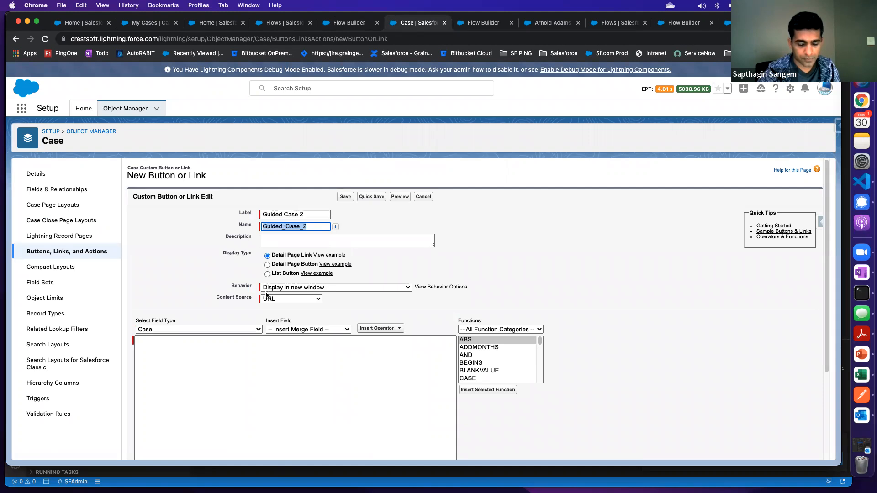
click(293, 289)
click(306, 288)
click(297, 299)
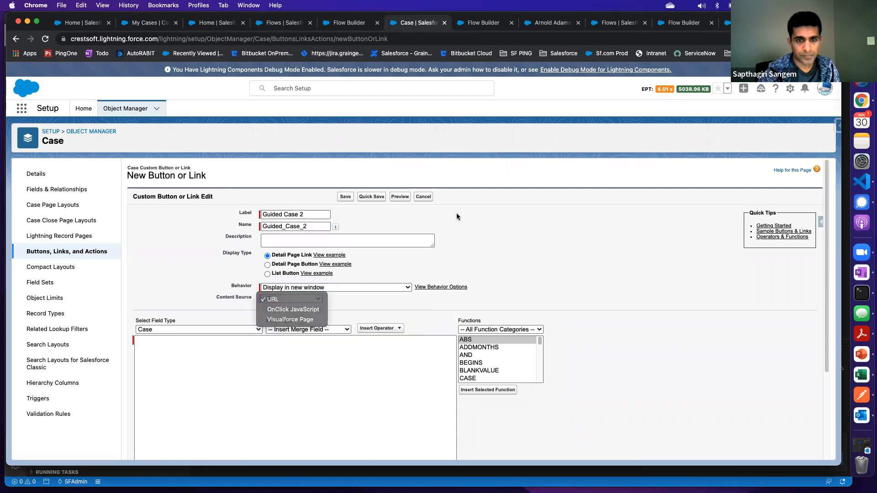
Return to the Create a Case flow and leave Flow Builder for the flow list
click(350, 24)
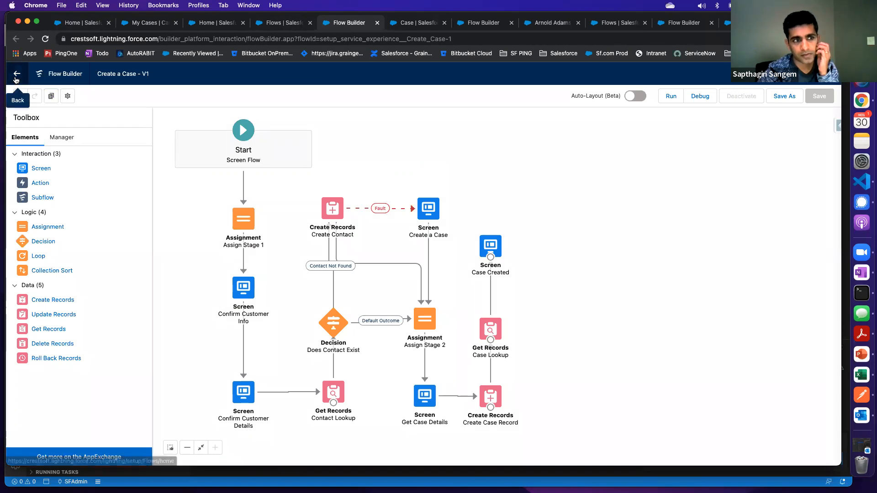
click(16, 78)
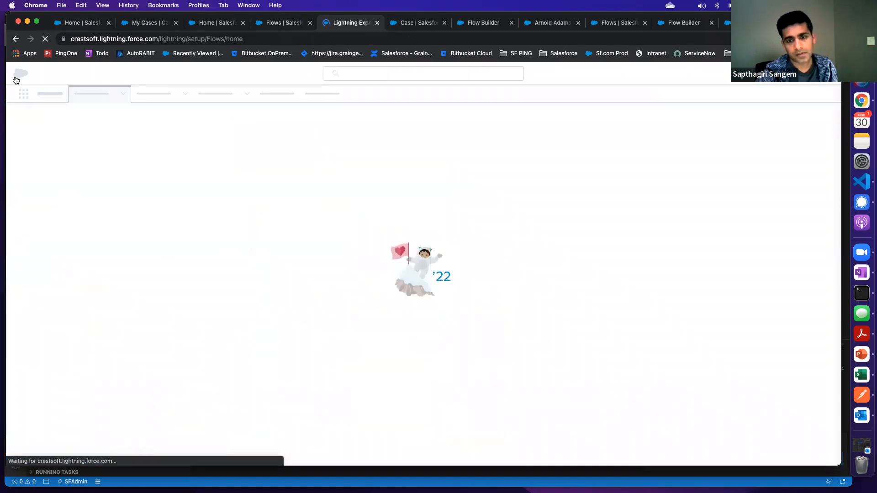
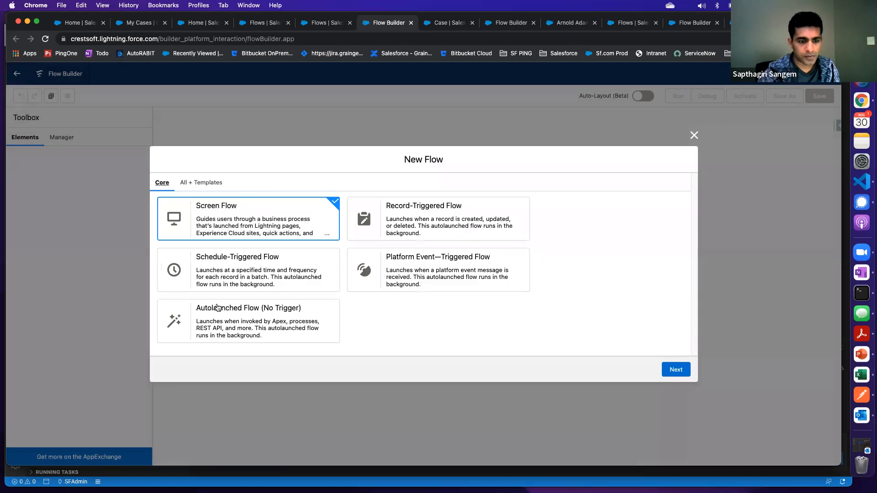
Start a blank Autolaunched Flow (No Trigger) to examine its toolbox elements and return to the flow list
click(219, 315)
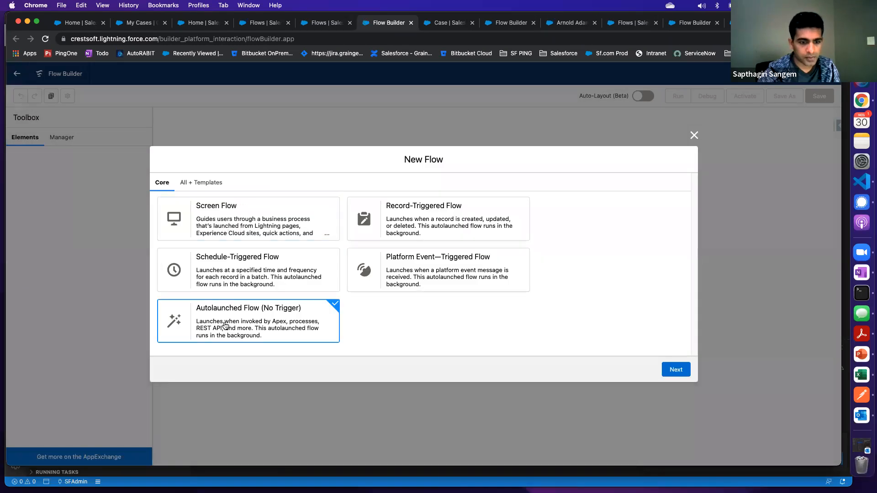
click(675, 371)
click(372, 268)
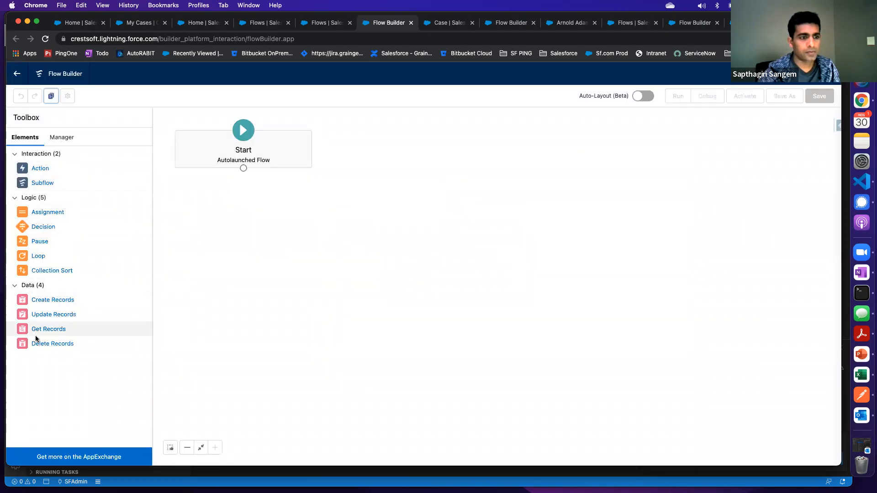
click(17, 75)
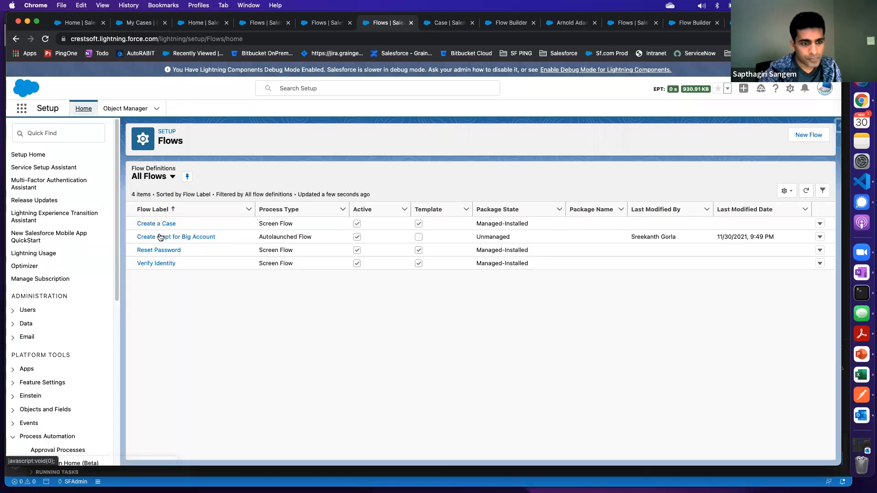
Check the Create a Case flow's process type in the flow list and discard the unsaved Guided Case 2 button form
drag(259, 224, 295, 223)
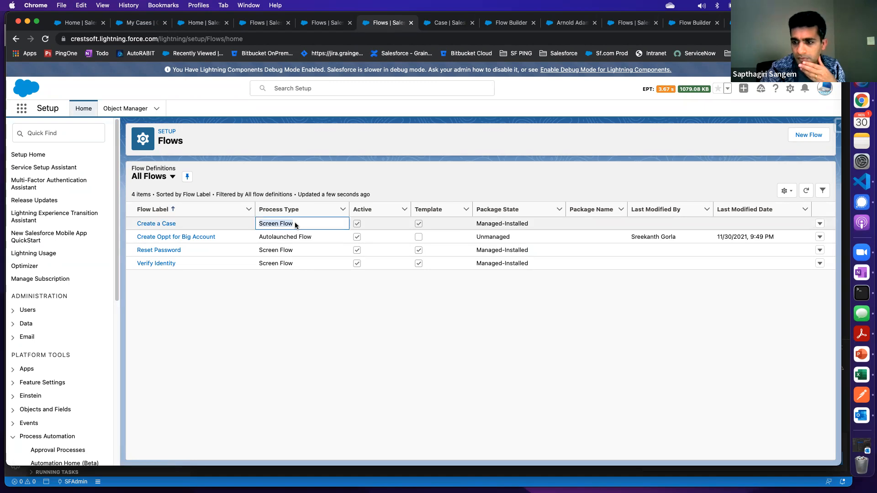
click(335, 139)
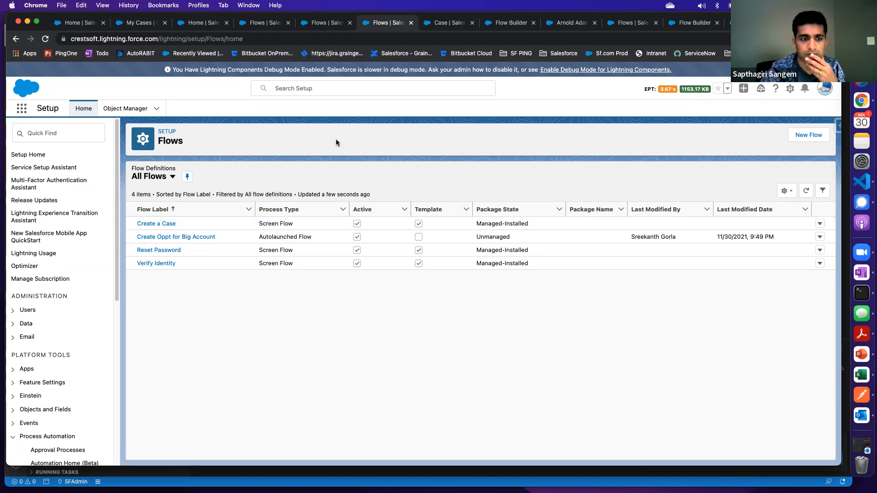
click(323, 23)
click(450, 24)
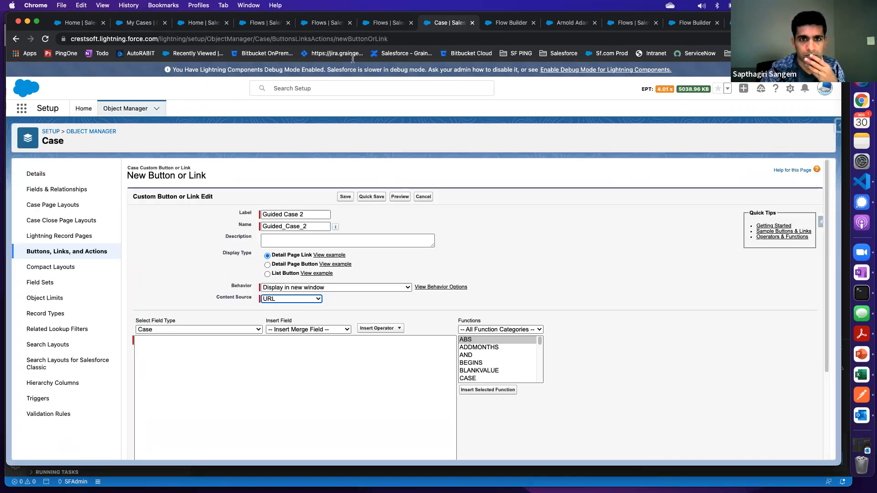
click(326, 25)
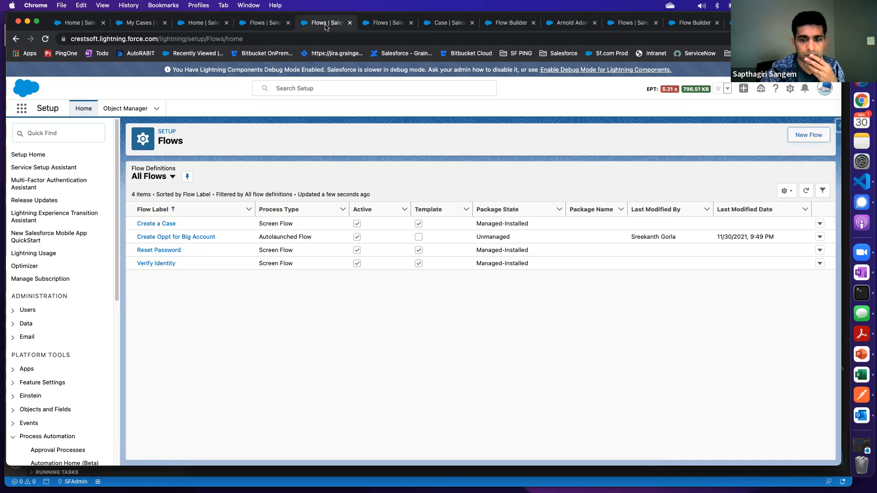
click(378, 25)
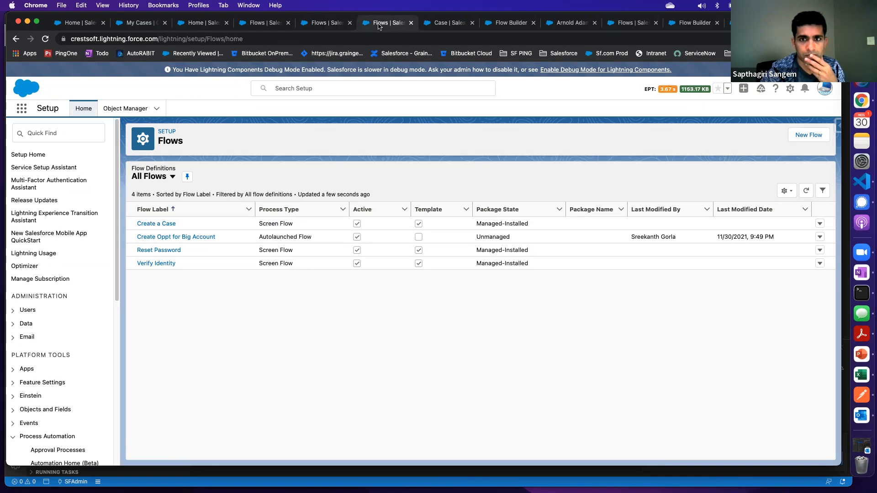
click(441, 25)
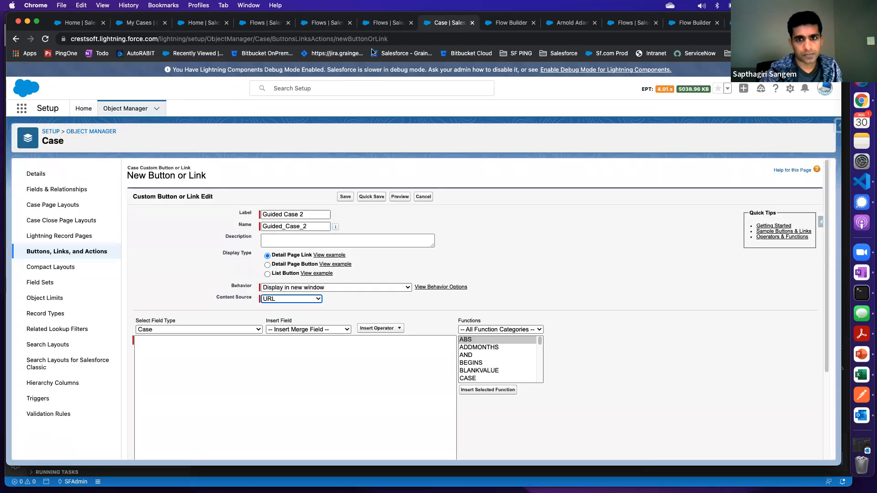
click(473, 24)
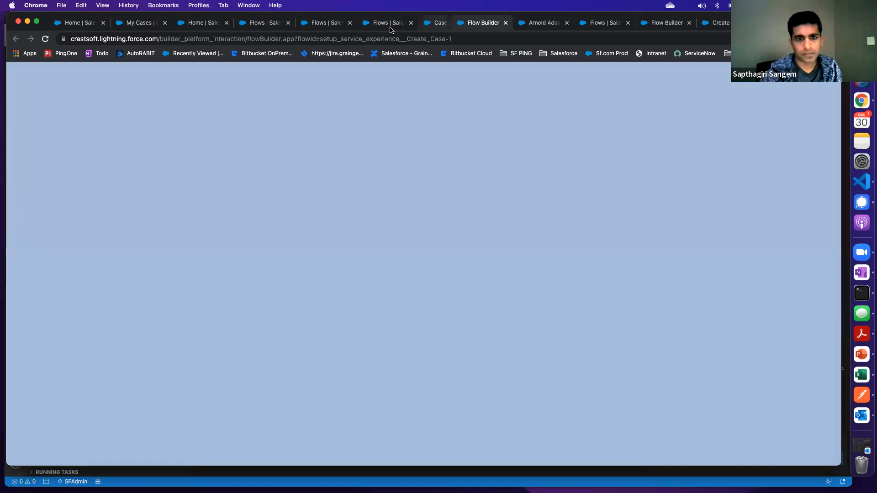
click(391, 26)
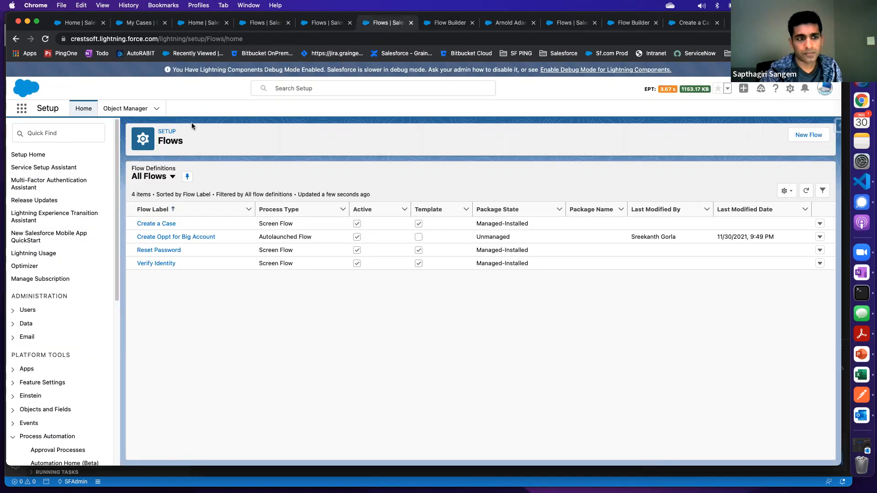
Search Setup for "glob" and start a new global action from Global Actions
click(58, 132)
text(glob)
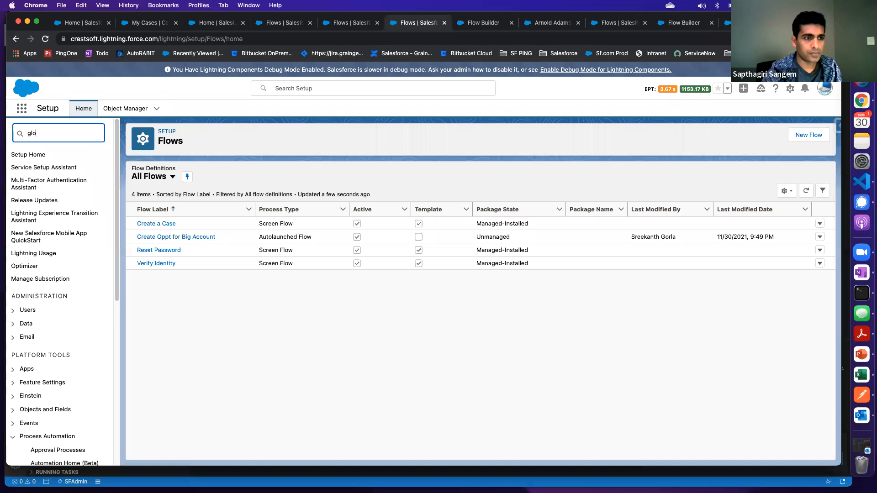
click(58, 183)
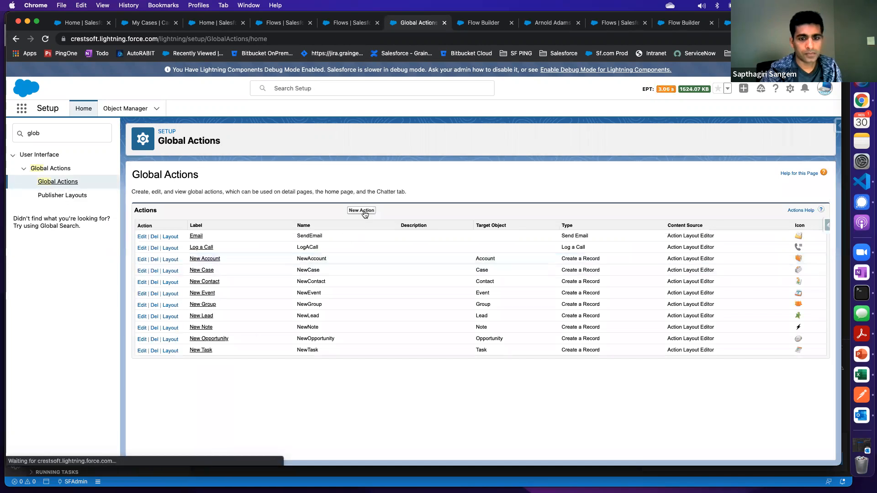
click(361, 212)
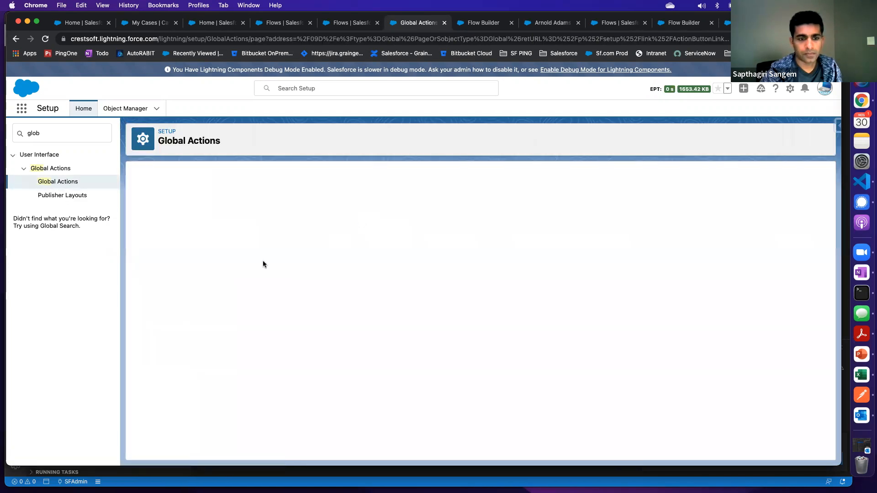
Check the new global action's type, target object and standard label options, cancel the action and view the publisher layouts
click(295, 229)
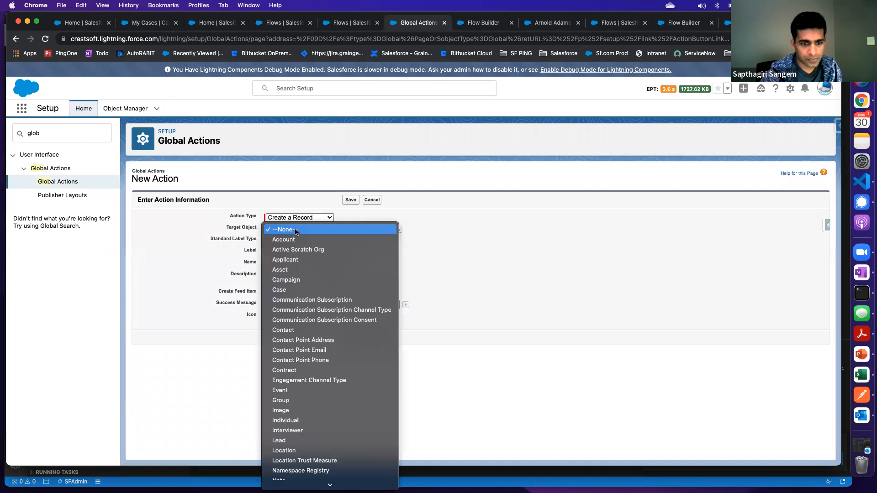
click(361, 227)
click(316, 218)
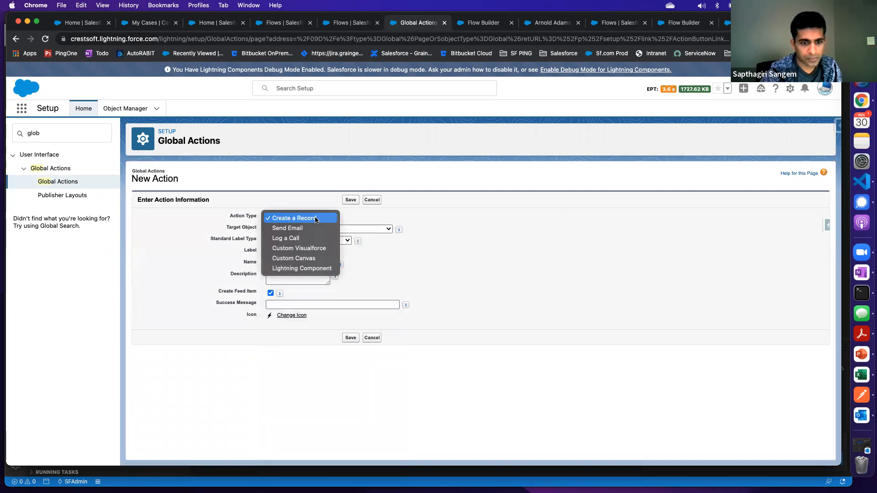
click(454, 268)
click(310, 228)
click(507, 254)
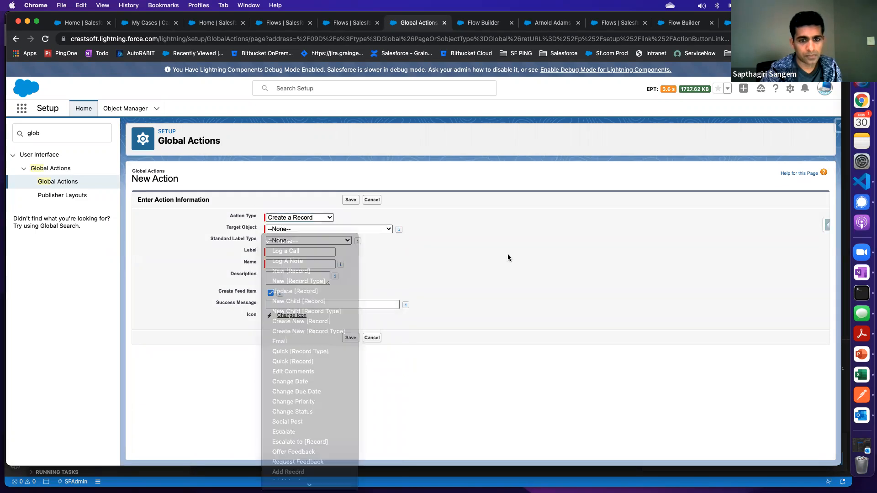
click(370, 202)
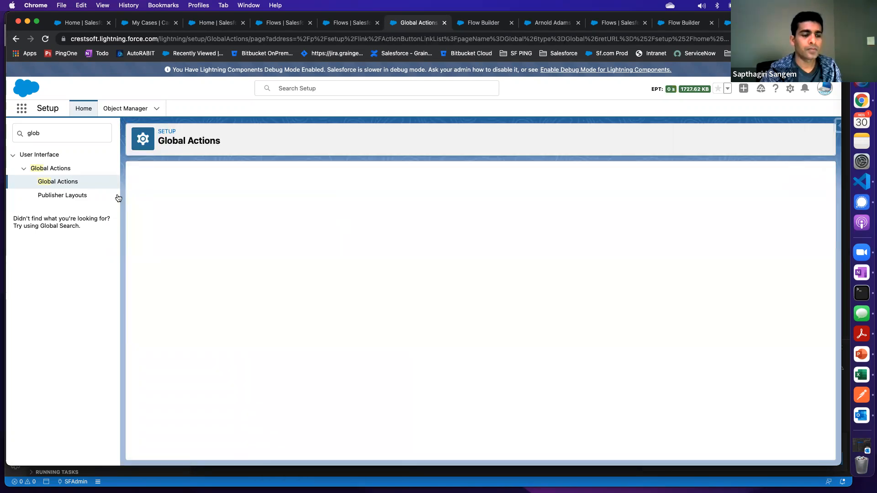
click(57, 196)
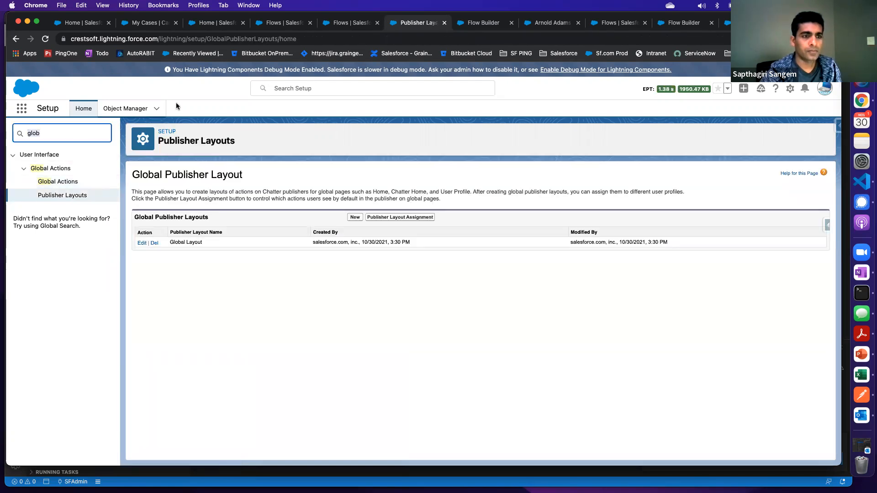
Find the Case object in Object Manager and open its Inquiry Case Layout for editing
click(125, 115)
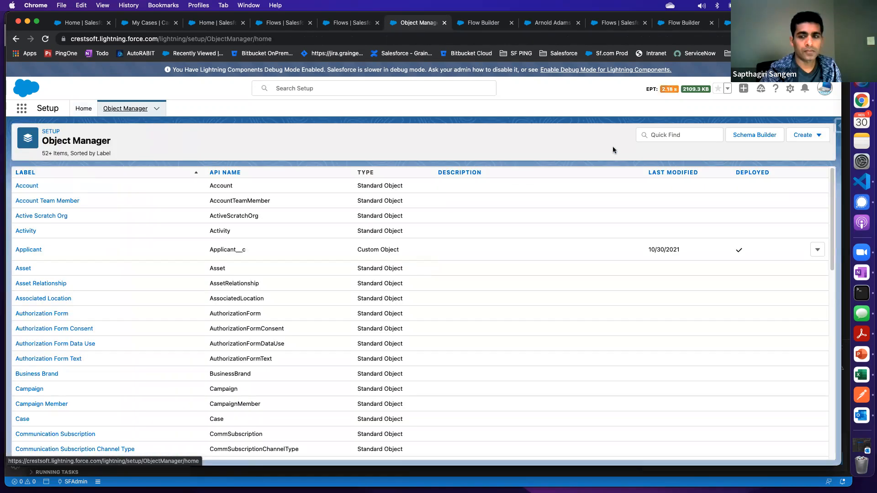
click(671, 135)
text(case)
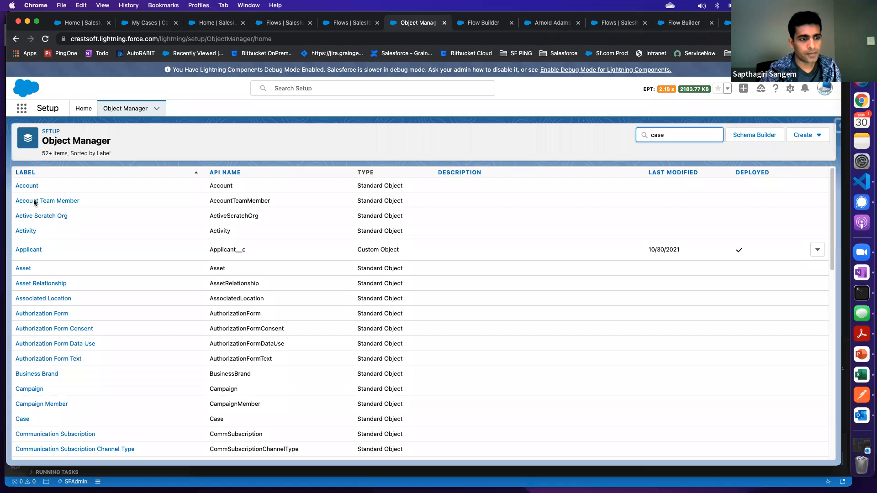
click(22, 186)
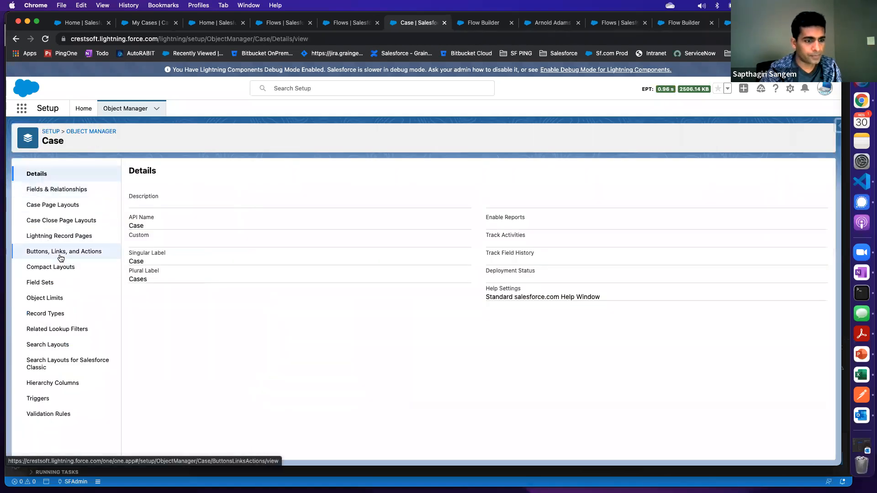
click(63, 206)
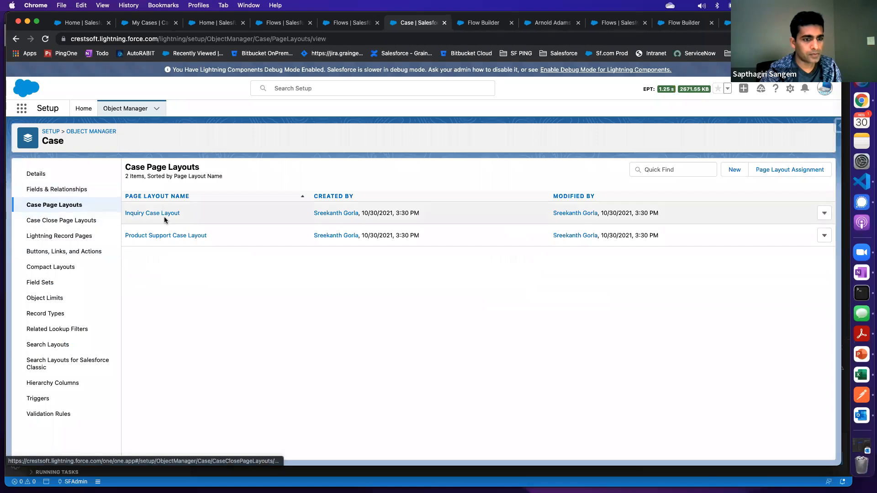
click(165, 213)
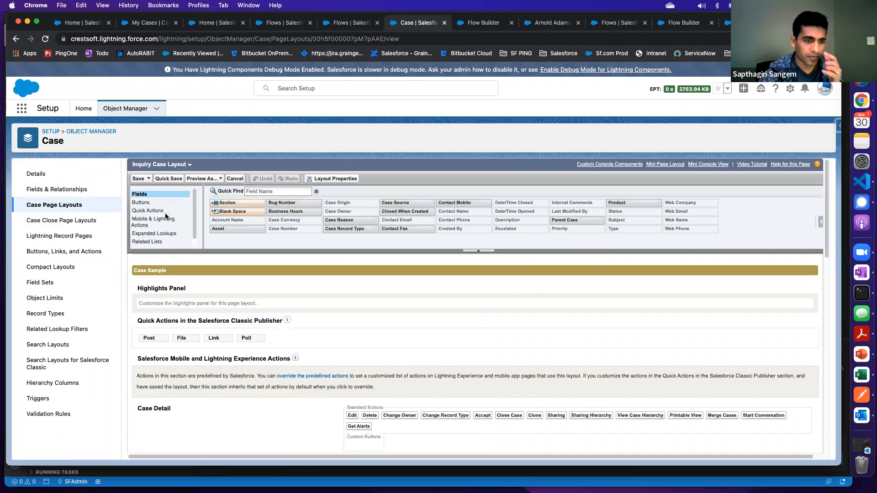
Look through the layout's quick actions and filter its Mobile & Lightning Actions by "case" to find Guided Case Create
click(156, 212)
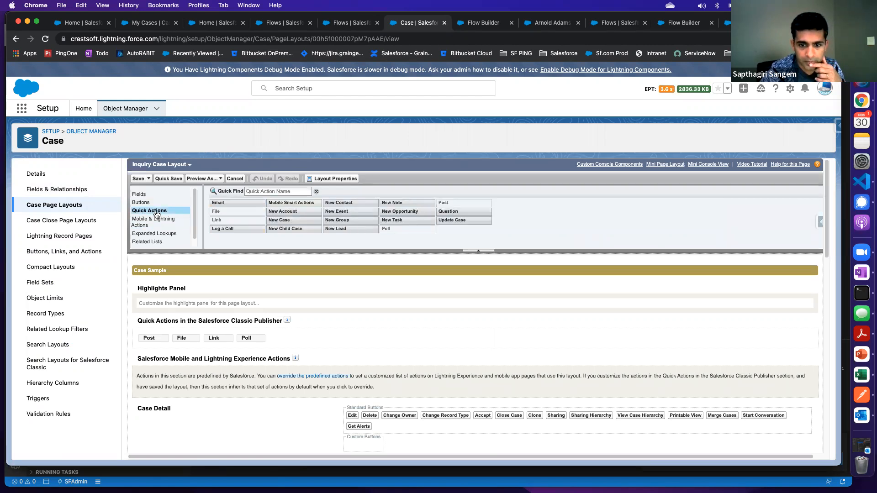
click(155, 220)
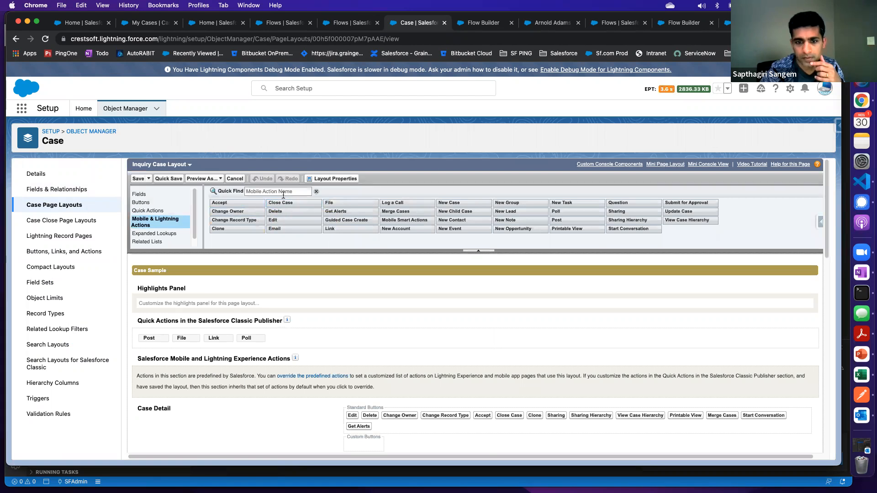
click(263, 192)
text(case)
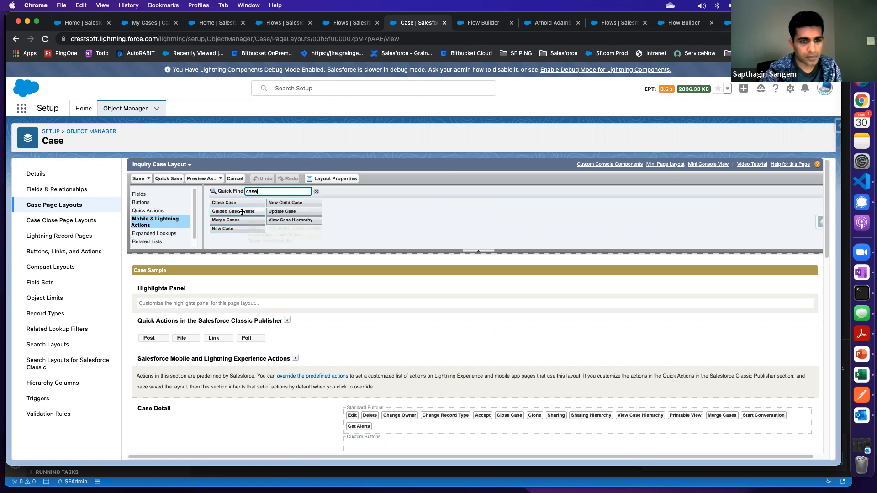
mouse_move(242, 212)
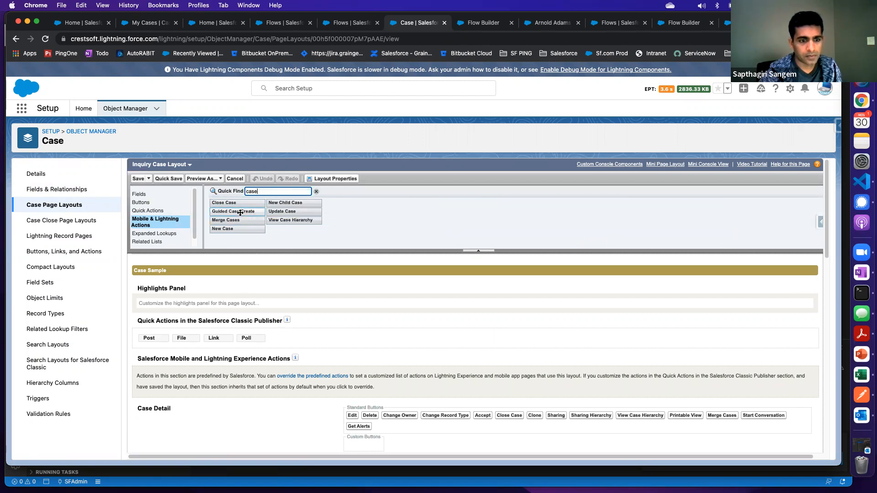
Try to place the Guided Case Create action in the layout without overriding the predefined actions
drag(238, 212, 348, 368)
scroll(347, 367, down, 6)
scroll(347, 366, up, 5)
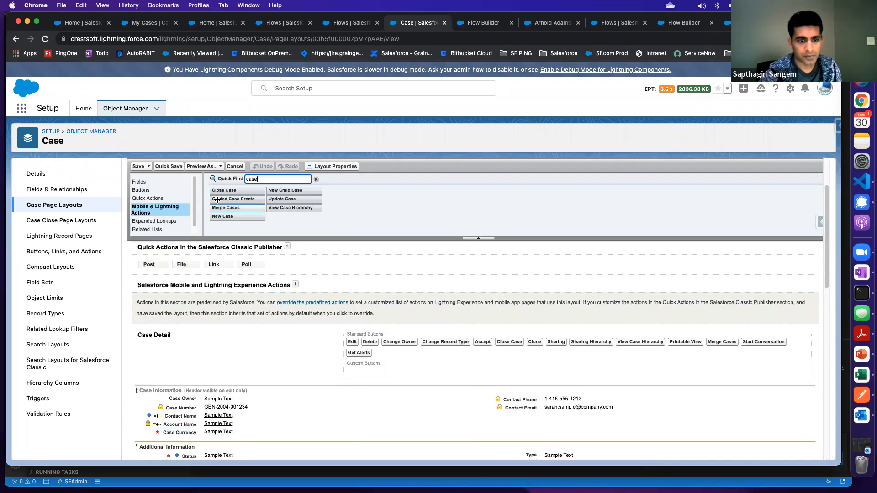
drag(235, 199, 357, 363)
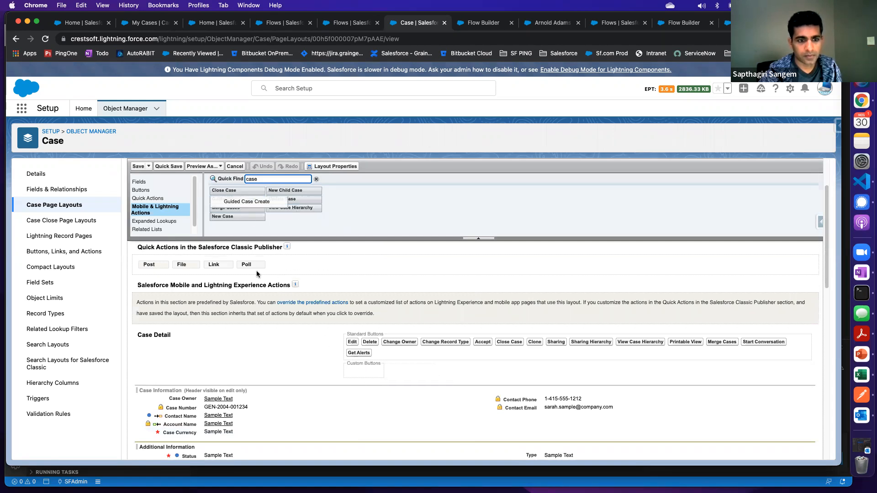
Override the predefined Salesforce Mobile and Lightning Experience actions, add Guided Case Create after Clone, and save the Inquiry Case Layout
click(313, 303)
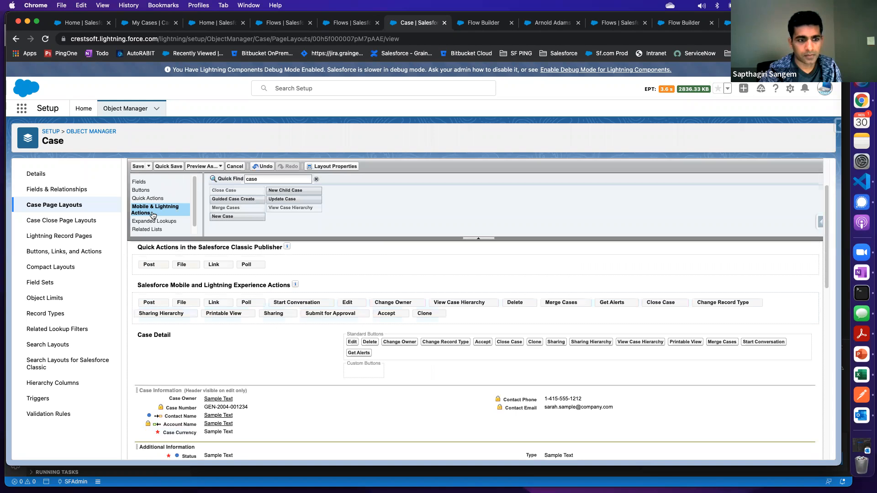
drag(238, 201, 459, 310)
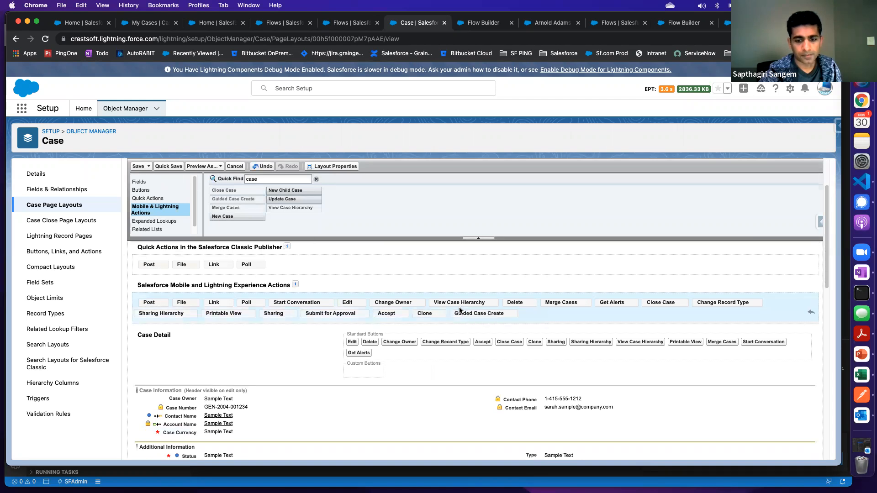
click(138, 166)
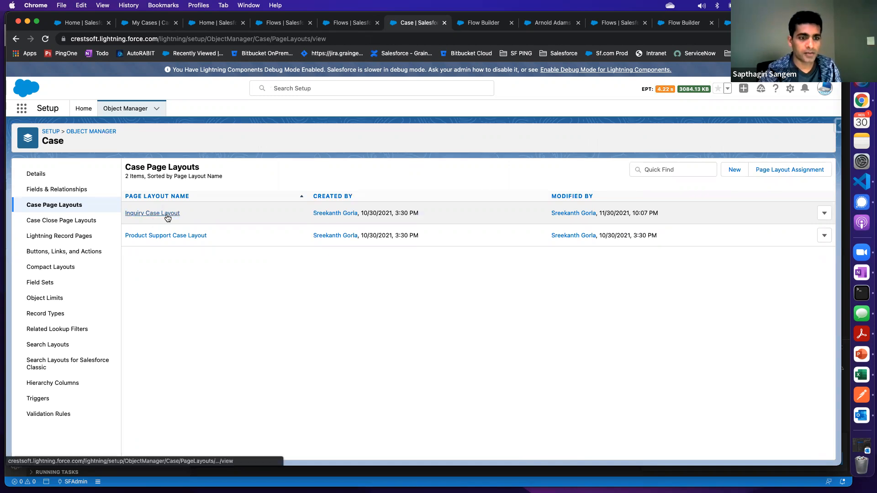
Open Test Case from the My Cases list and look through its details and extra actions for Guided Case Create
click(218, 25)
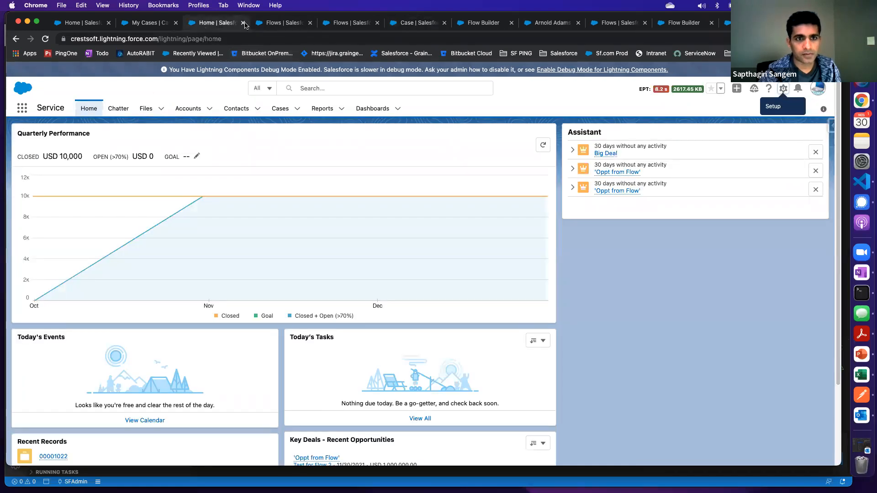
click(281, 110)
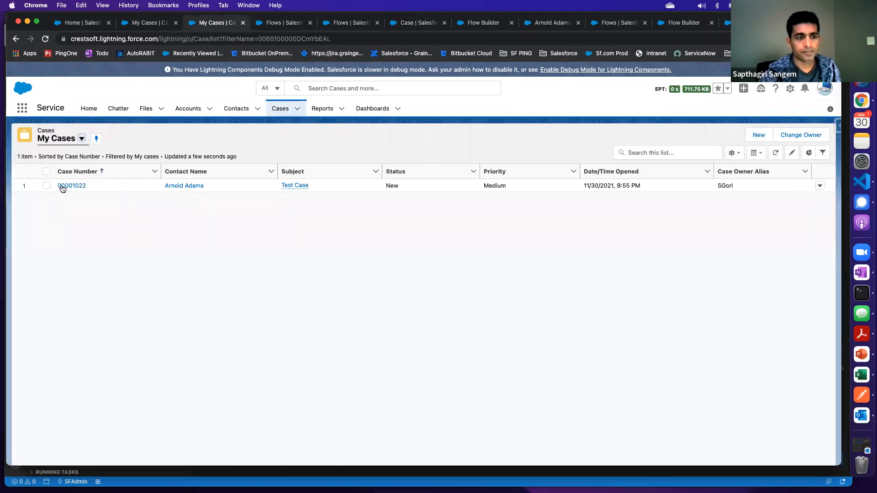
click(62, 187)
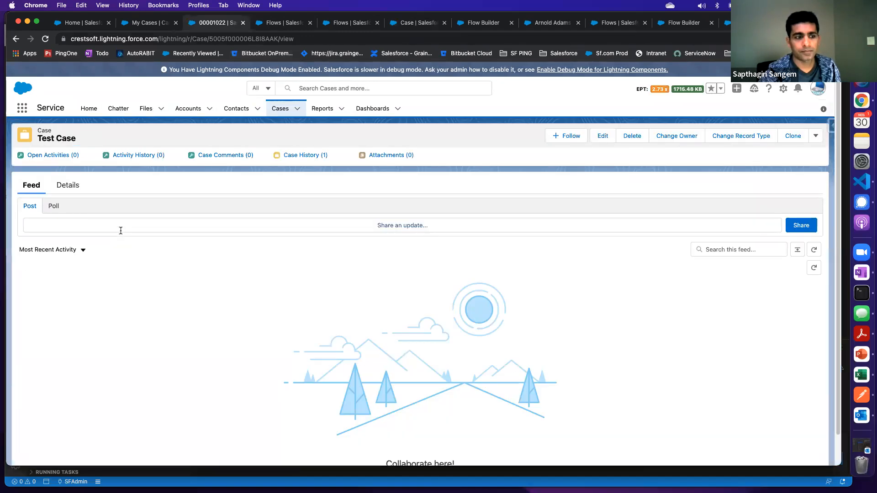
click(71, 185)
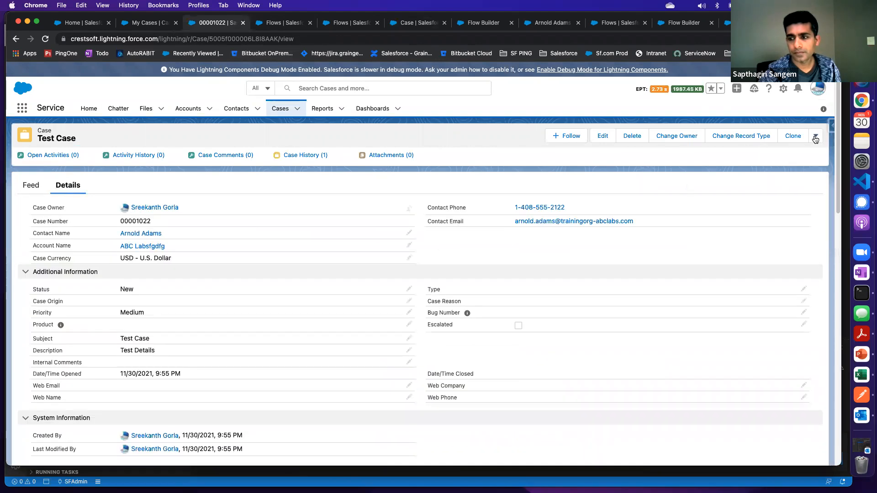
click(815, 136)
click(630, 181)
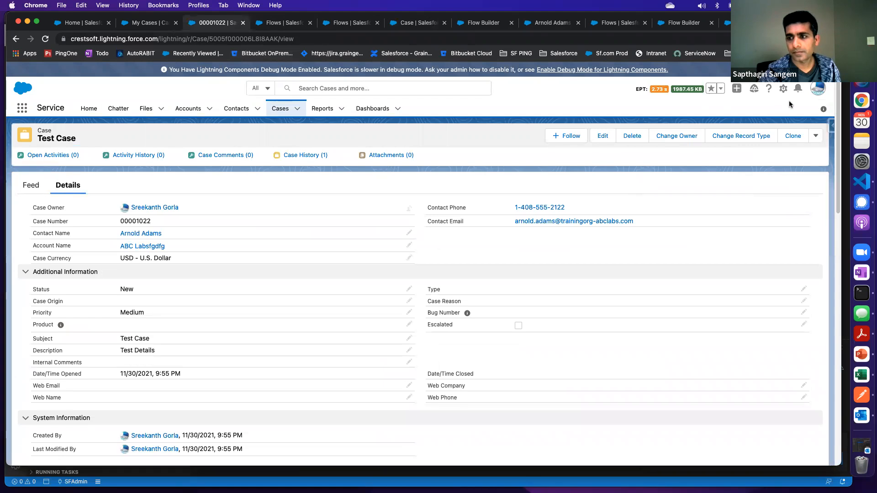
Open the Case record page in Lightning App Builder and inspect the Record Detail component in Details for its page layouts
click(783, 89)
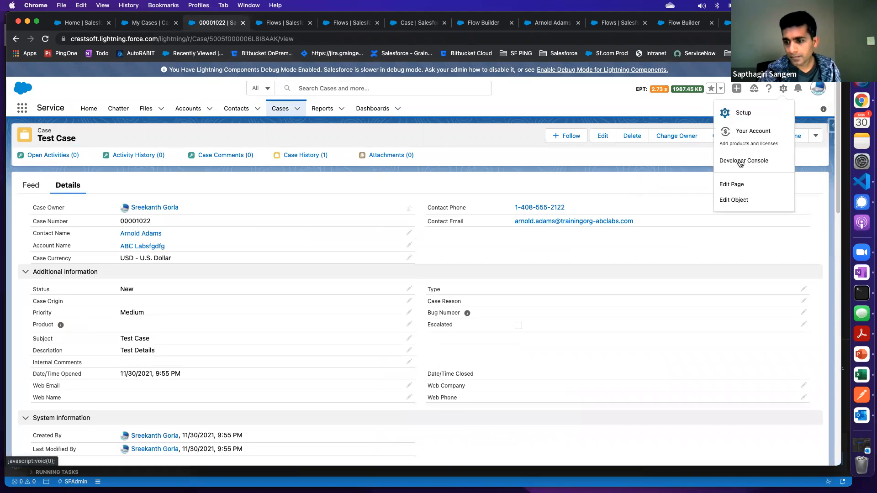
click(731, 185)
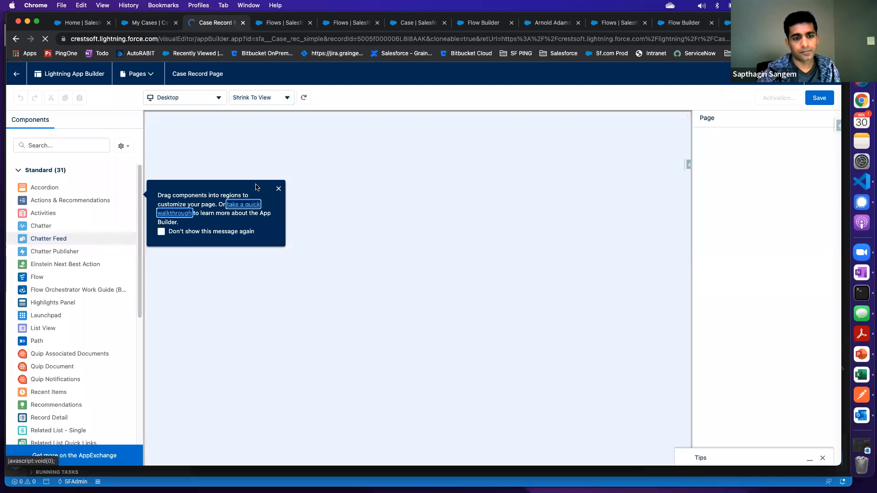
click(277, 193)
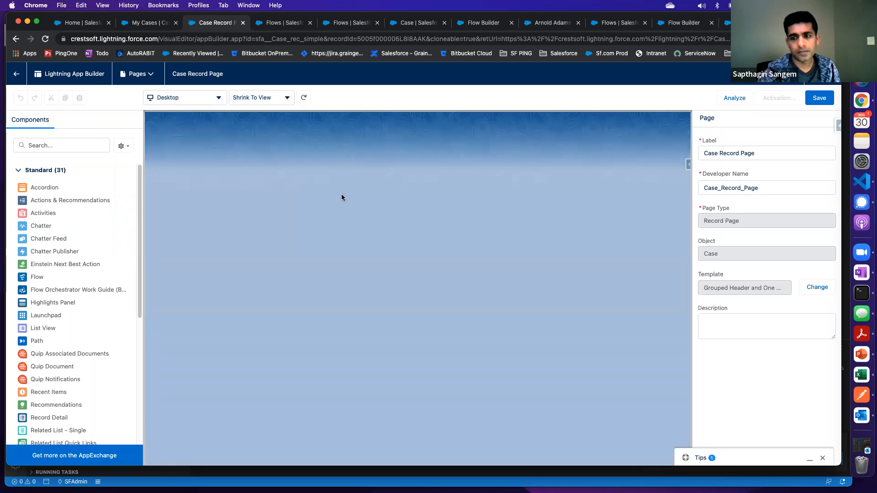
click(206, 188)
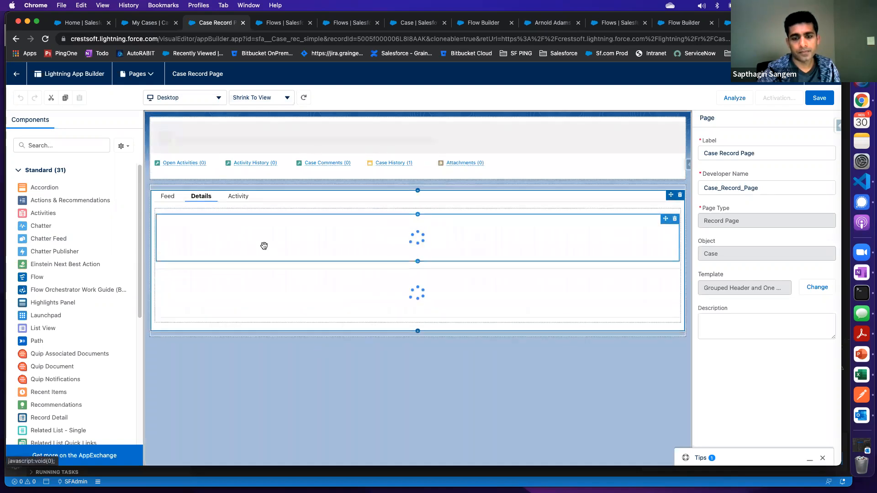
click(205, 200)
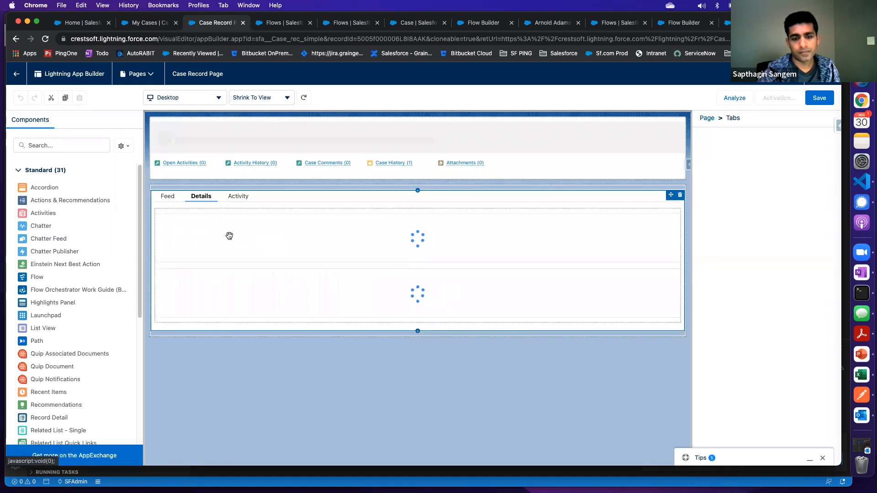
click(229, 237)
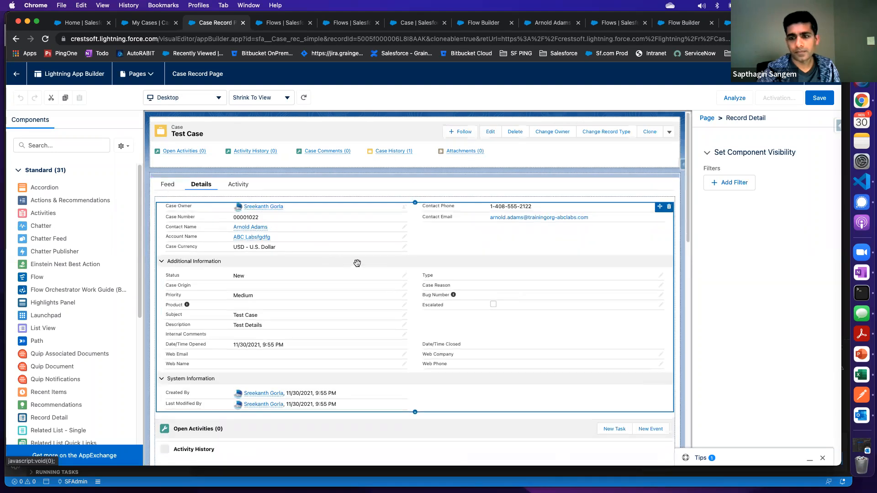
scroll(253, 277, down, 5)
scroll(253, 280, up, 5)
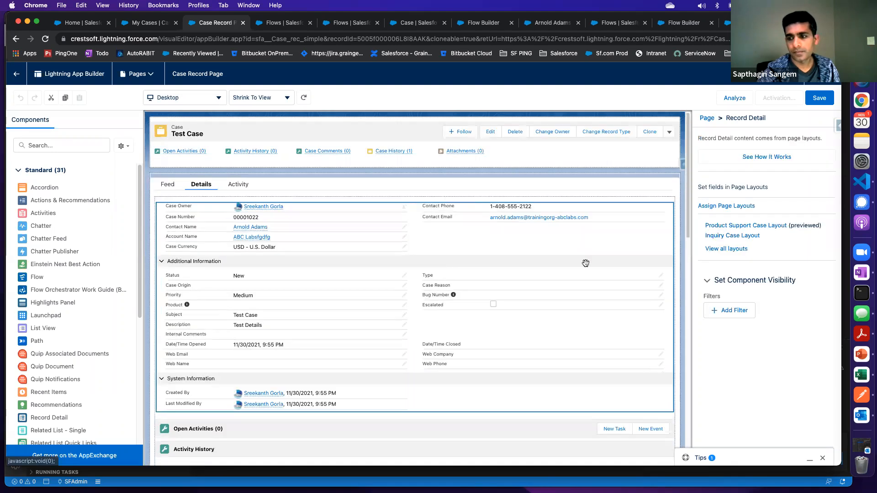
In the Product Support Case Layout, override the predefined Salesforce Mobile and Lightning Experience actions, add Guided Case Create, and save
click(763, 225)
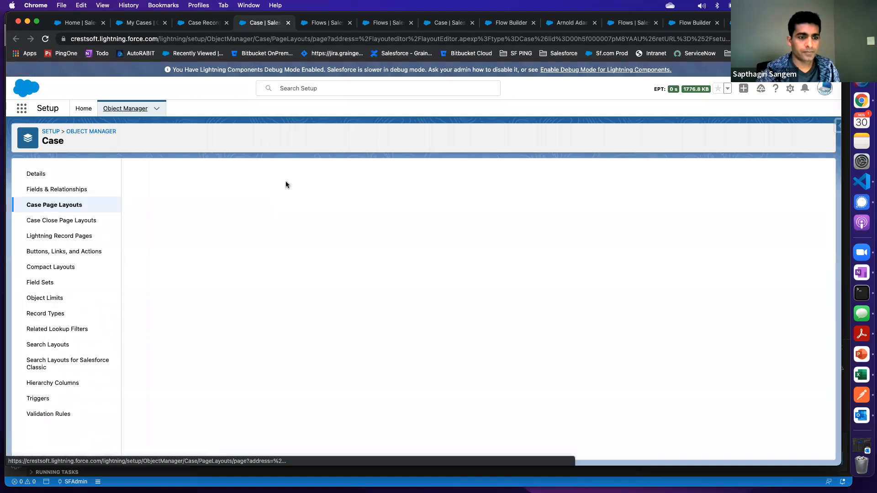
click(144, 223)
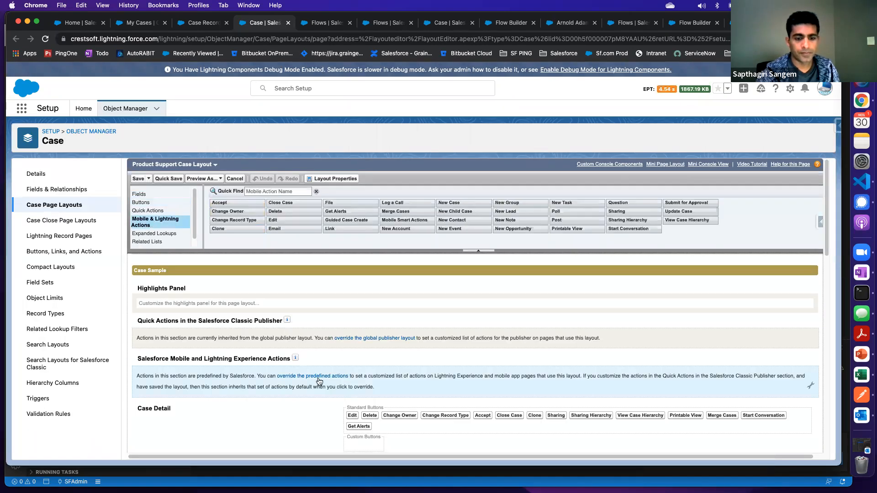
click(322, 376)
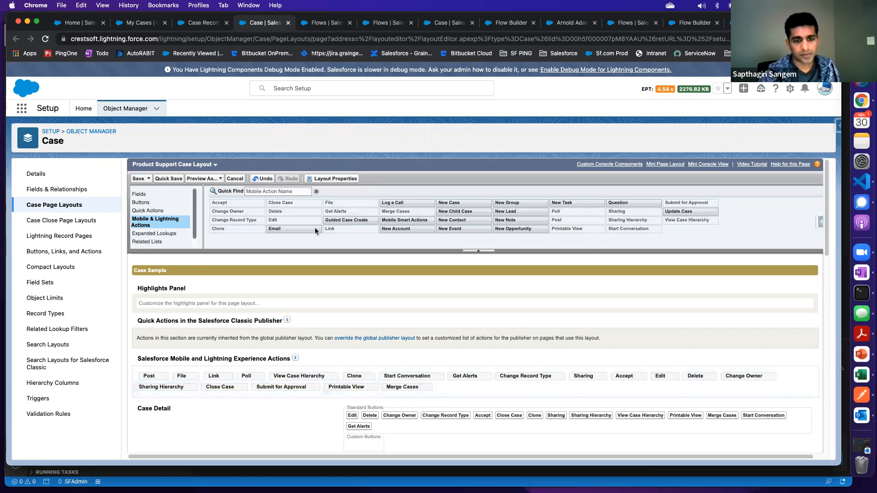
drag(346, 220, 442, 379)
click(138, 178)
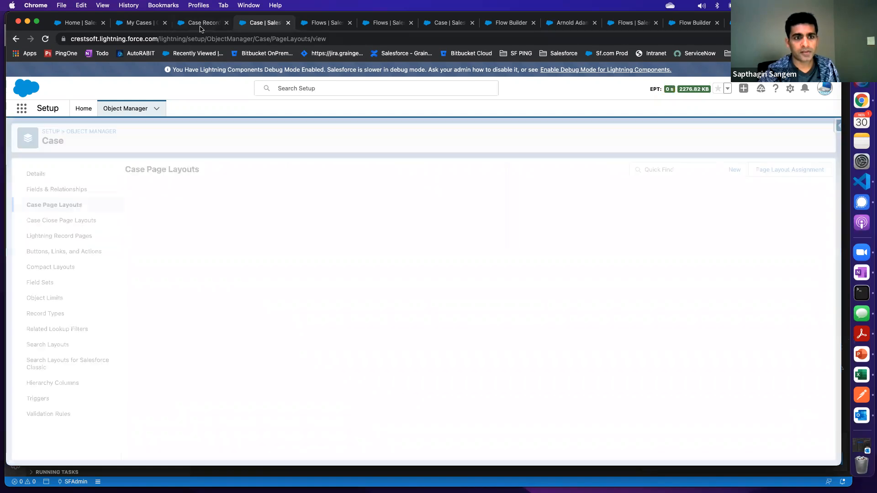
Leave the Case record page editor without saving and check Test Case's extra actions for Guided Case Create
click(201, 23)
click(16, 74)
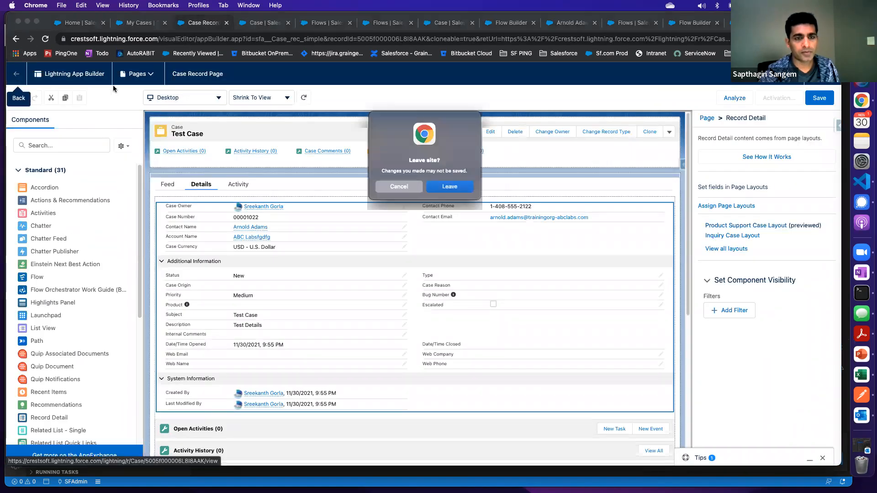
click(456, 190)
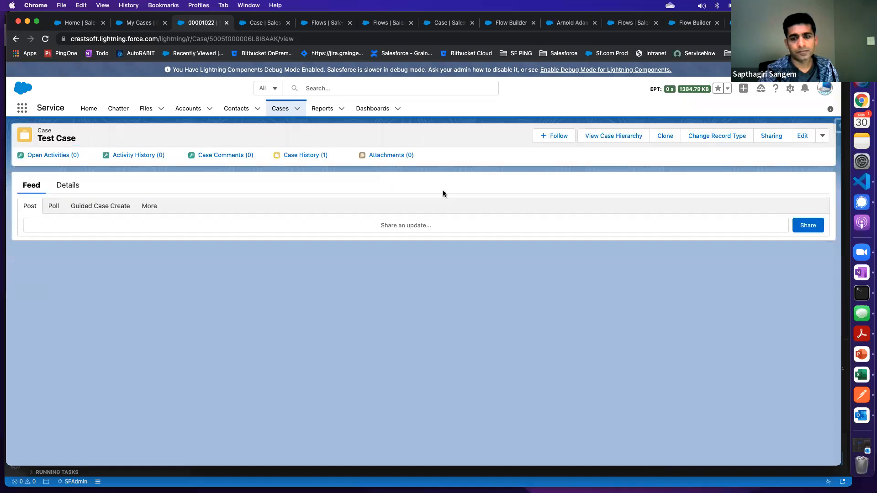
click(815, 137)
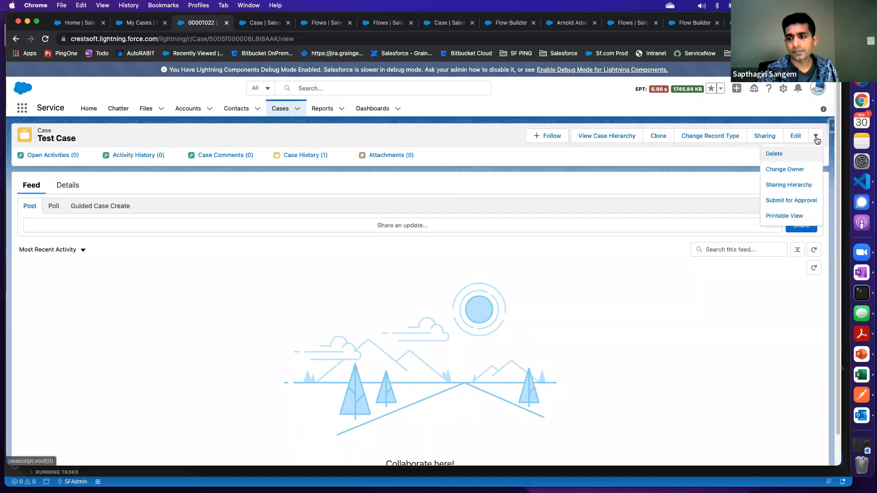
click(816, 140)
Reload Test Case, show its details, and recheck the extra actions
click(45, 41)
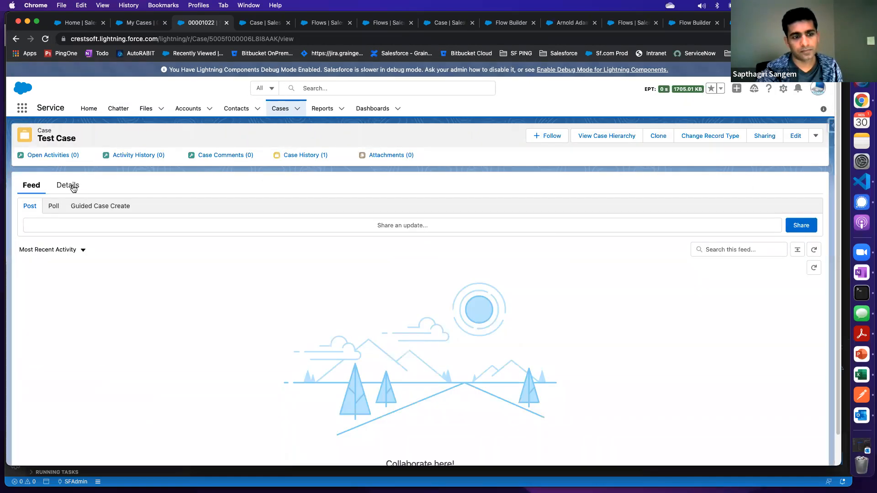
click(73, 186)
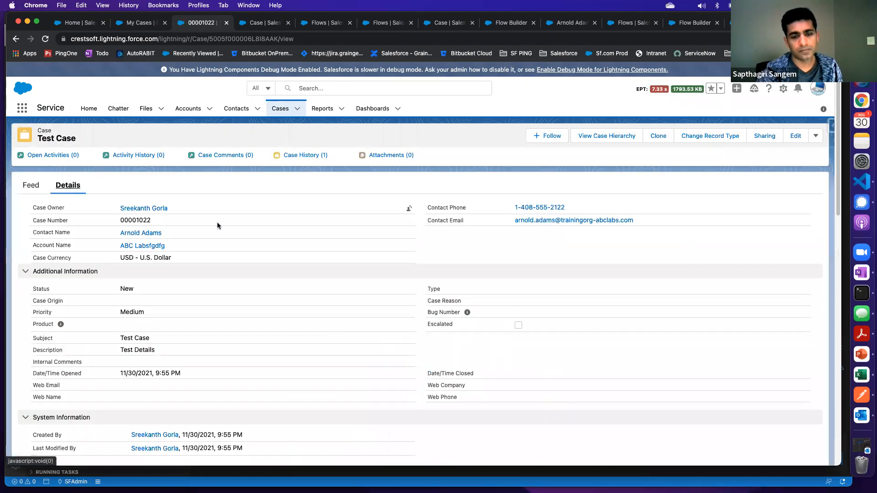
click(816, 137)
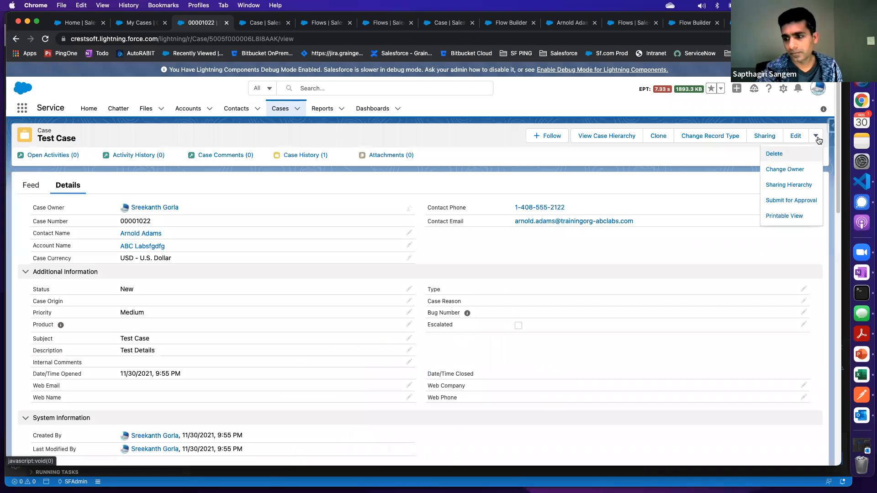
click(502, 166)
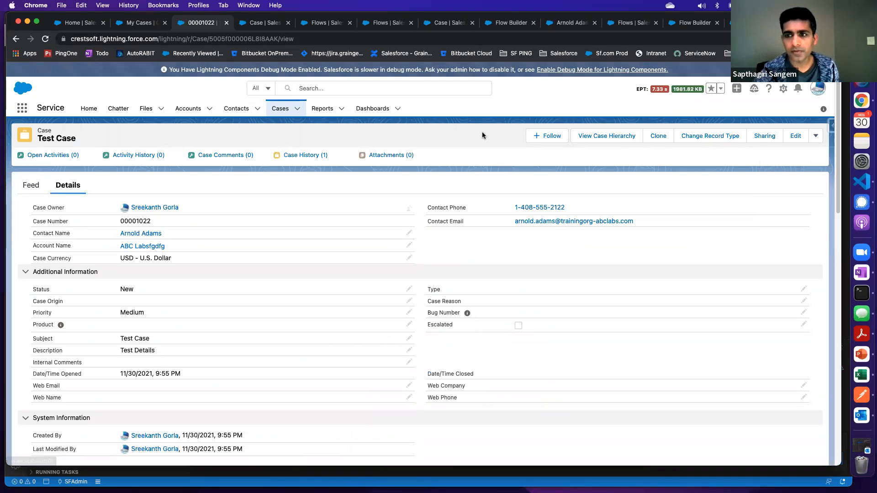
Open crestsoft.my.salesforce.com in a new incognito window and log in with the account username and password
click(832, 39)
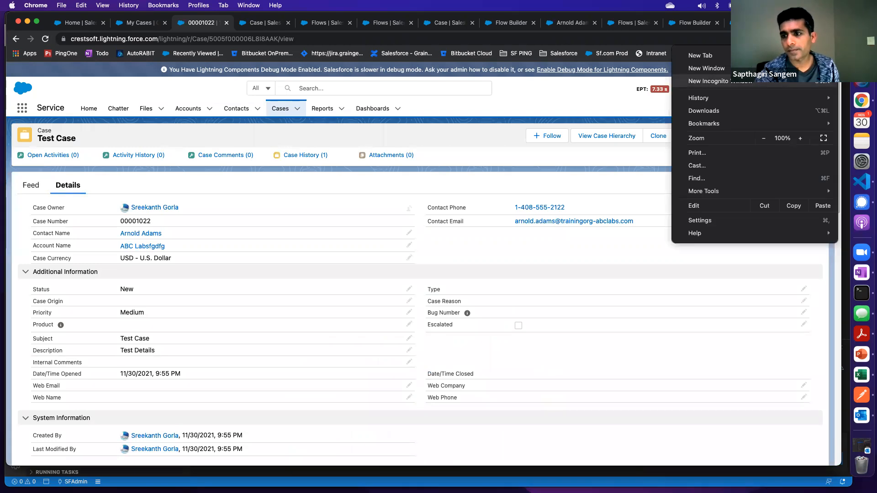
click(749, 81)
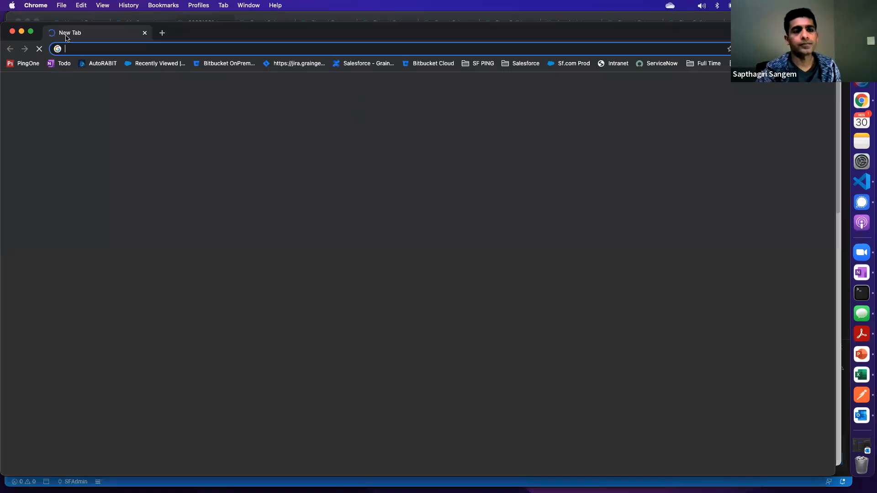
text(crestsoft.my.salesforce.com)
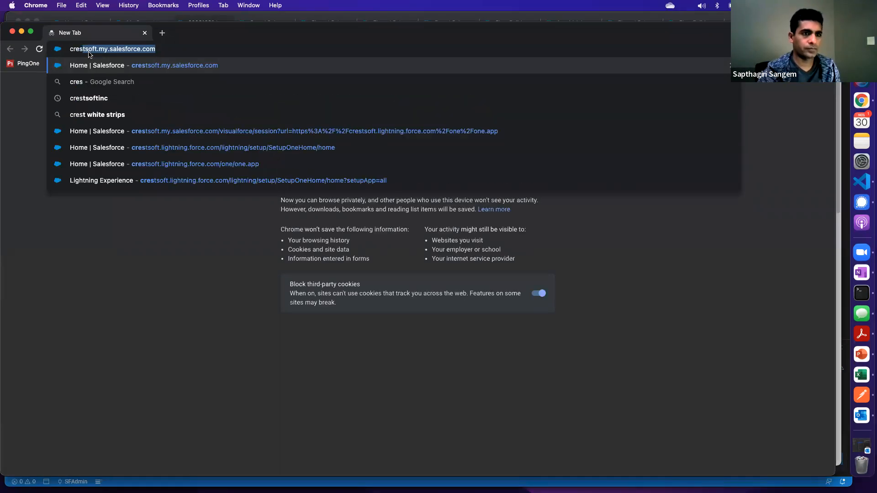
key(Return)
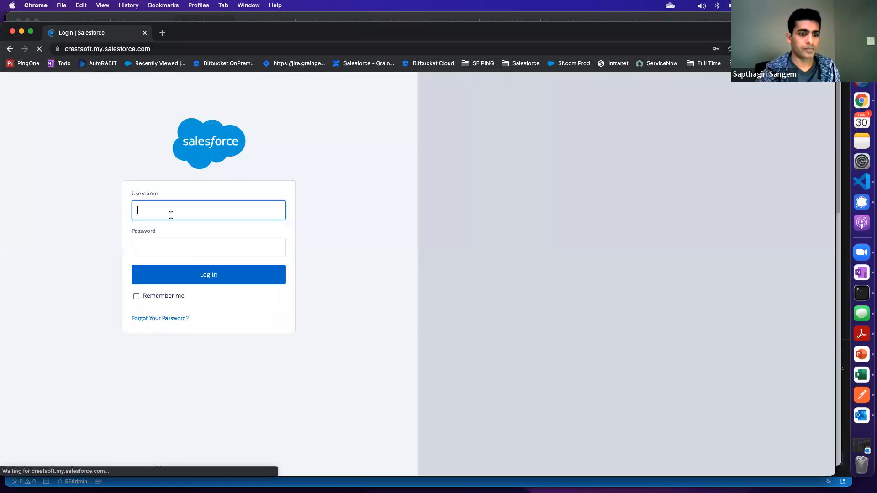
click(172, 211)
click(157, 233)
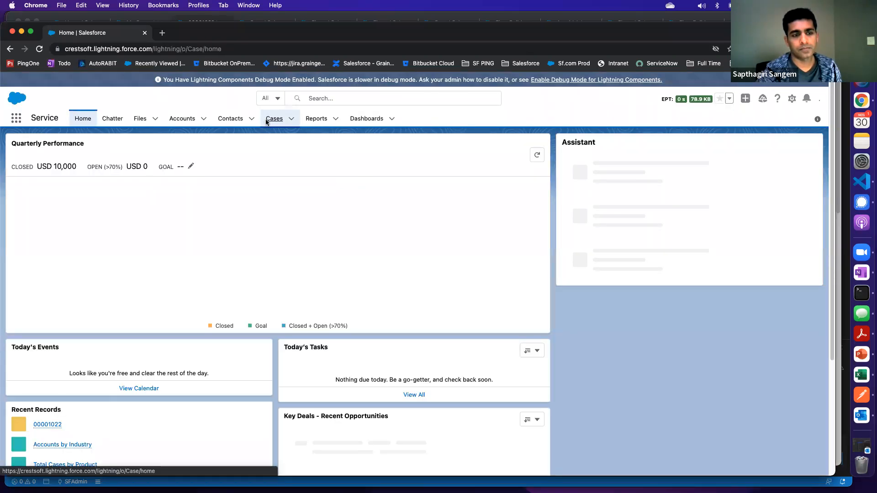
Open Test Case from the recently viewed cases and check its available actions in the fresh session
click(269, 120)
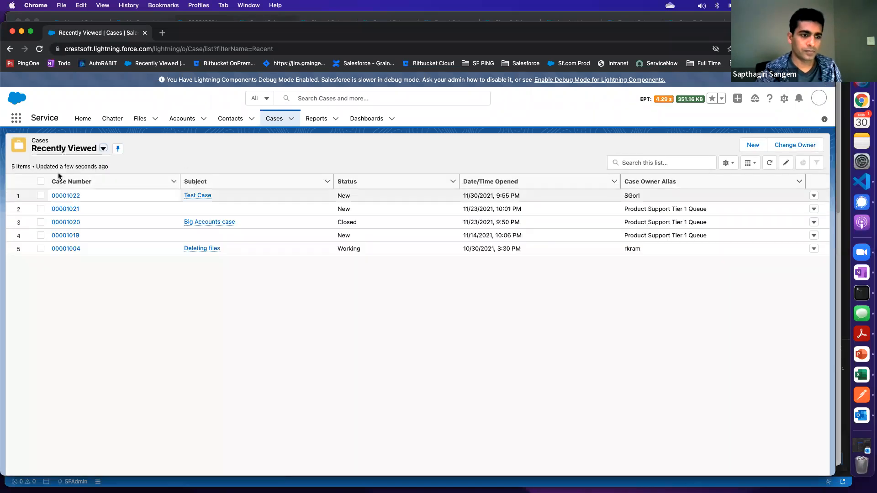
click(63, 199)
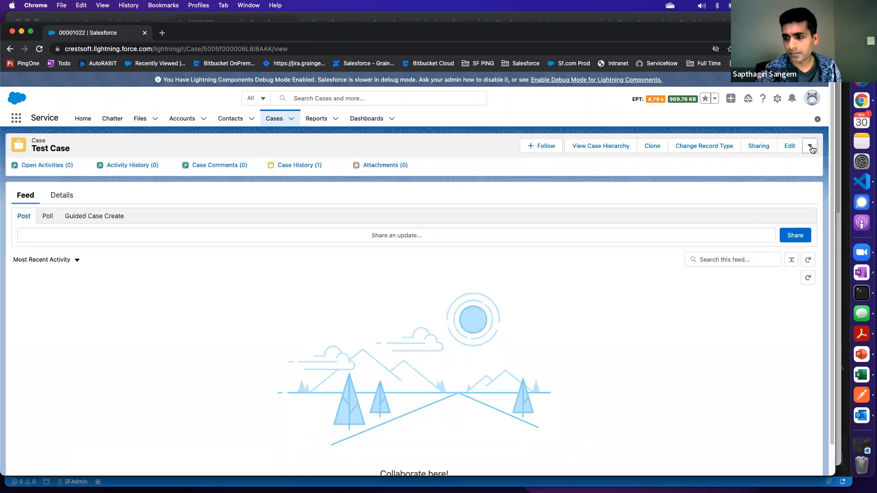
click(809, 146)
click(665, 180)
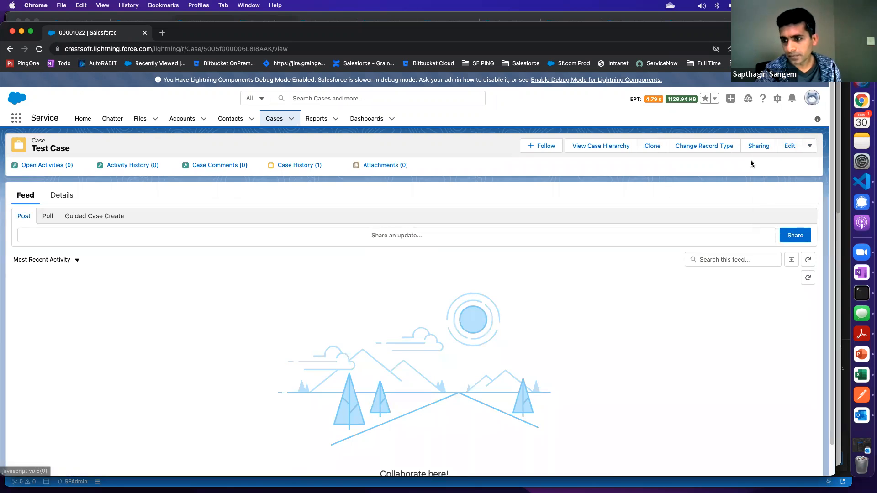
click(811, 146)
Open Test Case's record page in the Lightning page editor, dismiss the walkthrough tip, and show the Details tab
click(777, 98)
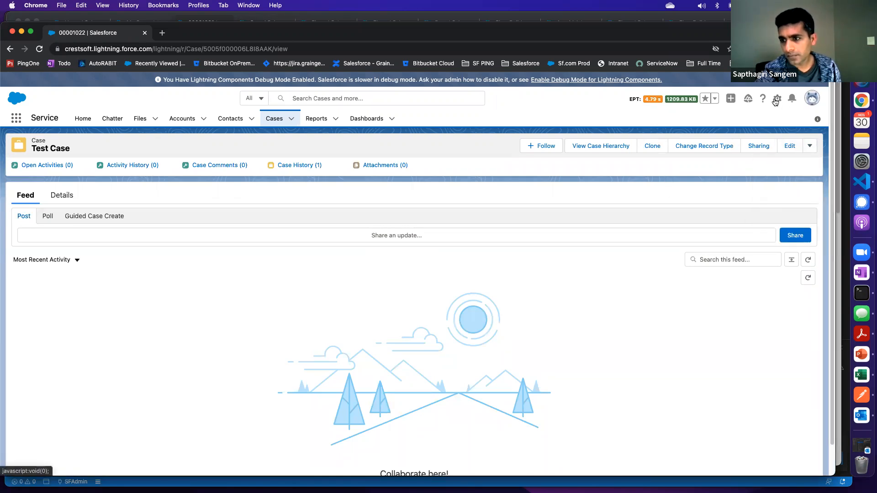
click(733, 195)
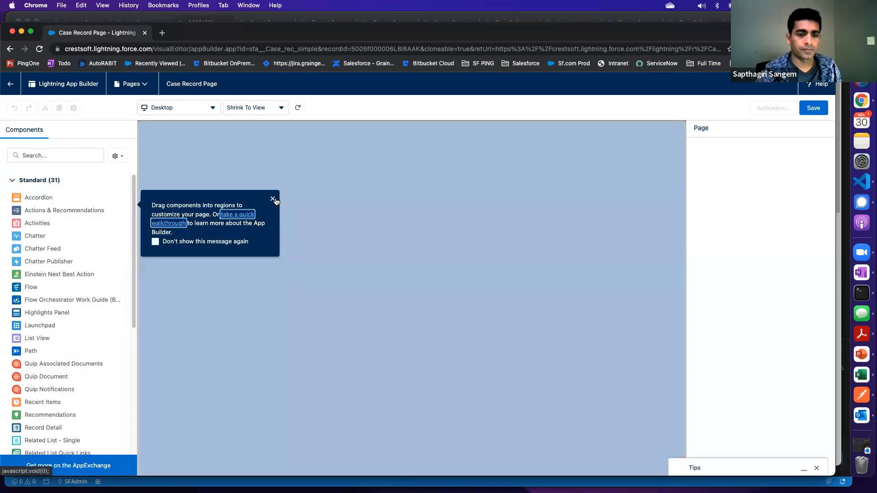
click(273, 200)
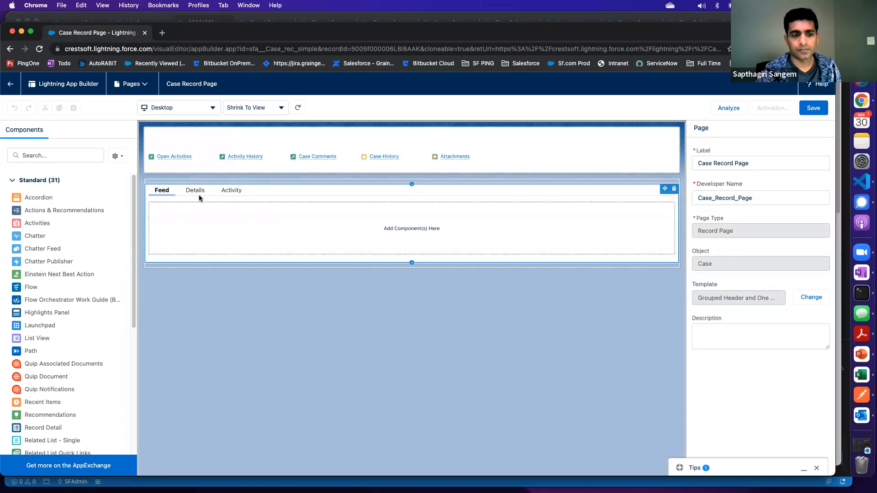
click(196, 192)
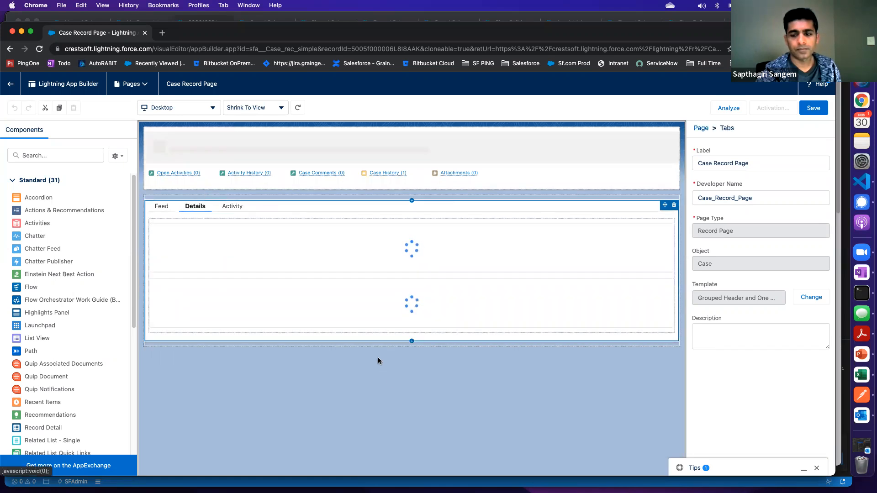
Select the Record Detail component on the Details tab and open its previewed Product Support Case Layout
click(424, 284)
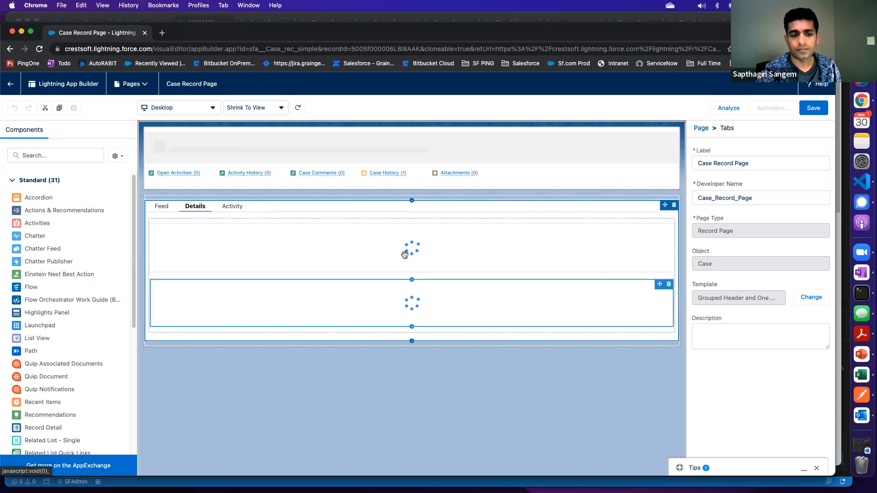
click(333, 236)
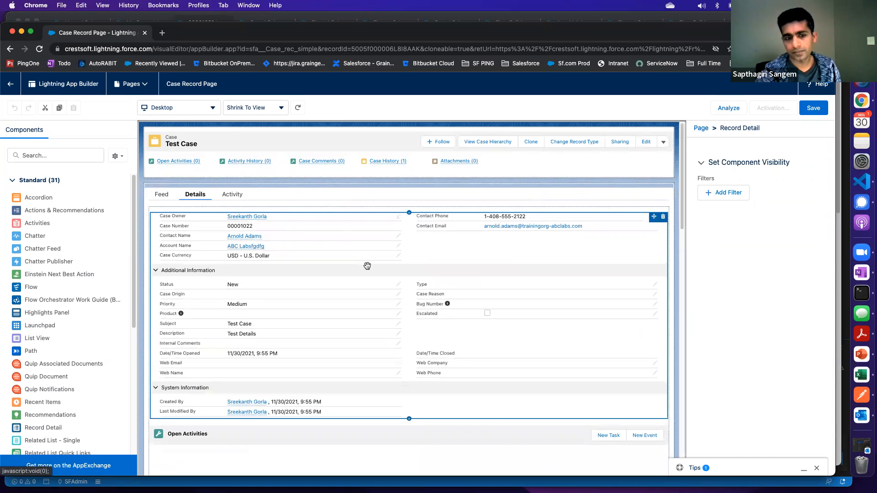
click(702, 128)
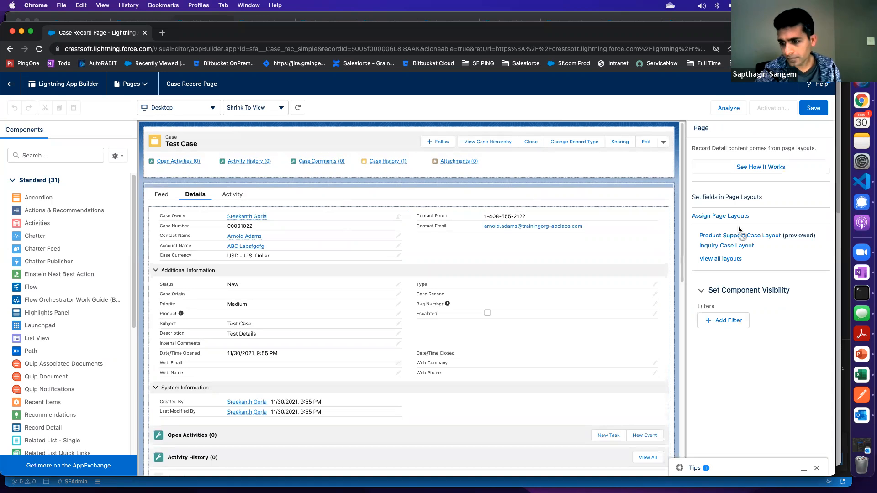
click(284, 253)
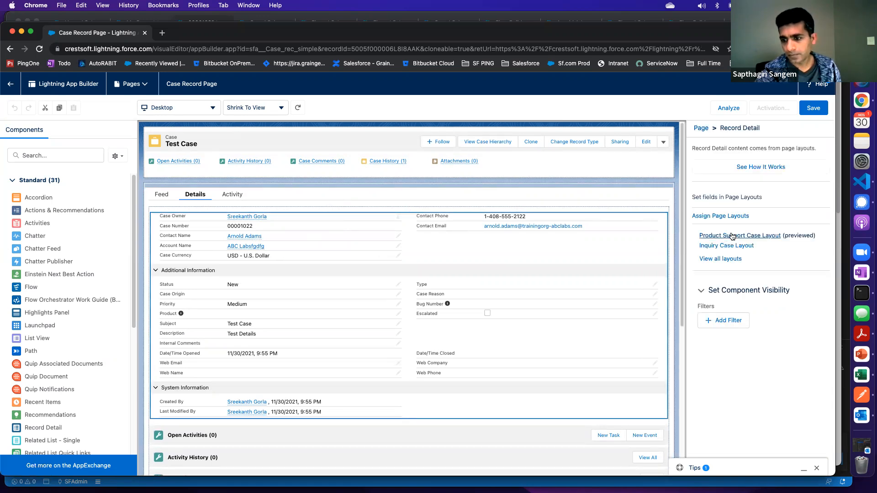
click(733, 236)
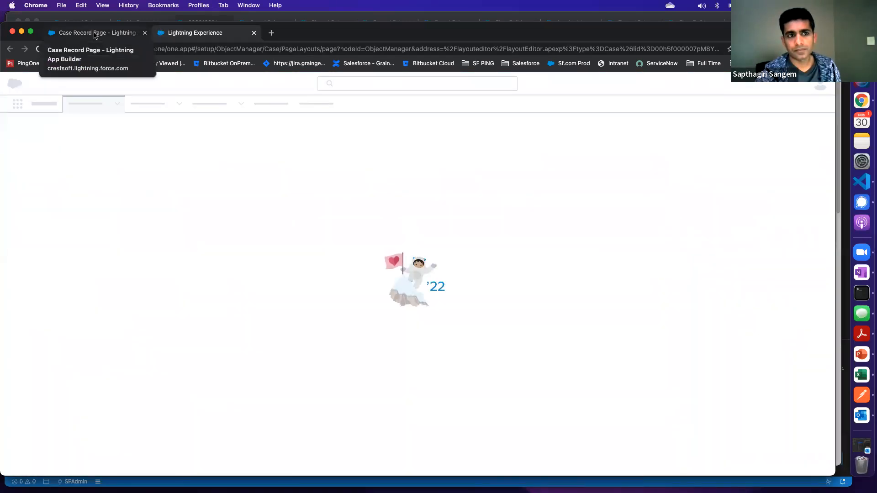
click(95, 34)
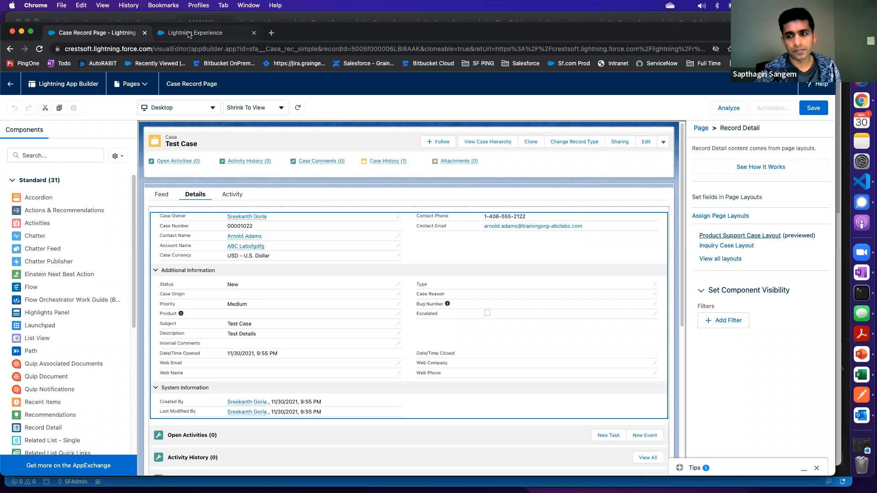
click(189, 34)
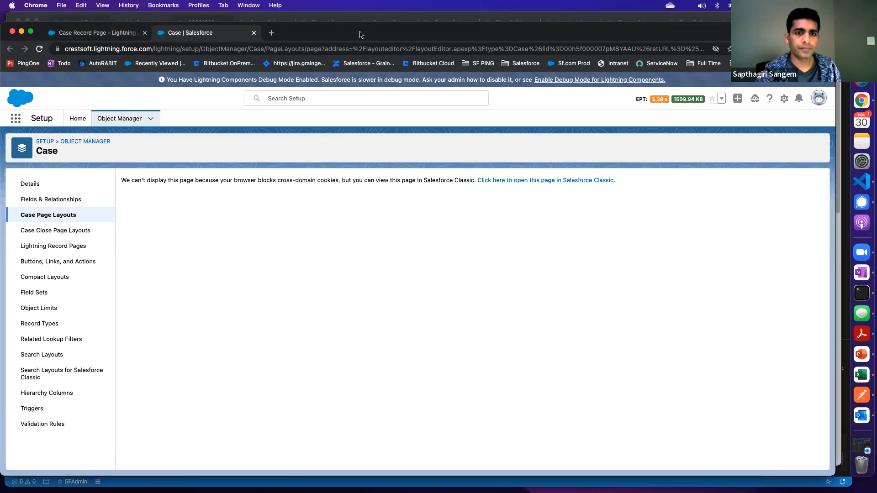
Return to the regular browser window and check the Mobile & Lightning Actions of the Product Support Case Layout
drag(360, 35, 1, 37)
click(277, 21)
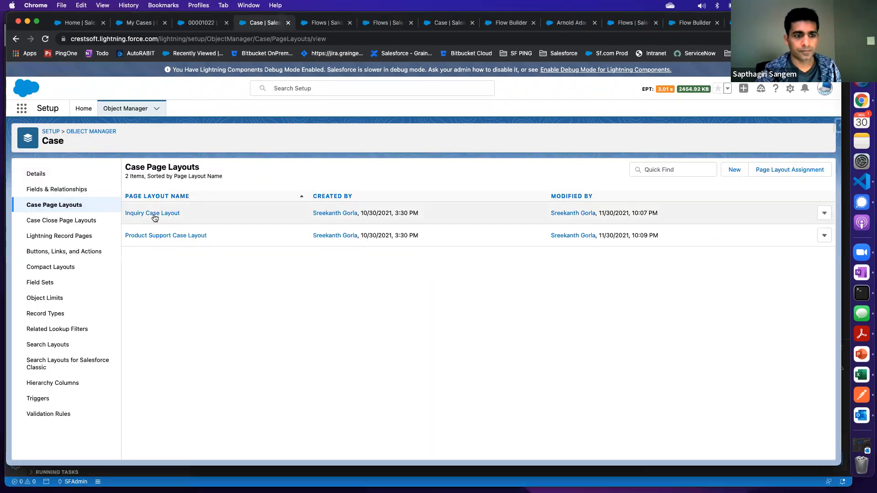
click(158, 236)
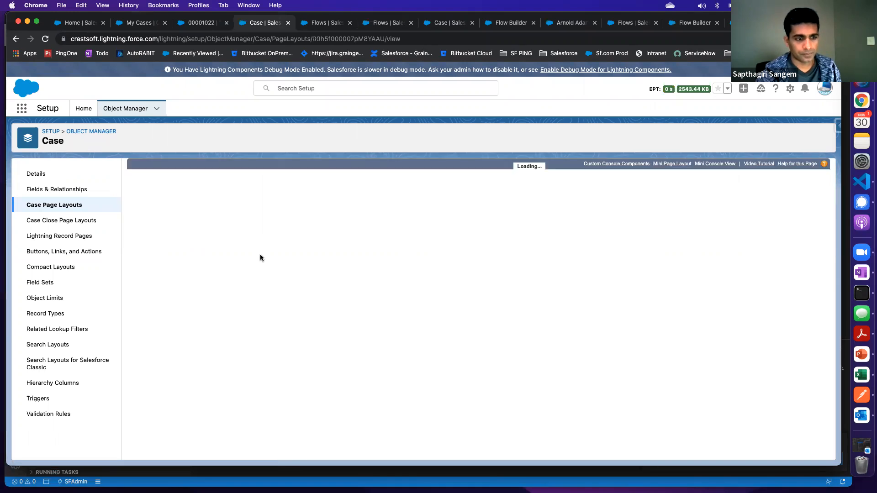
click(158, 222)
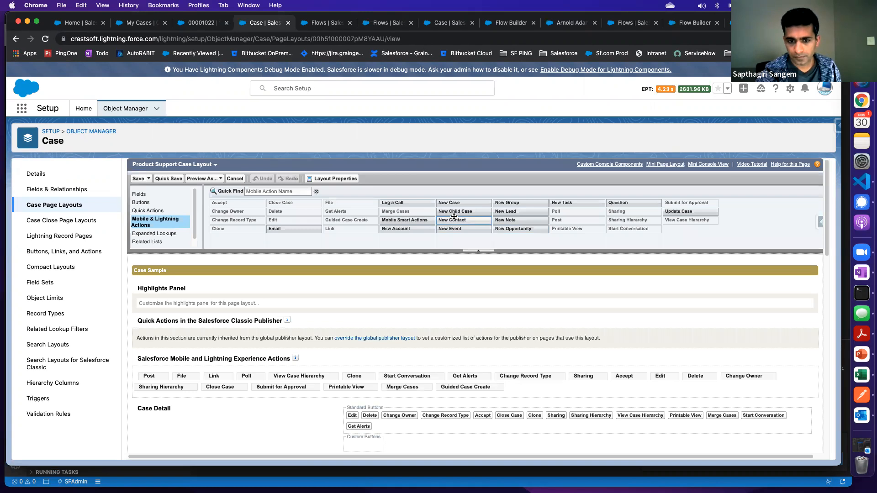
click(411, 222)
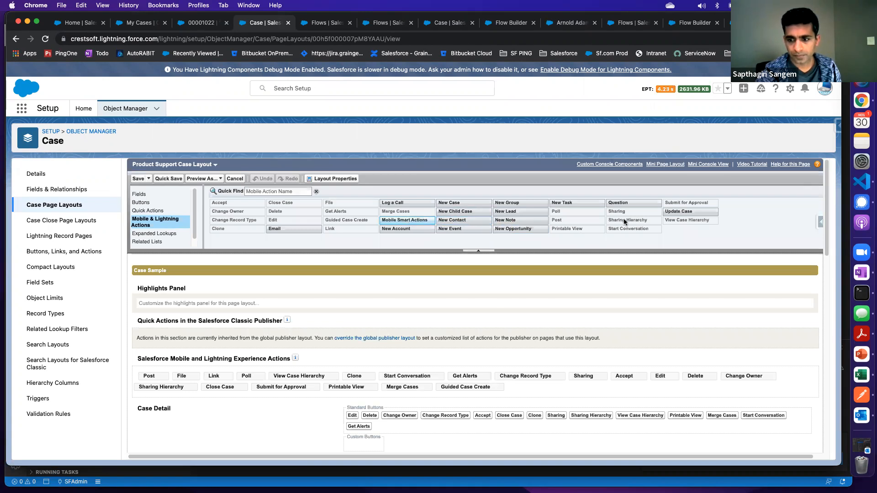
click(267, 191)
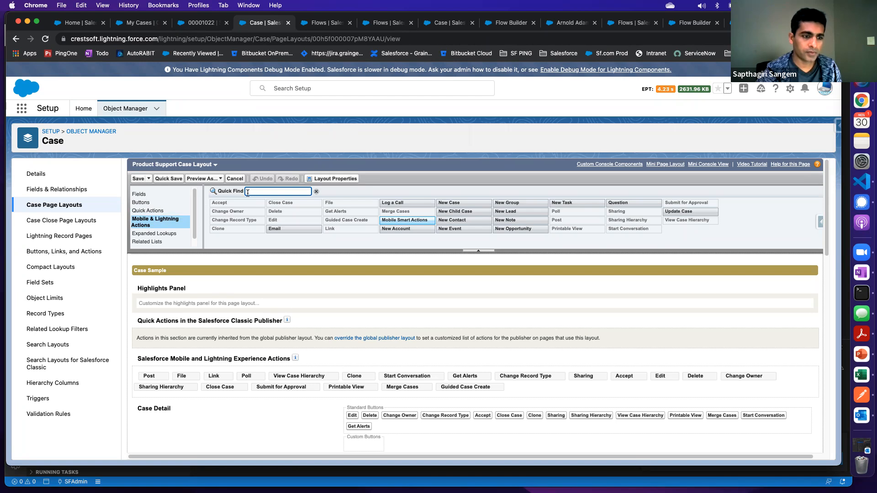
Open the Guided Case Create action from Case's Buttons, Links, and Actions and check its action type
click(60, 251)
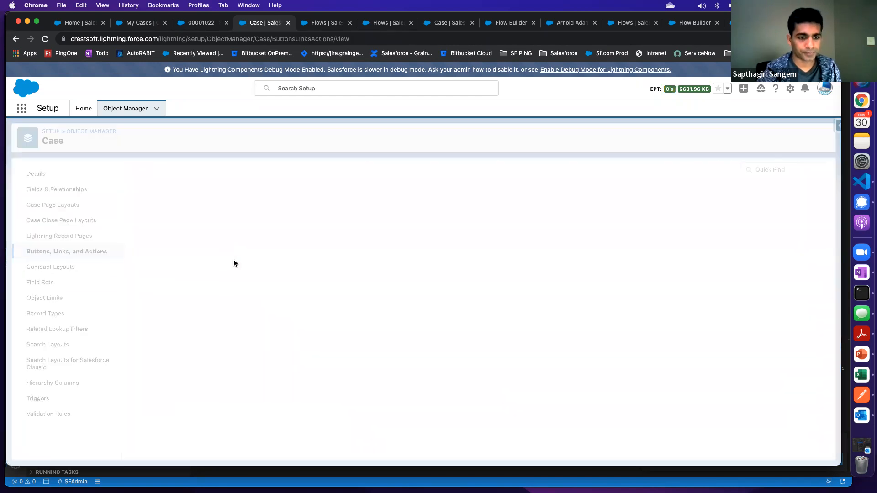
drag(190, 367, 131, 370)
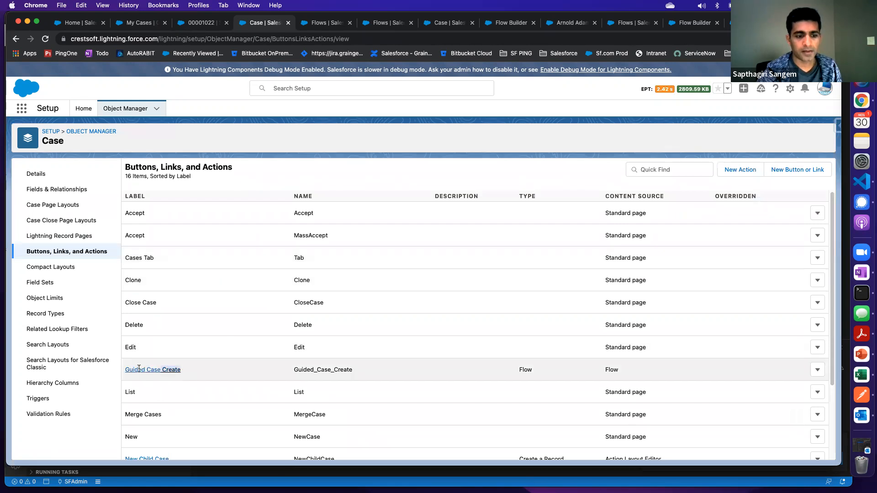
double_click(531, 371)
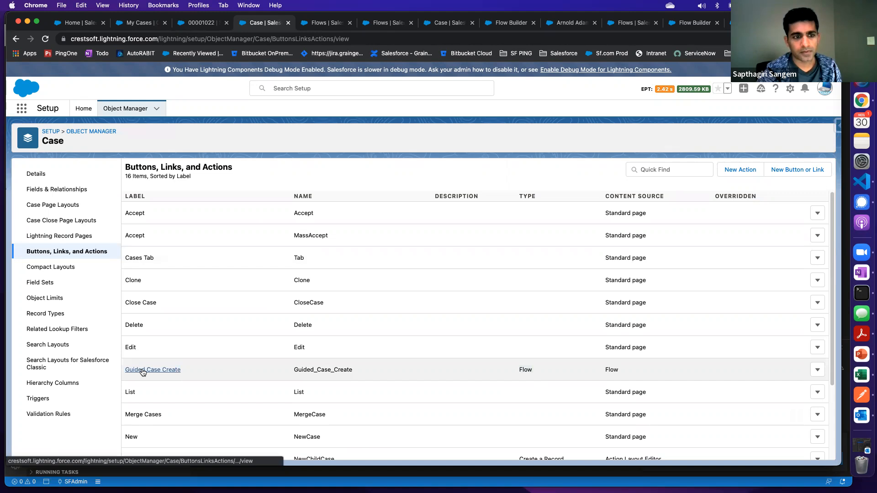
click(143, 370)
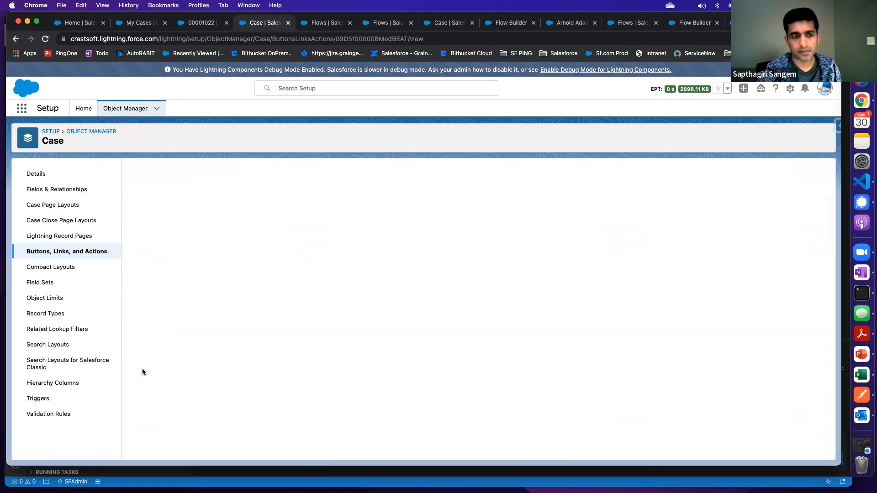
drag(253, 217, 290, 219)
drag(573, 225, 602, 228)
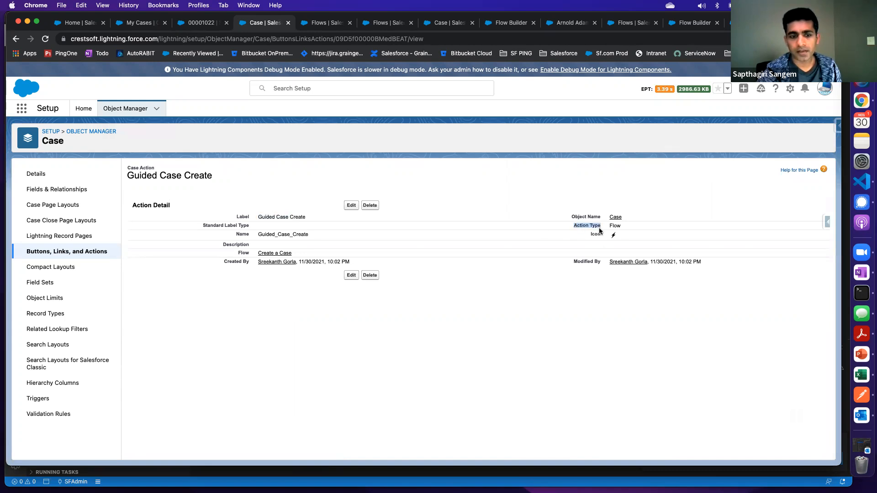
click(56, 253)
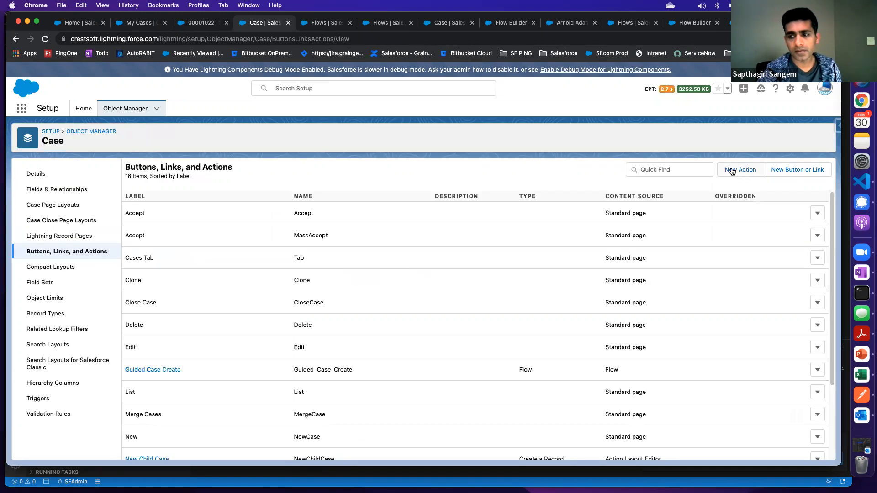
click(739, 171)
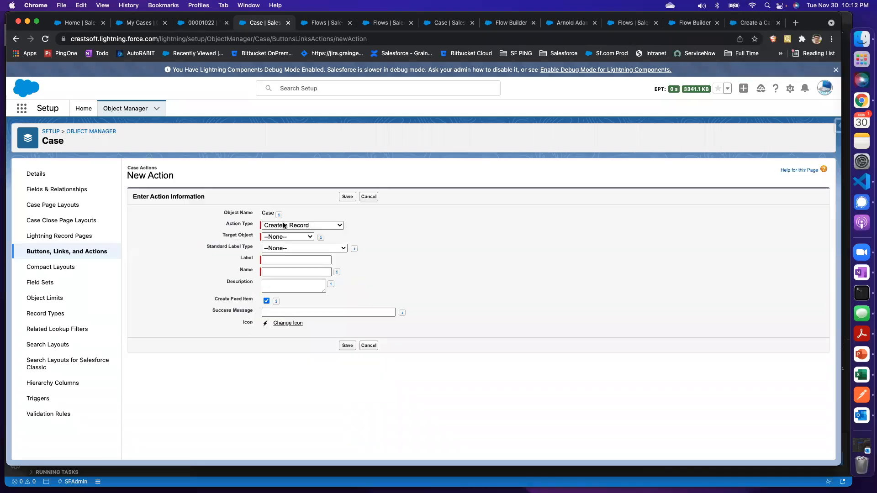
click(281, 224)
click(283, 286)
click(286, 237)
click(451, 247)
click(369, 196)
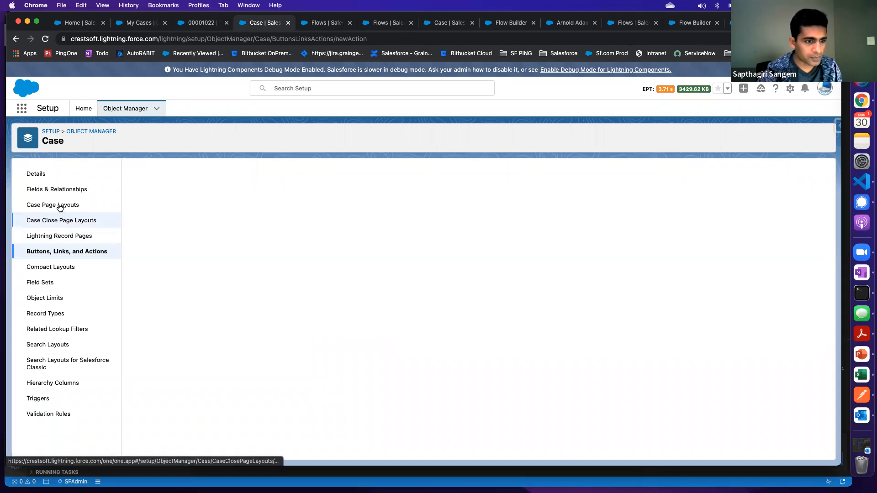
click(65, 256)
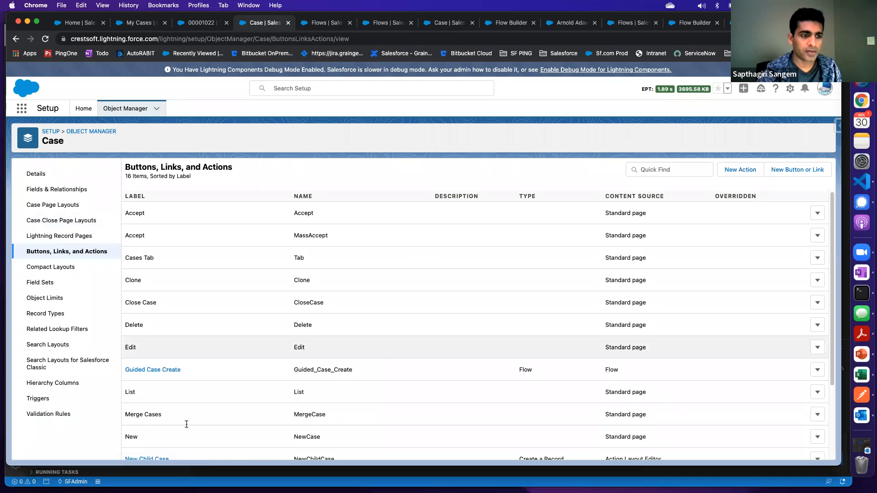
In the Product Support Case Layout, move Guided Case Create directly after Post in the Salesforce Mobile and Lightning Experience Actions
click(60, 205)
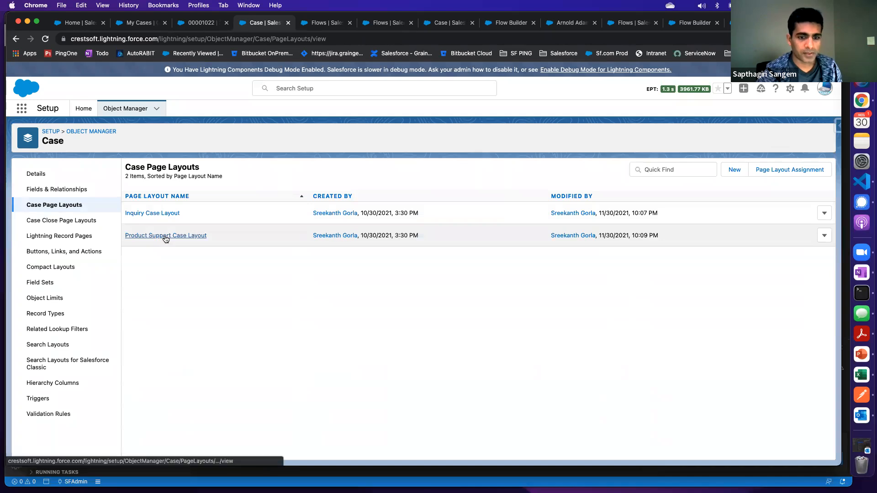
click(206, 237)
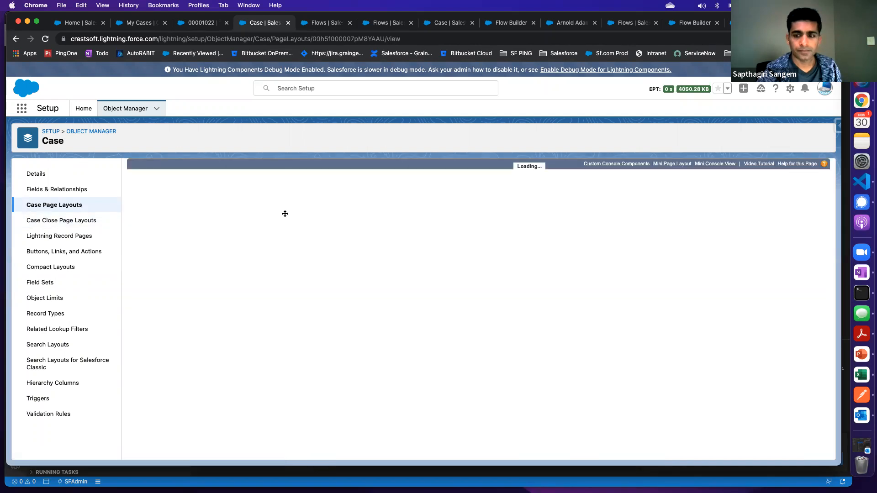
click(154, 222)
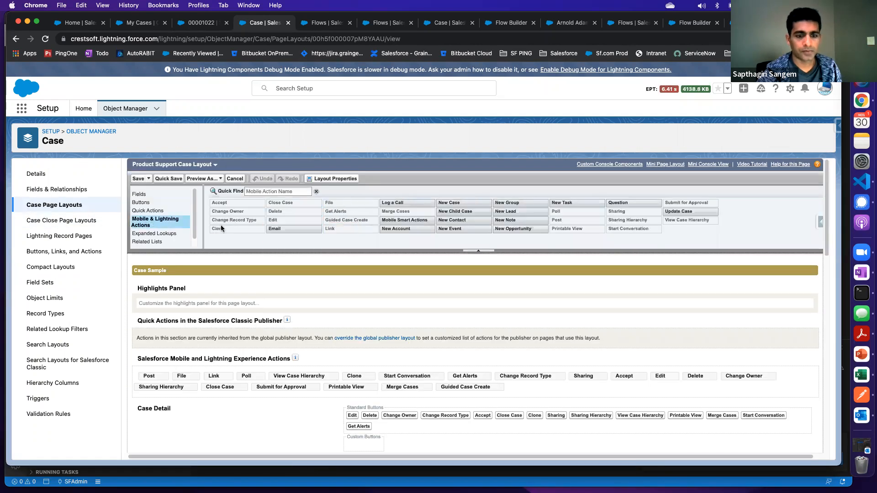
drag(458, 389, 180, 376)
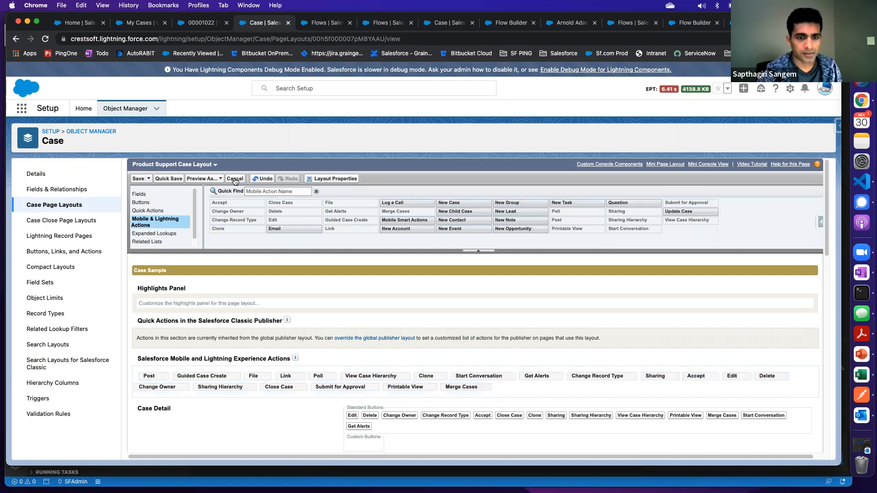
Examine the layout's available expanded lookups, related lists, quick actions, mobile and Lightning actions, and buttons
click(156, 235)
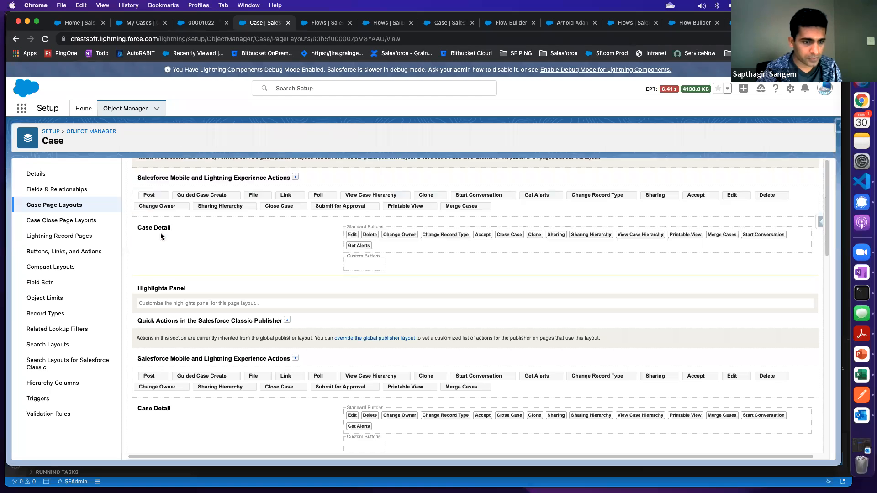
click(150, 230)
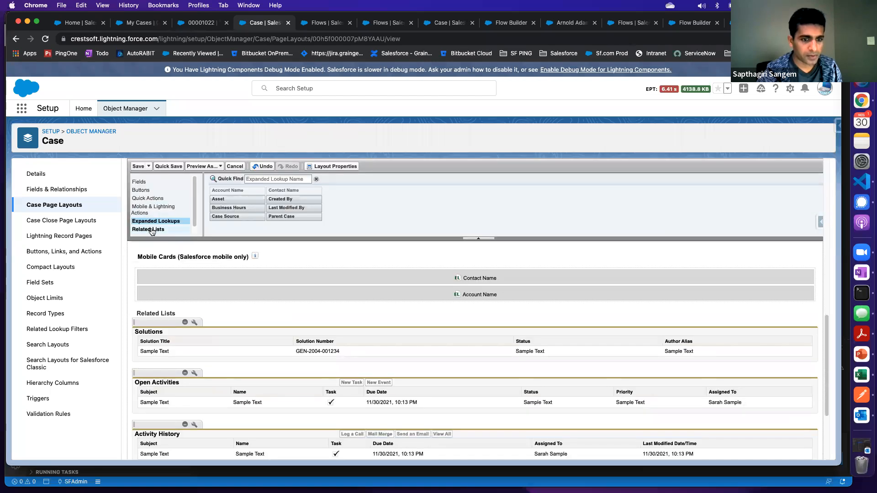
click(150, 199)
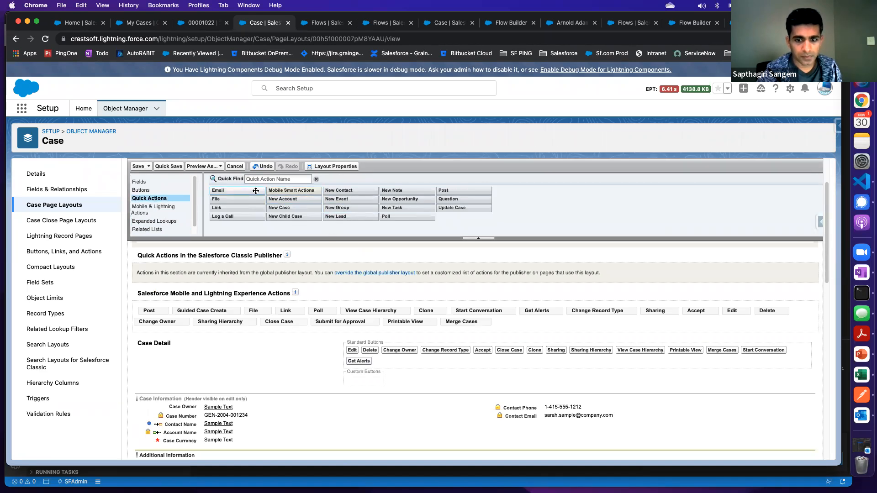
click(153, 209)
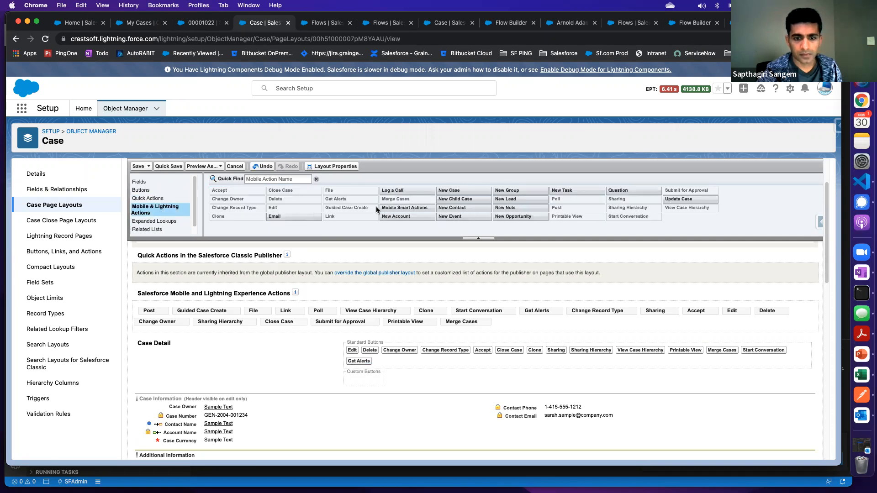
click(158, 198)
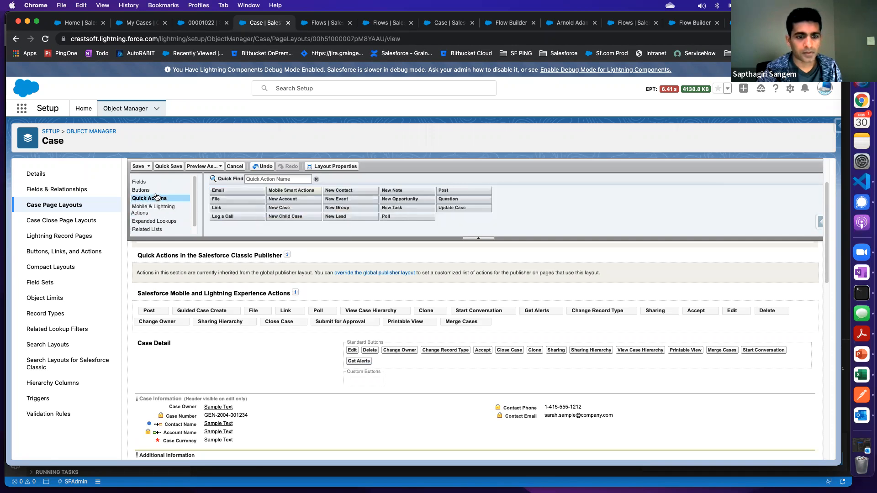
click(150, 189)
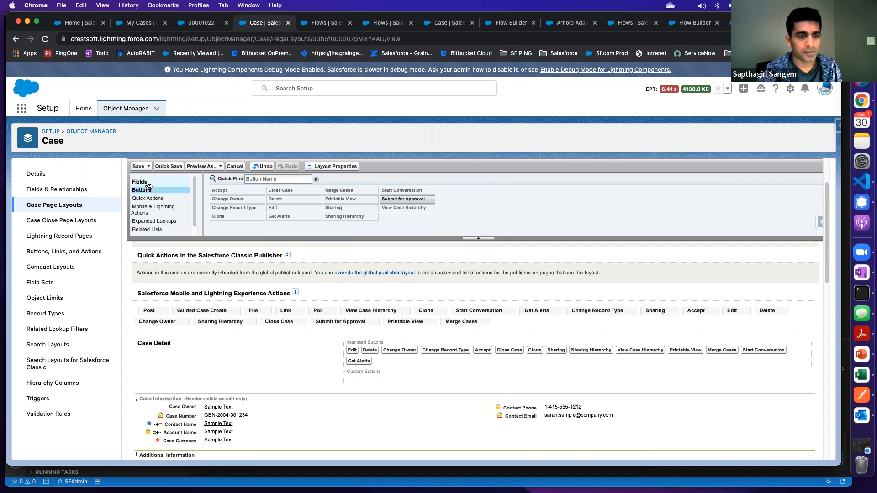
Check the available quick actions and Mobile & Lightning Actions, and save the Product Support Case Layout
click(148, 199)
click(149, 209)
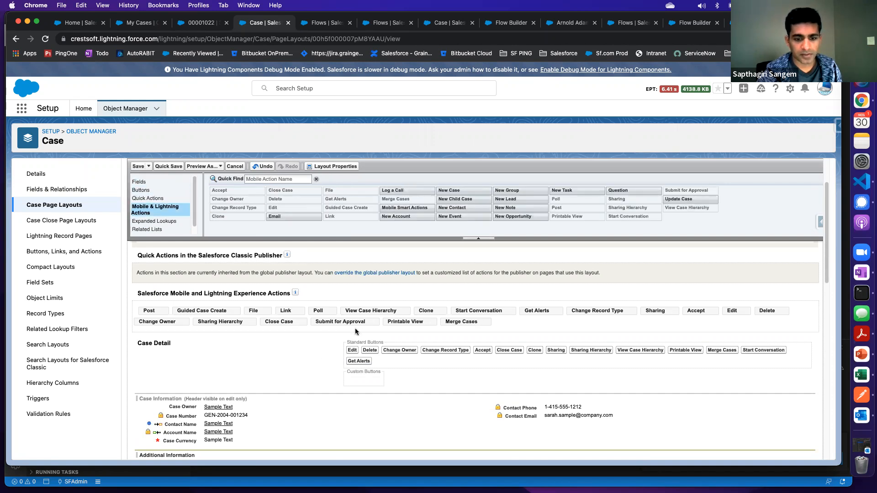
click(136, 167)
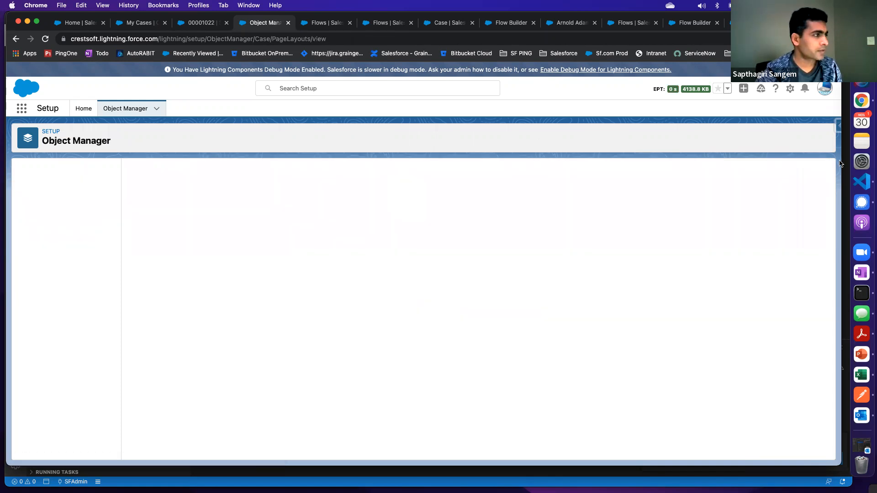
In the incognito window, leave the Case Record Page editor without saving, reload the Test Case record and check its additional actions
drag(291, 92, 609, 36)
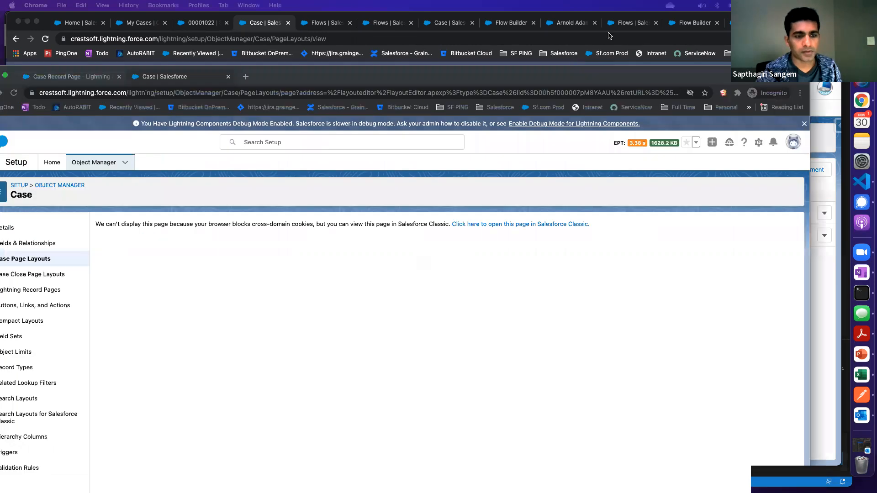
click(125, 39)
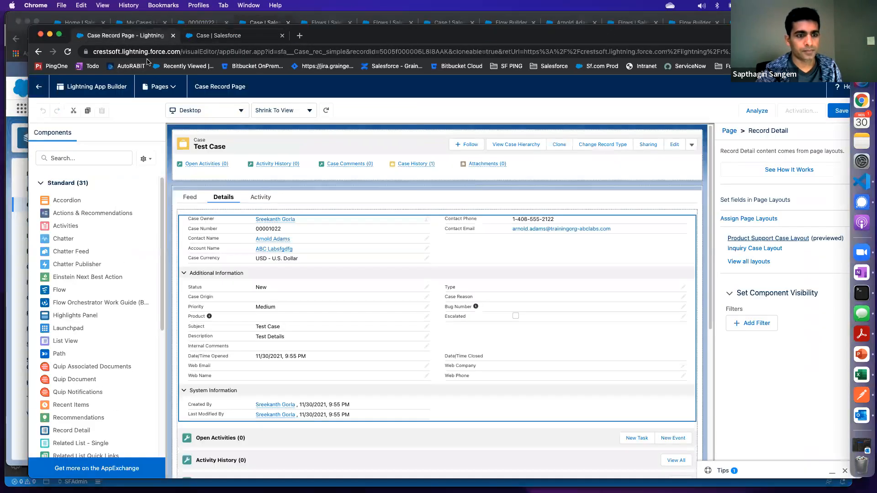
click(38, 88)
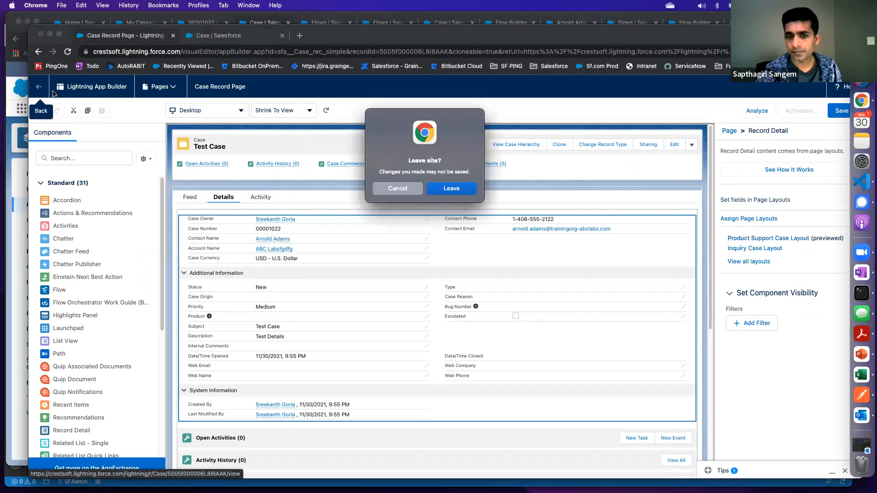
click(453, 189)
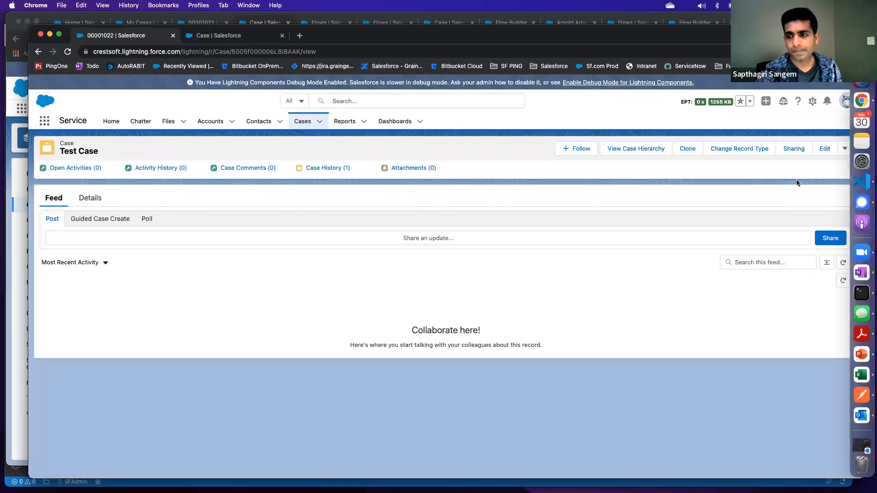
click(68, 52)
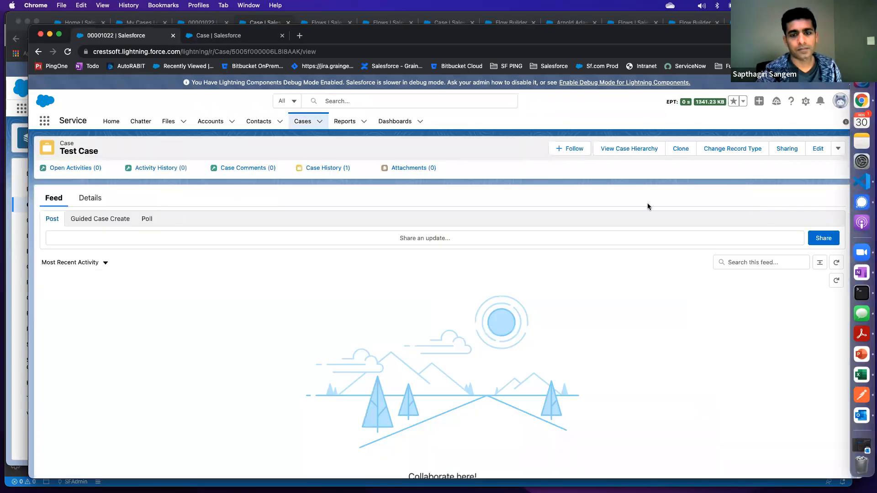
click(838, 149)
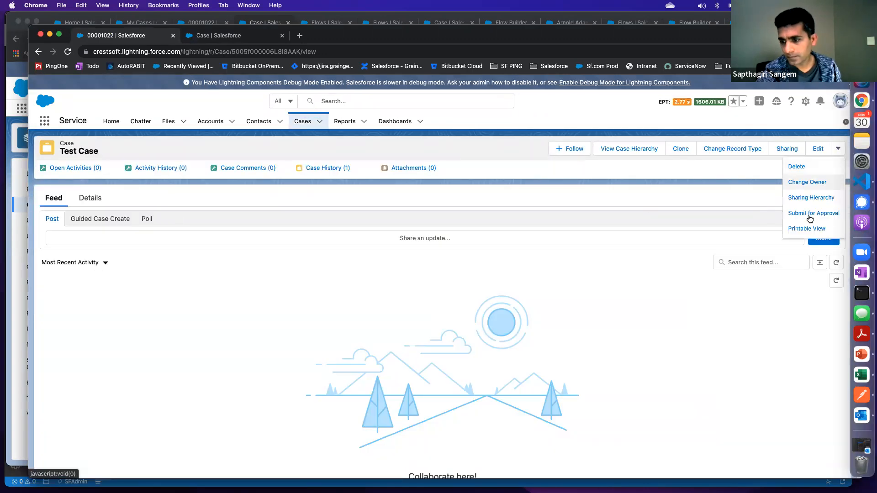
click(214, 104)
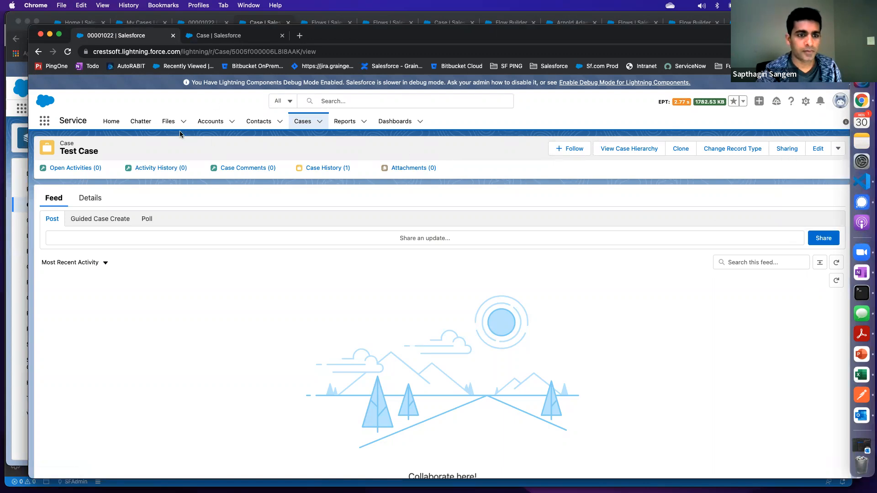
Open the Test for Flow 2 account from the recently viewed accounts and check its additional actions
click(208, 121)
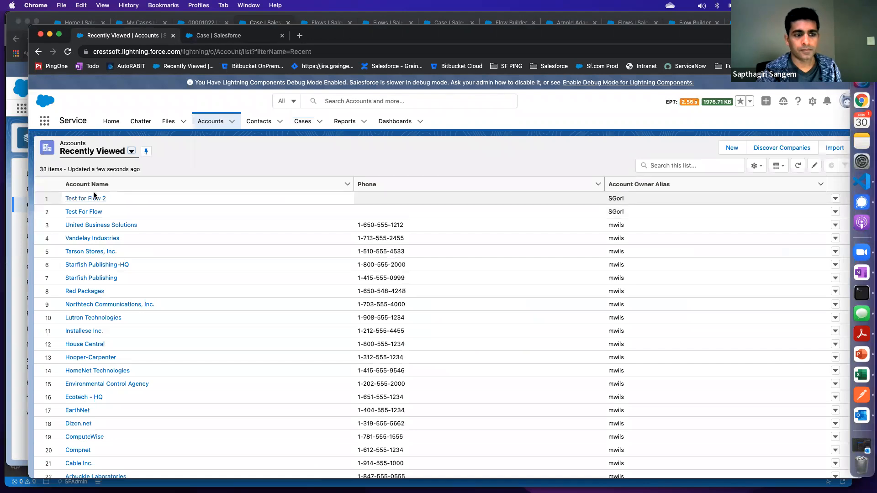
click(92, 199)
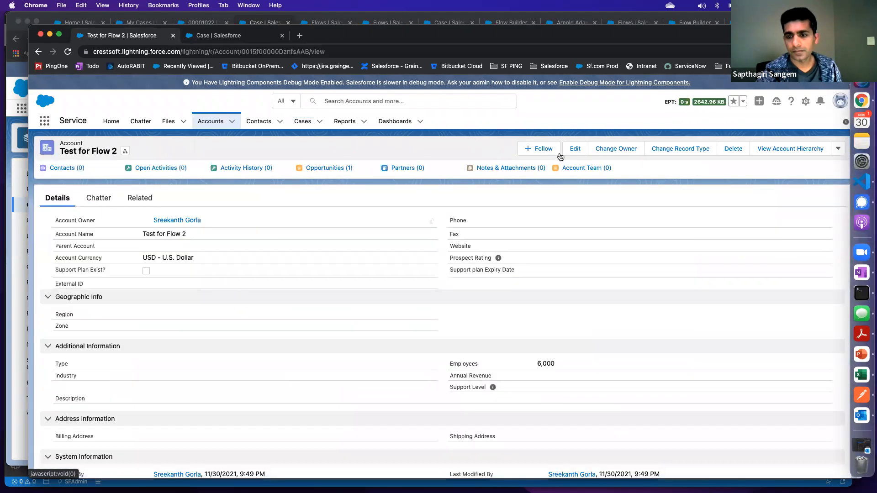
click(838, 149)
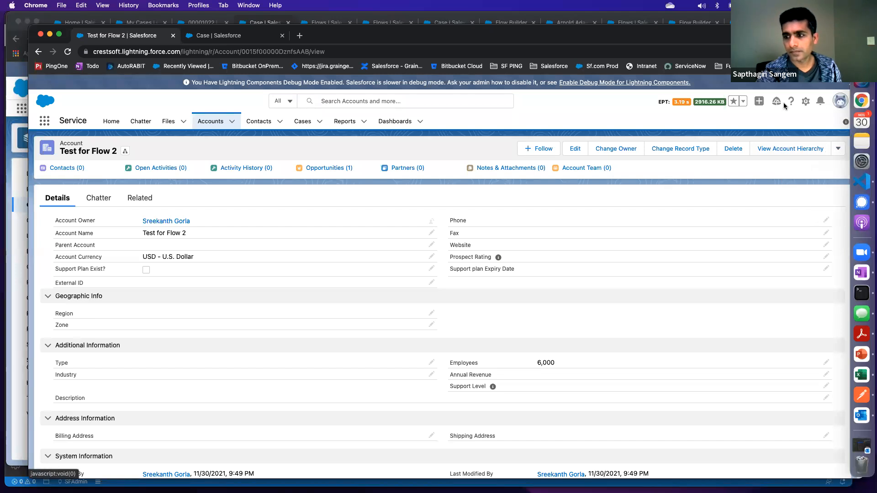
Open the account's record page for editing and follow the Account Layout link of its Record Detail component
click(805, 101)
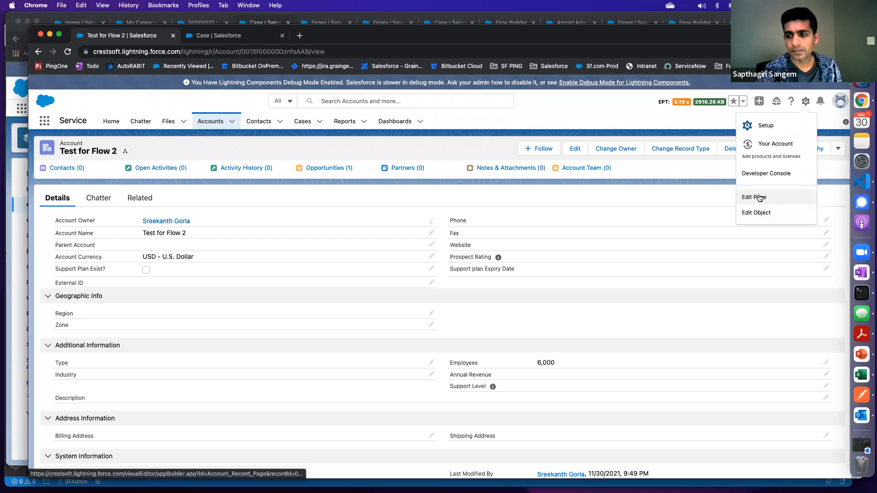
click(759, 198)
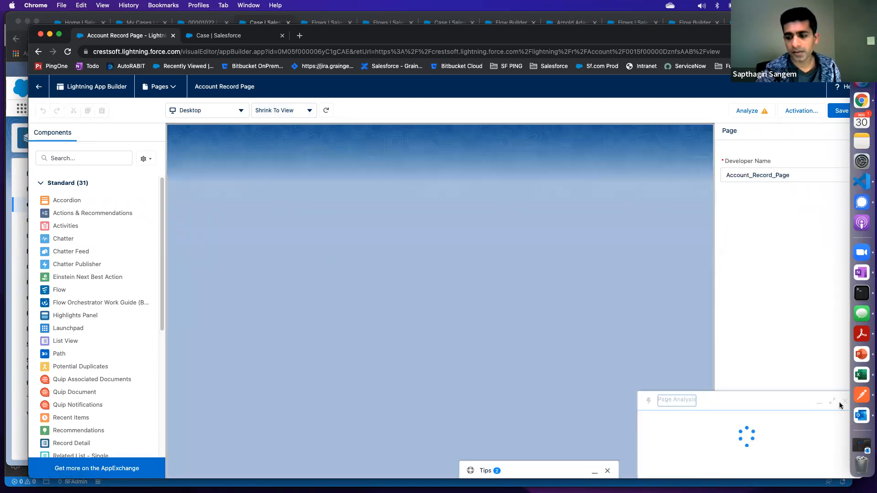
click(846, 252)
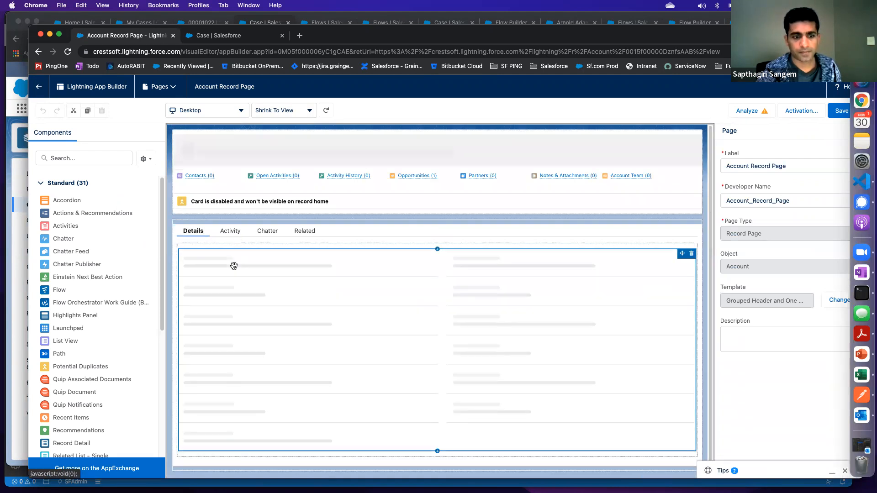
click(233, 265)
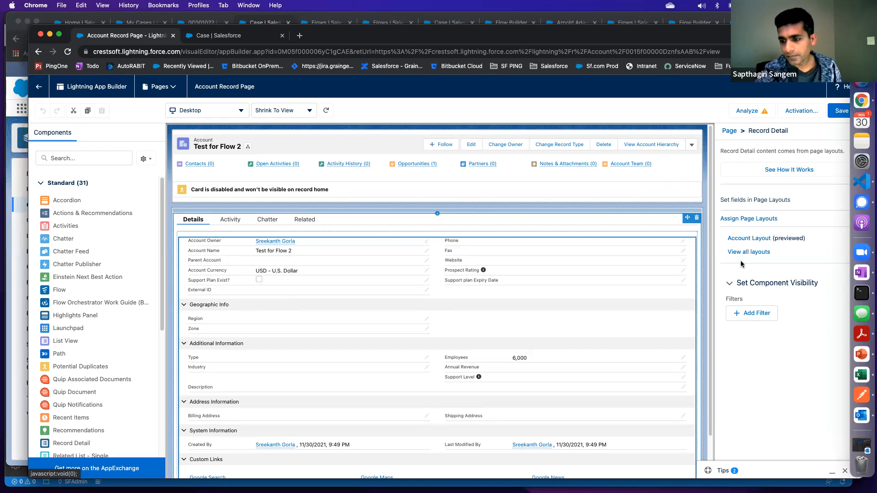
click(749, 238)
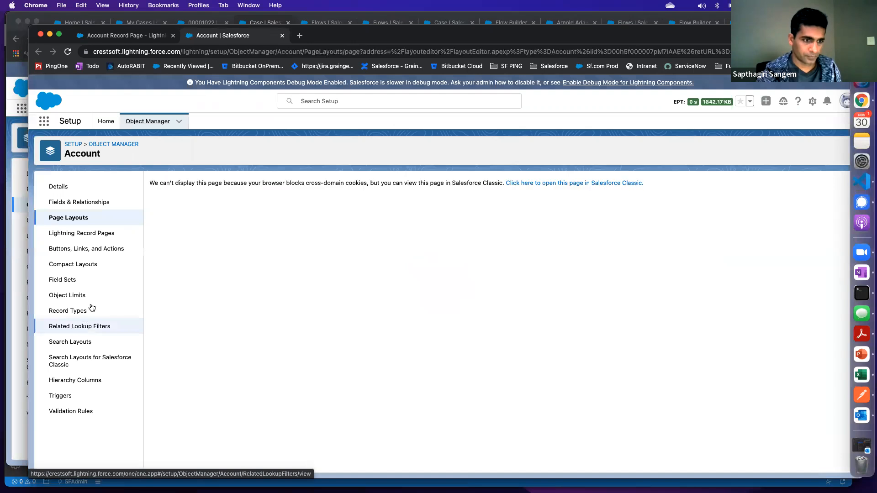
Return to the regular browser window and open the Account Layout from the Account object's page layouts
drag(398, 40, 0, 98)
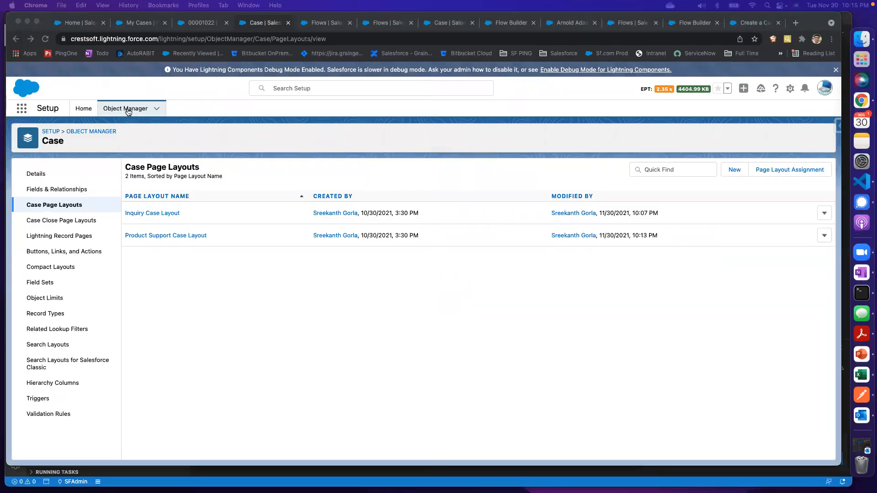
click(129, 112)
click(129, 111)
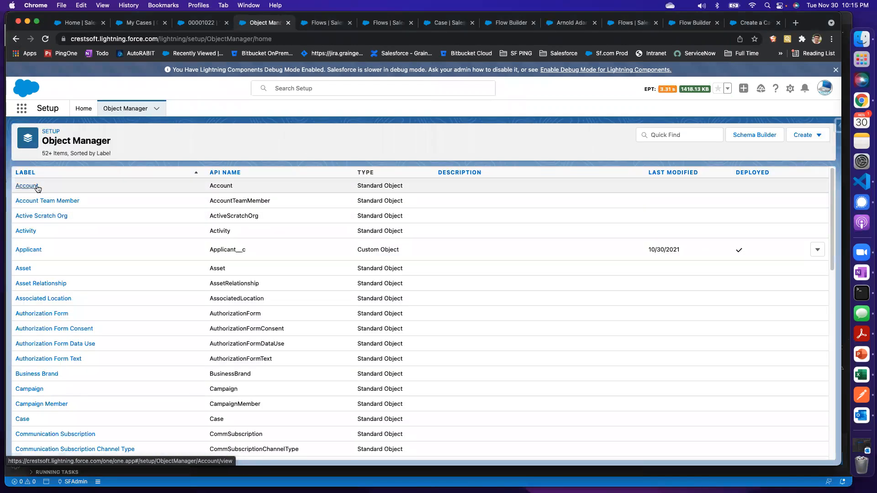
click(39, 187)
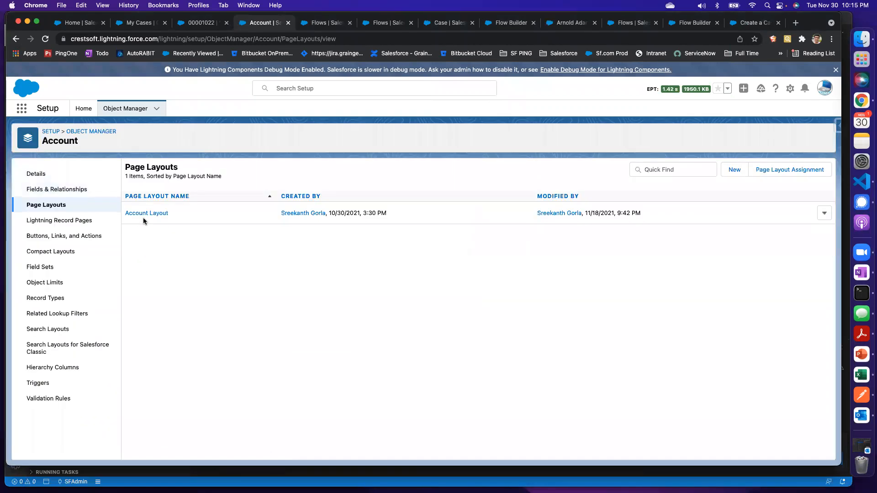
click(158, 217)
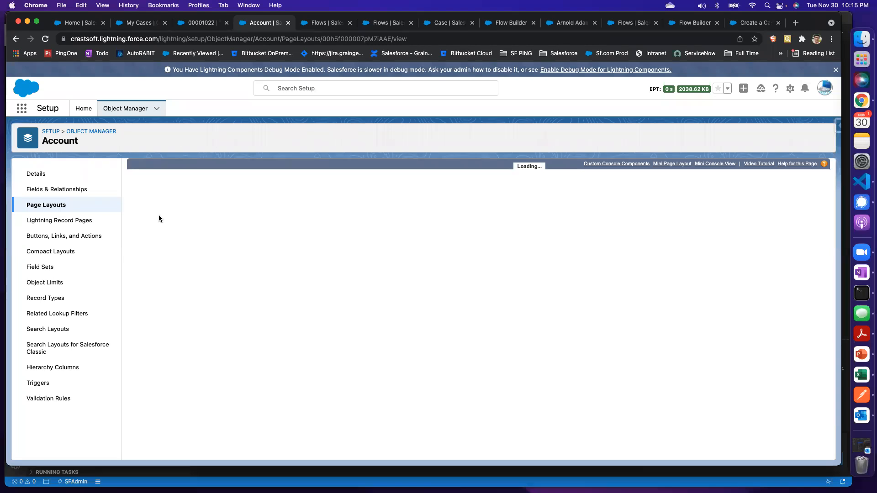
Search the Account Layout's Mobile & Lightning Actions for "guid" and look through the layout's sections and related lists
click(149, 231)
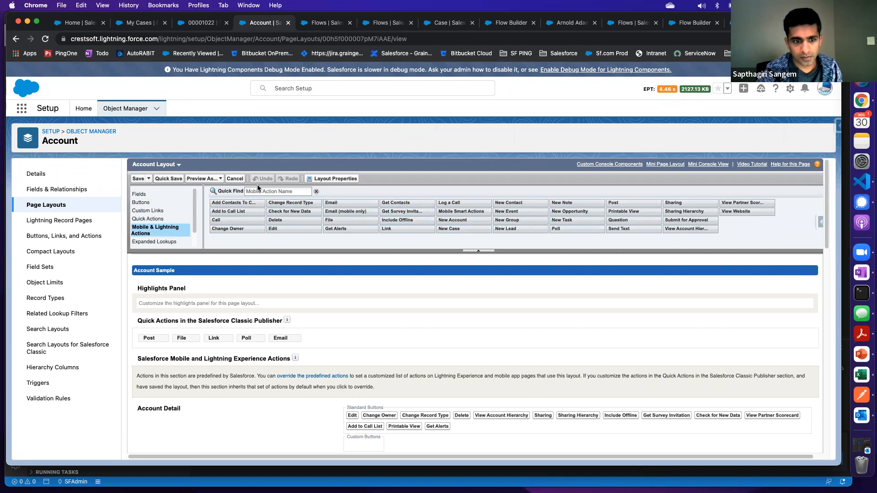
click(277, 192)
text(guid)
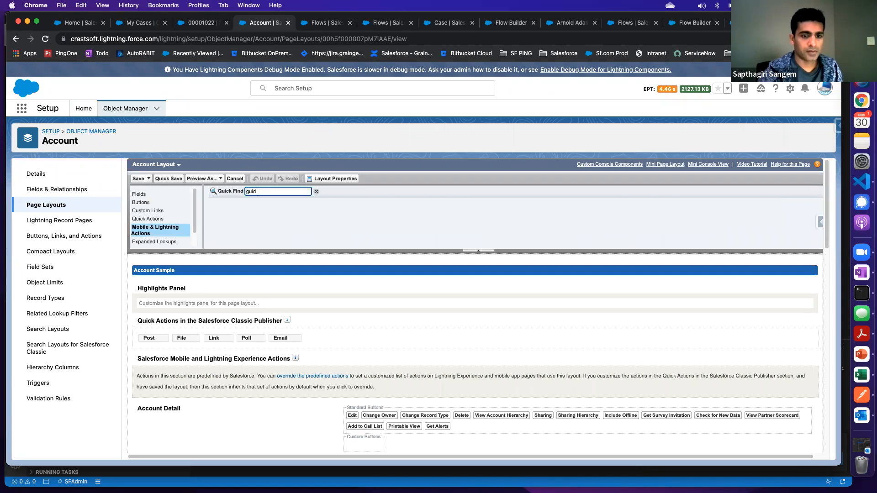
scroll(180, 326, down, 10)
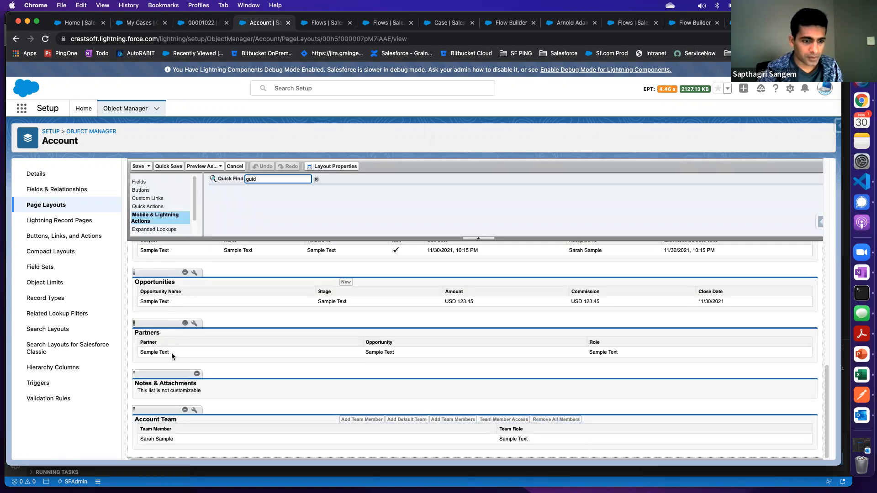
scroll(172, 351, up, 5)
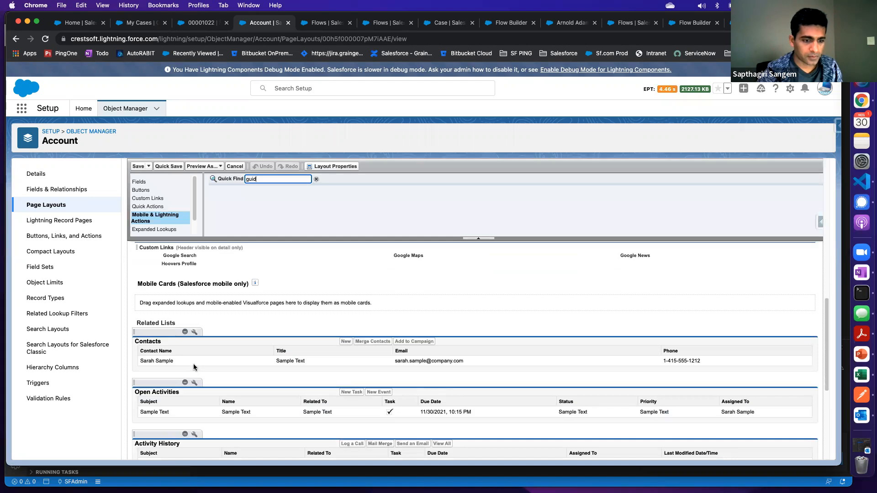
scroll(193, 363, up, 5)
scroll(157, 229, down, 2)
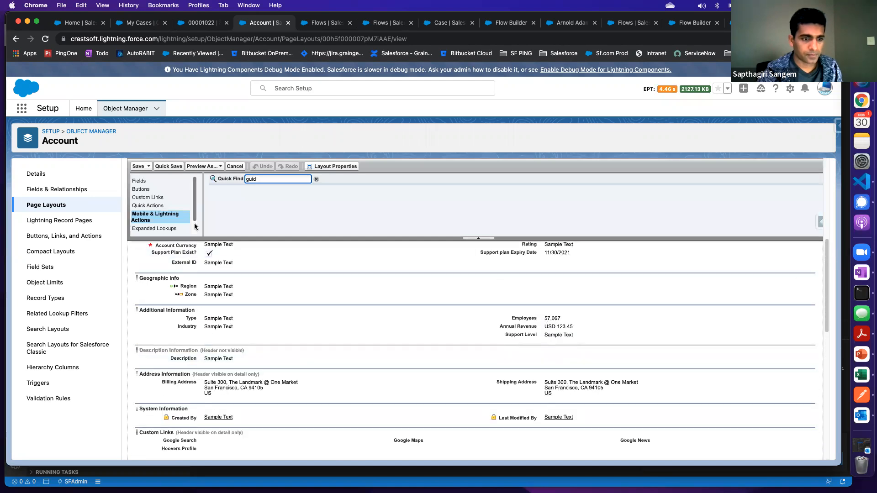
Find Cases among the available related lists with "cas" and place it above Contacts in the Account Layout
click(157, 223)
click(278, 180)
text(cas)
drag(245, 192, 156, 265)
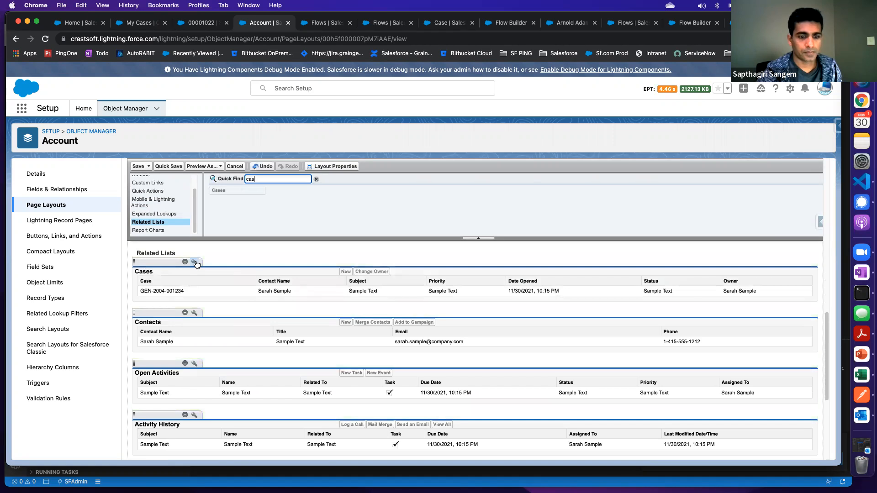
Check the standard buttons in the Cases related list properties and close them without changes
click(195, 262)
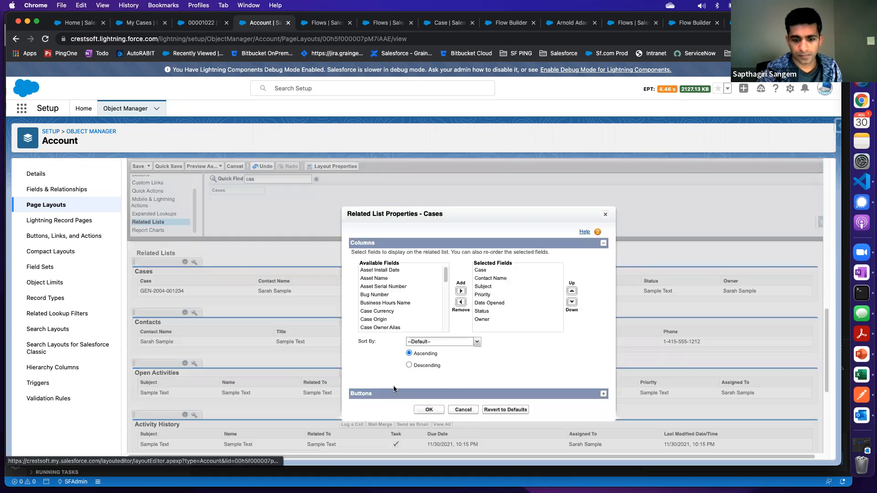
click(603, 394)
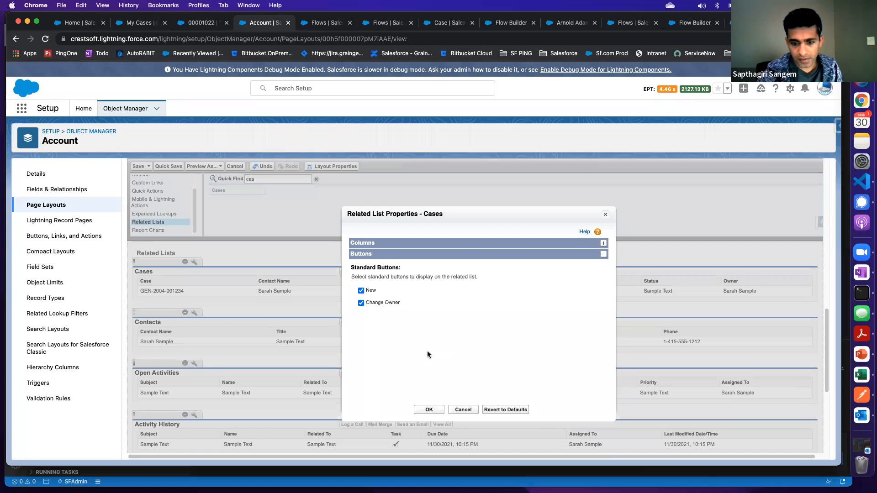
scroll(415, 328, down, 5)
scroll(404, 307, up, 4)
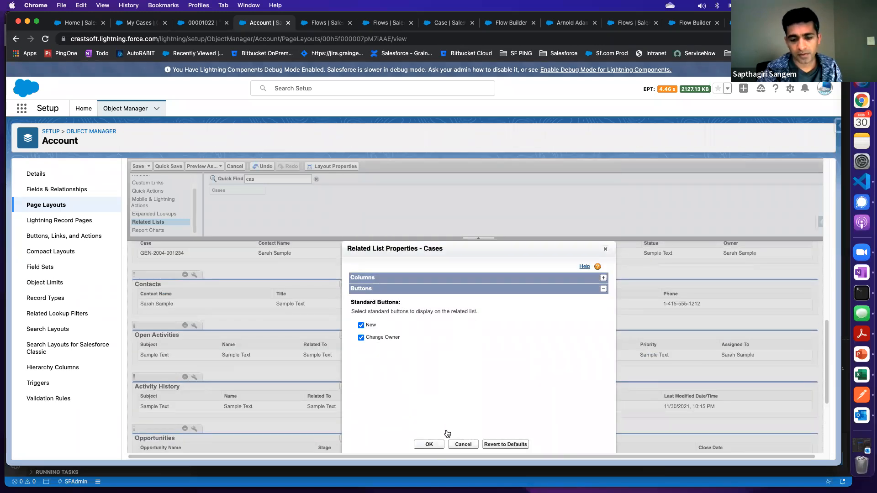
click(463, 444)
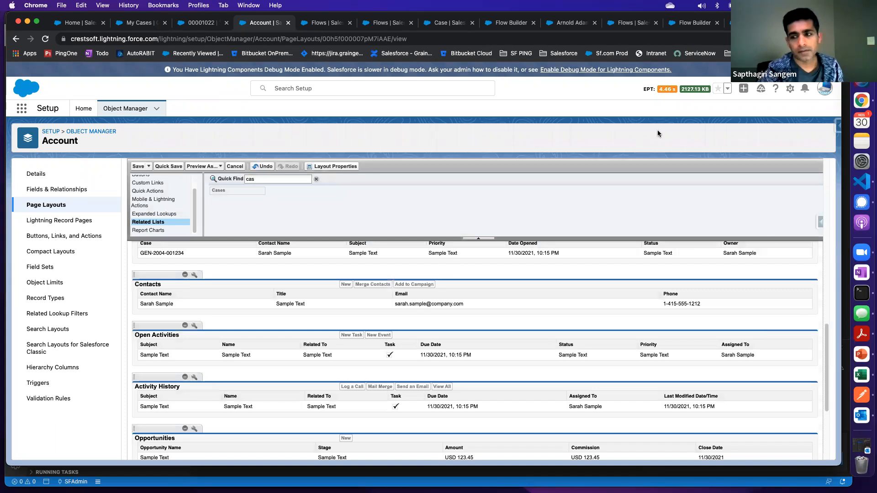
Open the signed-in user's Advanced User Details from the personal settings and check the Service Cloud User setting
click(790, 91)
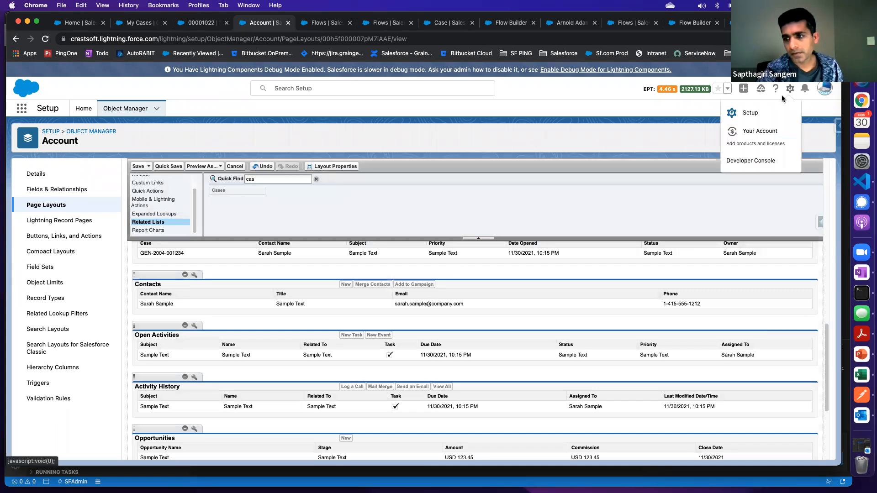
click(751, 114)
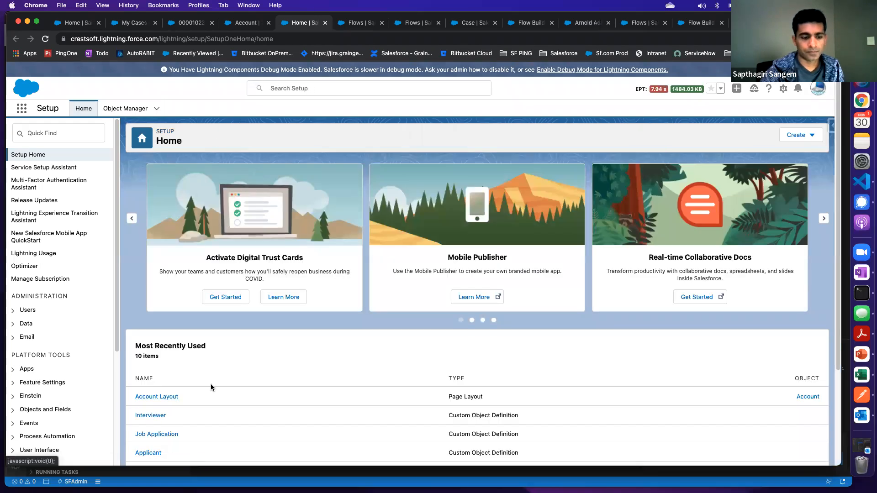
scroll(210, 384, down, 3)
scroll(204, 375, up, 3)
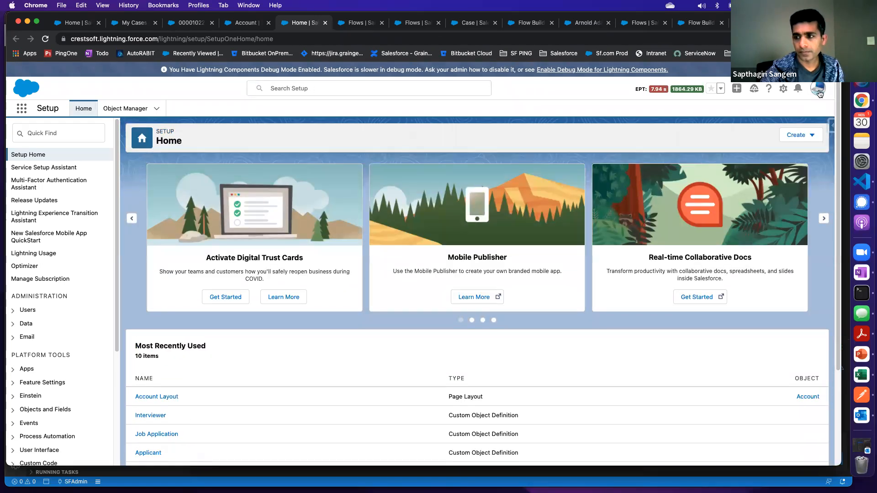
click(818, 88)
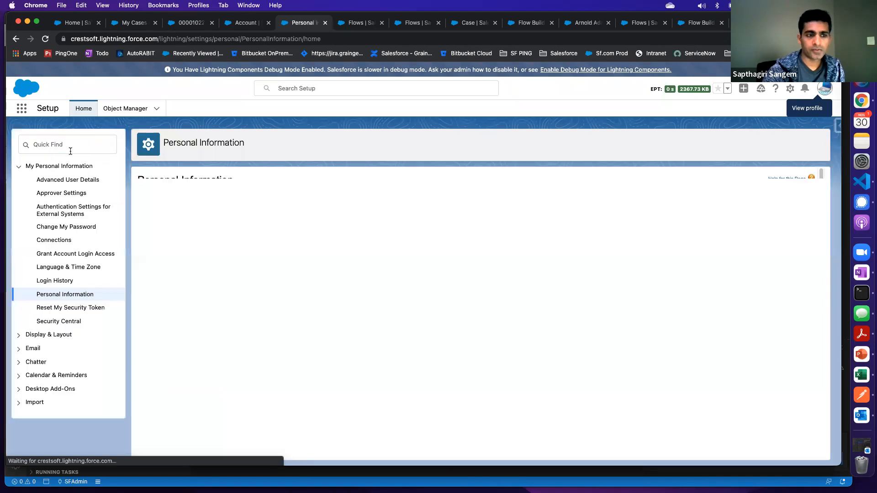
click(83, 181)
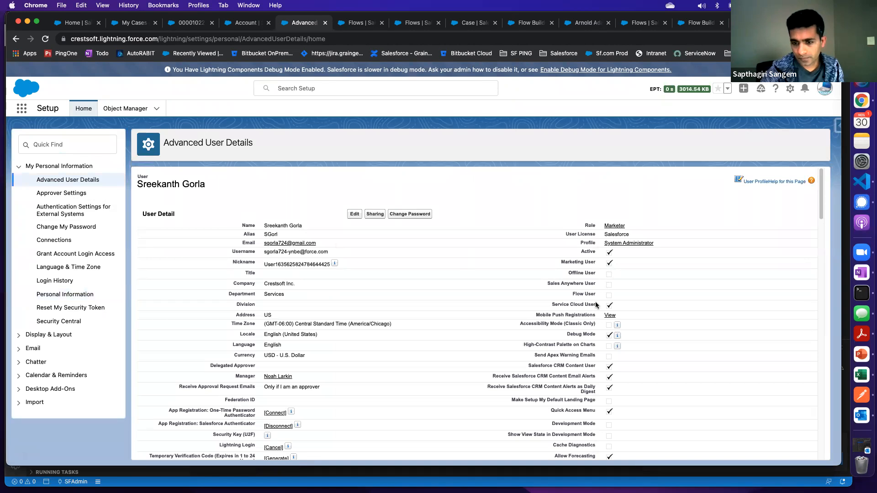
drag(553, 302, 591, 312)
click(531, 312)
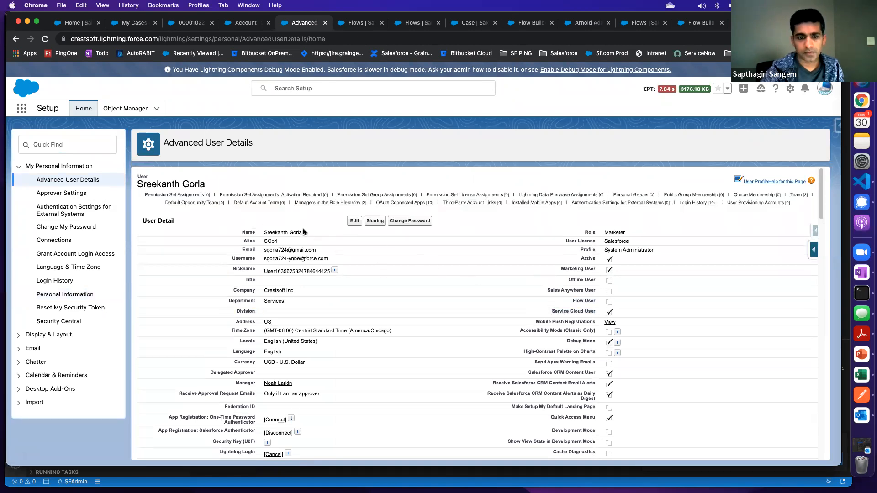
Open the System Administrator profile from the user details and go to its Assigned Apps settings
click(639, 252)
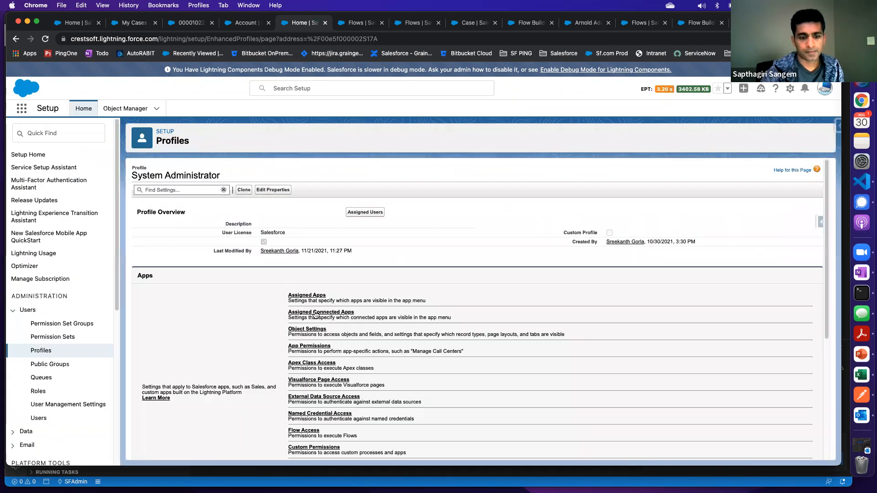
click(321, 313)
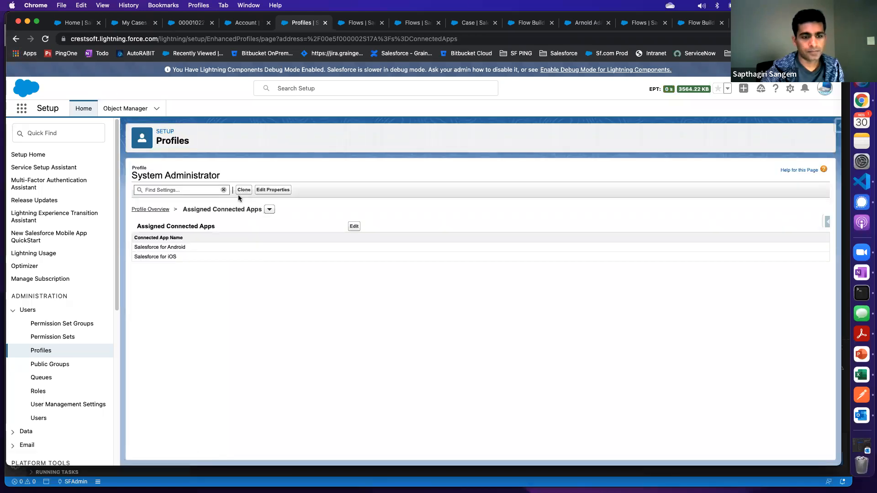
click(269, 209)
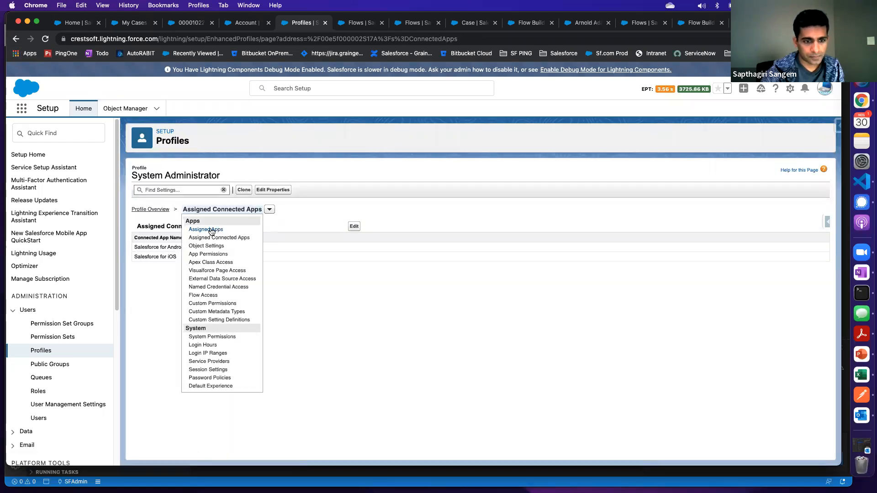
click(233, 231)
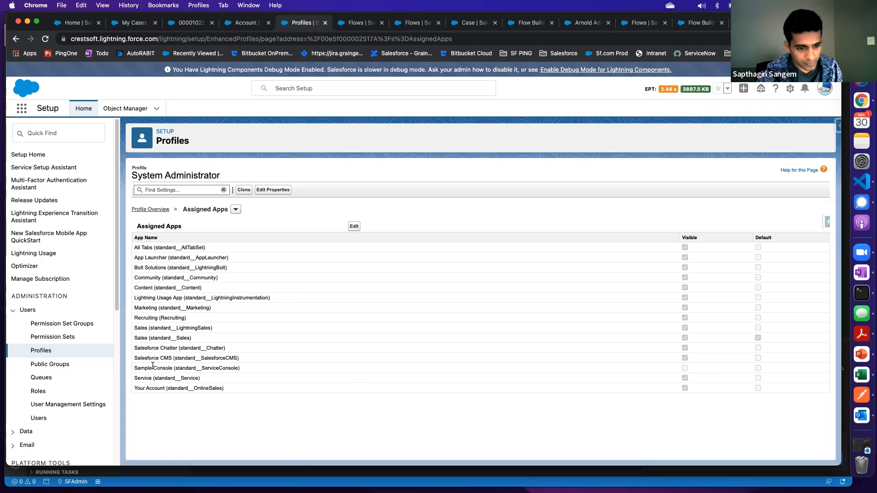
Make the Sample Console app visible in the System Administrator profile's Assigned Apps and save
drag(154, 368, 226, 368)
click(352, 226)
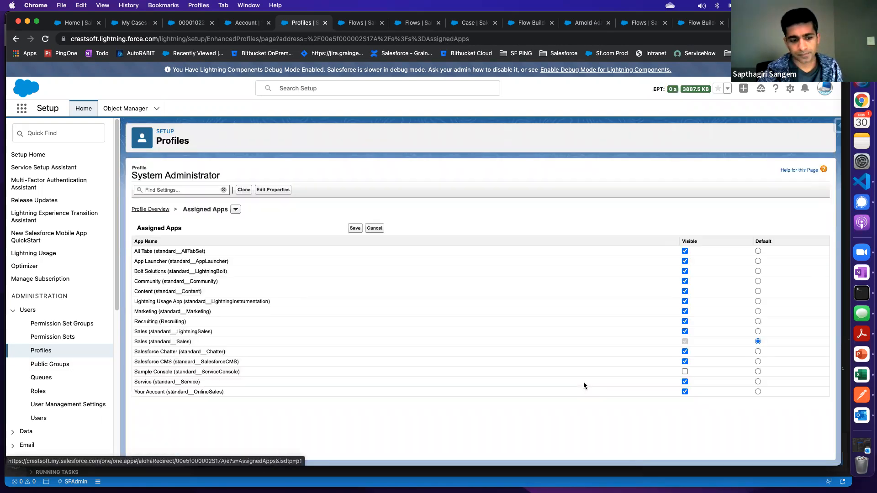
click(684, 371)
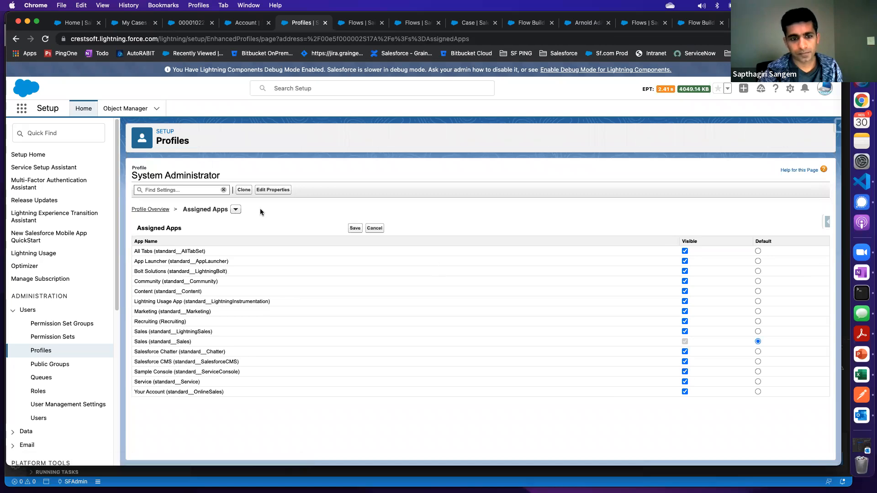
click(355, 228)
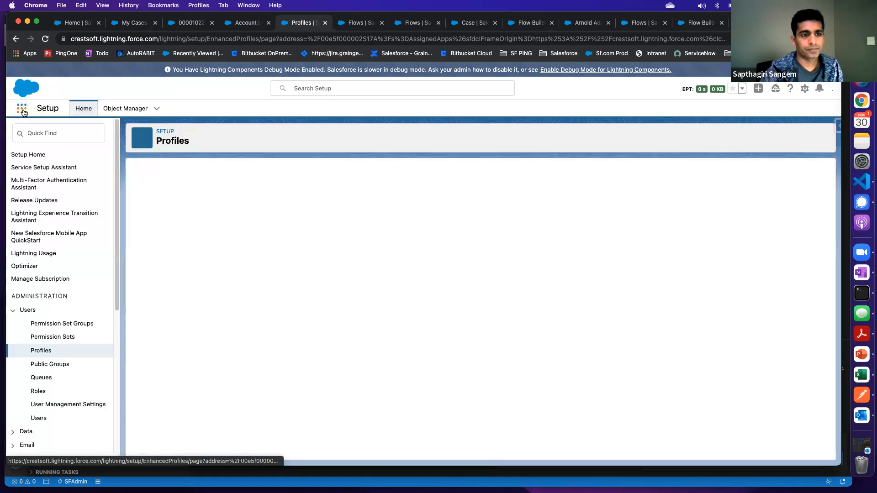
Look through all available apps in the App Launcher and open the Service app
click(22, 111)
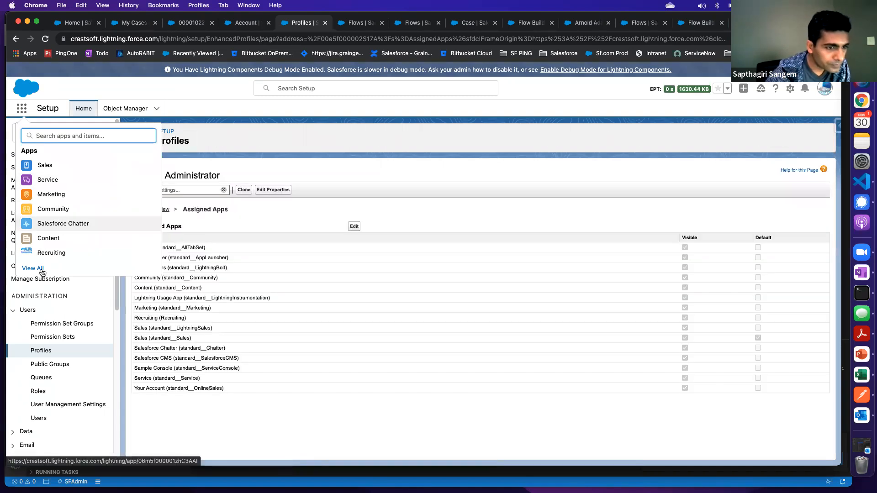
key(Escape)
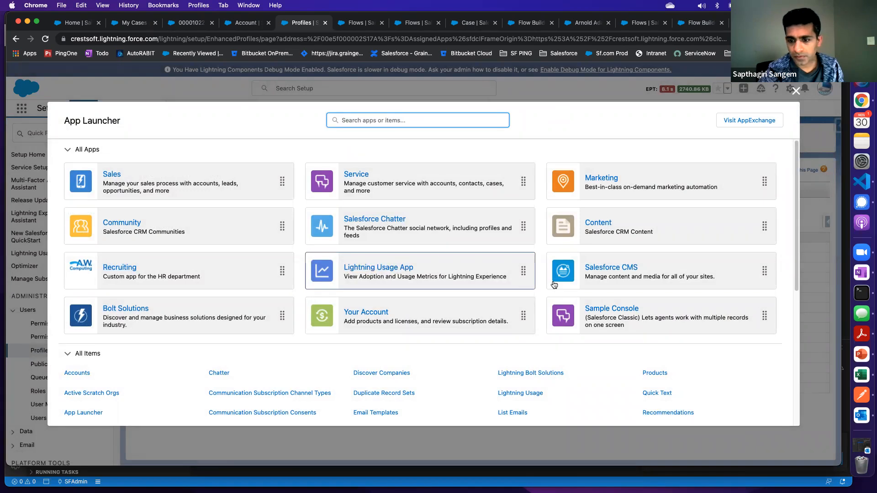
click(361, 178)
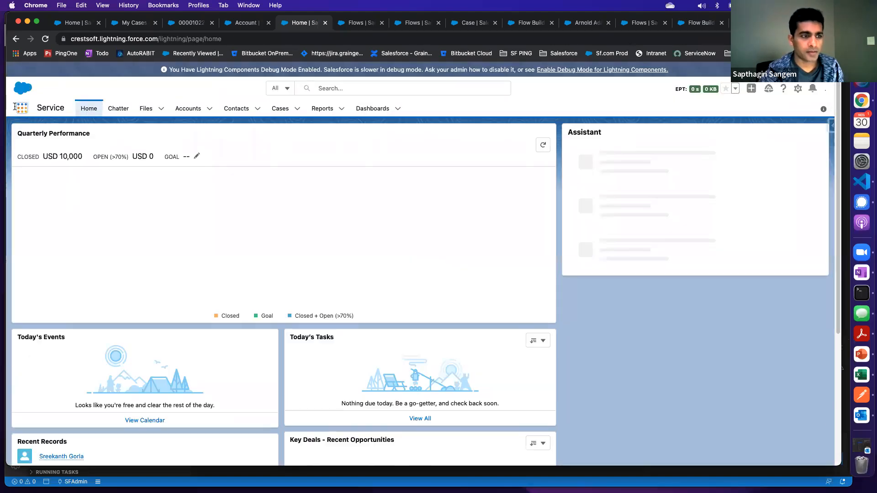
Launch the Sample Console app from the full App Launcher list to view it, and return to the Service app
click(21, 108)
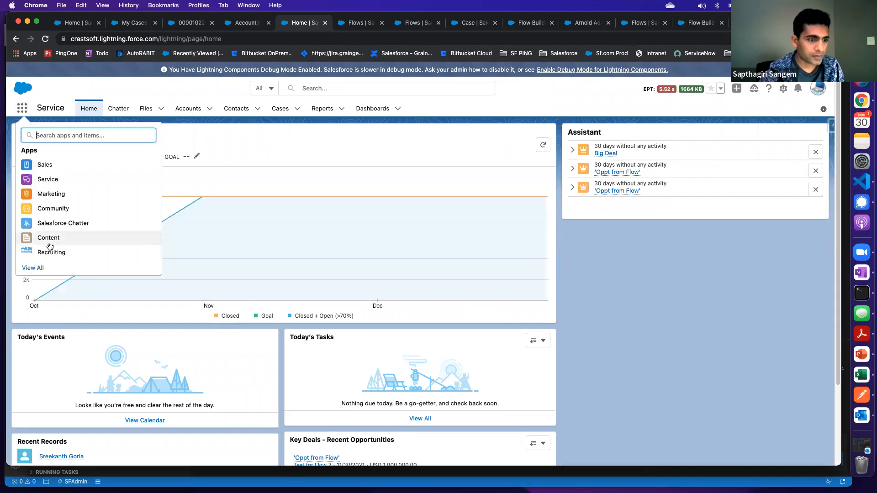
scroll(50, 247, down, 3)
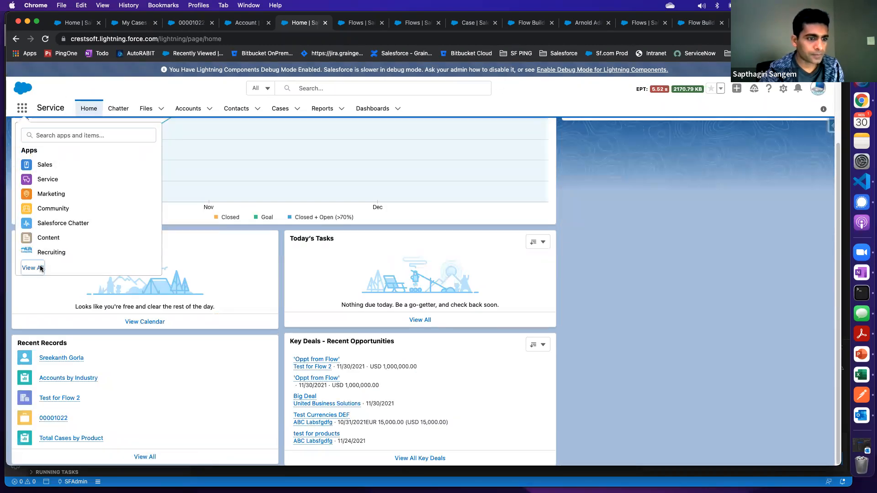
click(40, 268)
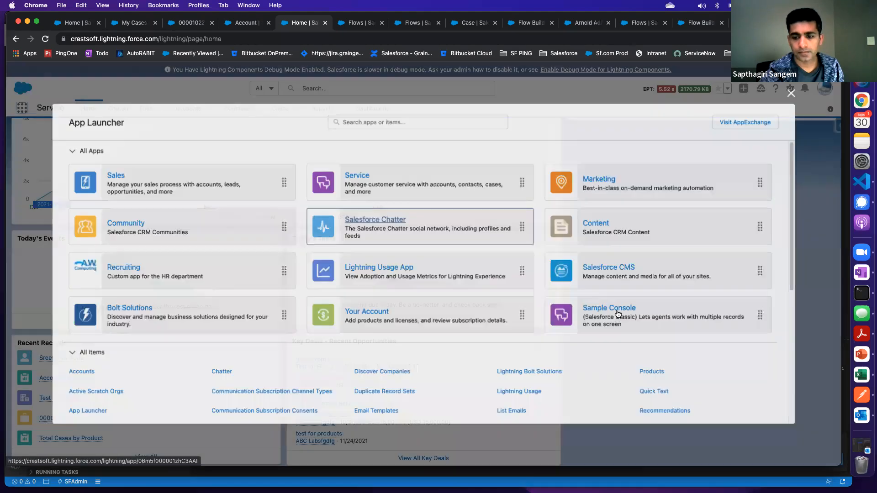
click(616, 312)
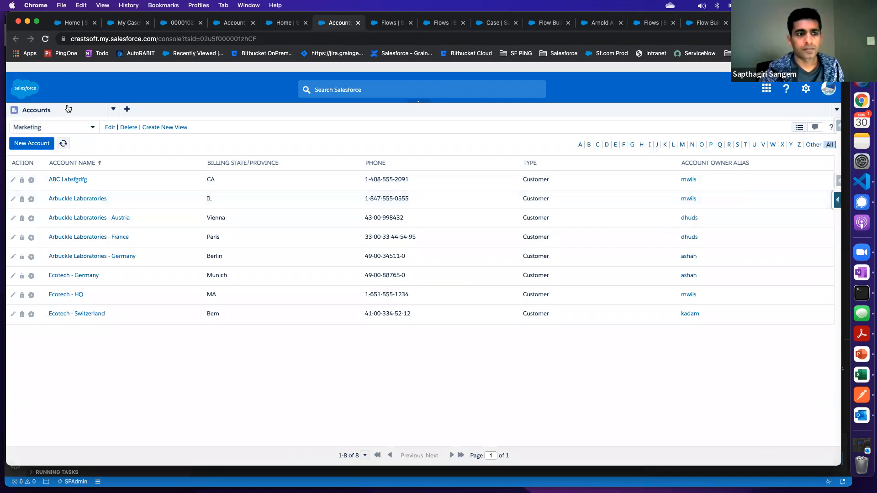
click(358, 23)
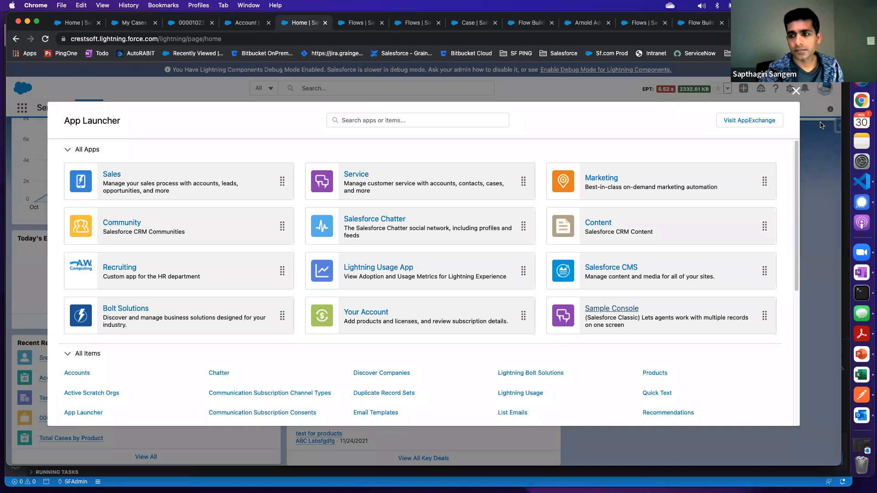
click(796, 91)
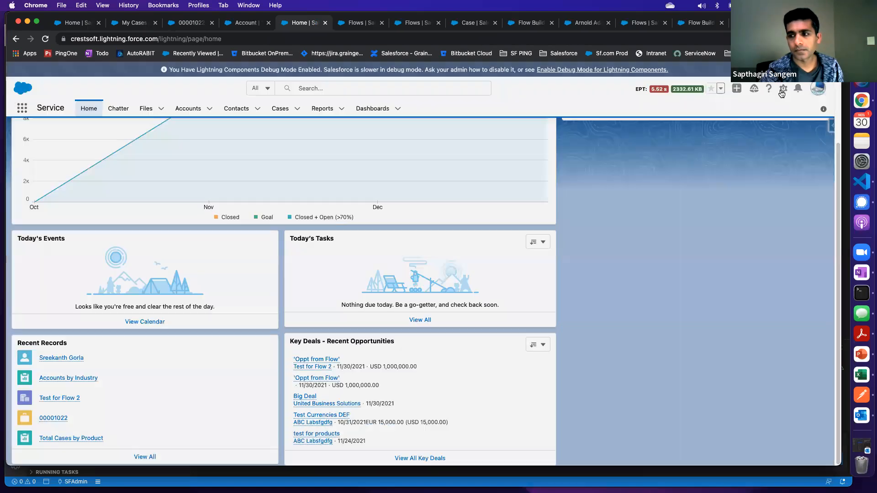
Open Setup in a new tab, find App Manager with "app ma" and open it
click(783, 88)
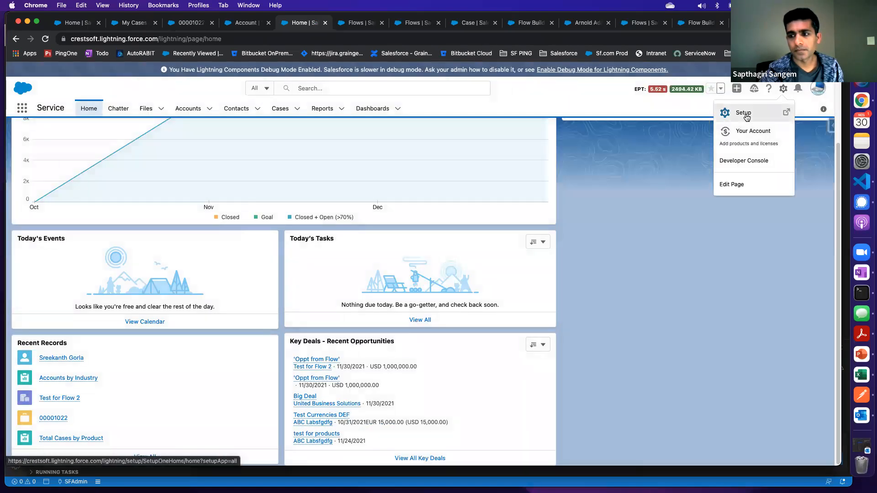
click(743, 115)
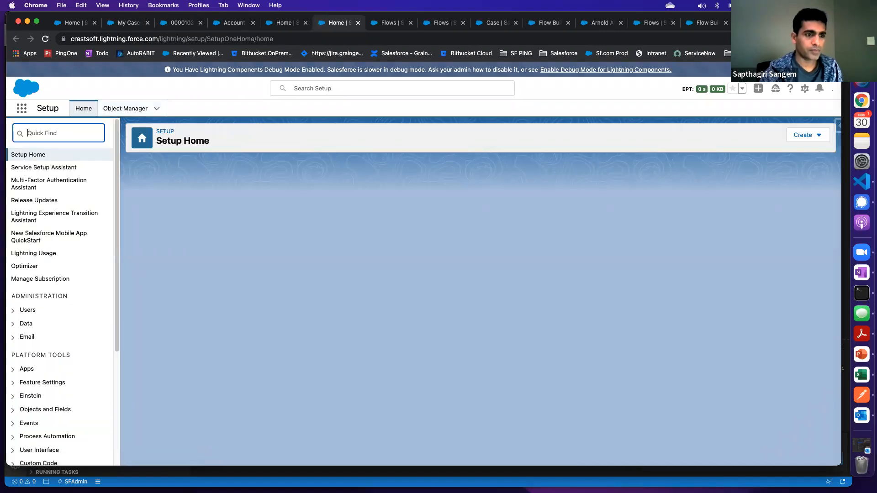
text(app m)
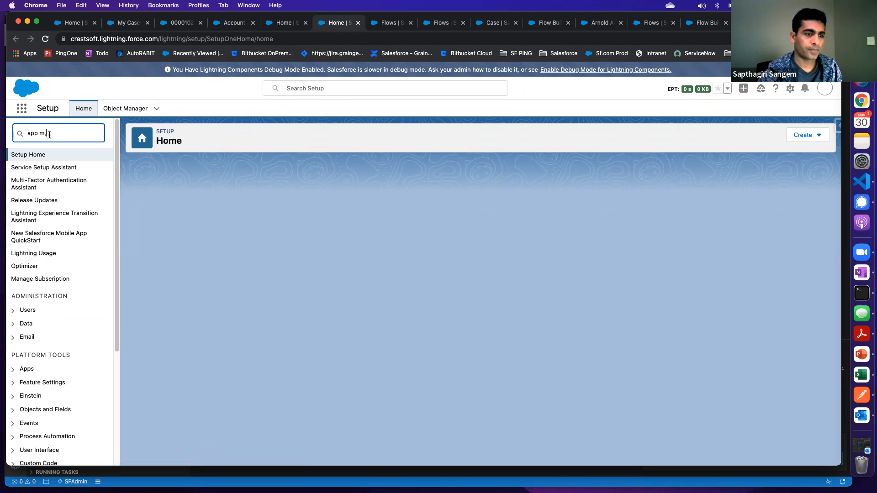
text(a)
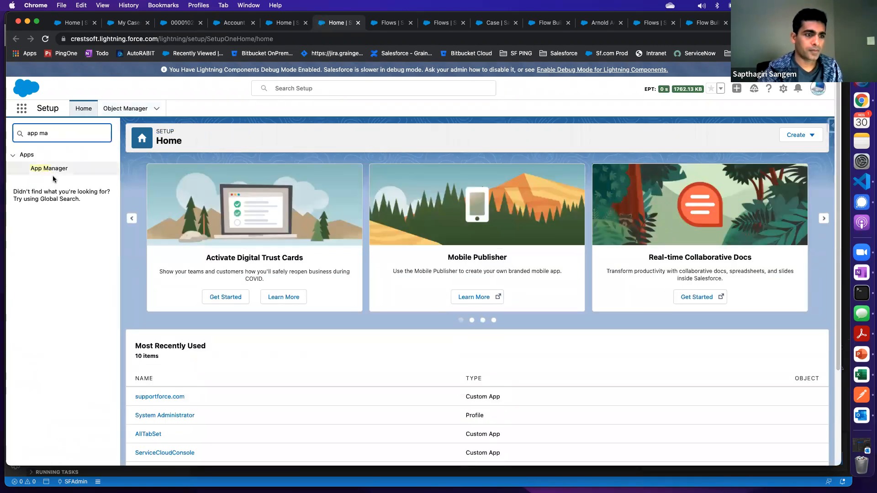
click(56, 169)
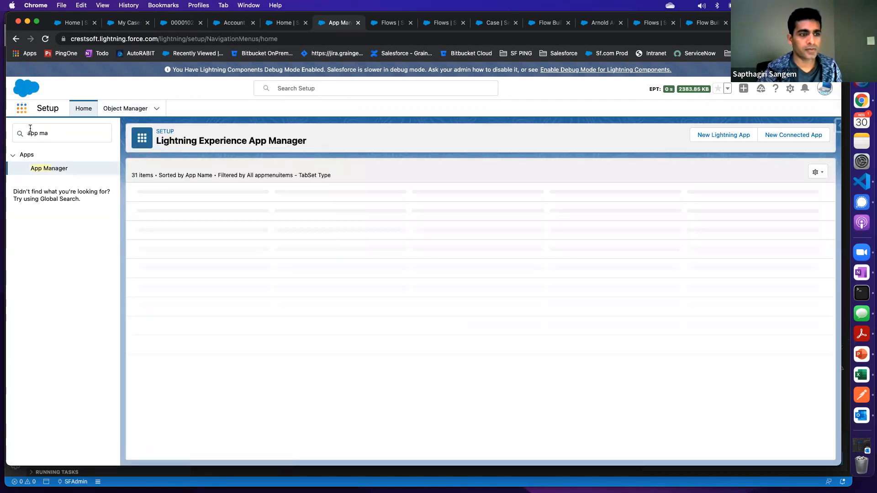
click(22, 110)
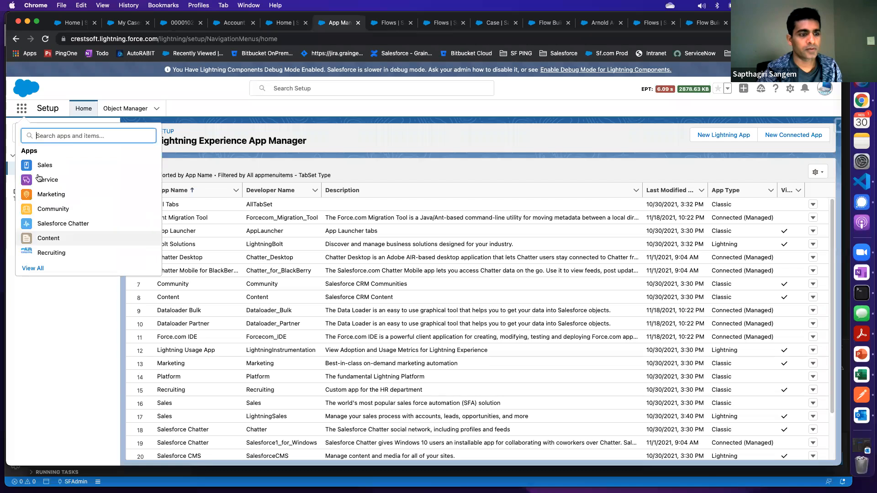
key(Escape)
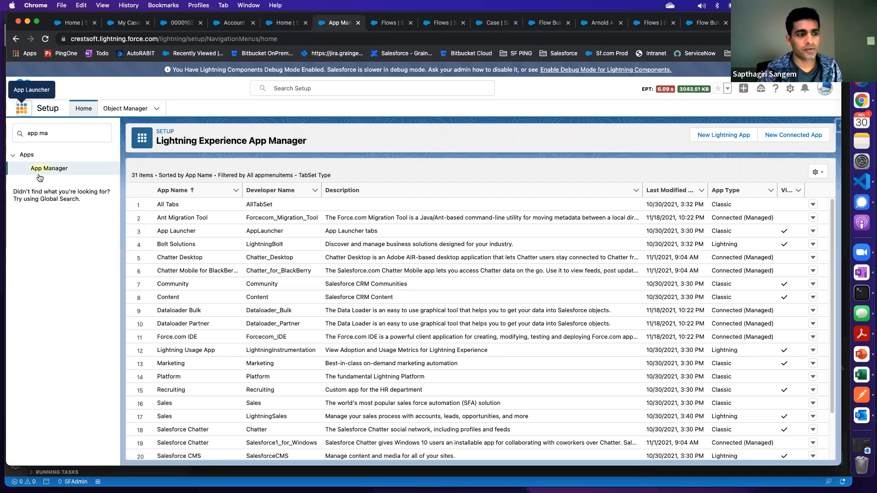
Start a new Lightning app named "Console App" with developer name Console_App and proceed to its App Options without a branding image
click(743, 138)
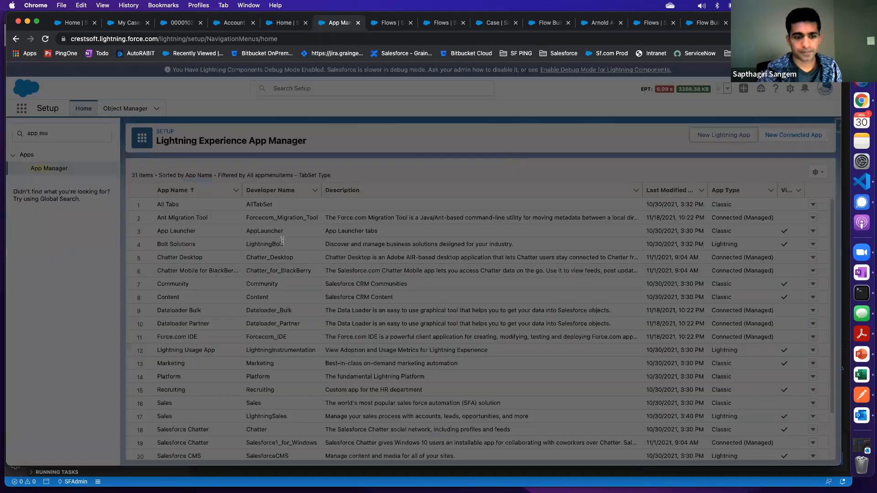
text(Co)
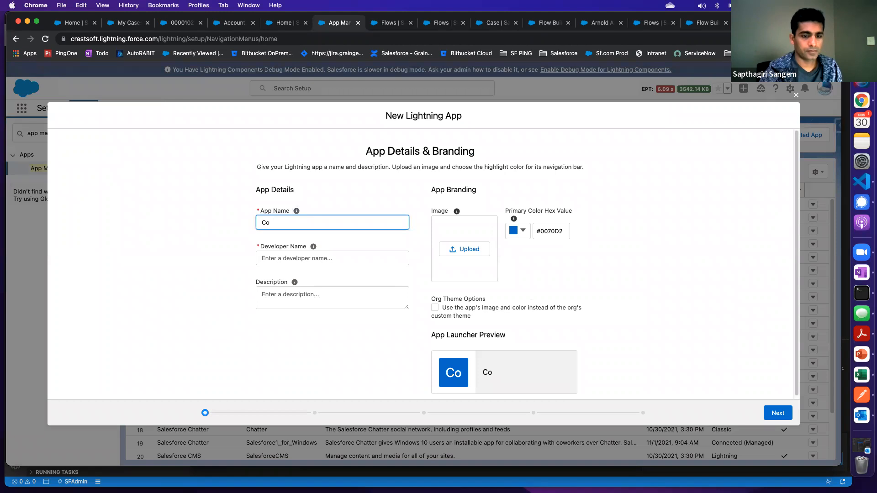
text(insole App)
key(Tab)
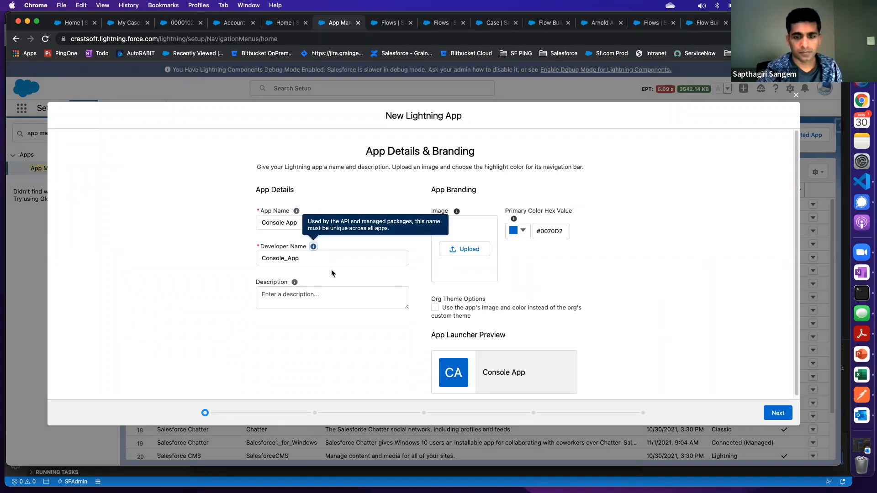
click(480, 252)
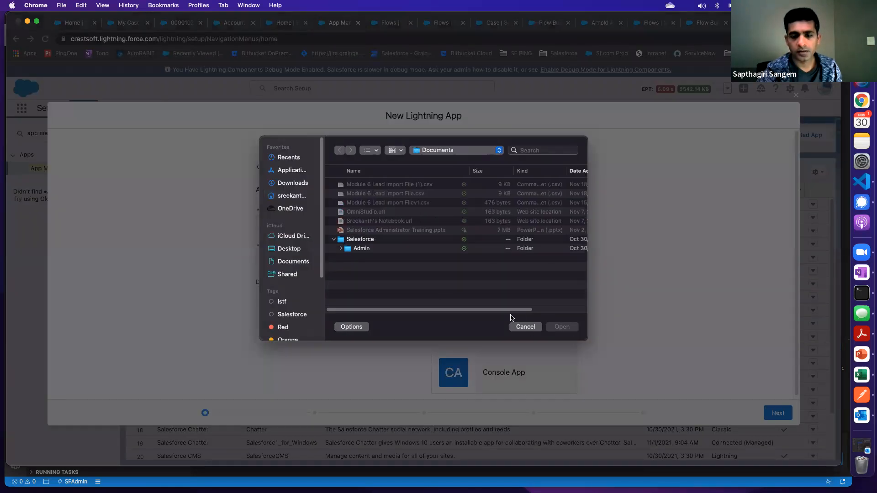
click(525, 327)
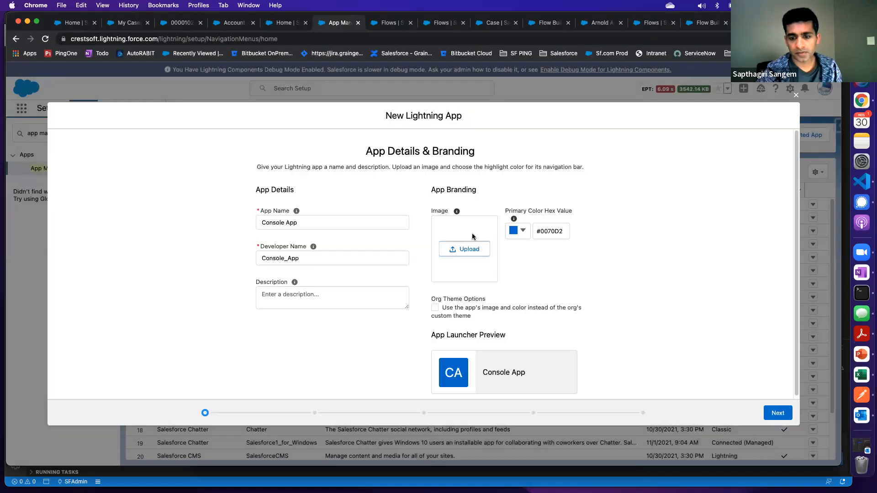
click(776, 412)
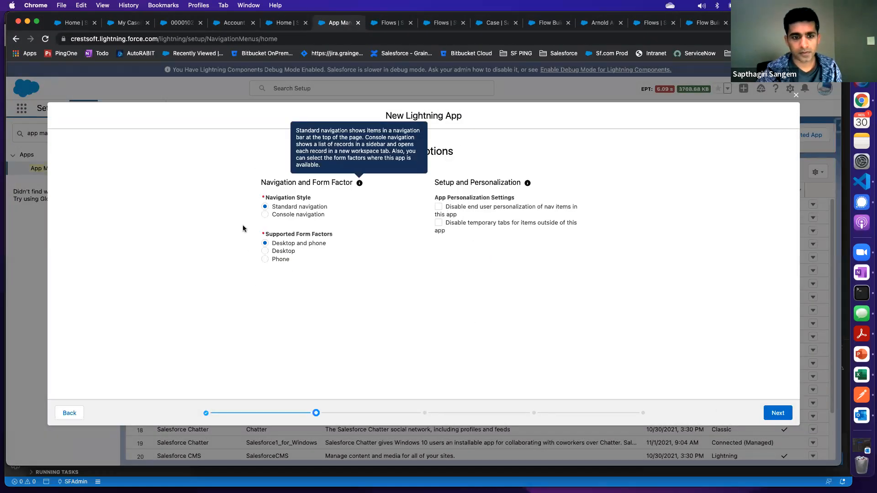
Set the app's navigation style to Console navigation and add a Flow utility item to its utility bar
click(264, 215)
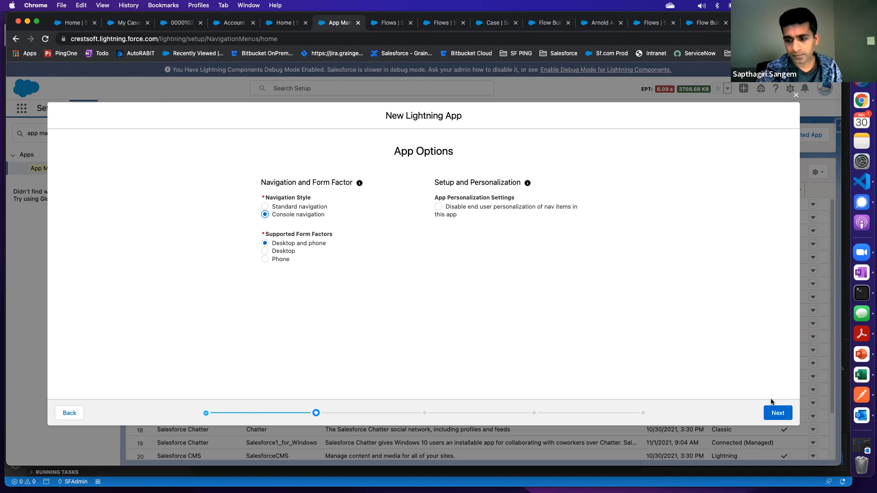
click(777, 413)
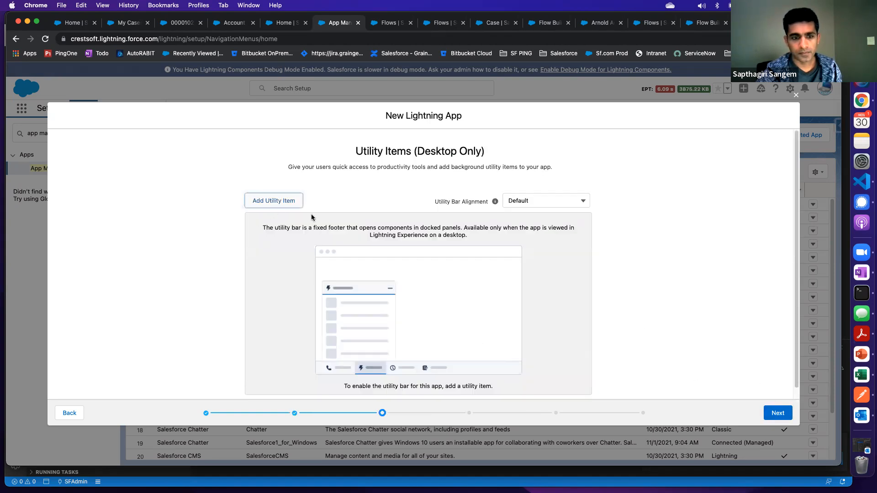
click(279, 202)
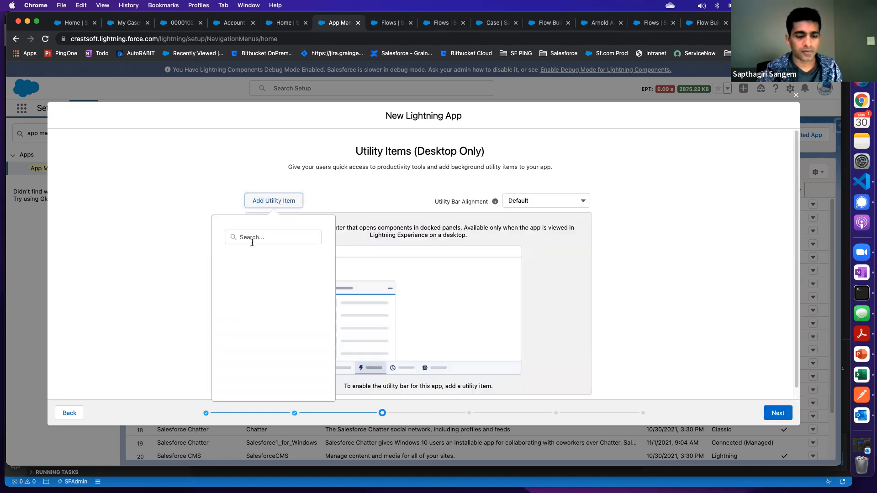
scroll(250, 266, down, 5)
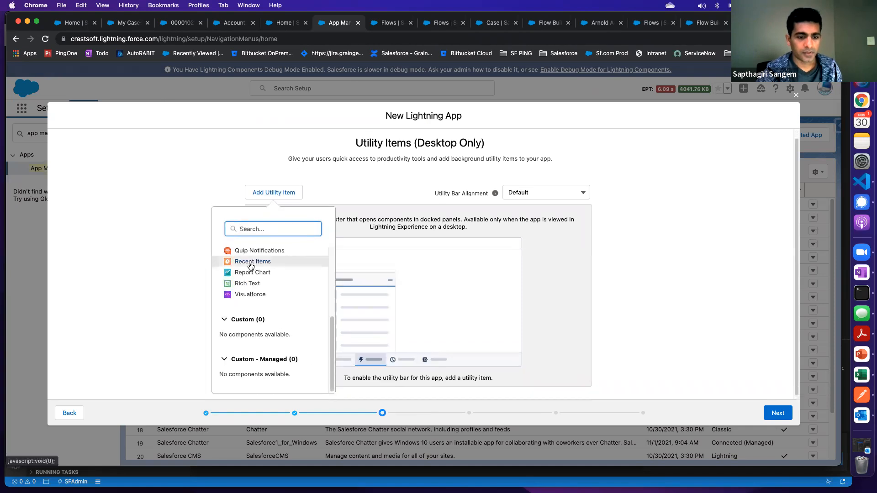
scroll(250, 266, up, 2)
scroll(251, 266, up, 3)
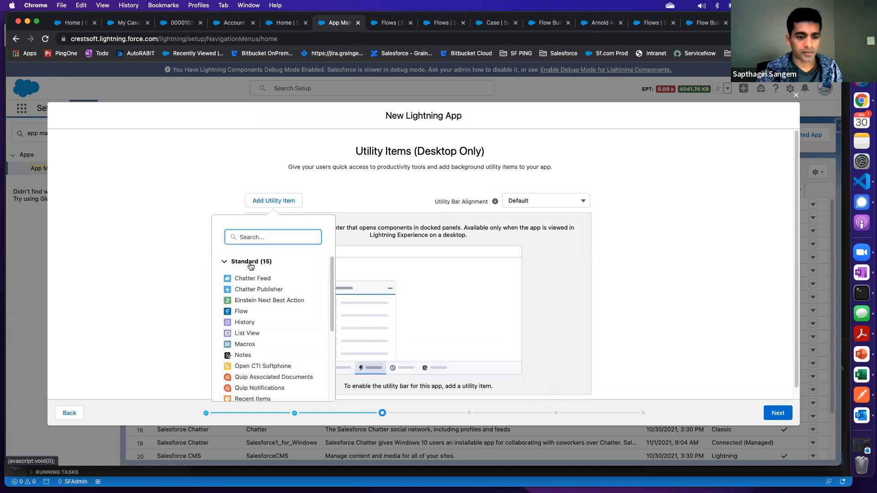
drag(238, 312, 390, 274)
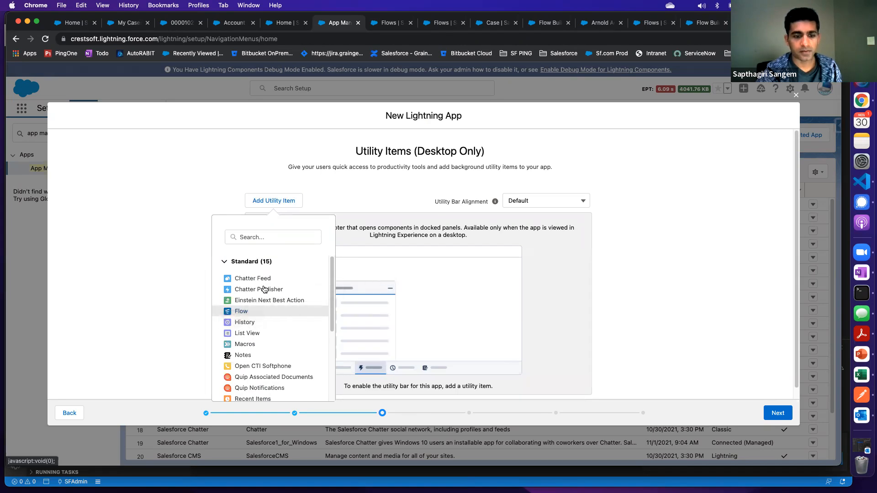
click(238, 311)
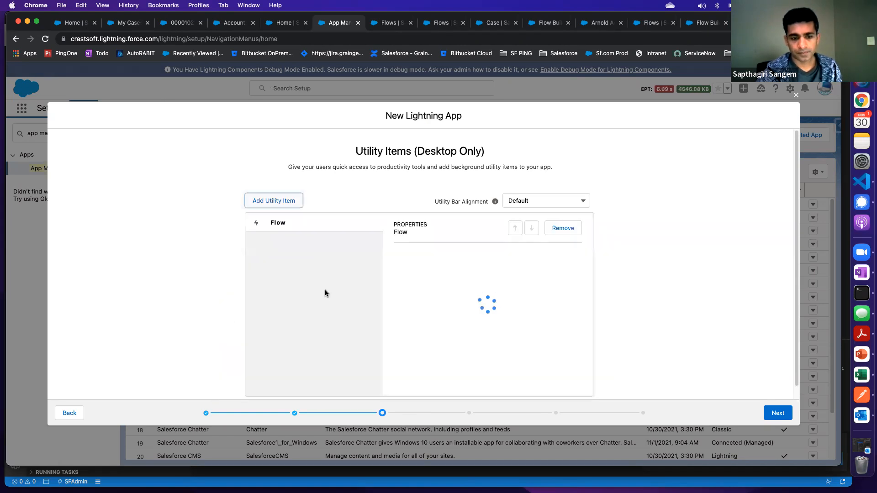
Select the Create a Case flow in the Flow utility item's component properties and proceed to the navigation items
scroll(453, 298, down, 5)
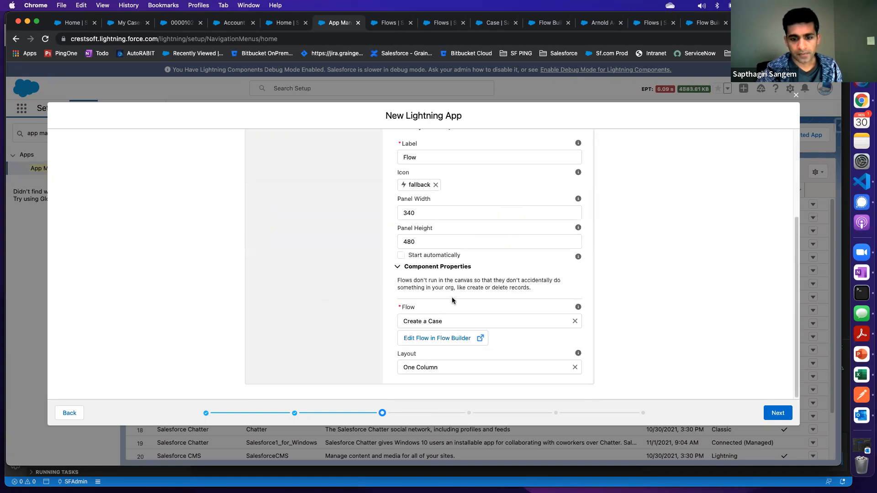
scroll(443, 297, up, 2)
click(445, 204)
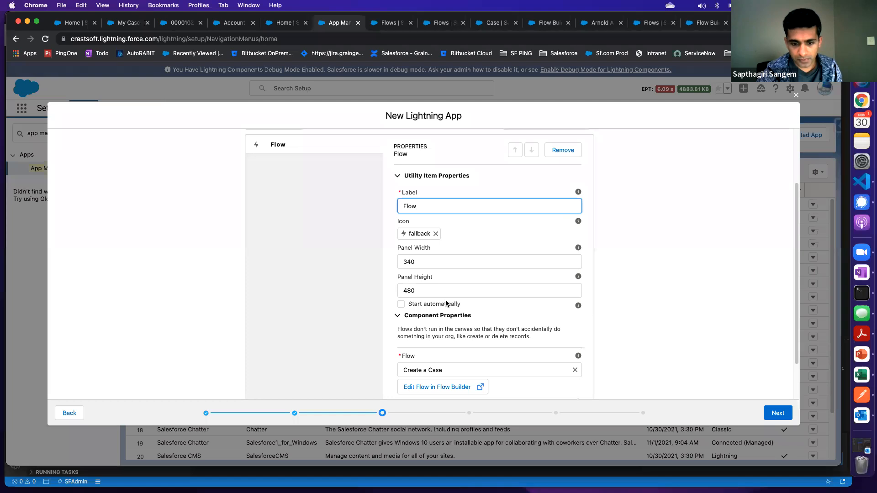
scroll(446, 302, down, 1)
click(442, 338)
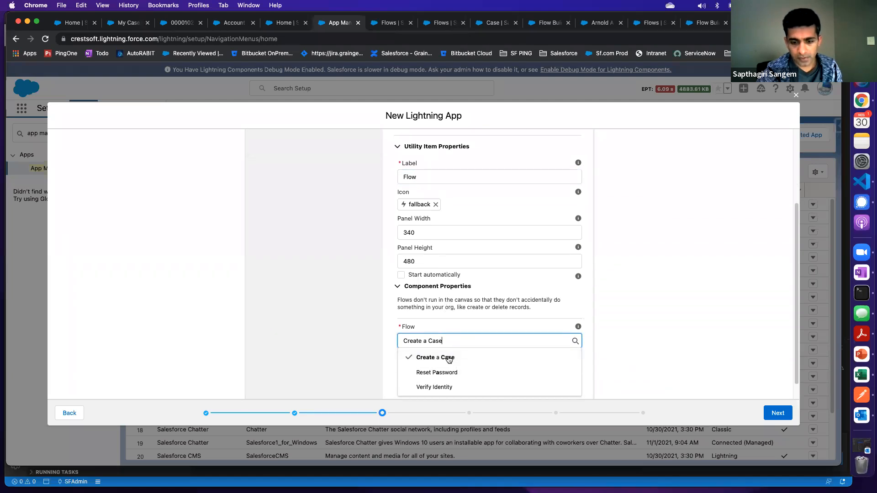
click(446, 358)
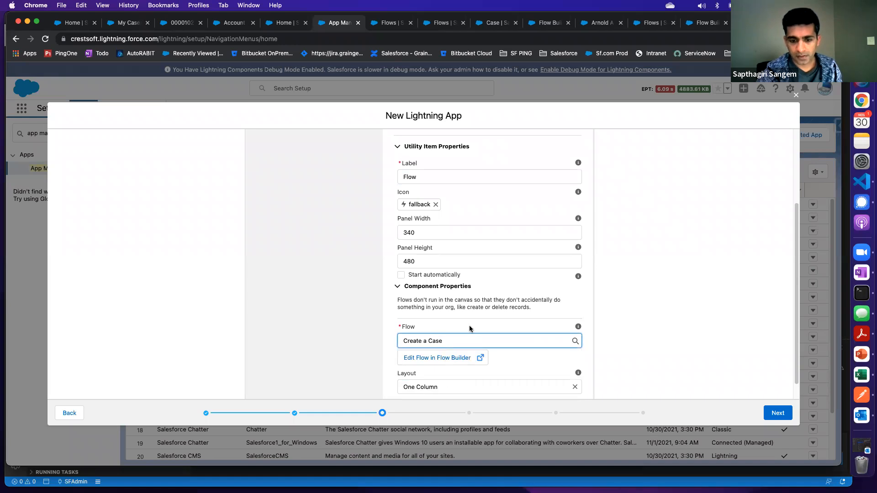
scroll(474, 316, down, 1)
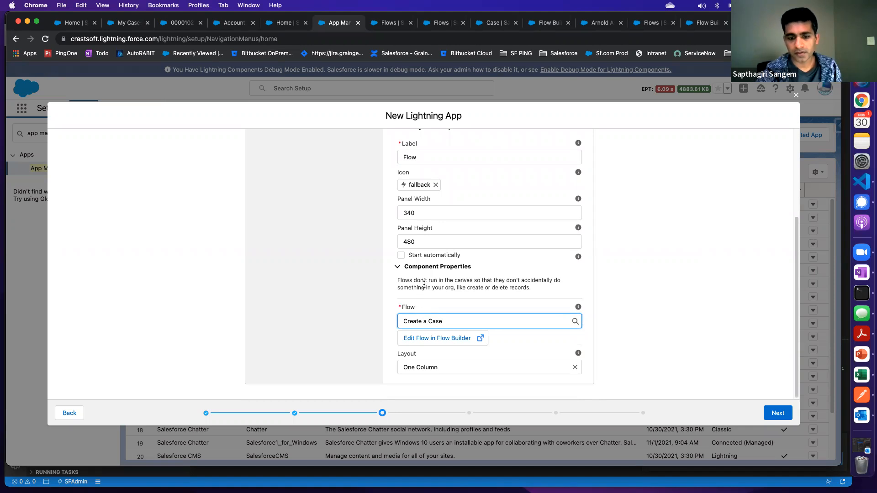
click(776, 413)
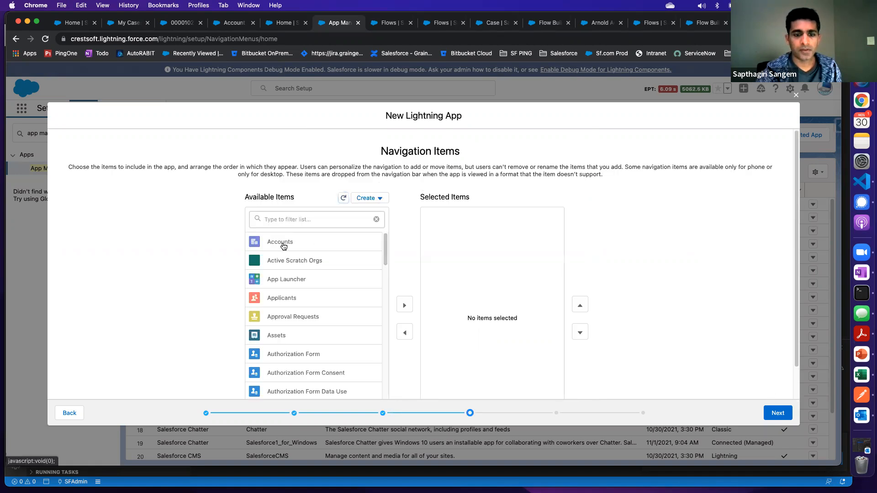
Add Accounts and Contacts to the app's selected navigation items, filtering the available items by "conta" for Contacts
scroll(284, 246, down, 1)
click(326, 221)
click(403, 293)
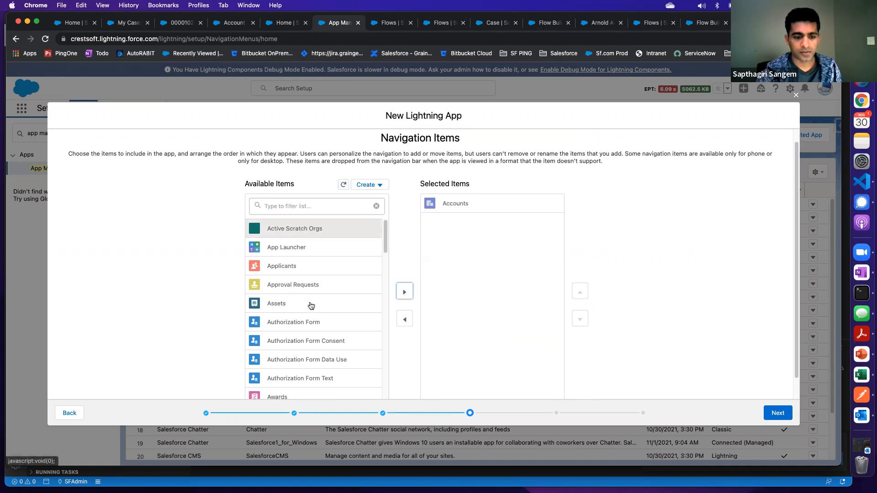
scroll(306, 305, down, 3)
scroll(288, 341, down, 3)
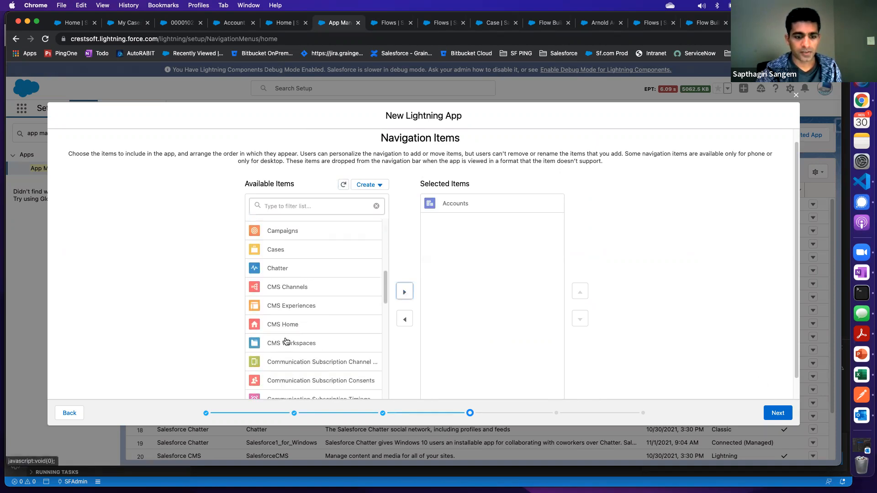
scroll(290, 265, up, 6)
click(291, 218)
text(conta)
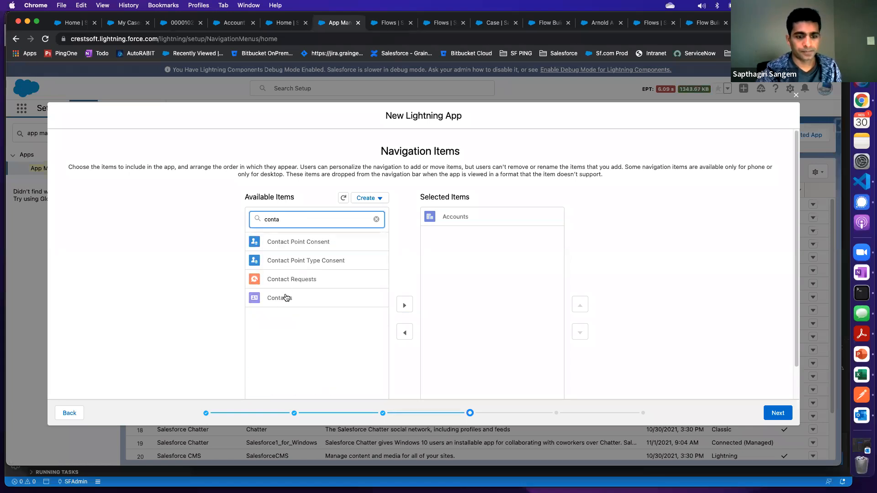
click(311, 297)
click(400, 293)
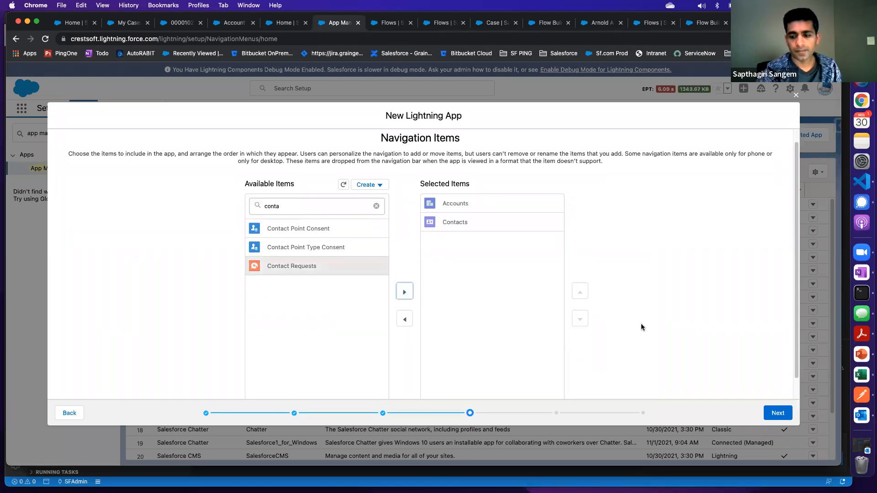
Find Cases with the filter "cases", add it to the selected navigation items and proceed to the navigation rules
double_click(292, 206)
text(cas)
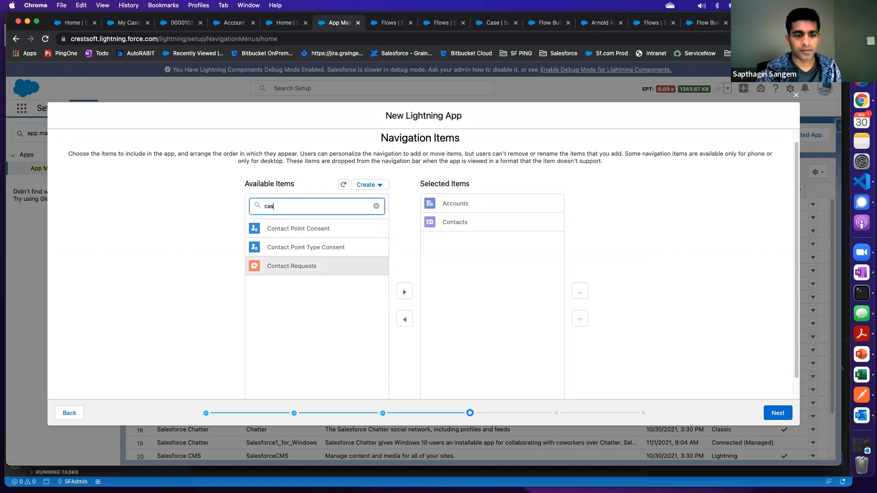
text(es)
click(265, 228)
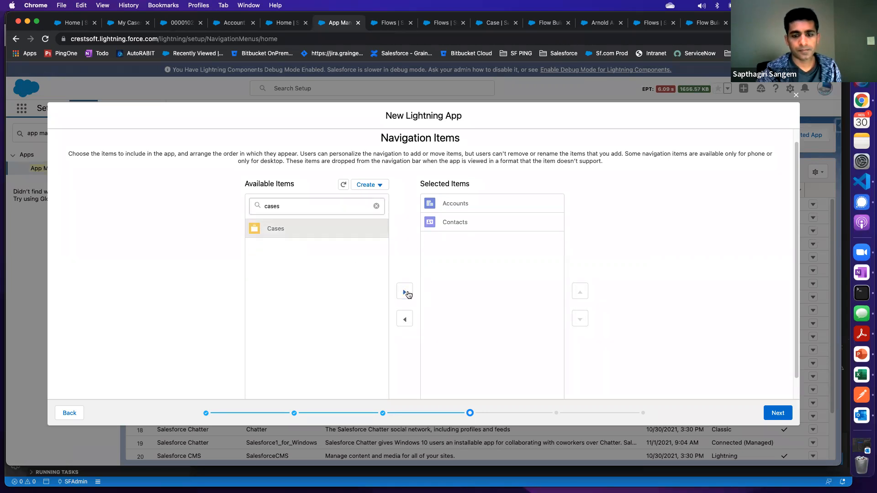
click(406, 293)
scroll(717, 393, down, 1)
click(767, 413)
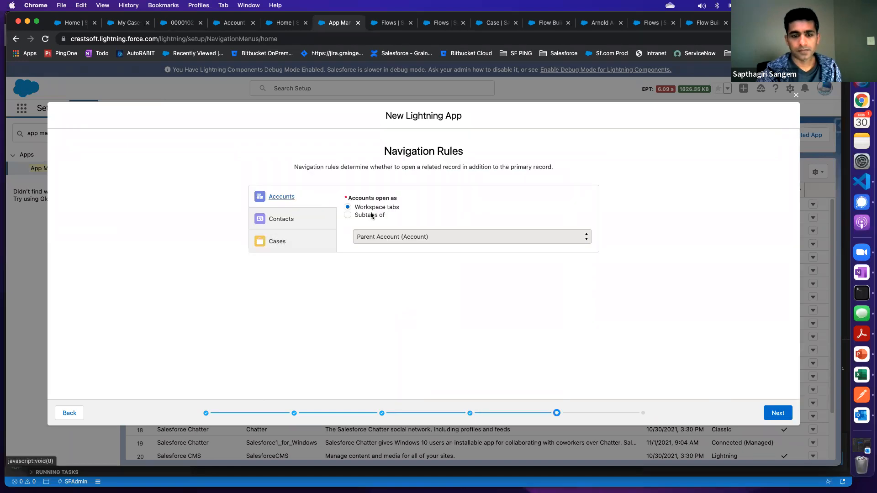
Set the navigation rule for Cases to open as subtabs of Contact (Contact) and proceed to the user profiles
click(277, 241)
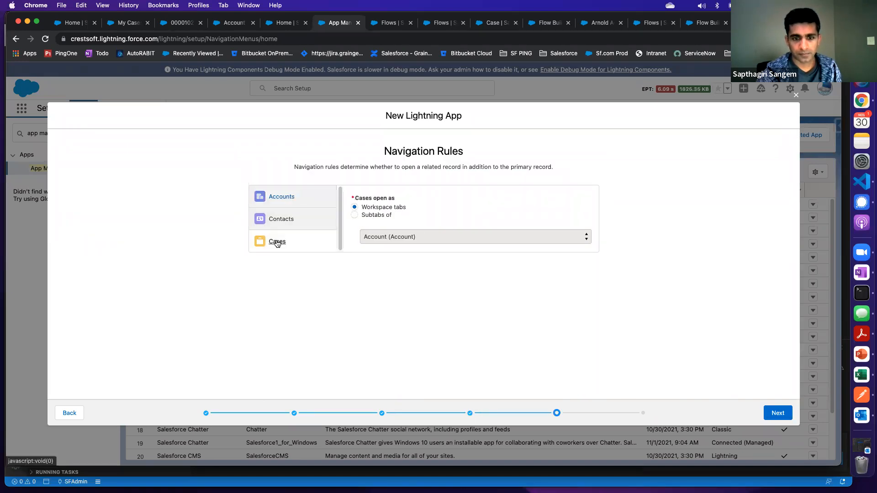
click(356, 215)
click(388, 237)
click(391, 248)
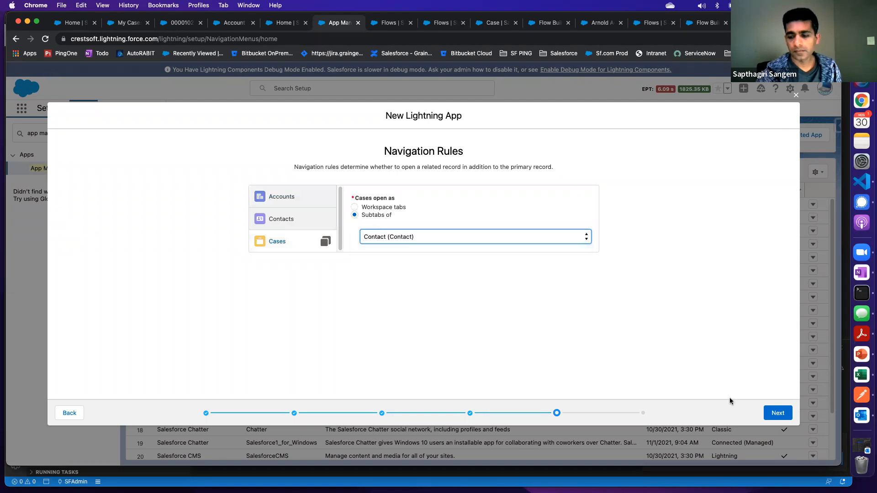
click(778, 412)
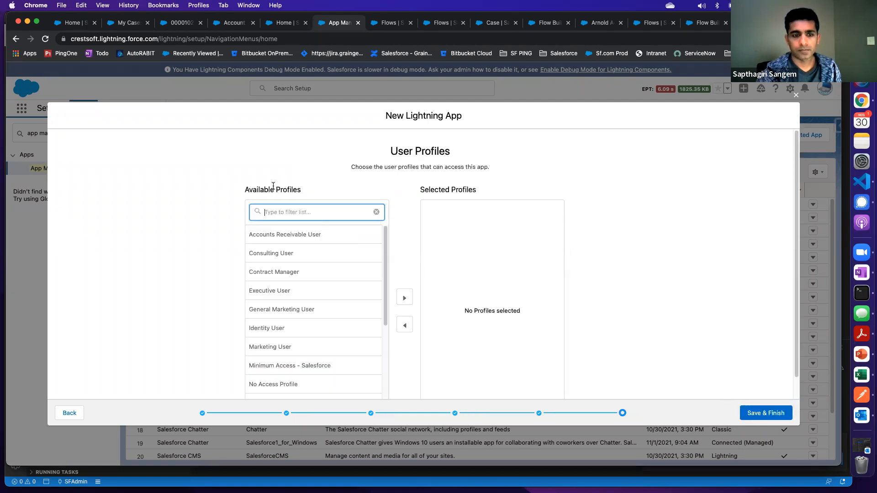
Give the System Administrator profile access to the app, then save and finish the new Lightning app
scroll(322, 247, down, 1)
text(syste)
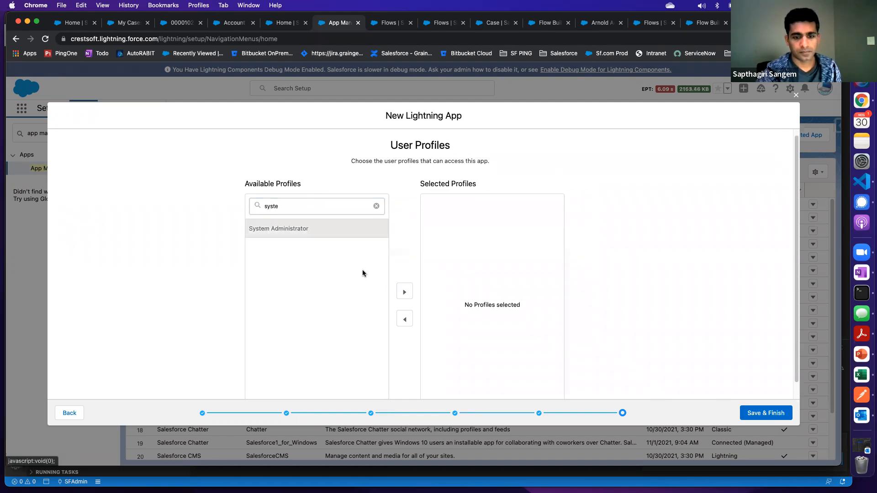
click(404, 291)
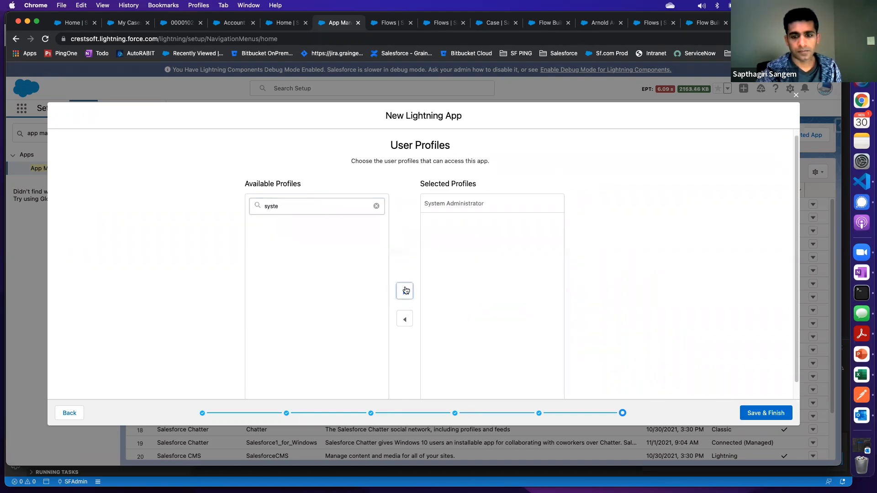
click(747, 414)
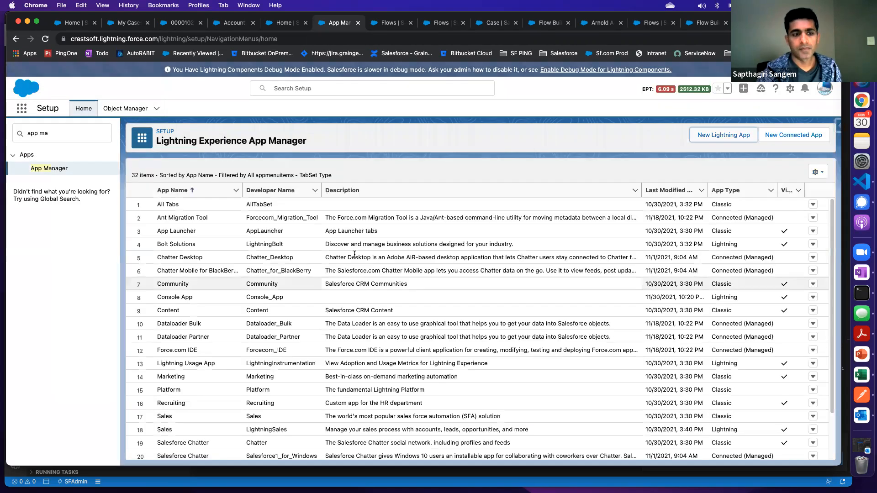
Search the App Launcher for "con" and open Console App
click(21, 108)
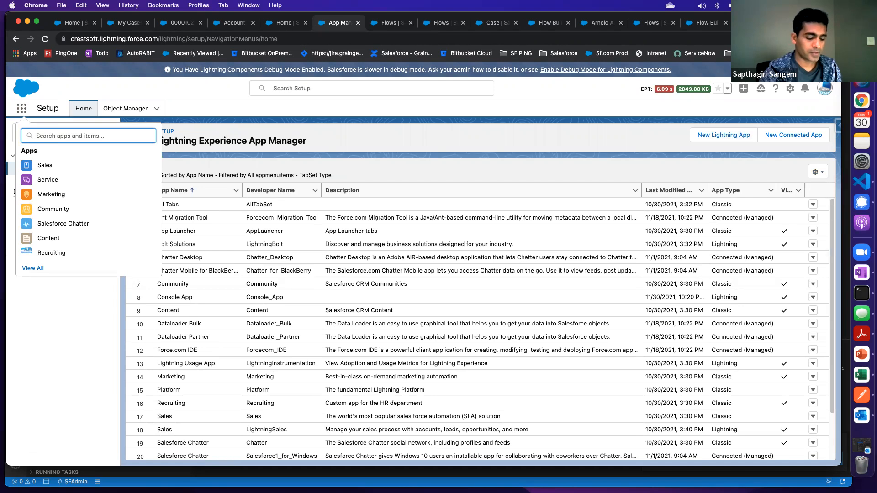
text(sy)
key(BackSpace)
key(BackSpace)
text(c)
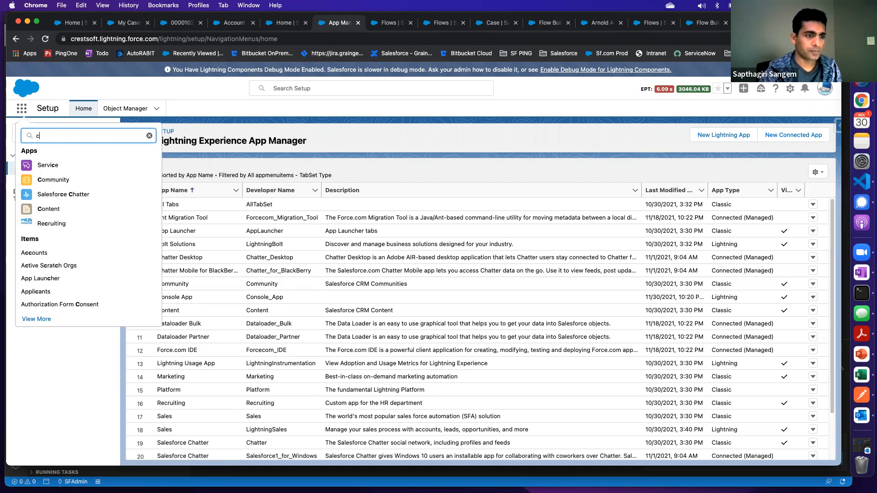
text(on)
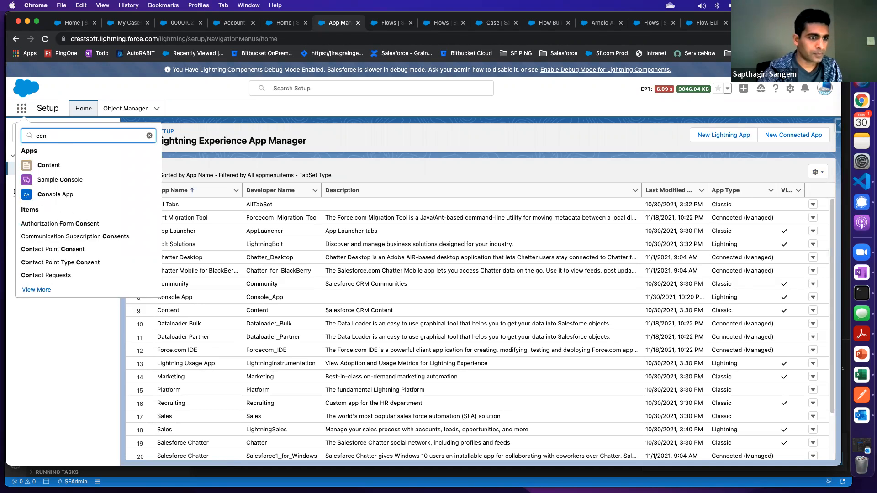
click(57, 195)
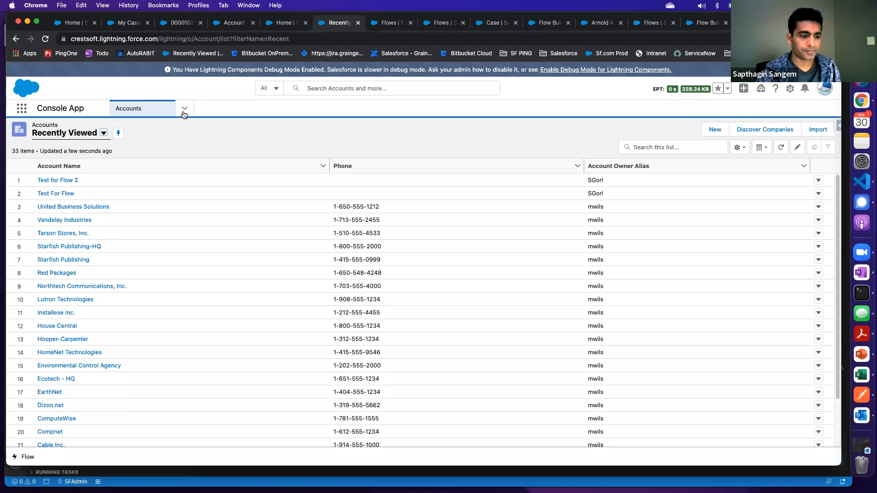
View the console app's list of navigation items, dismissing the list view tip, and close the list
click(183, 113)
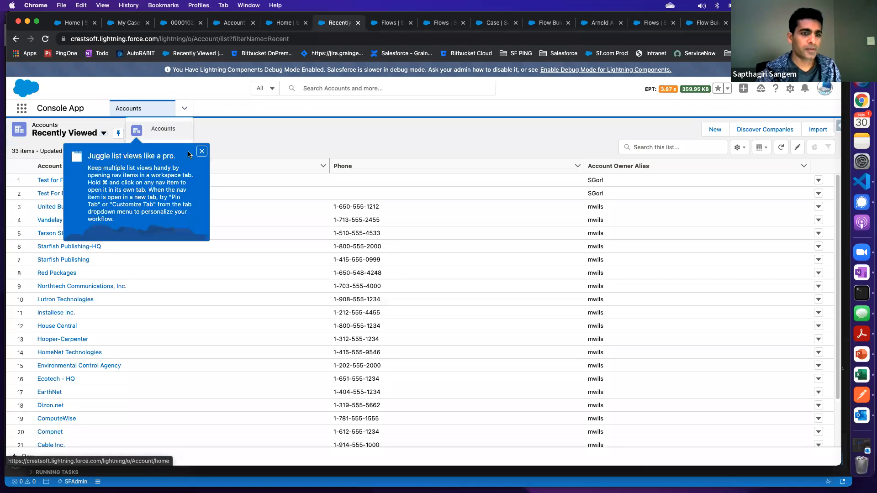
click(203, 151)
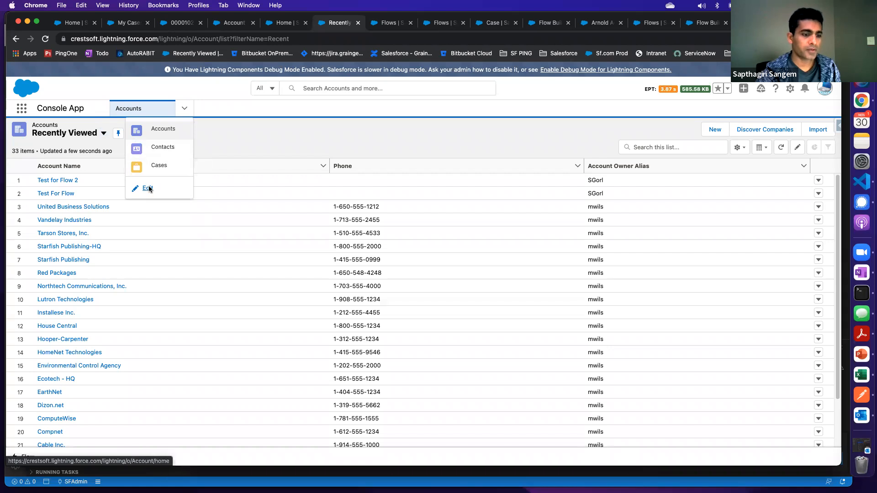
click(276, 110)
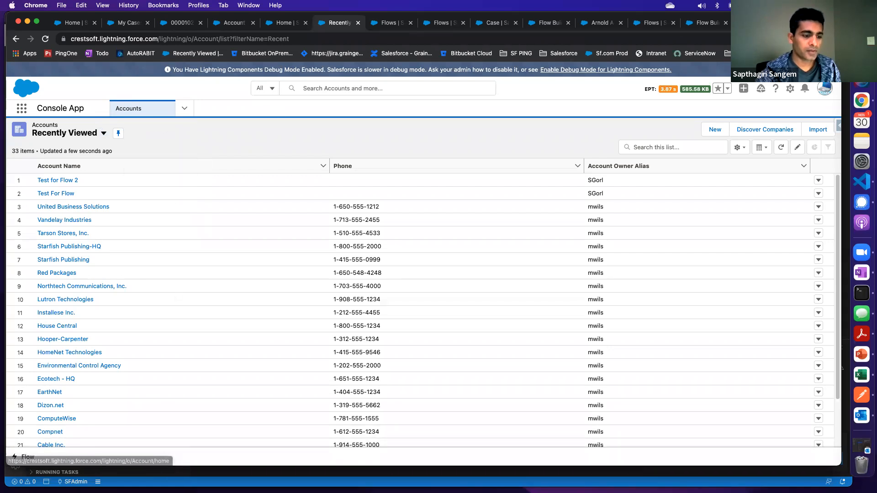
Open the Flow utility in the console app and pop it out into a separate window
click(27, 458)
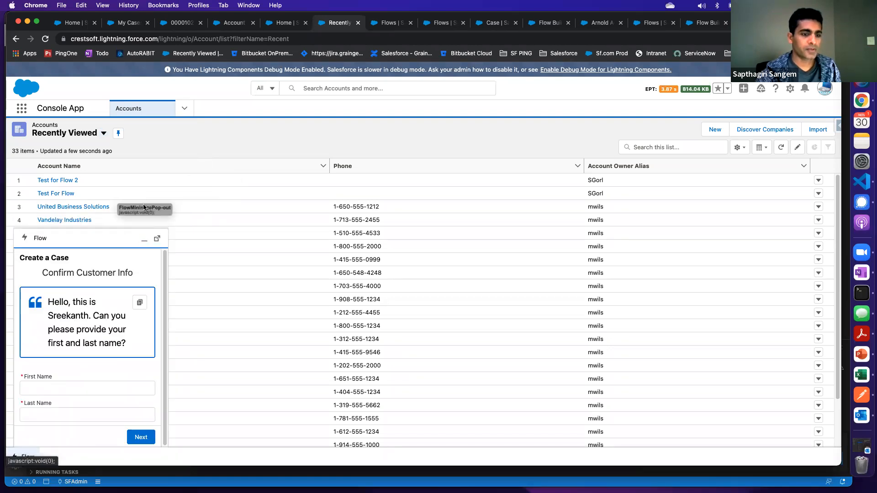
click(156, 240)
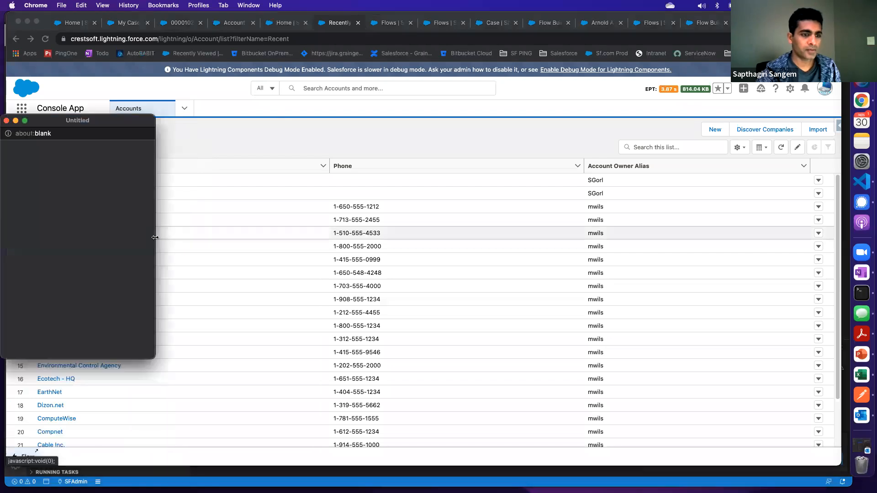
Move the popped-out flow window aside and copy the contact's full name from the Test Case record
drag(84, 123, 296, 107)
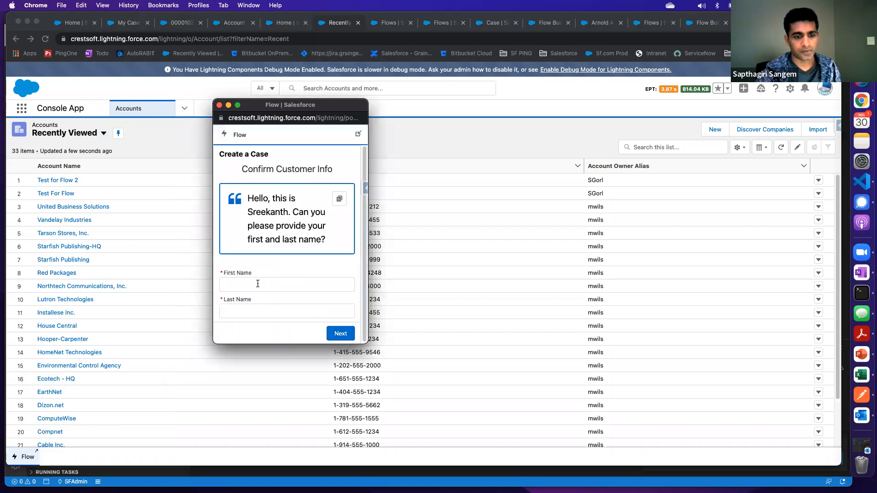
click(258, 284)
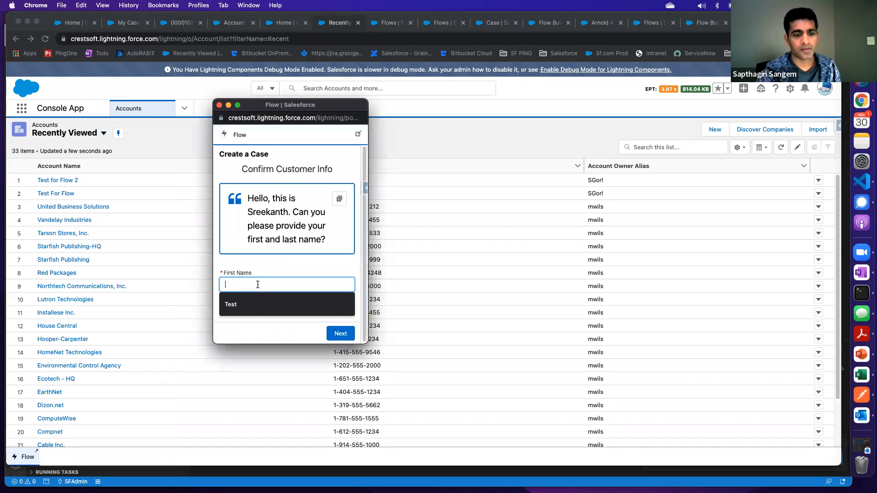
click(233, 23)
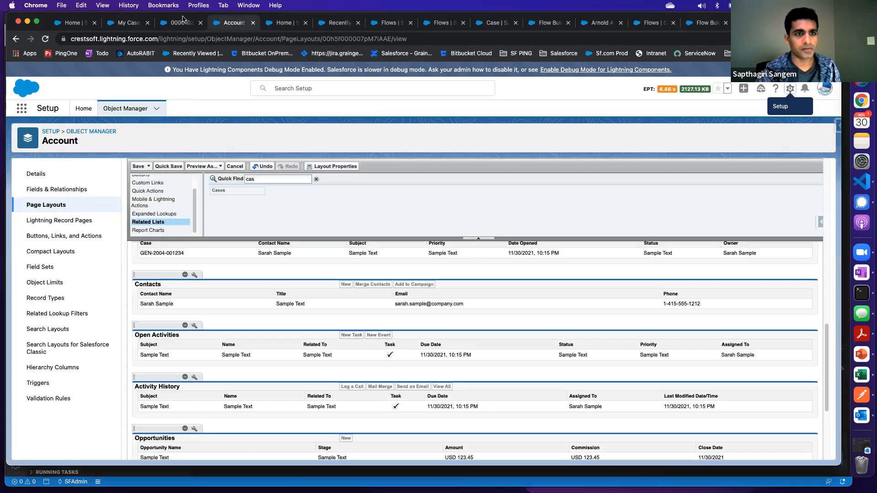
click(180, 23)
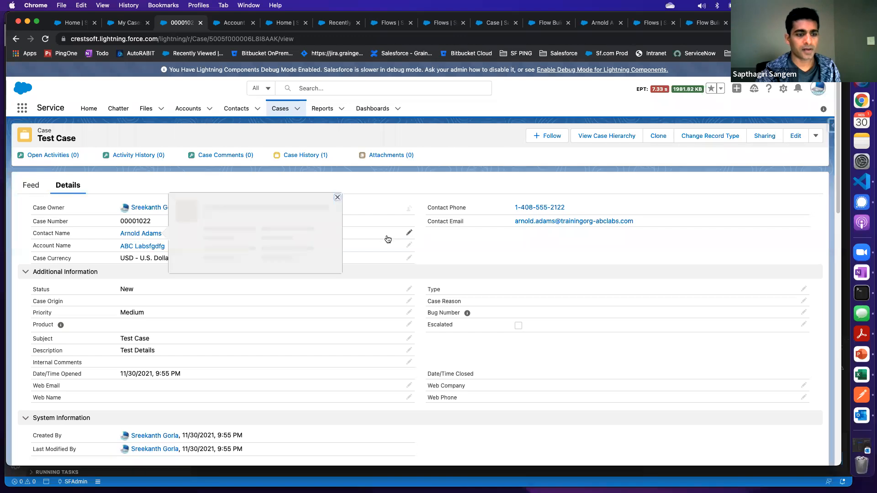
double_click(179, 248)
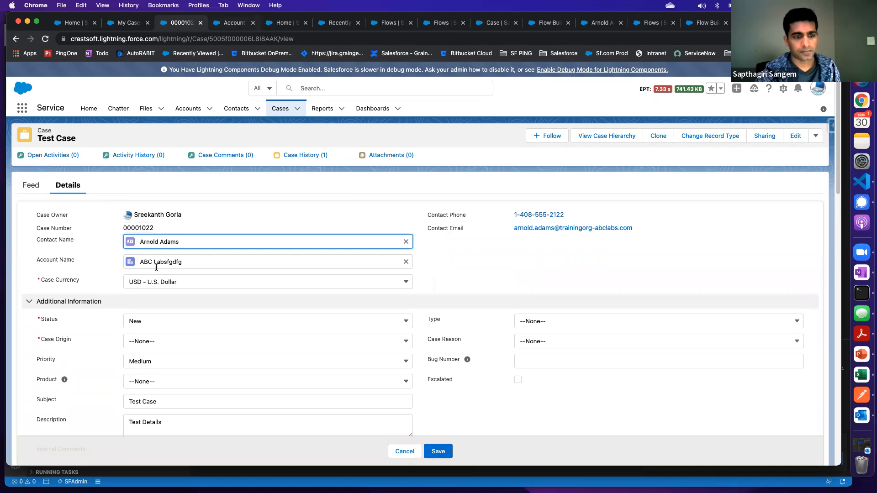
click(404, 451)
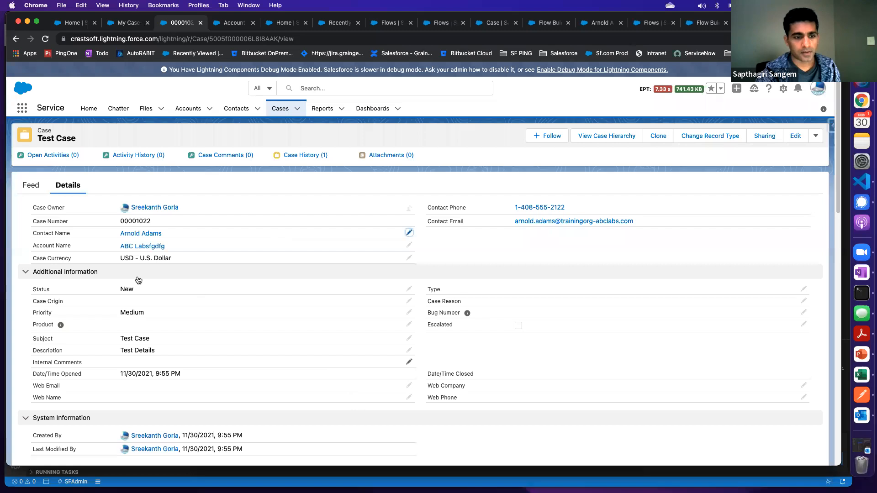
drag(164, 235, 119, 235)
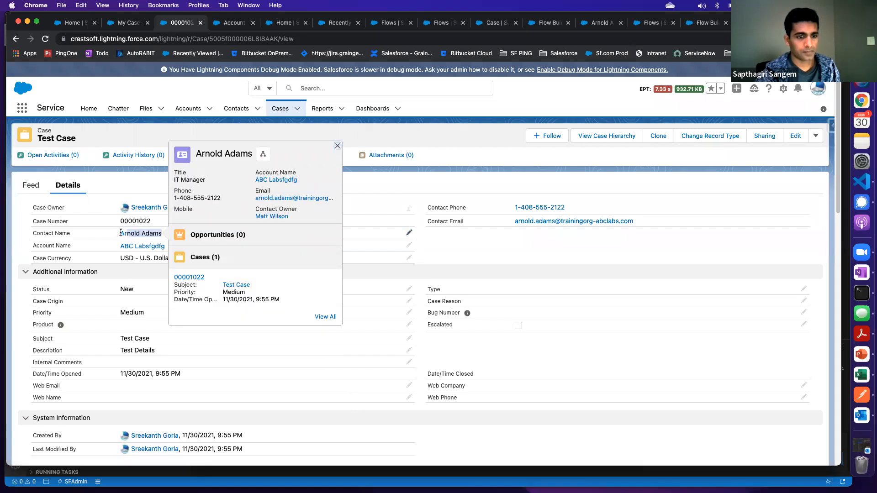
key(super+c)
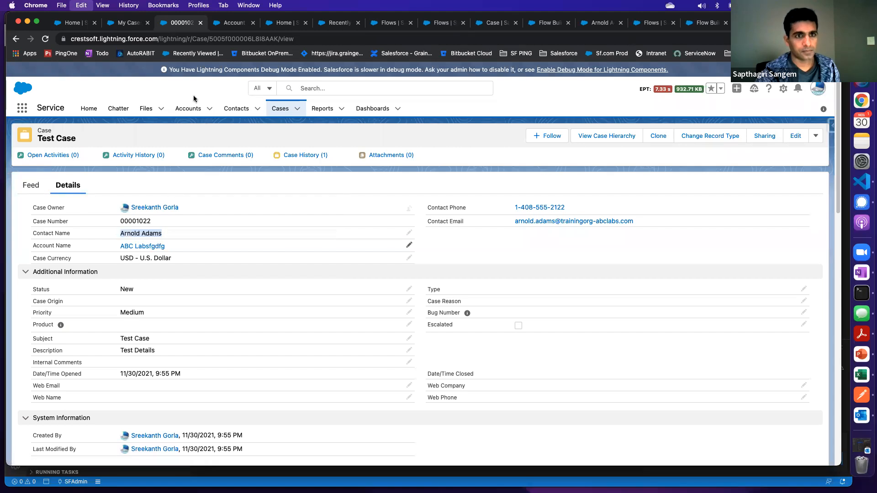
Return to the Console App's Recently Viewed accounts page and bring up its popped-out Flow utility
click(233, 24)
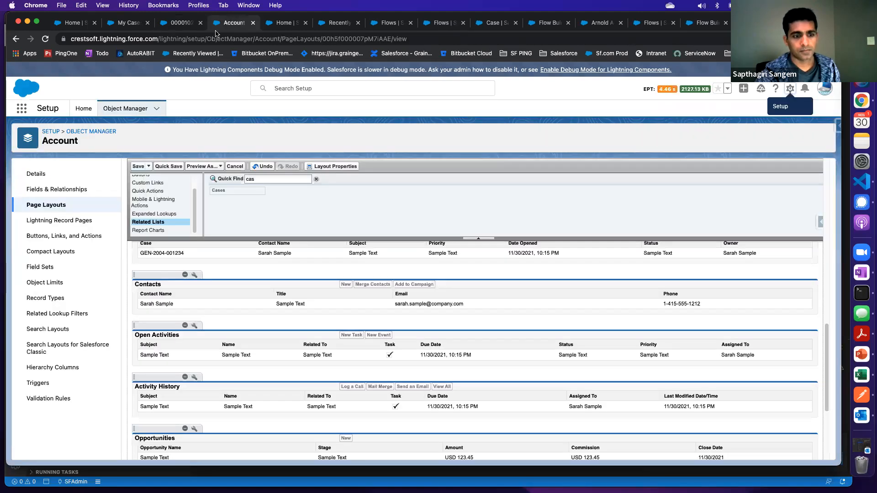
click(130, 25)
click(273, 26)
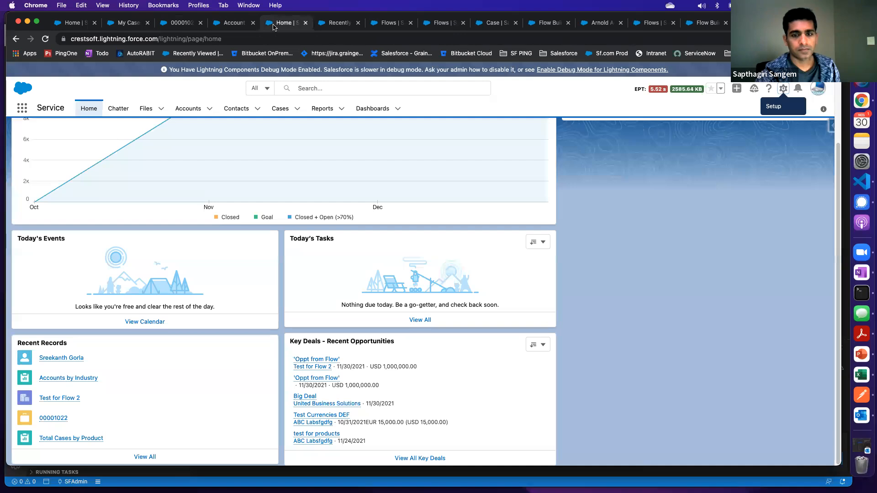
click(347, 24)
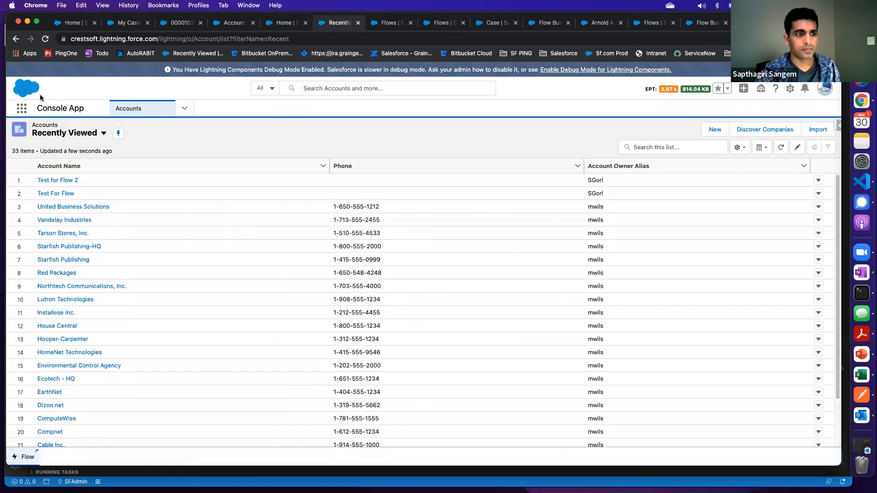
click(27, 463)
Enter the contact's first and last name in the Create a Case flow and proceed to Confirm Customer Details
click(257, 287)
click(246, 285)
key(super+v)
drag(247, 286, 273, 285)
key(BackSpace)
key(BackSpace)
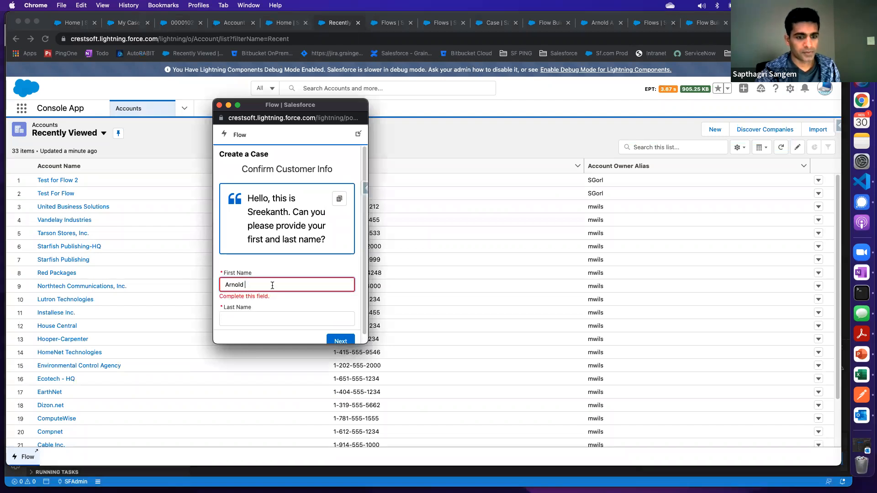
click(249, 320)
click(255, 329)
click(338, 336)
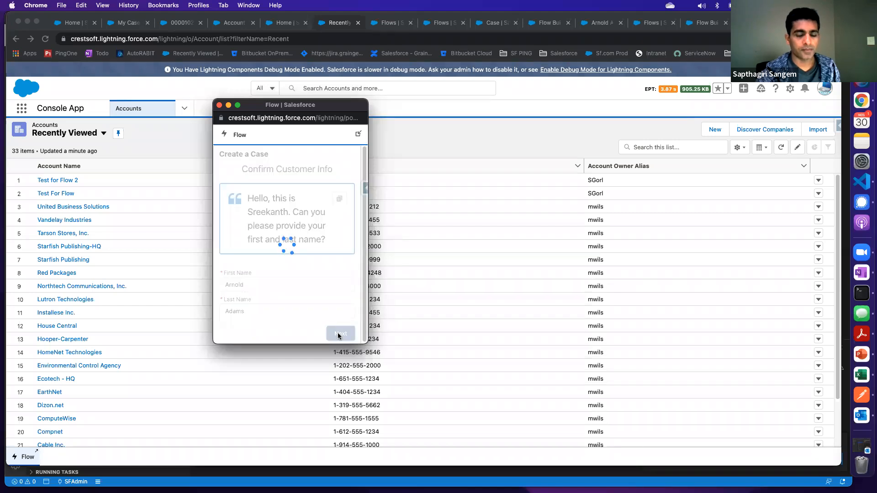
Select the contact's phone number on the Test Case record for the flow's Phone Number field
click(251, 326)
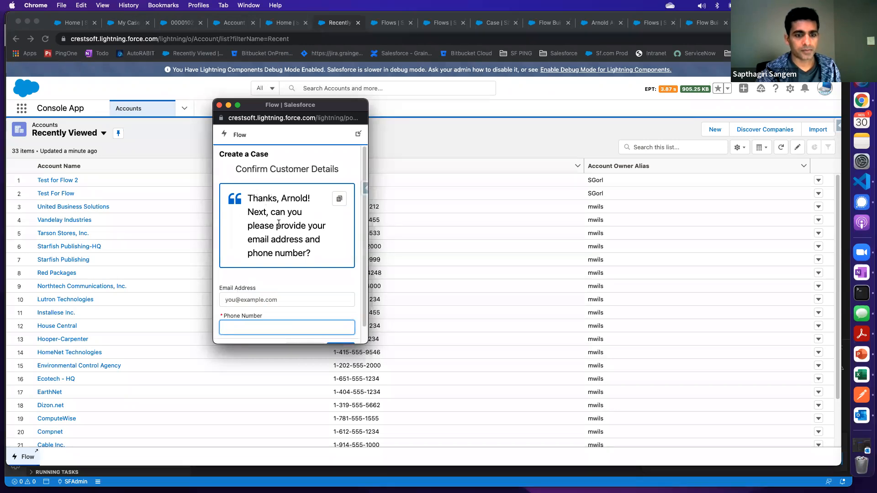
click(179, 22)
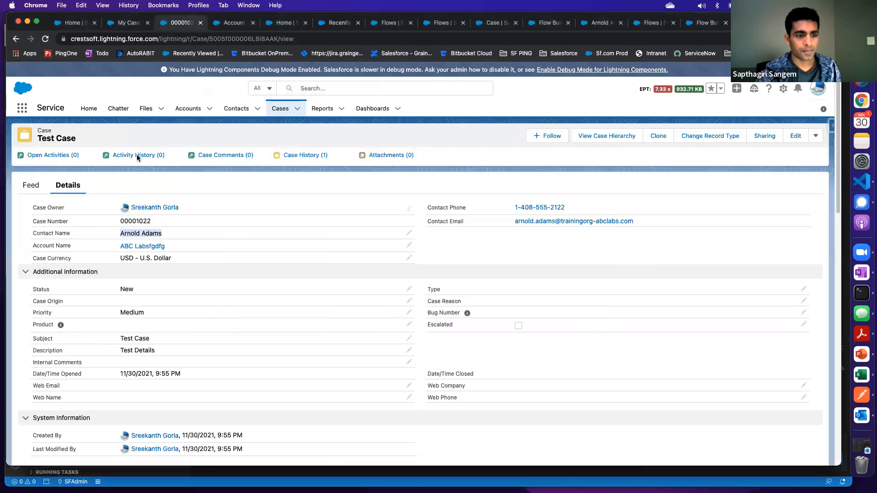
drag(564, 208, 510, 208)
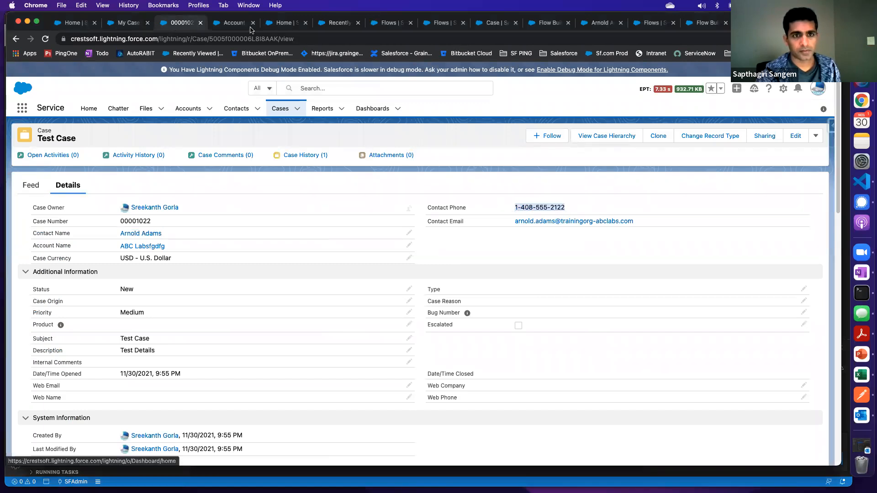
Look through the open Salesforce tabs for the console app, and close the finished Create a Case debug run
click(277, 24)
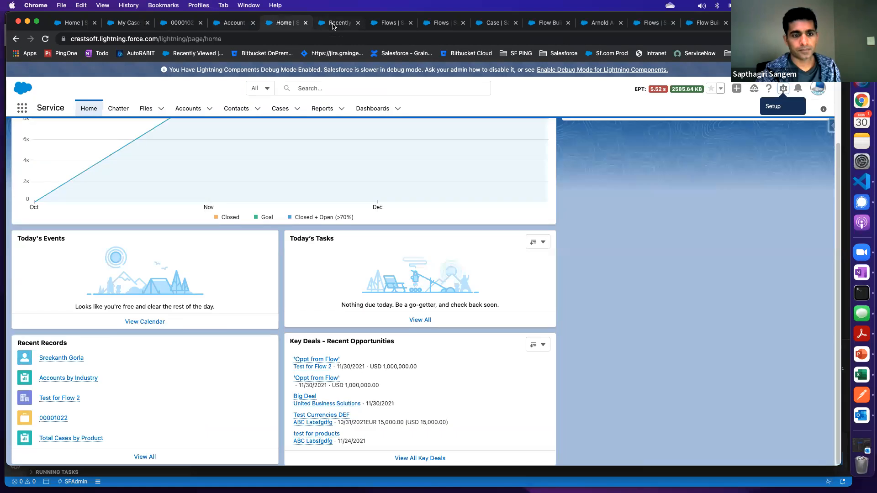
click(333, 24)
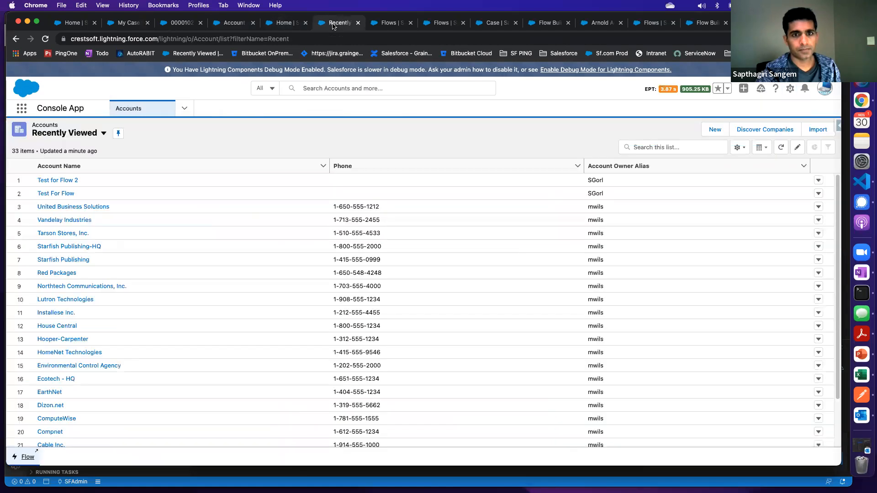
click(384, 25)
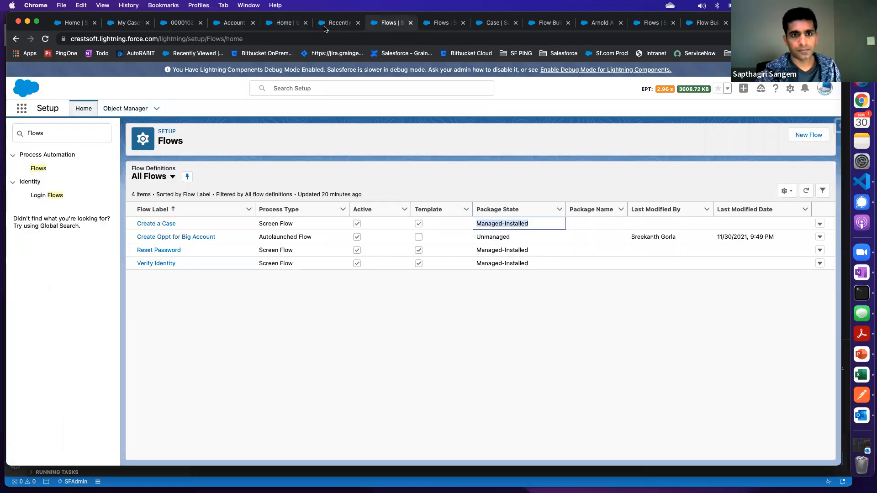
click(442, 24)
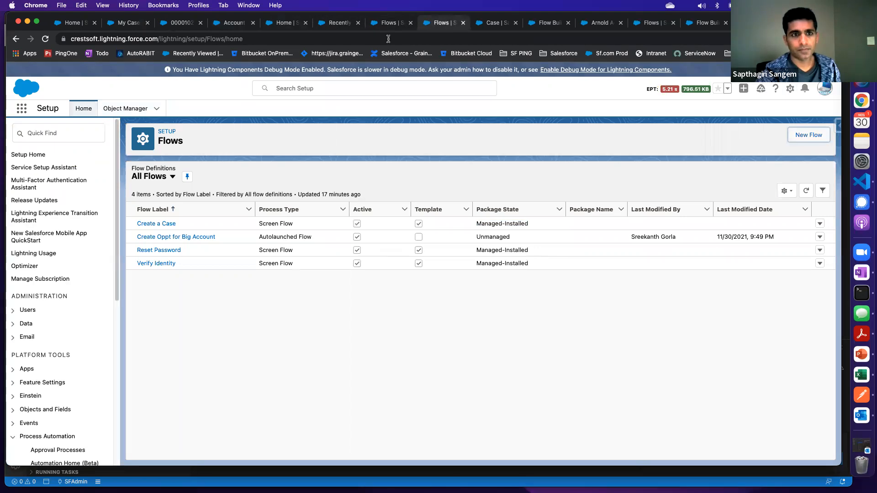
click(288, 28)
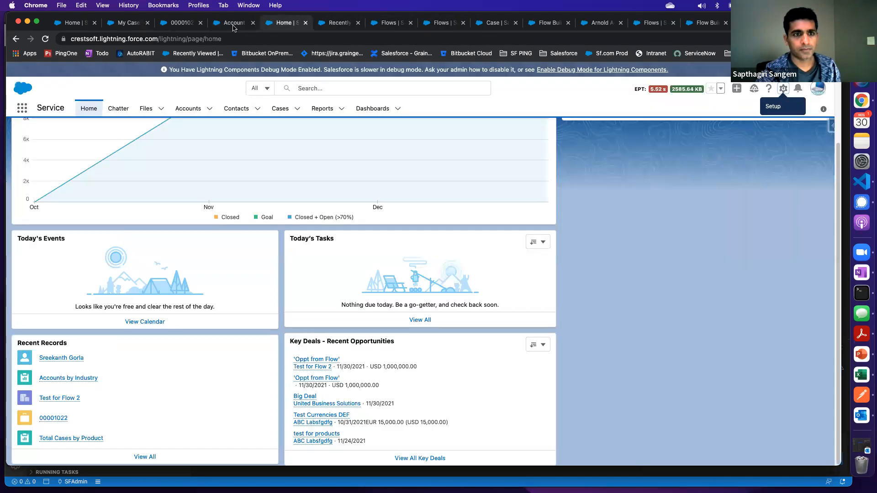
click(233, 25)
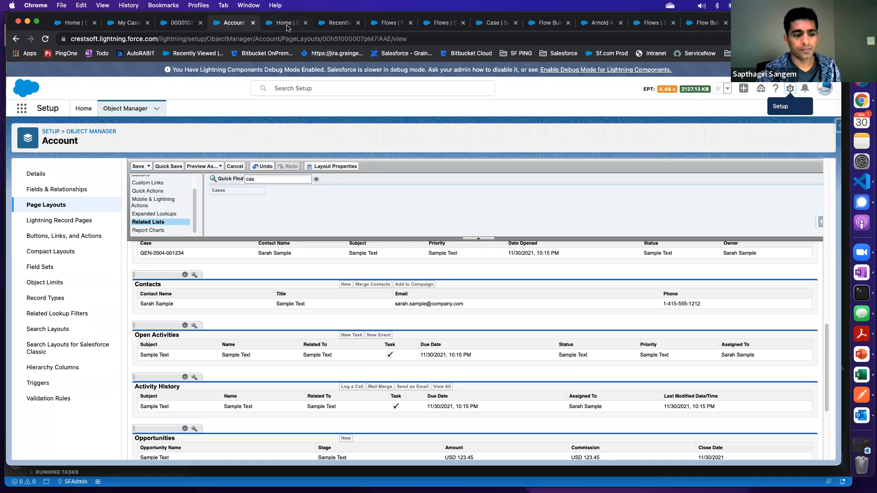
click(287, 27)
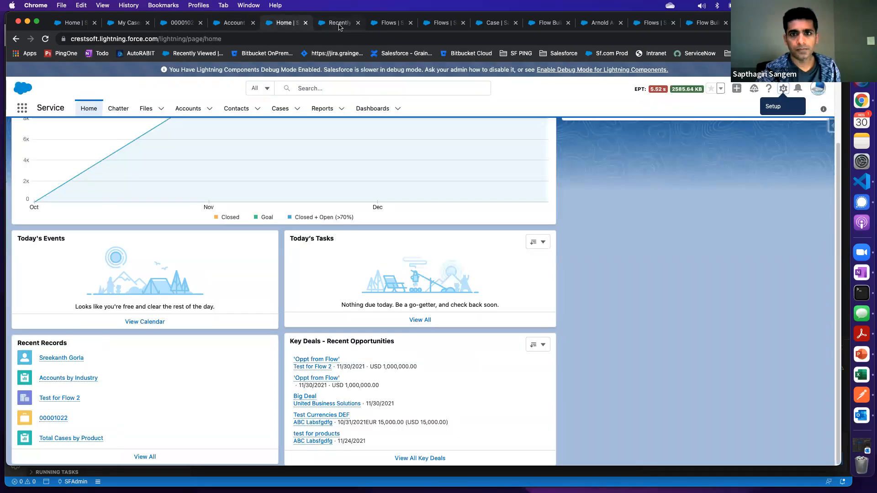
click(339, 26)
click(506, 25)
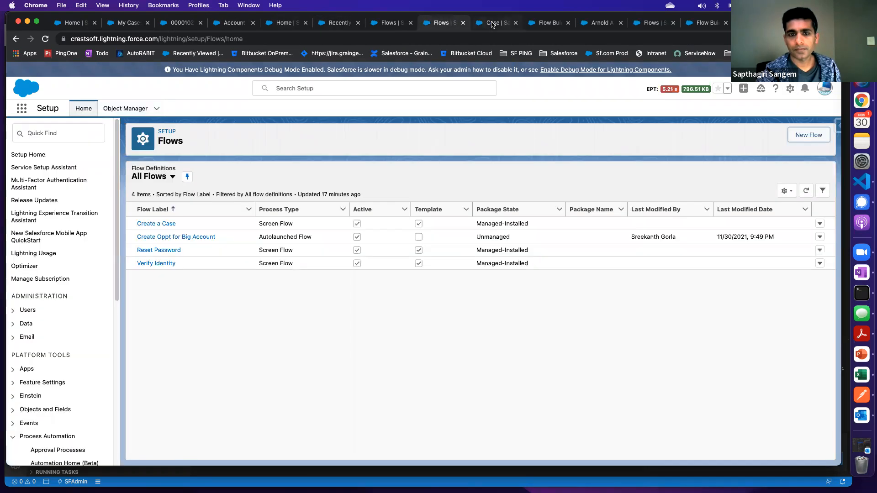
click(550, 25)
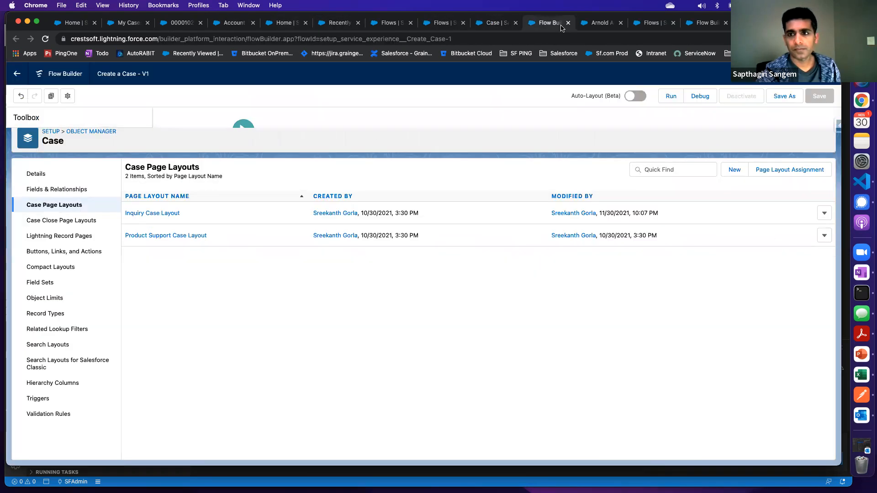
click(602, 25)
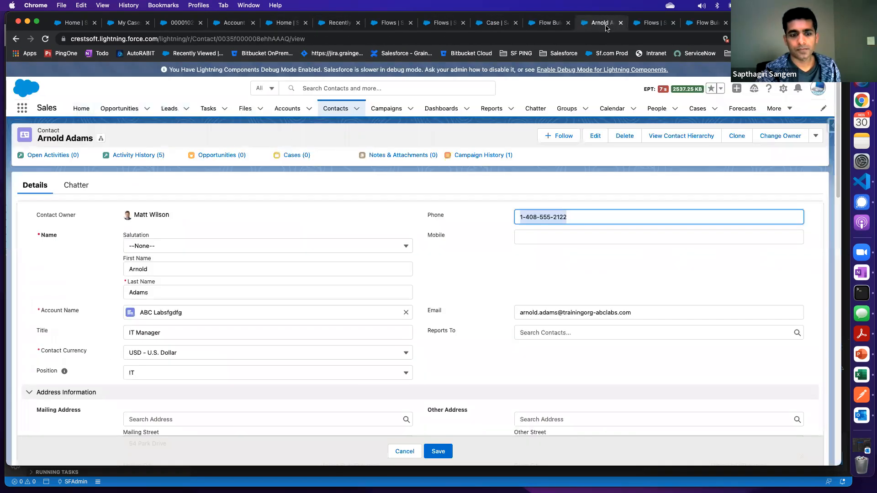
click(651, 26)
click(708, 25)
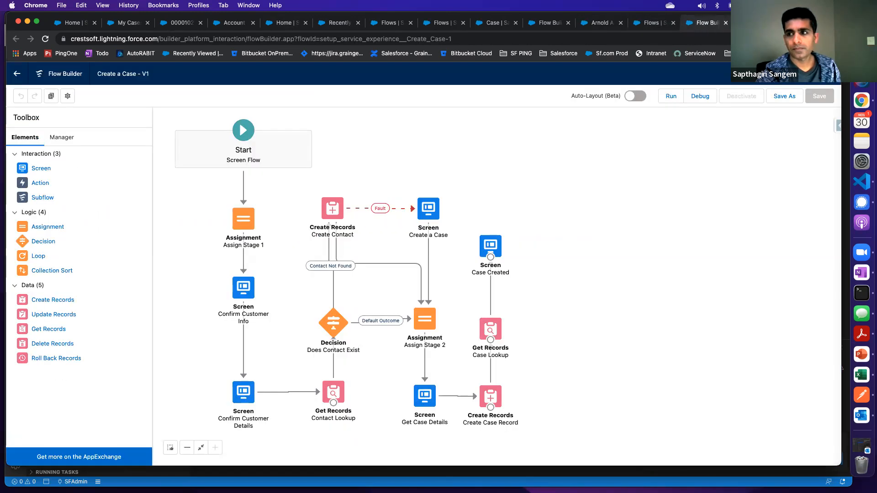
click(758, 24)
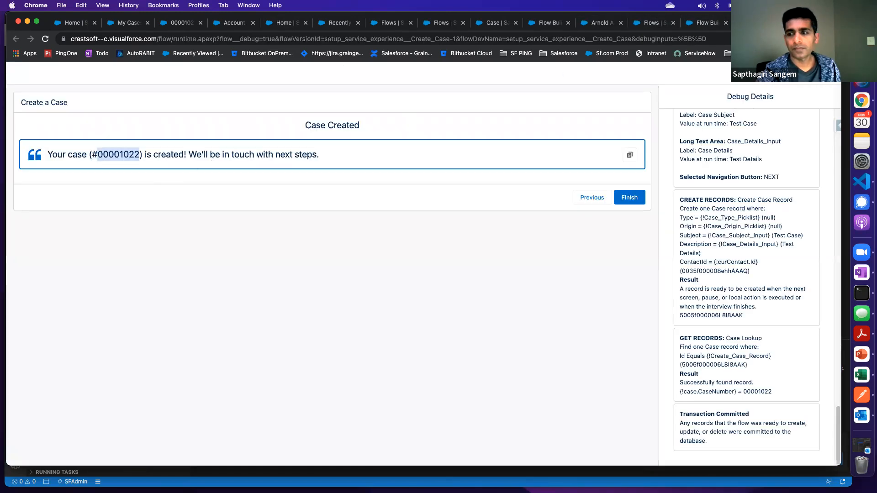
key(super+w)
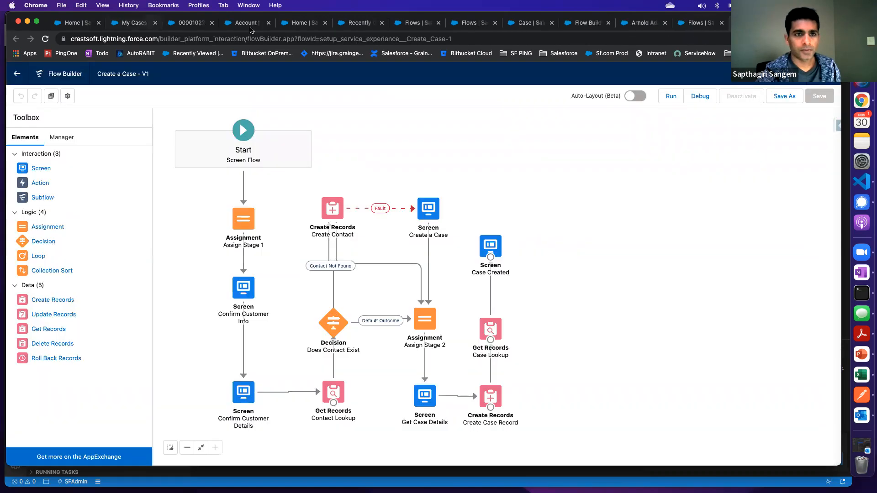
Search the App Launcher for "co" from the Service home page, open Console App and detach it into a separate browser window
click(246, 25)
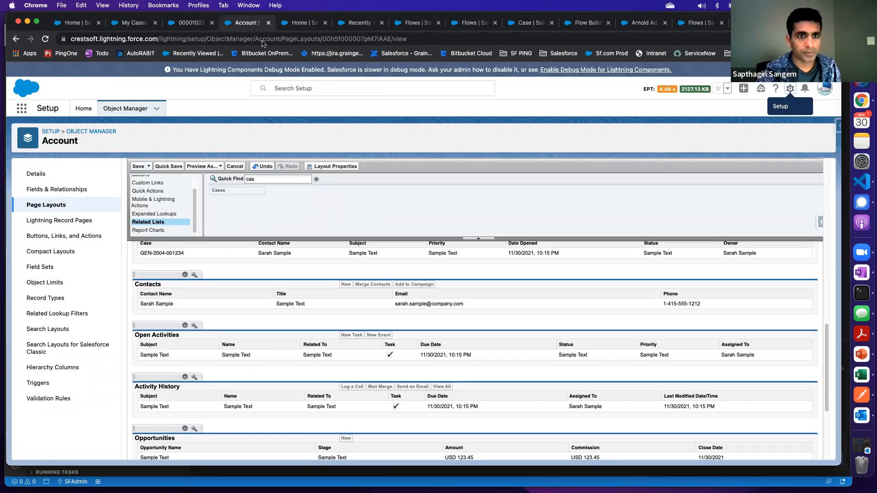
click(304, 23)
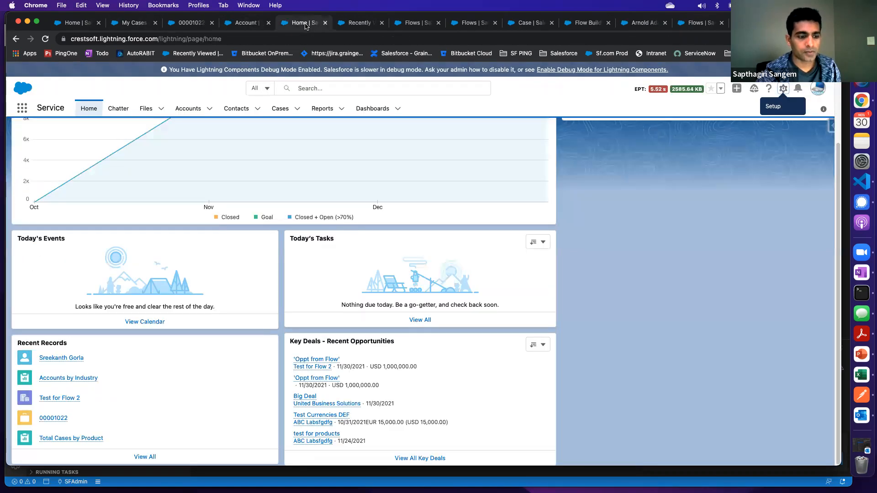
click(22, 108)
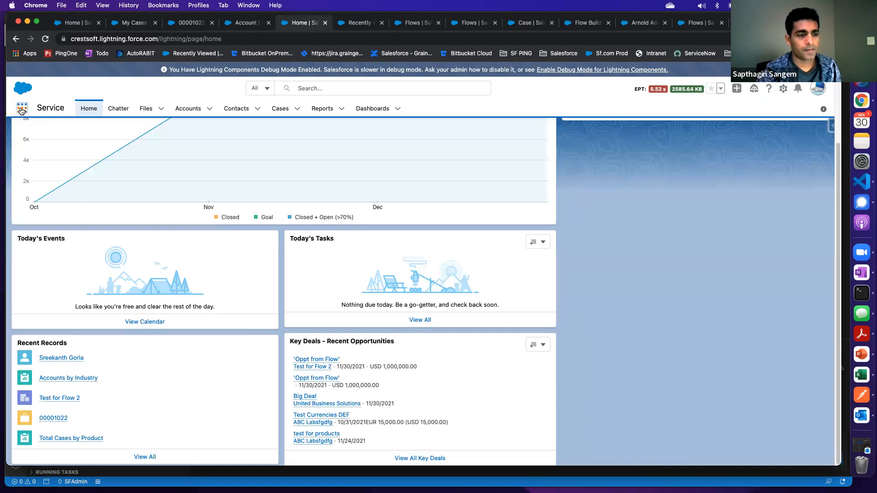
text(co)
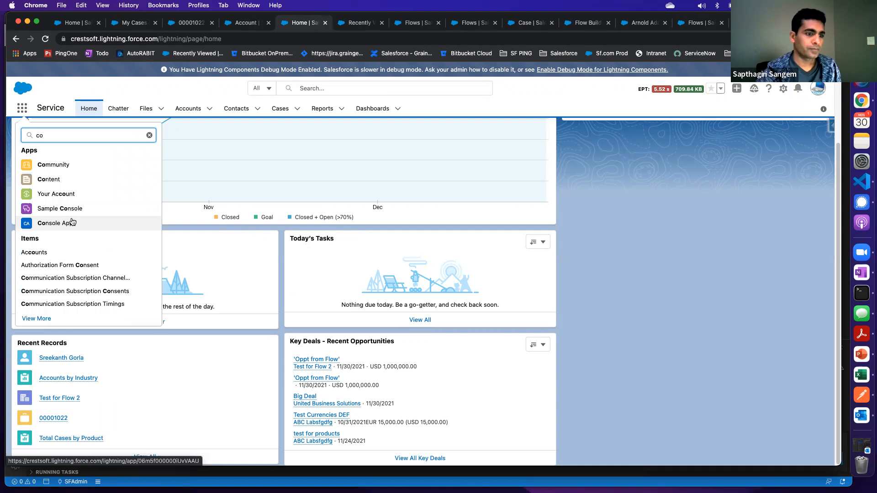
click(62, 225)
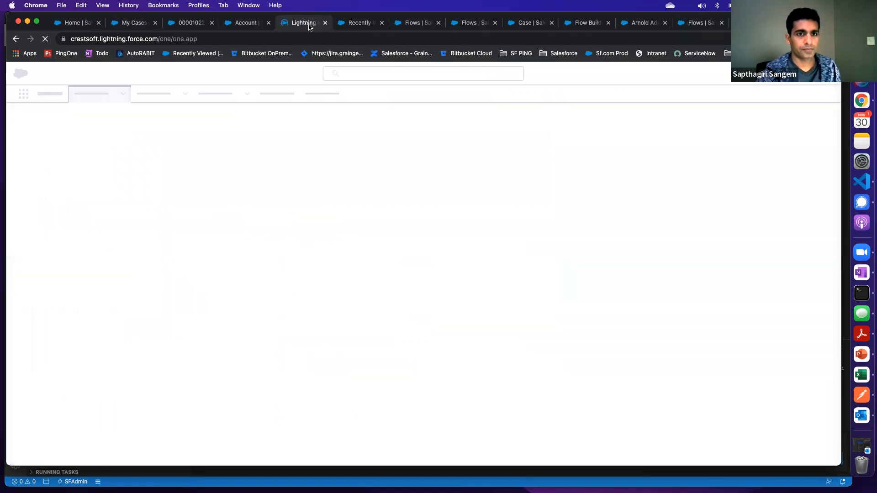
drag(303, 22, 429, 82)
drag(322, 85, 333, 29)
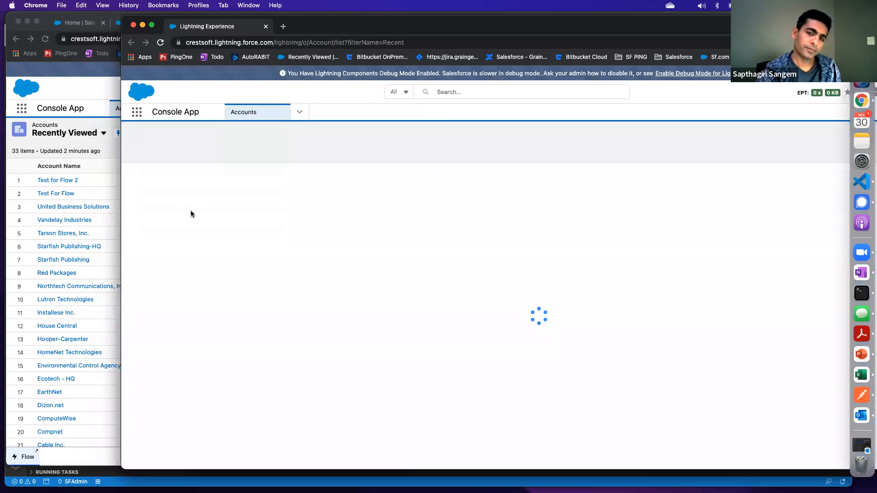
Launch the Create a Case flow from Console App's utility bar and enter the contact's first and last name
drag(345, 26, 339, 15)
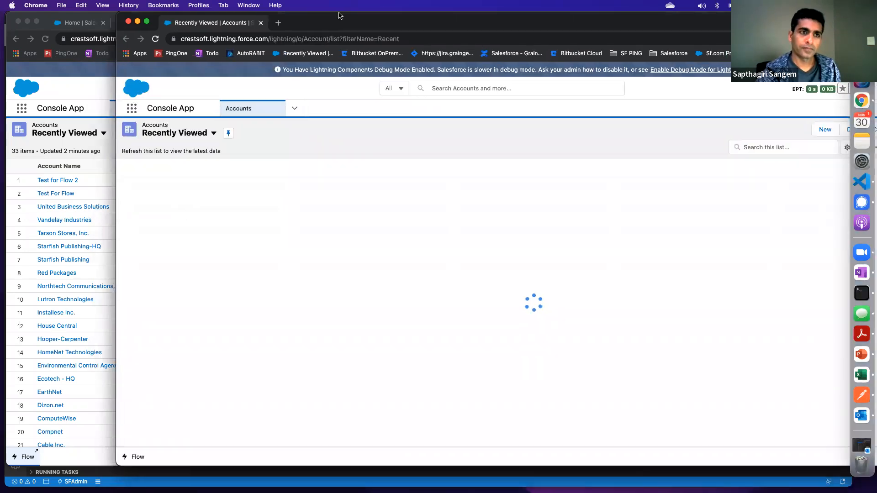
click(138, 458)
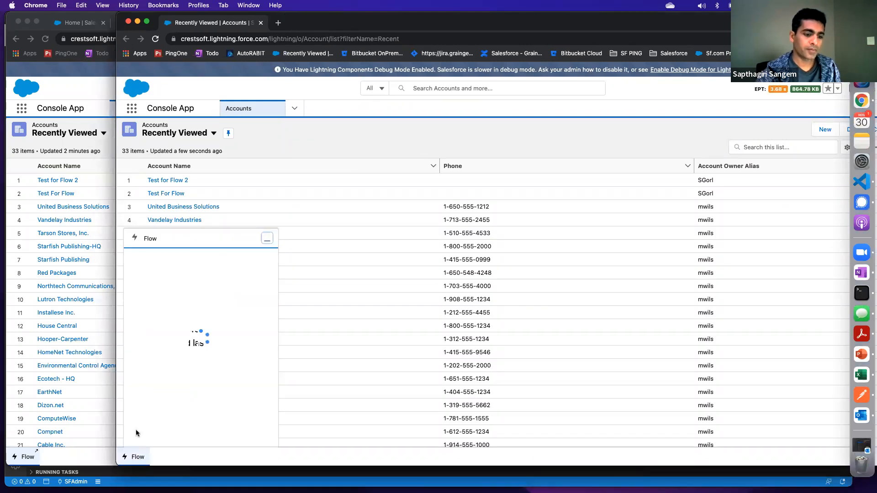
click(151, 389)
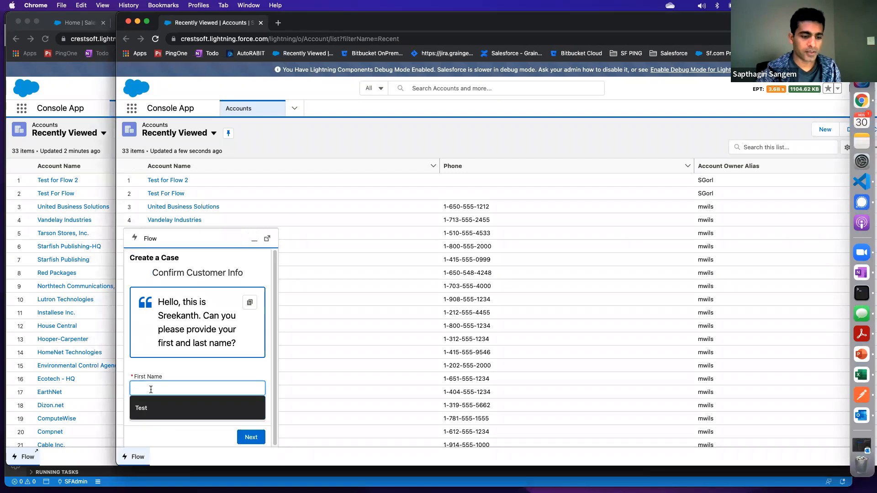
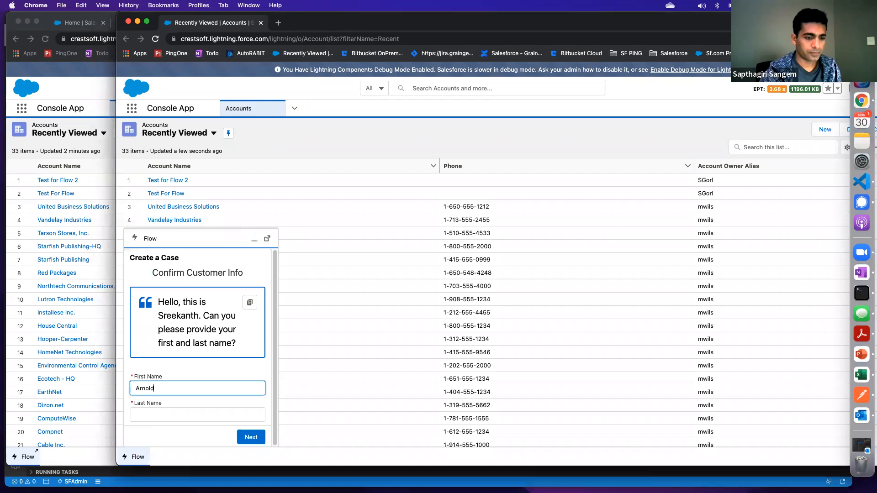
key(Tab)
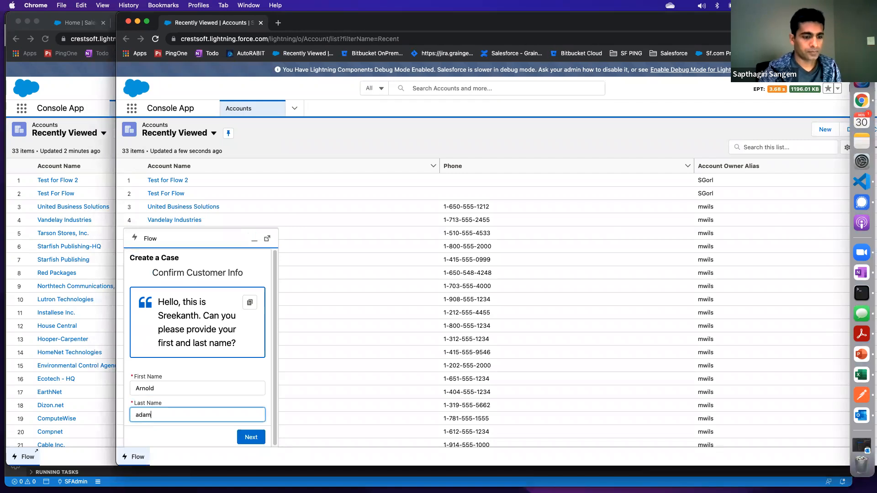
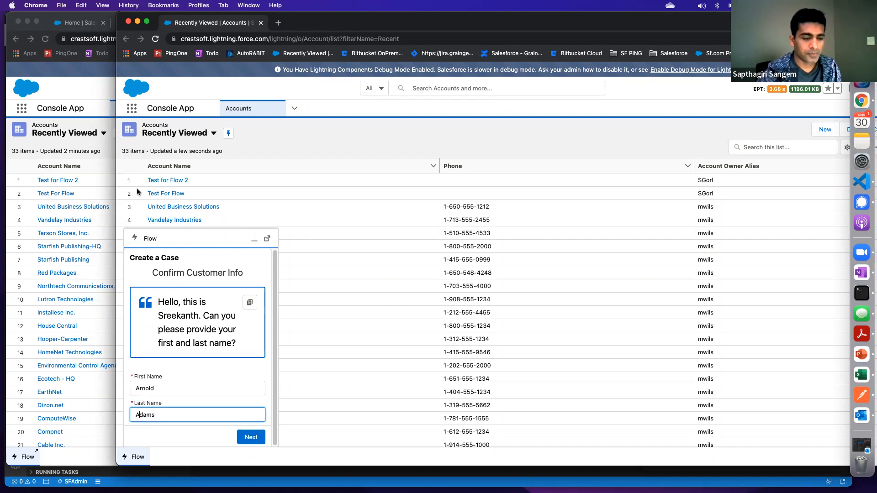
Bring the Test Case record's browser window forward and switch to the popped-out flow window over it
drag(324, 25, 467, 77)
click(216, 24)
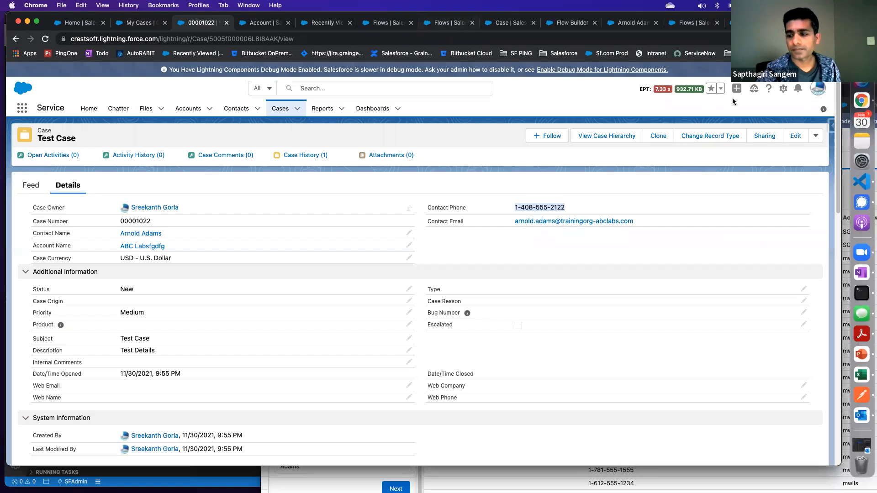
key(super+grave)
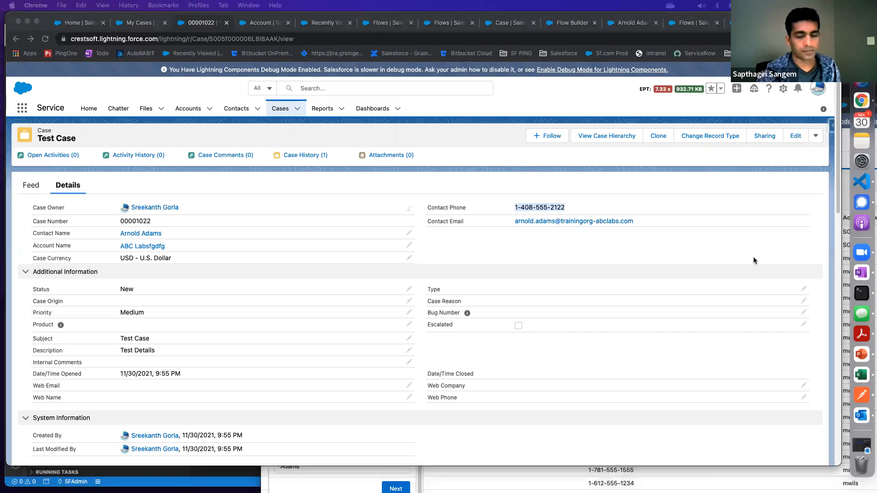
right_click(861, 100)
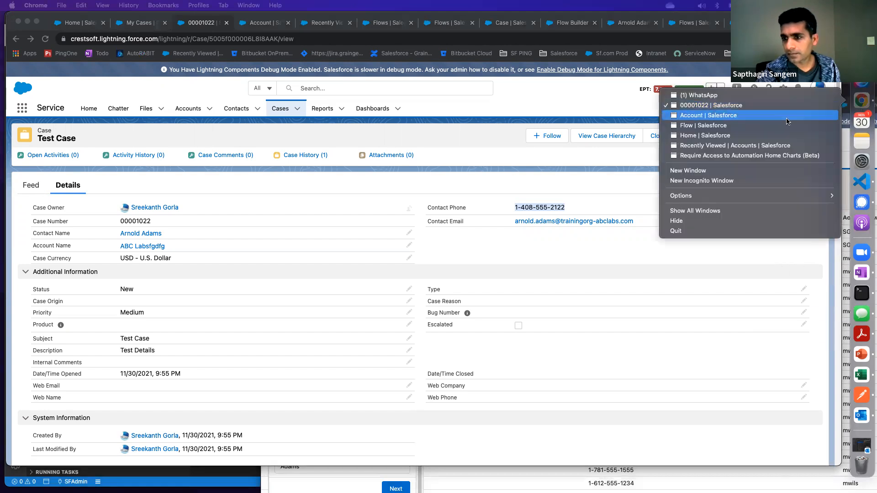
click(716, 126)
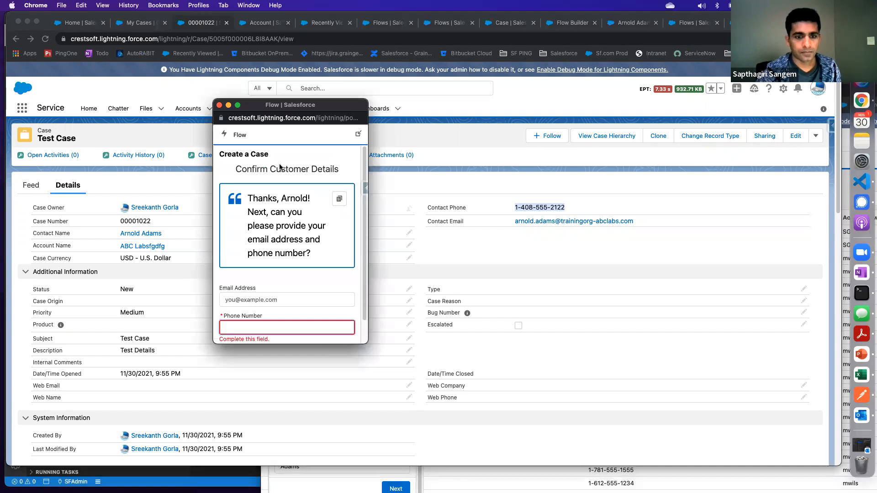
Paste the contact's phone number into the flow's Phone Number field and proceed to Get Case Details
scroll(242, 309, down, 1)
click(241, 301)
key(super+v)
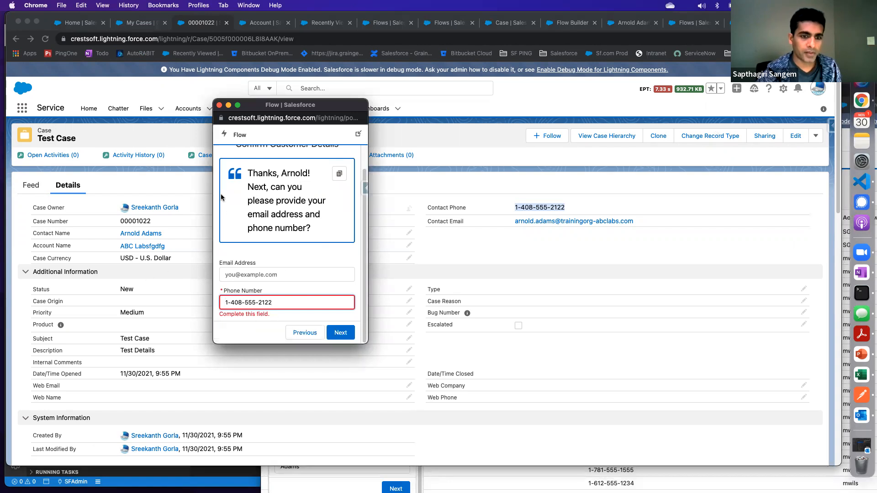
click(340, 333)
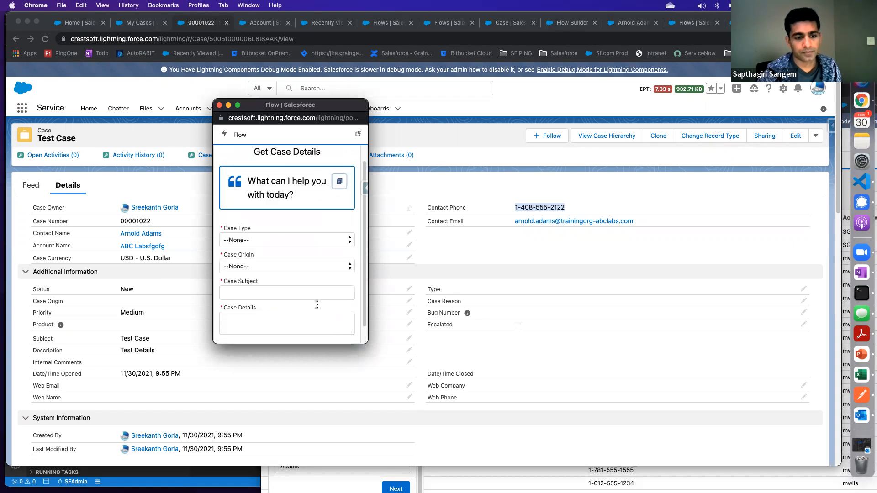
Set Case Type to Problem, Case Origin to Email and Case Subject to "From Utility bar" in the flow
click(247, 241)
click(247, 250)
click(246, 269)
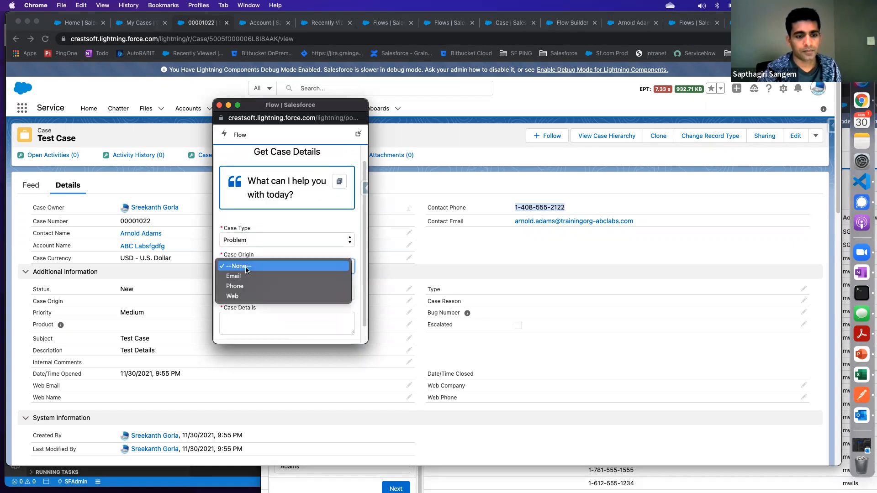
click(245, 276)
click(245, 273)
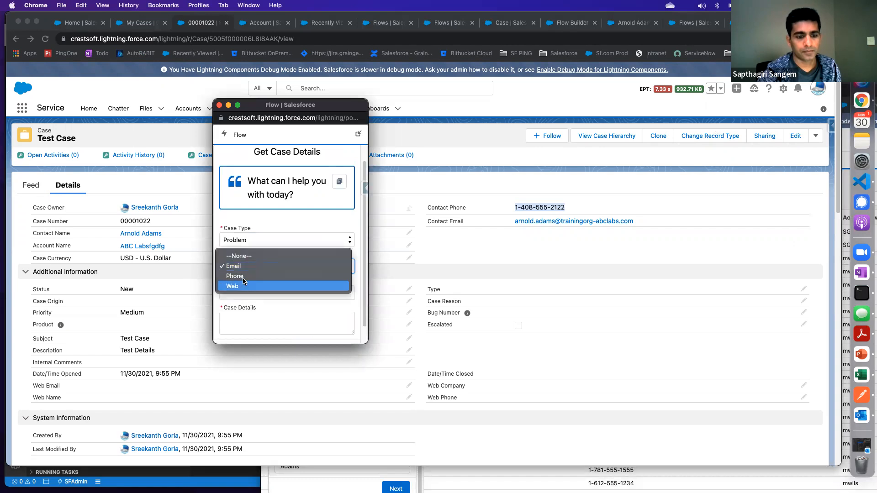
click(245, 267)
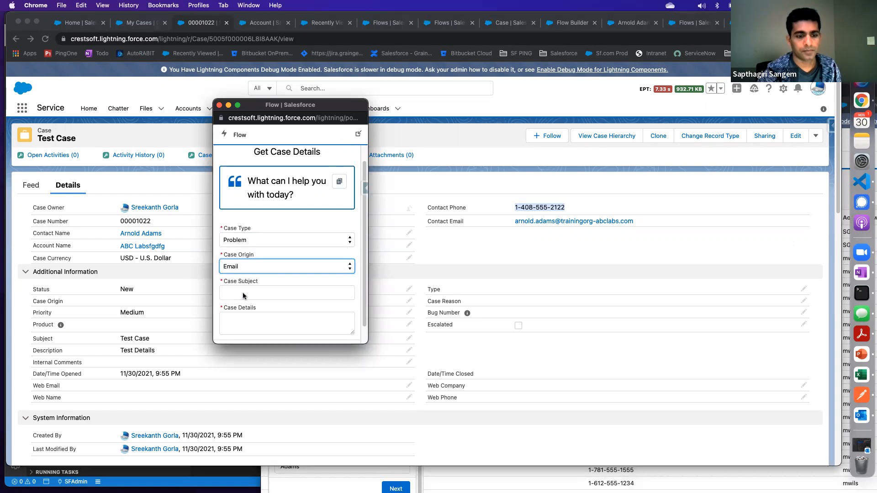
click(243, 296)
text(From Utility bar)
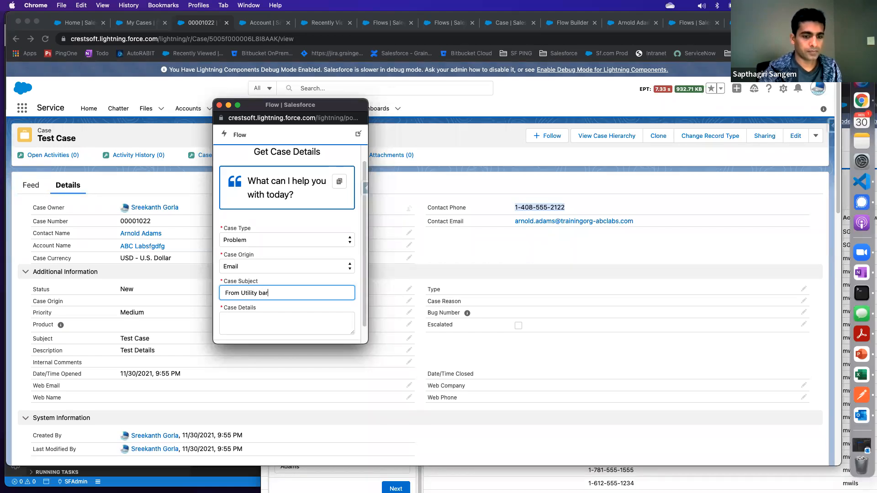
key(Tab)
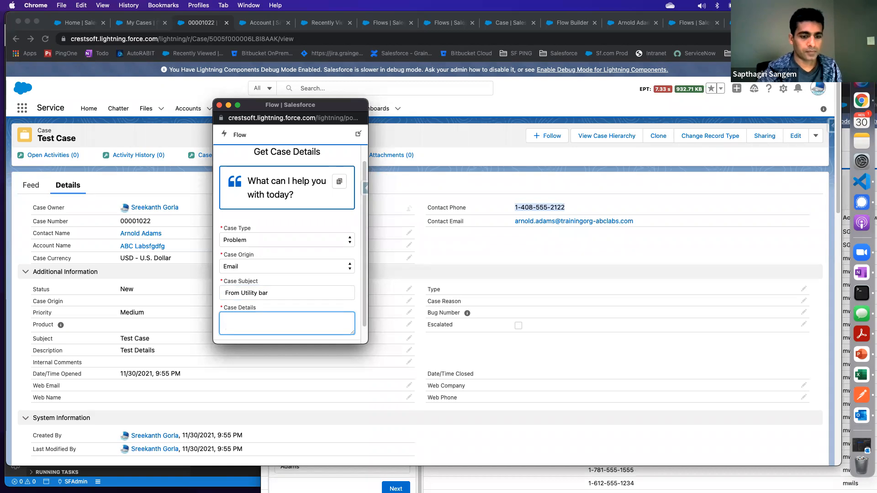
key(shift+Tab)
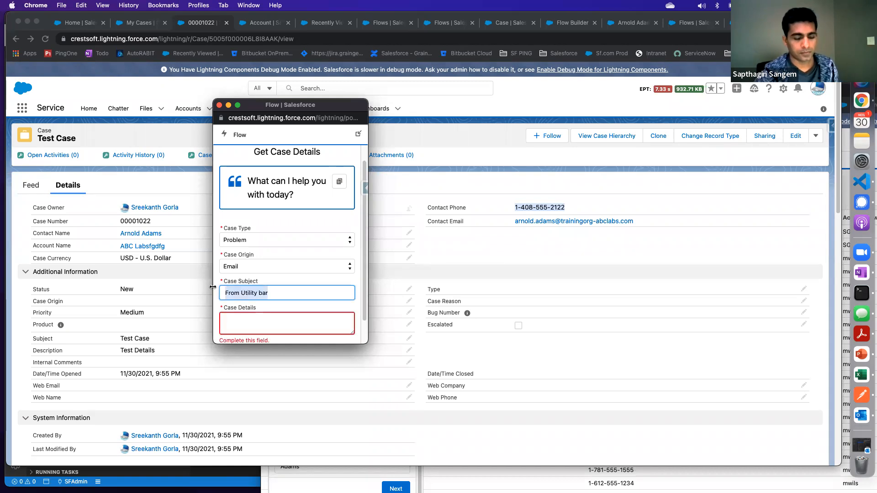
key(super+v)
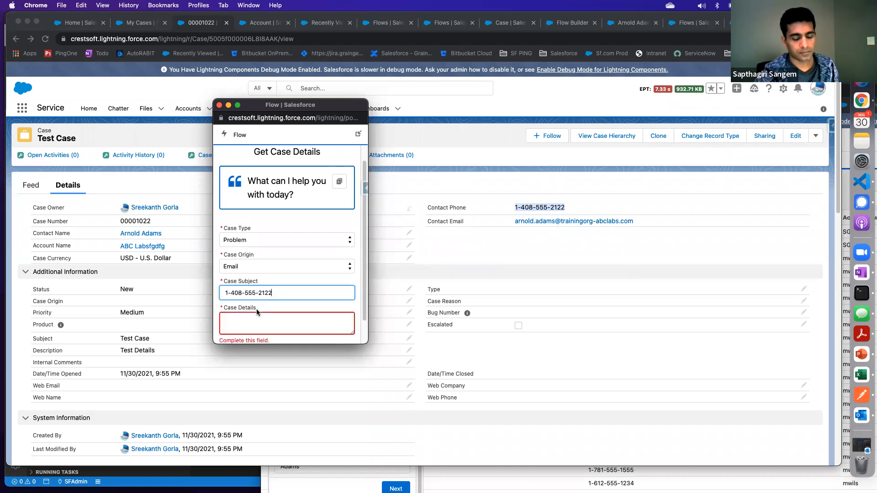
key(super+z)
Copy the subject text into Case Details, extend it to "From Utility bar - details", and proceed to create the case
click(277, 293)
key(shift+alt+Left)
key(shift+alt+Left)
key(shift+alt+Left)
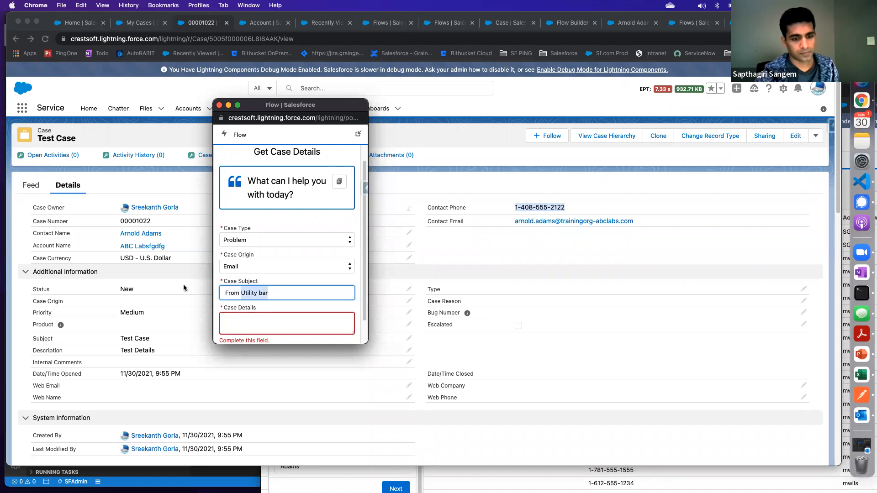
key(super+c)
key(Tab)
key(super+v)
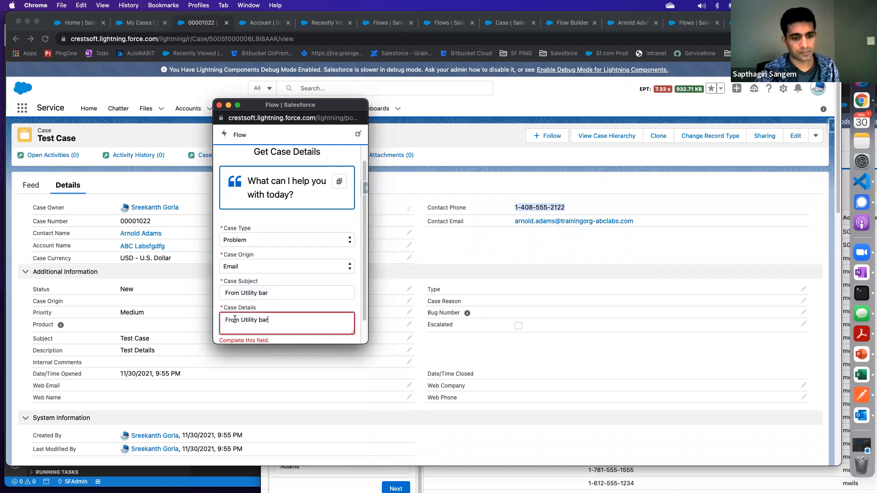
text(- details)
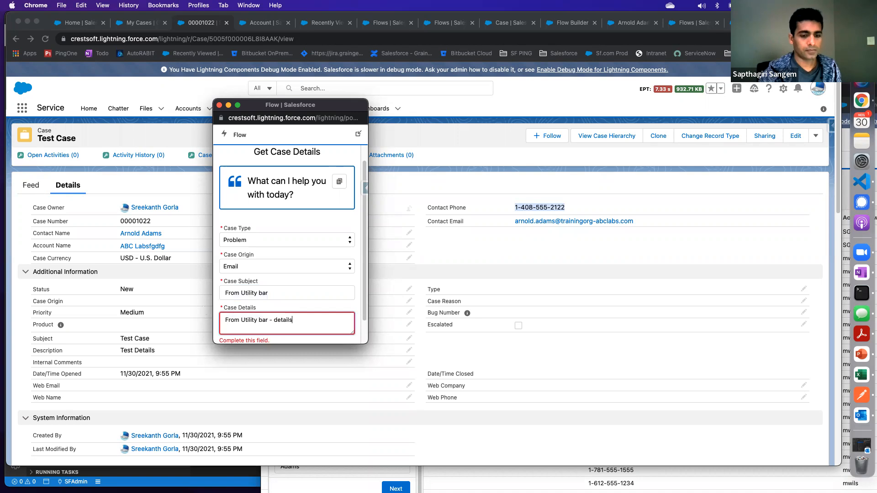
scroll(332, 320, down, 2)
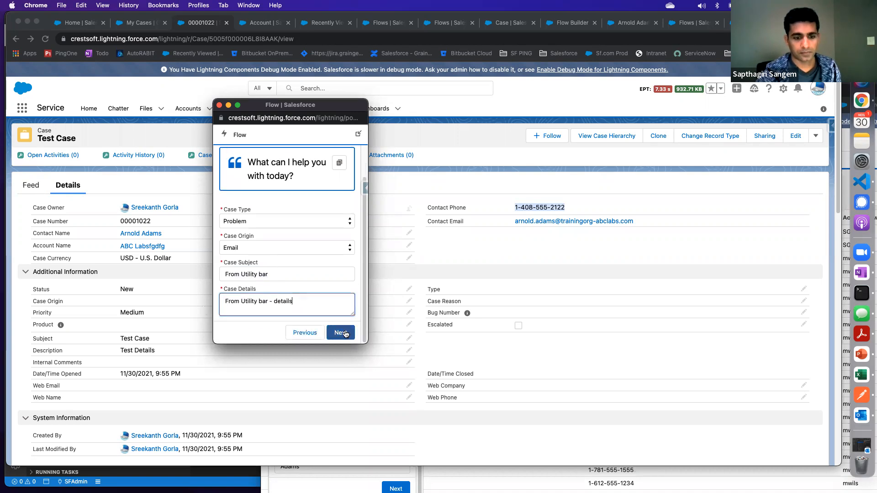
click(342, 333)
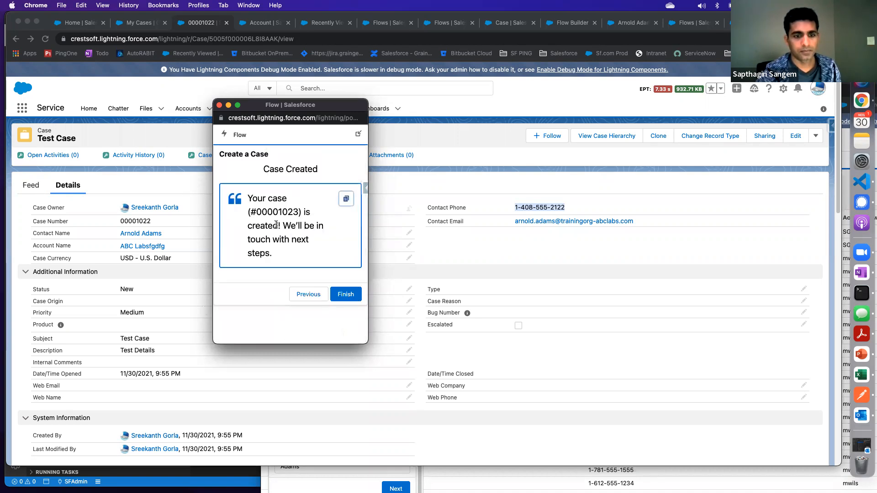
Select the new case number in the Case Created message, then finish the flow and close its separate window
drag(257, 212, 301, 212)
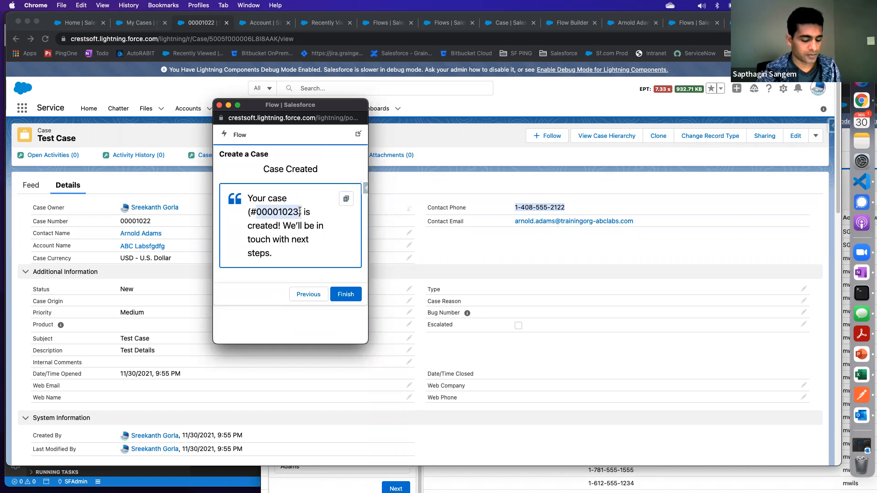
click(344, 295)
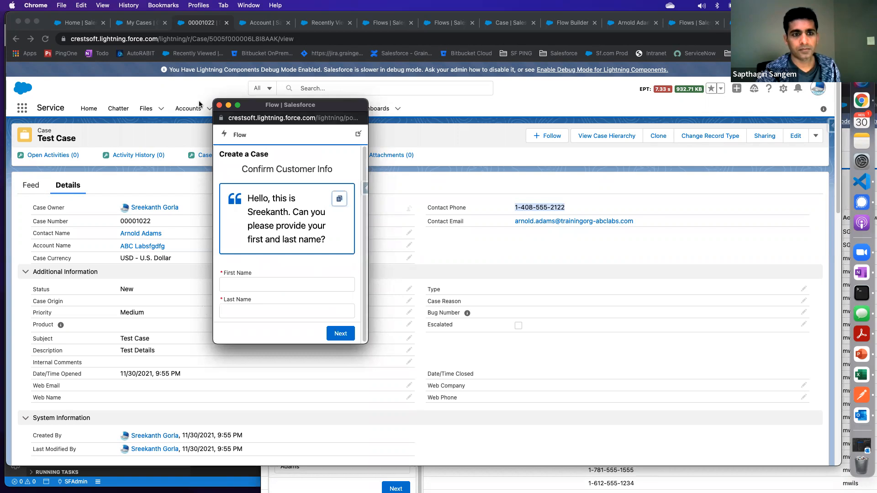
click(219, 106)
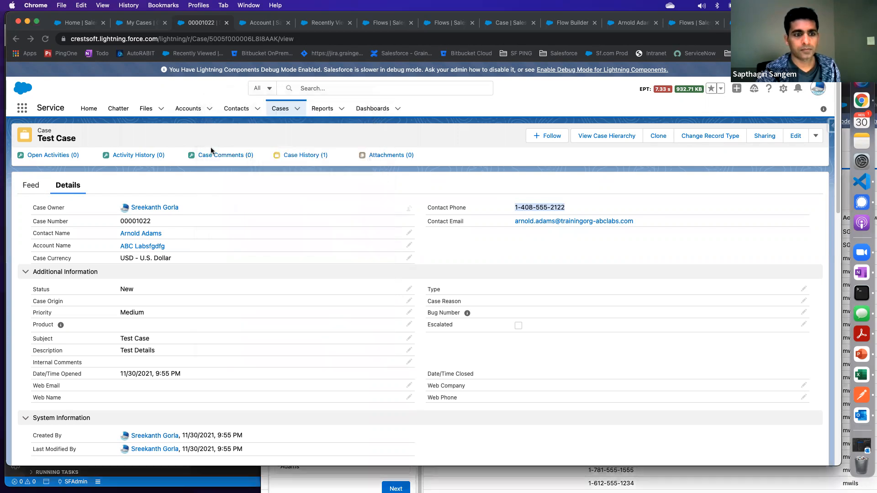
Open the Test Case contact's related Cases list and check the case with the subject "From Utility bar"
click(147, 235)
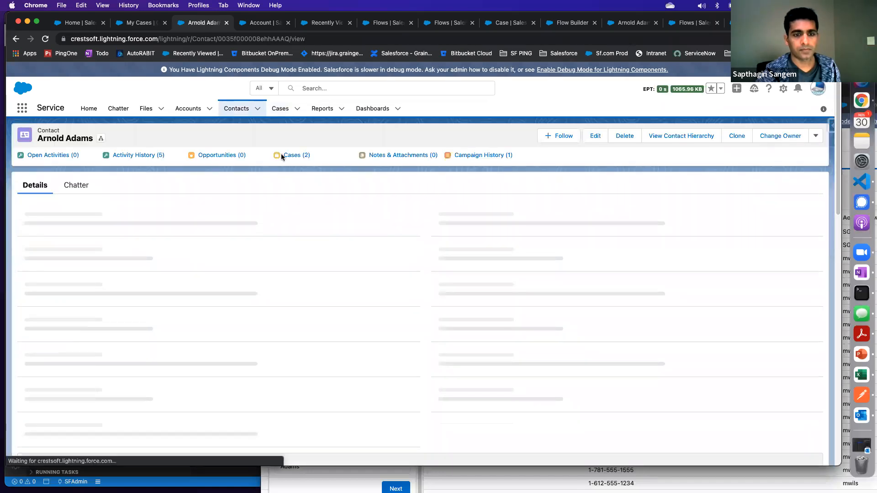
click(292, 155)
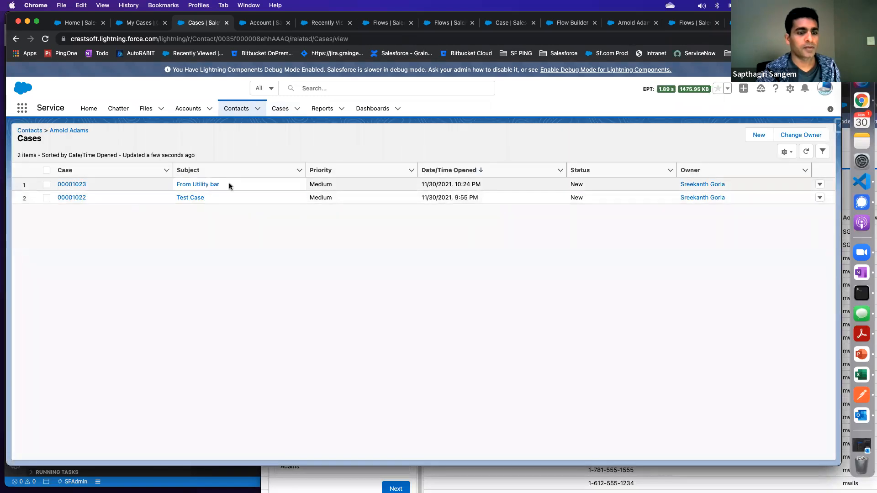
drag(229, 183, 166, 181)
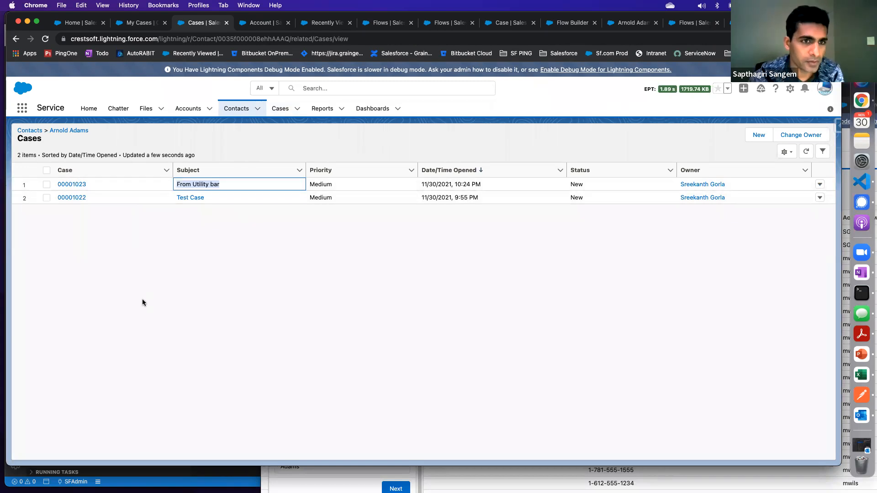
Go to Setup Home in the Account page layout's browser tab, search for "glob" and open Global Actions
click(274, 28)
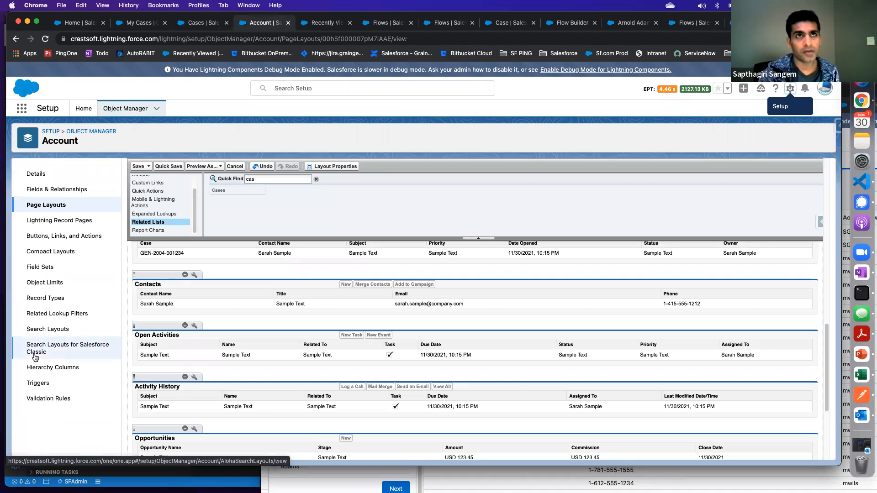
click(84, 110)
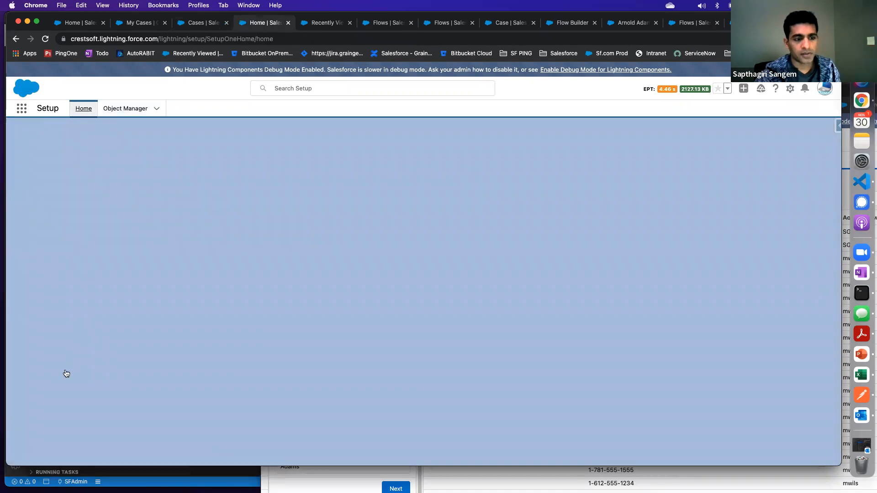
click(51, 133)
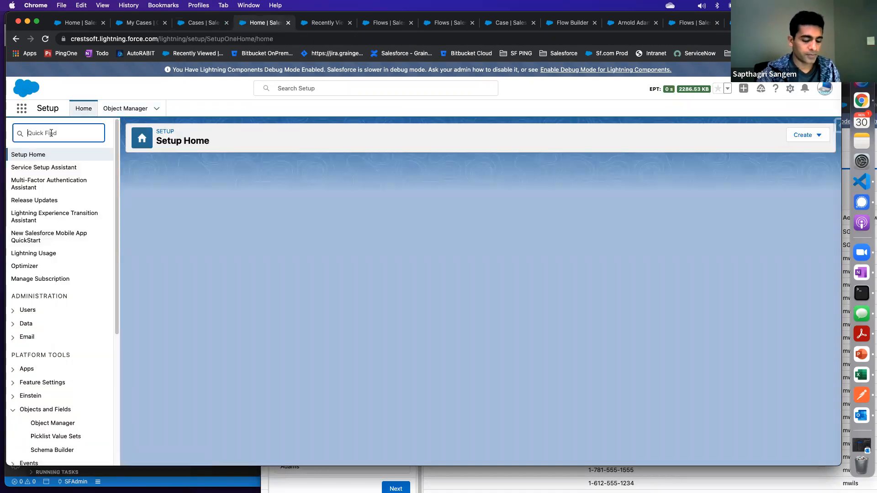
text(gloa)
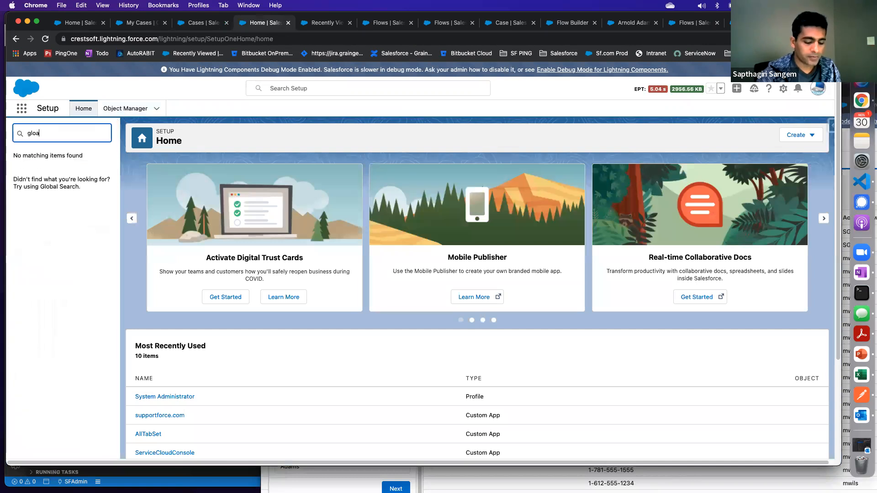
key(BackSpace)
text(b)
click(58, 181)
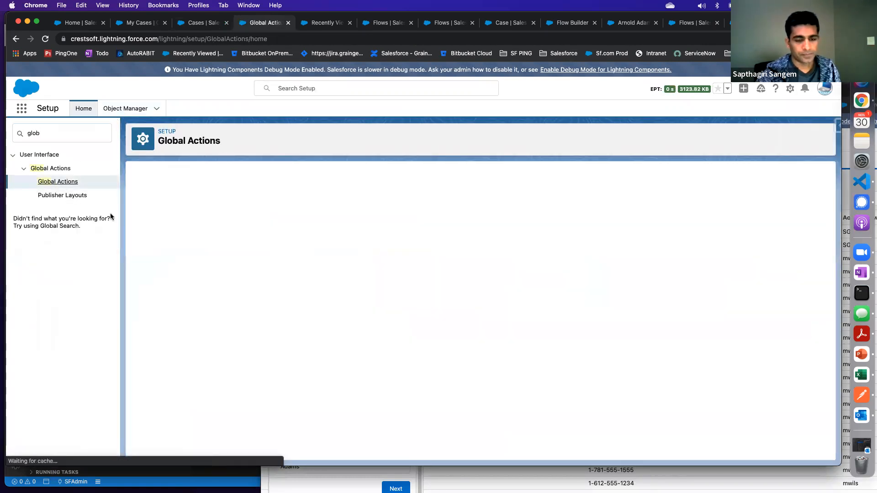
Start a new global action and review the available action types, keeping Create a Record
click(360, 210)
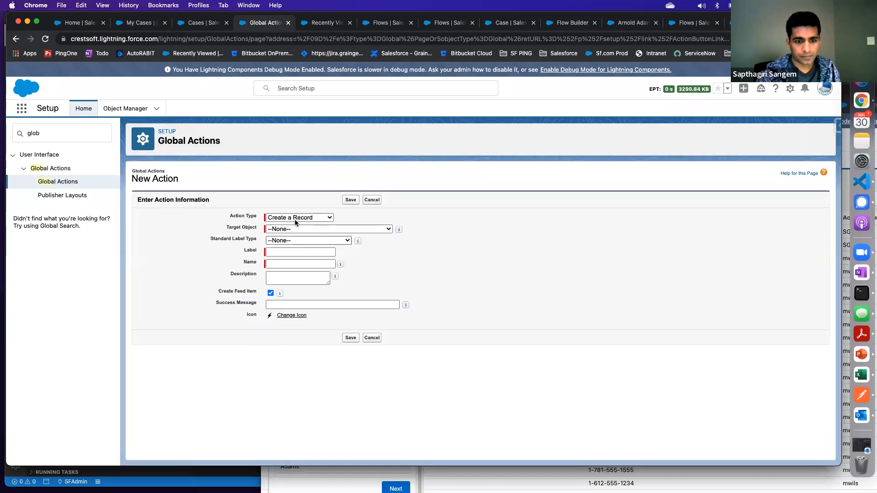
click(295, 220)
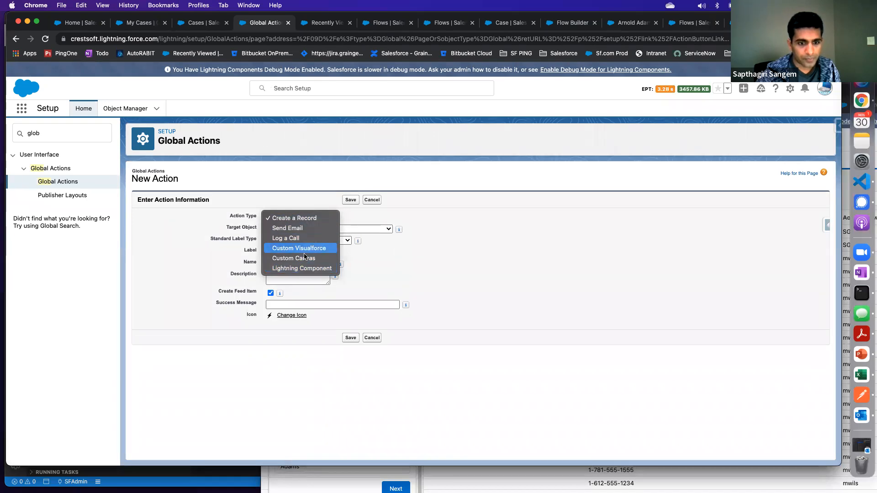
click(448, 278)
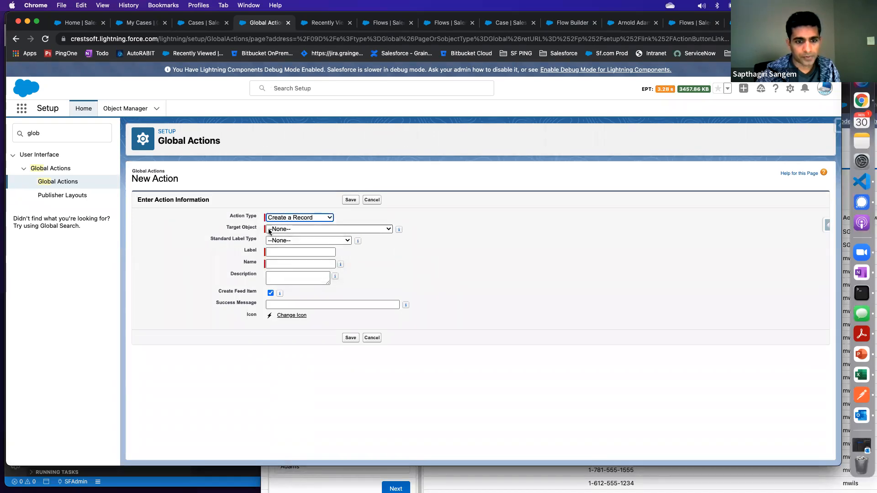
Set the new global action's target object to Case
click(291, 229)
key(Down)
key(Down)
key(Down)
key(Down)
key(Down)
key(Down)
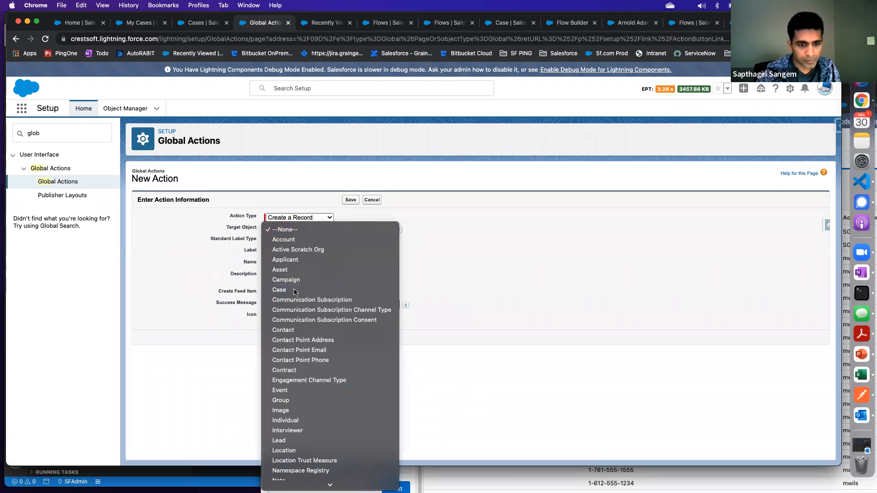
key(Return)
Set the action's record type to Product Support and review the standard label types, leaving the label type at None
click(290, 242)
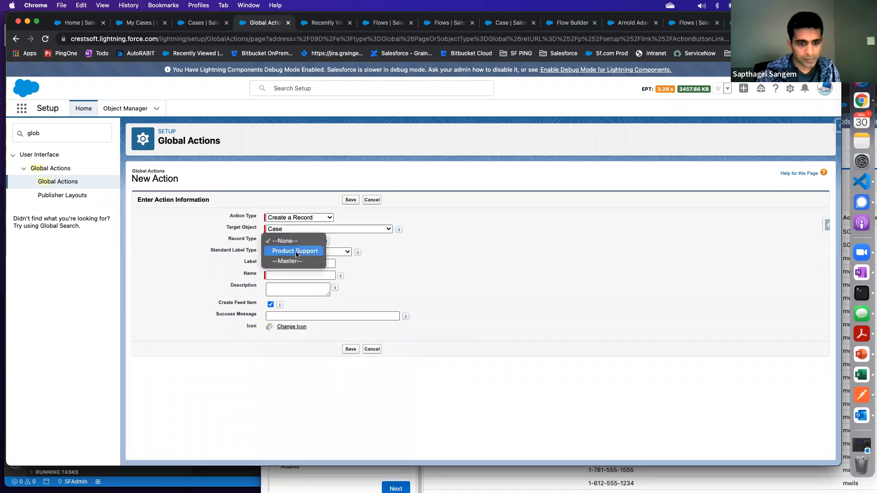
click(259, 247)
click(287, 252)
click(287, 242)
click(287, 241)
key(Escape)
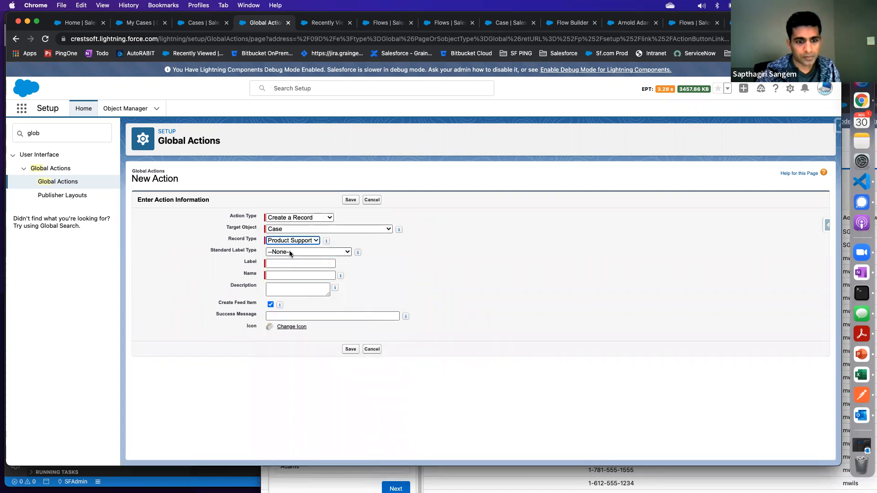
click(290, 252)
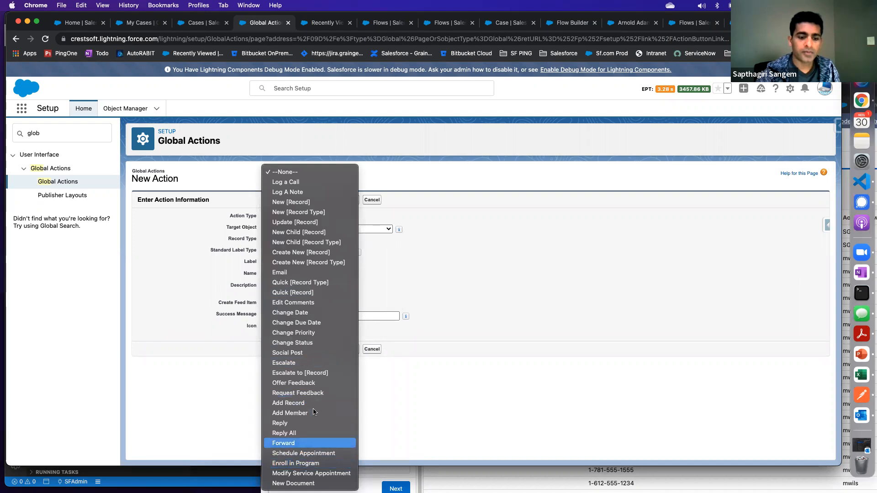
click(445, 232)
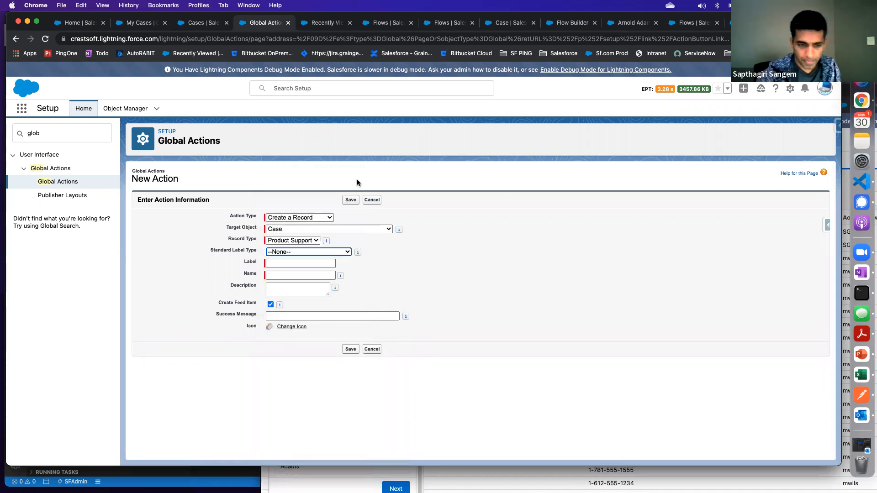
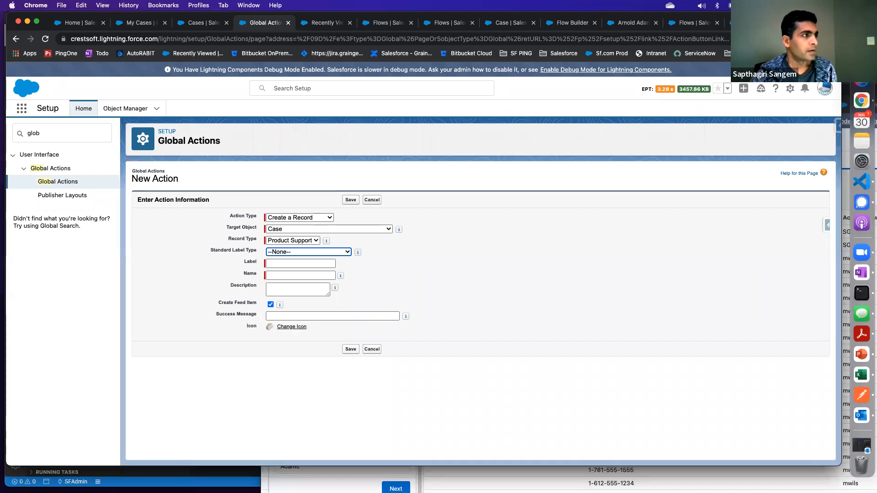
drag(0, 23, 574, 23)
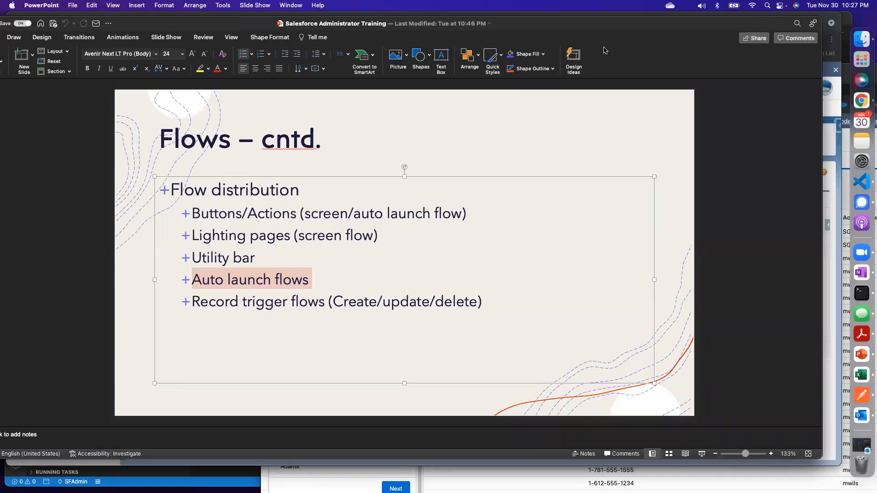
drag(563, 21, 0, 21)
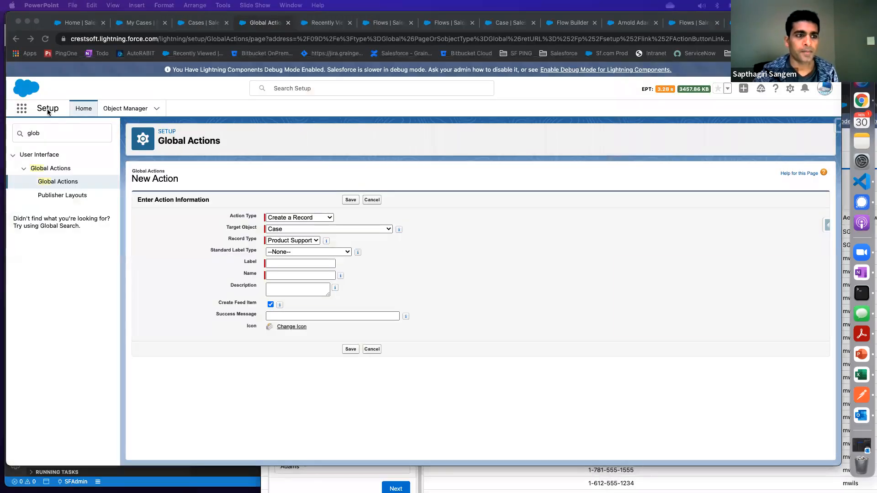
Search the available apps for "con", open Console App and review the additional actions on the Test for Flow 2 account
click(22, 111)
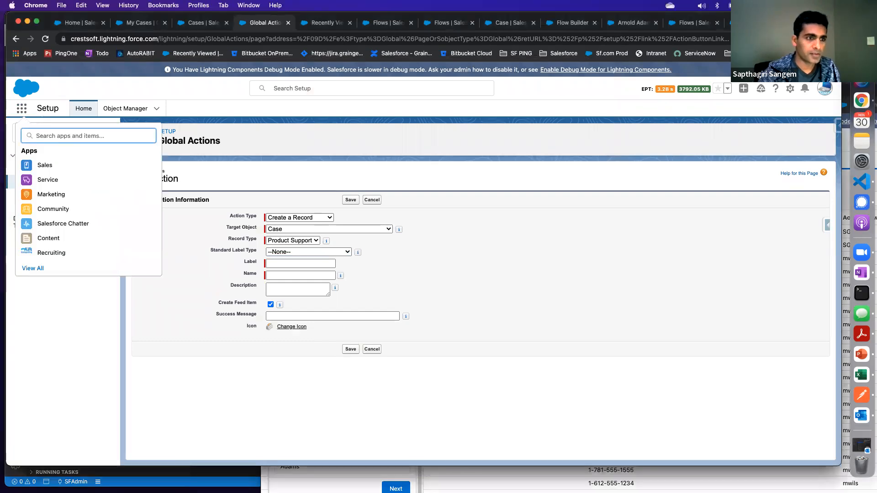
text(con)
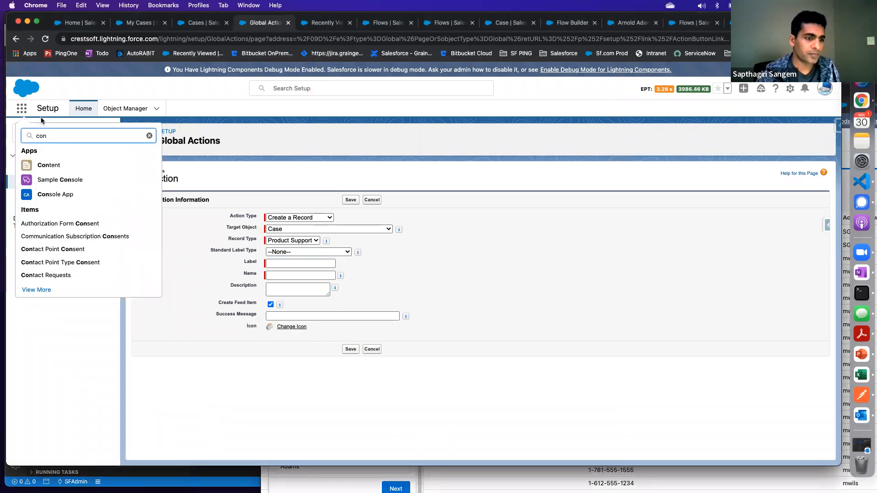
click(45, 197)
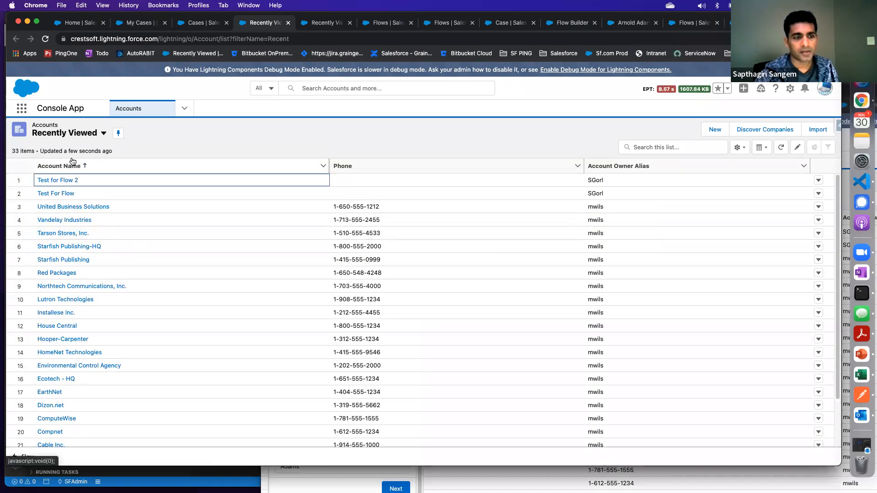
click(69, 221)
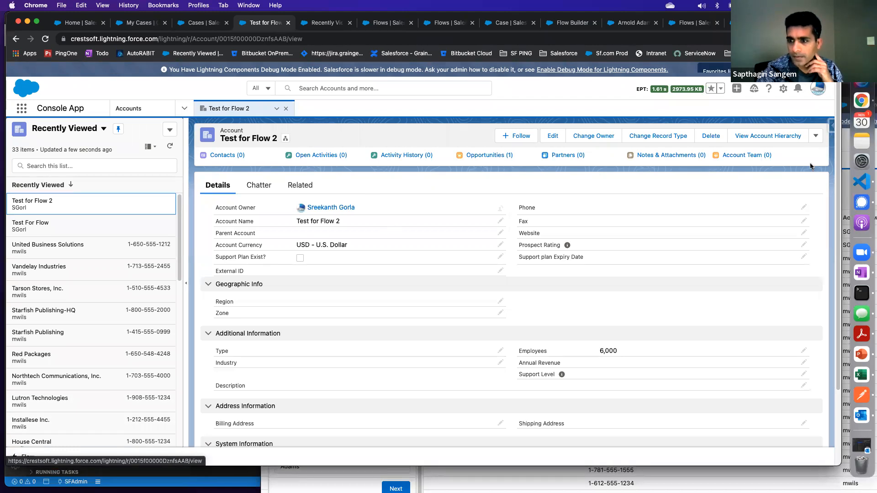
click(816, 137)
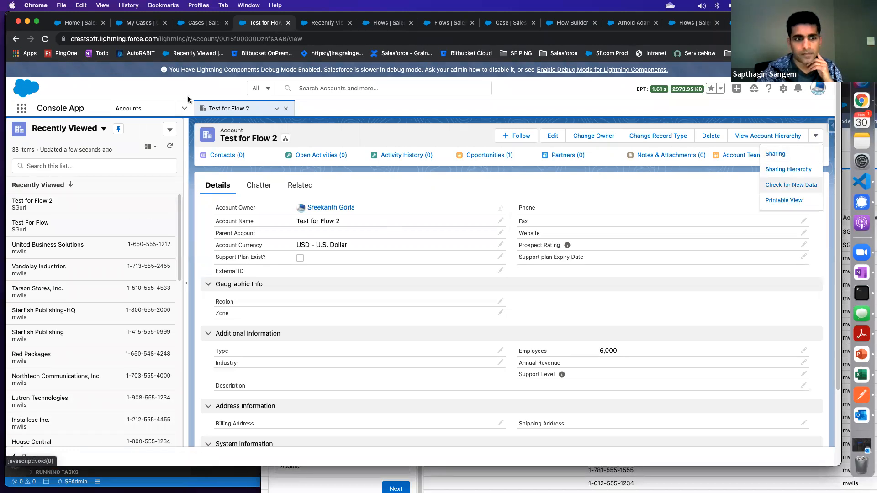
Switch the console to Cases, open the Test Case record and review its additional actions and feed
click(179, 111)
click(158, 165)
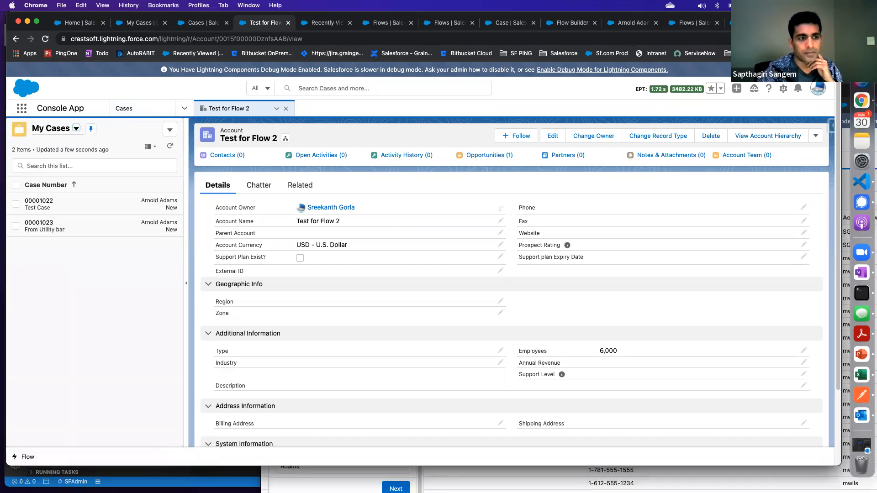
click(74, 210)
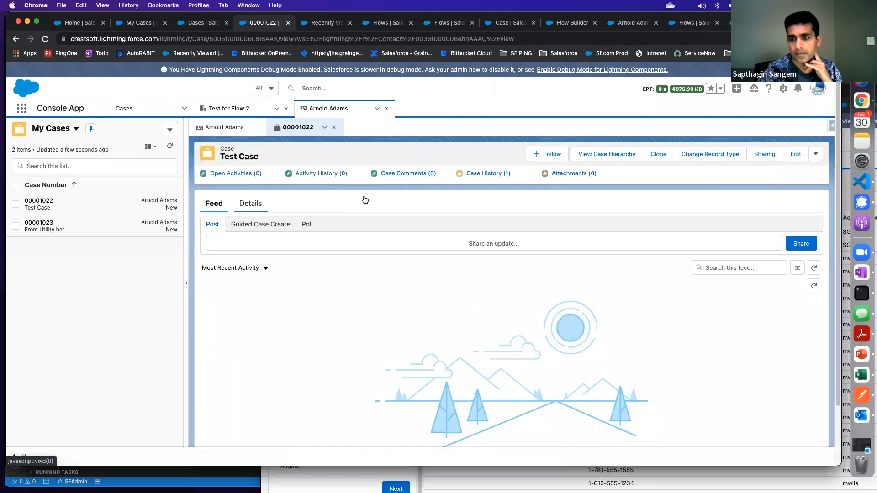
click(816, 155)
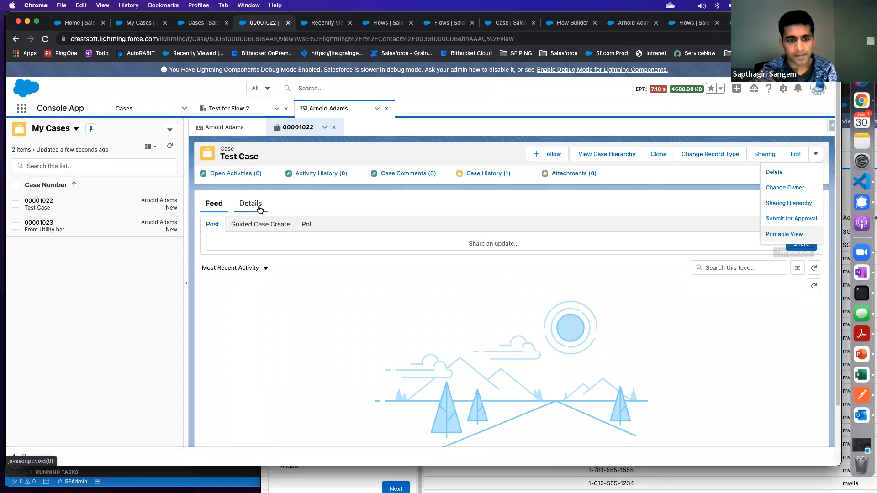
click(258, 209)
click(222, 209)
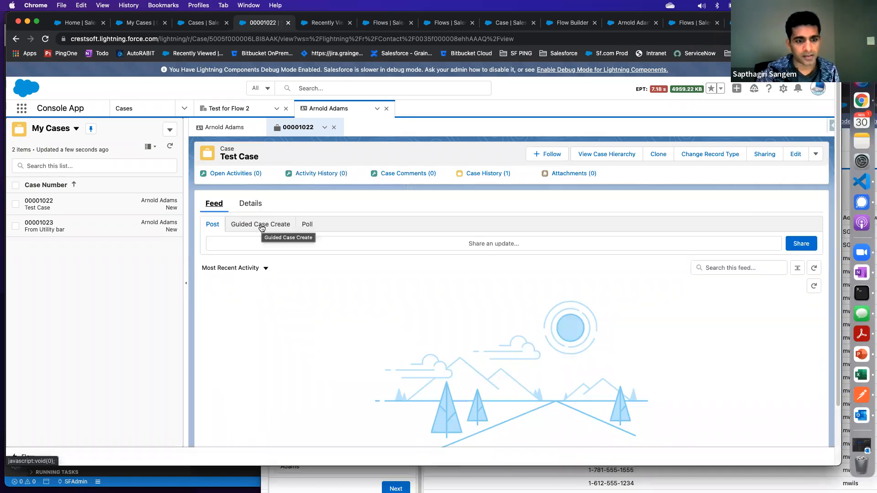
Open Guided Case Create in the case's feed and examine its first screen alongside the record's additional actions
click(248, 228)
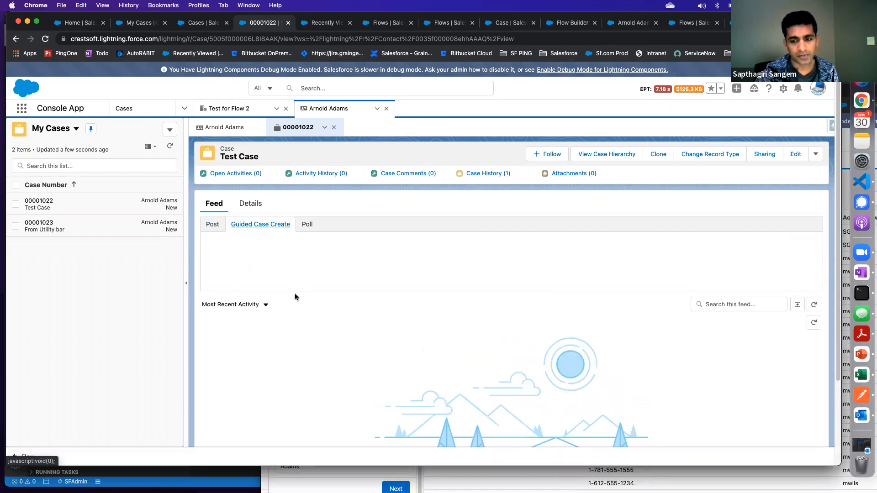
scroll(304, 333, down, 5)
scroll(303, 331, up, 5)
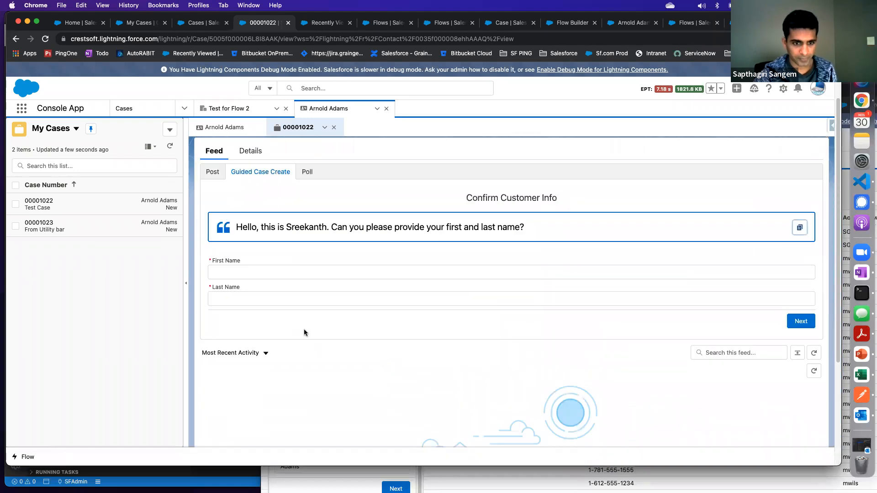
click(241, 282)
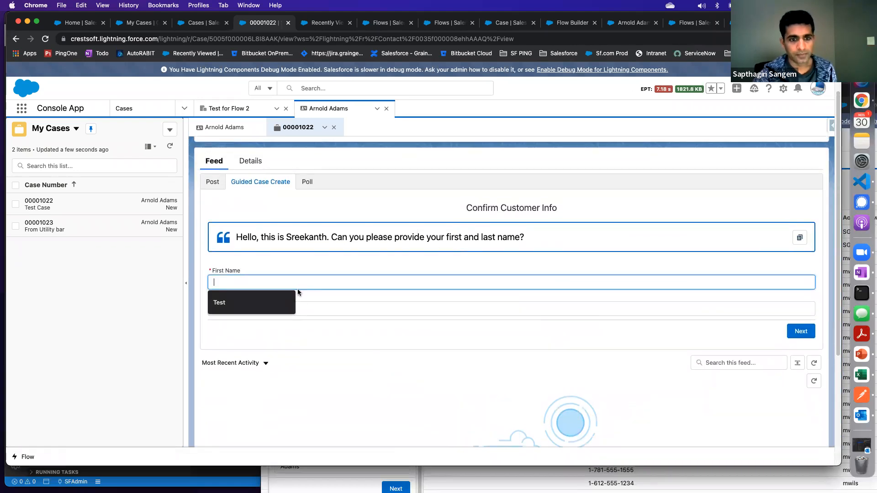
scroll(605, 201, up, 1)
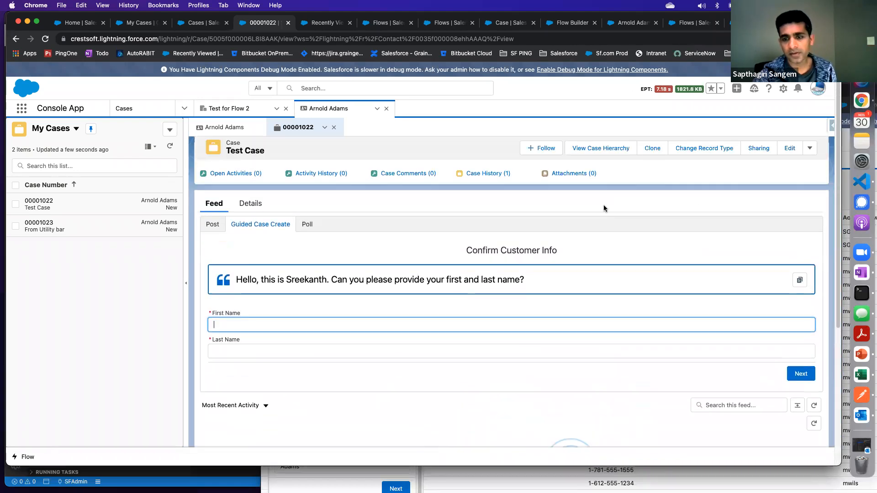
click(809, 148)
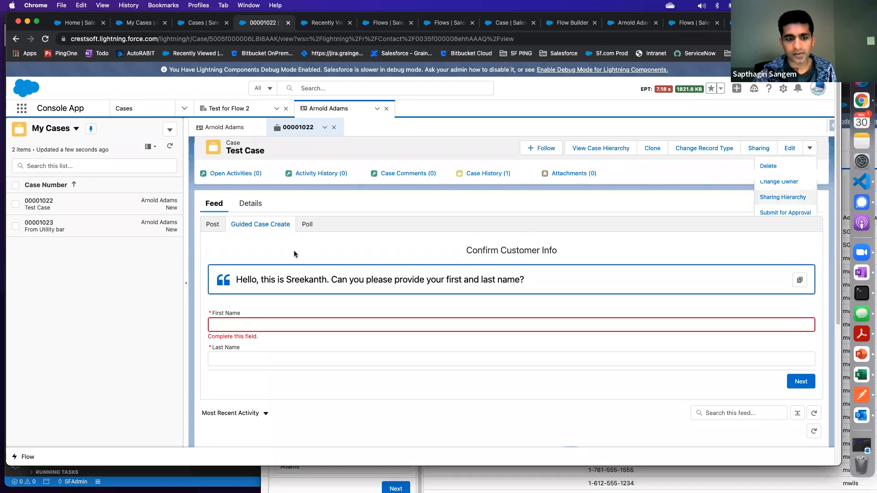
click(241, 324)
scroll(270, 317, down, 2)
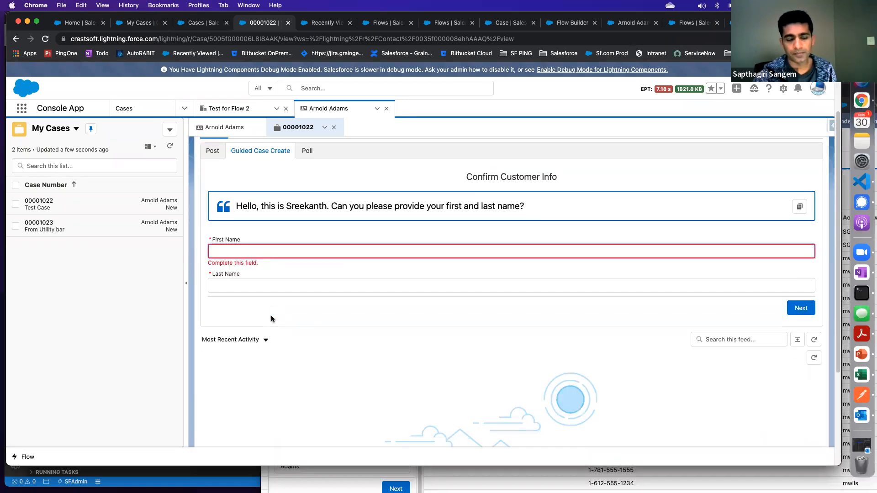
scroll(724, 180, up, 1)
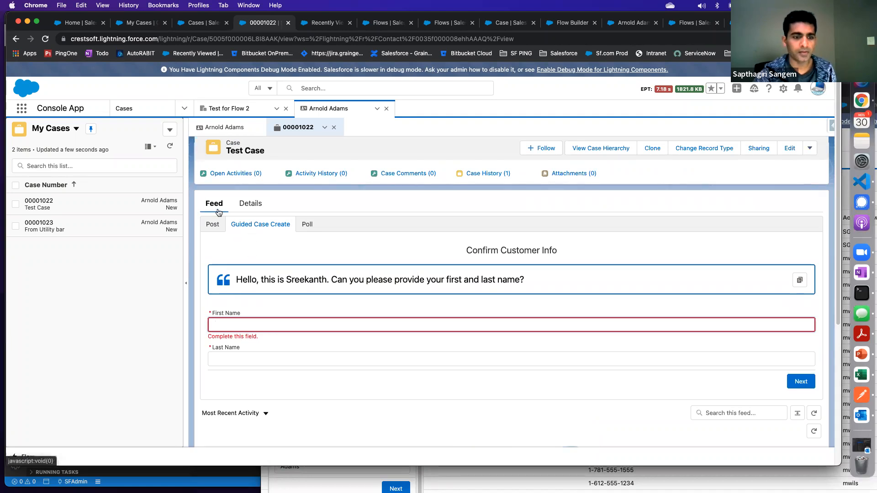
scroll(246, 343, down, 3)
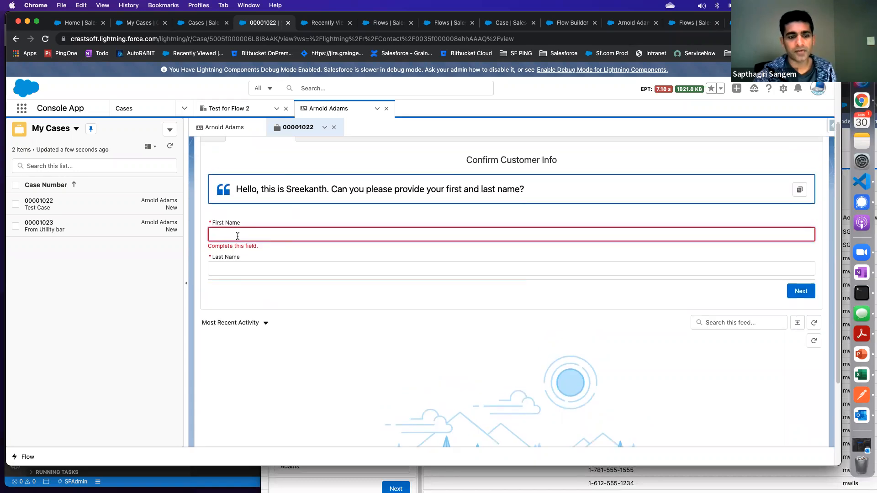
Fill in the customer's first name, last name and phone number, and advance the guided flow to the case details
text(dvkj)
key(Tab)
text(dsfsd)
click(793, 284)
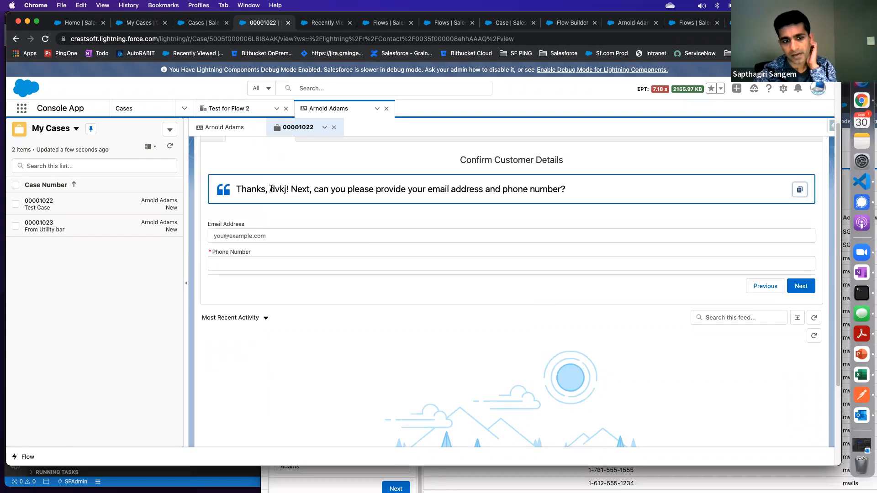
click(265, 263)
text(wqeqw)
click(797, 290)
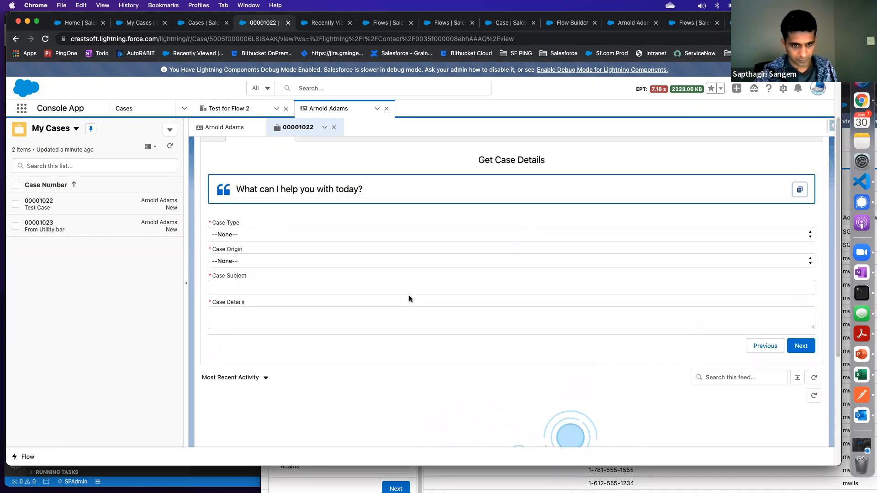
Set the case type to Problem, origin to Email, subject to "234" and details to "dfetergt", and submit the case
click(257, 234)
click(252, 244)
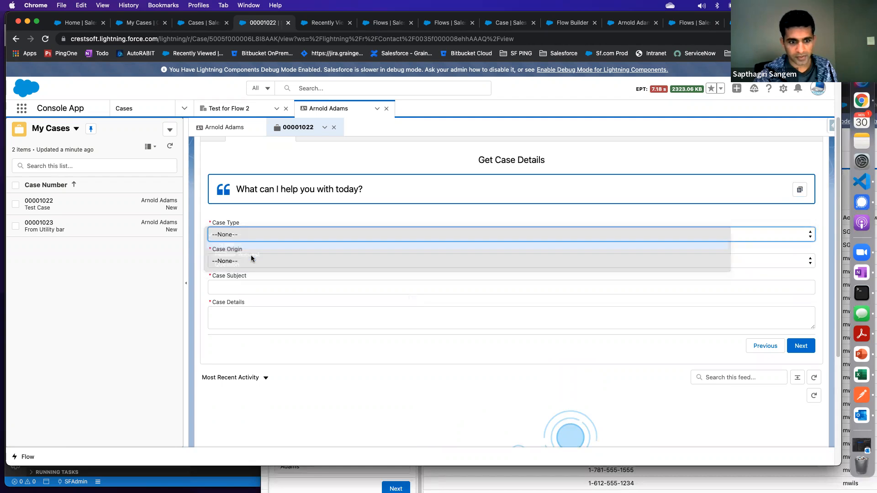
click(254, 261)
click(244, 272)
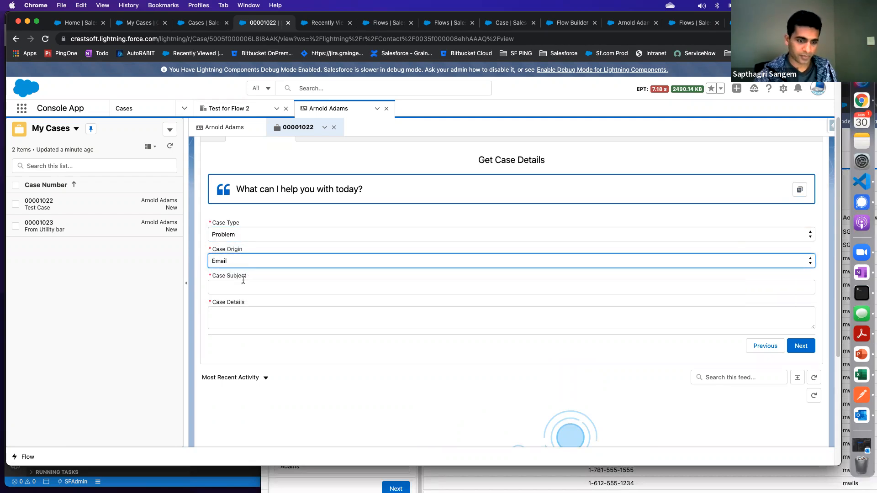
click(246, 290)
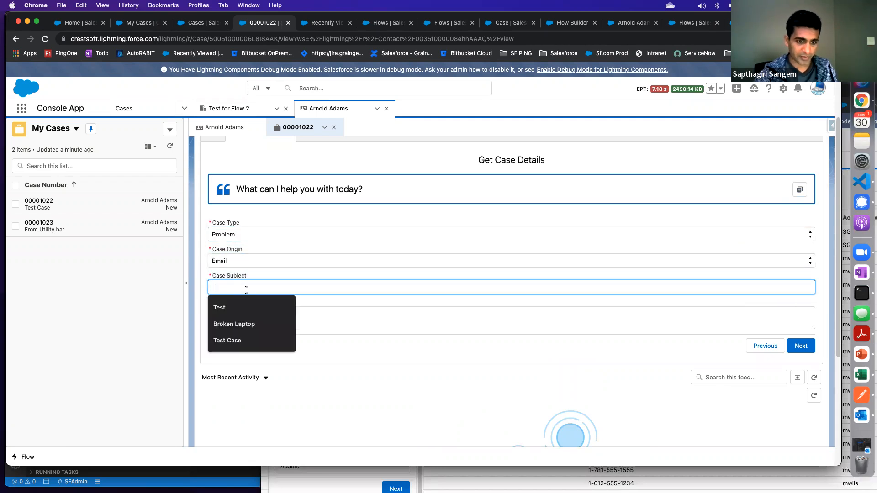
text(234)
click(246, 312)
text(dfetergt)
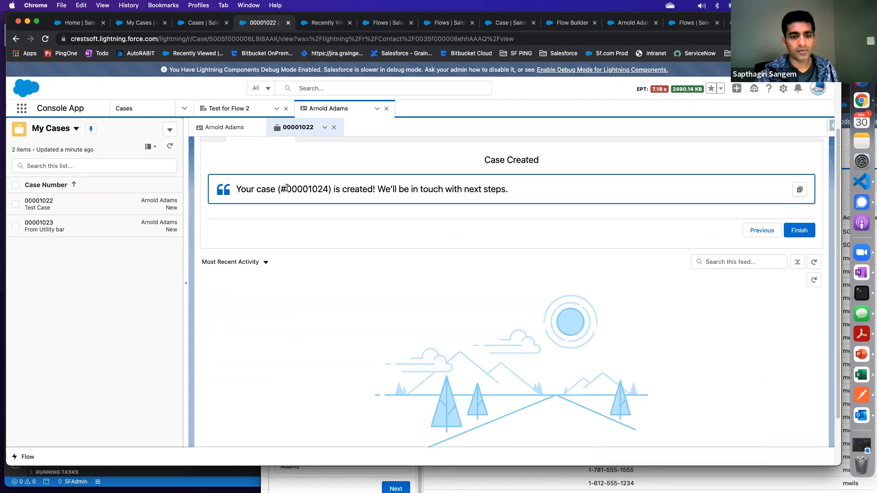
Copy the new case's number from the confirmation message, search for it across all records and open the case
drag(287, 189, 328, 190)
key(cmd+c)
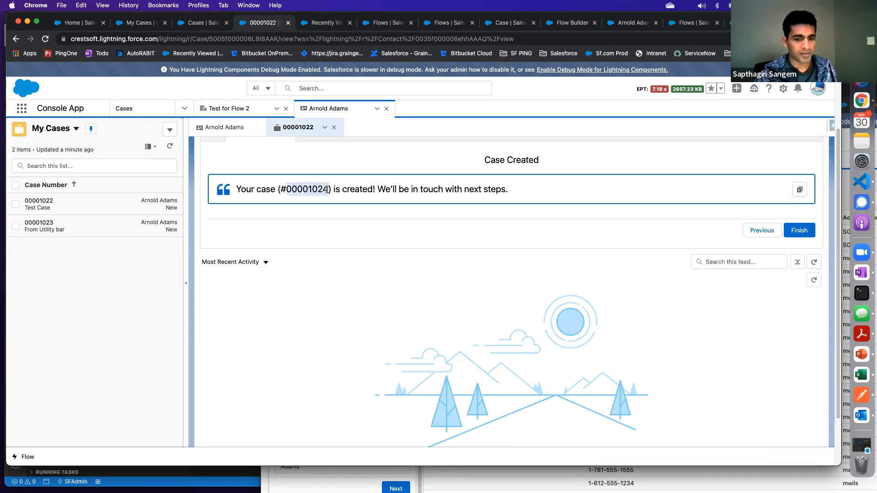
click(333, 88)
key(cmd+v)
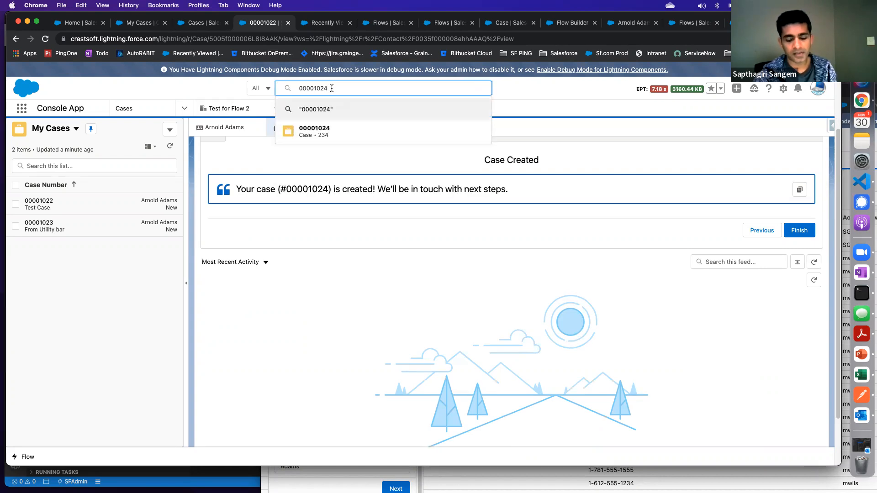
click(315, 130)
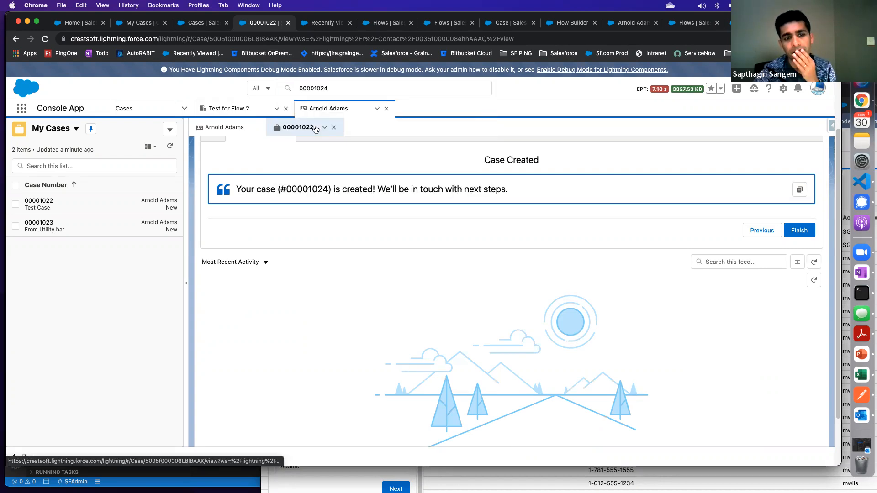
click(428, 110)
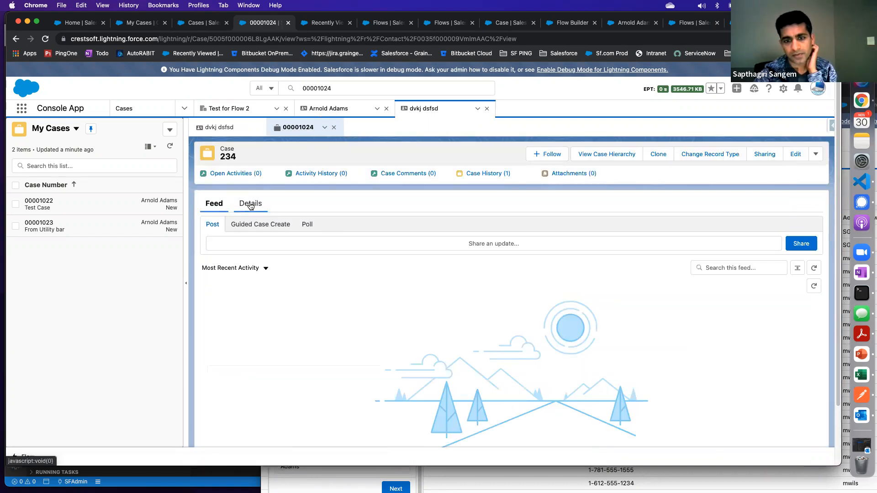
Review the new case's details, highlighting its contact name
click(250, 206)
drag(330, 257, 293, 255)
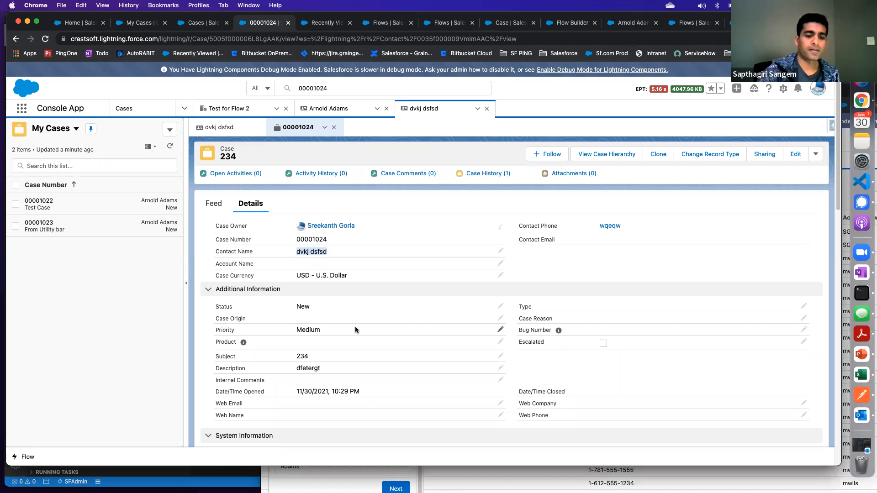
scroll(355, 325, down, 3)
scroll(313, 285, up, 3)
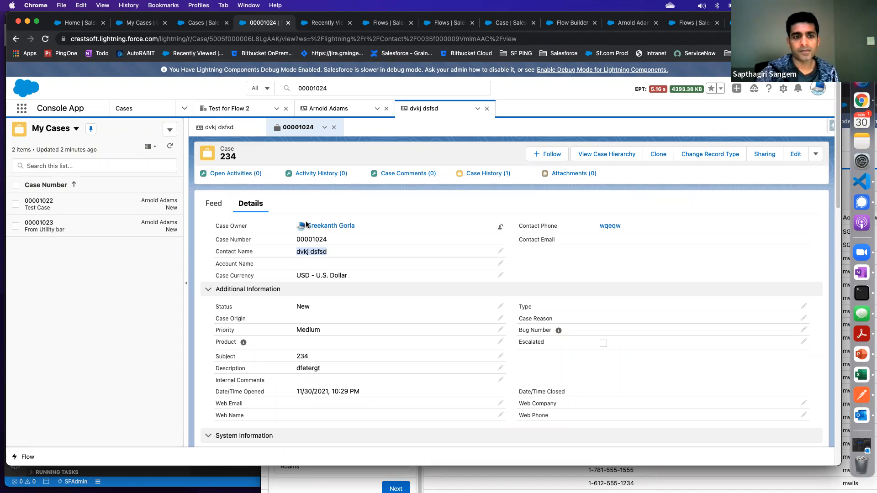
Open the contact linked to the new case and review its details
click(222, 129)
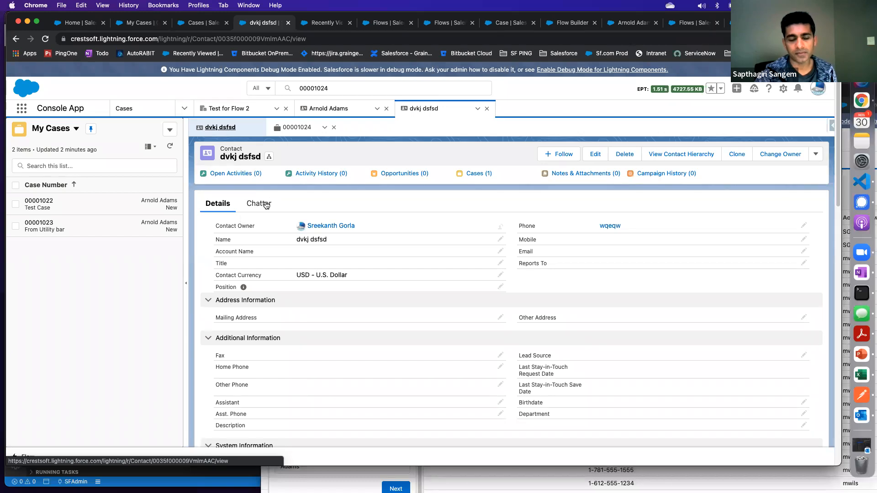
scroll(265, 258, down, 5)
scroll(265, 258, up, 2)
scroll(267, 262, up, 3)
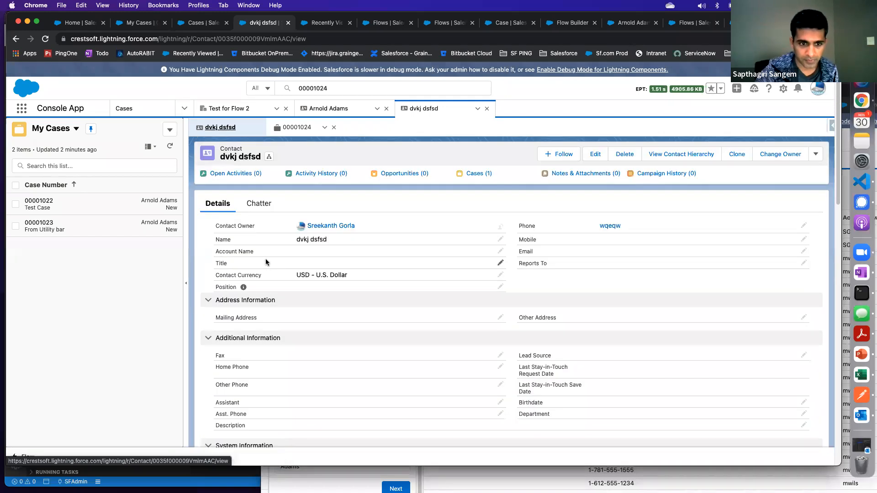